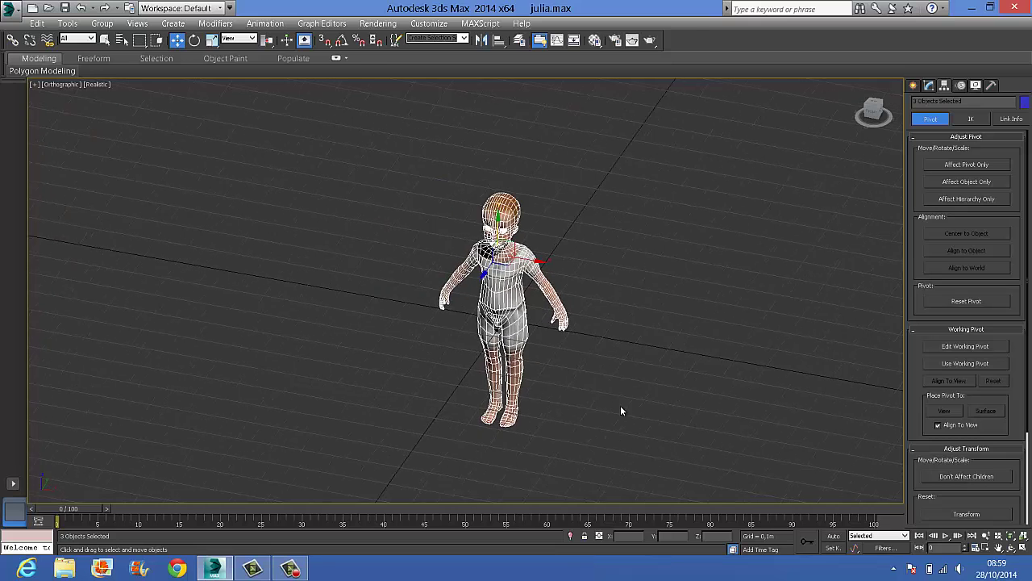
scroll(596, 388, "up", 5)
scroll(588, 377, "down", 2)
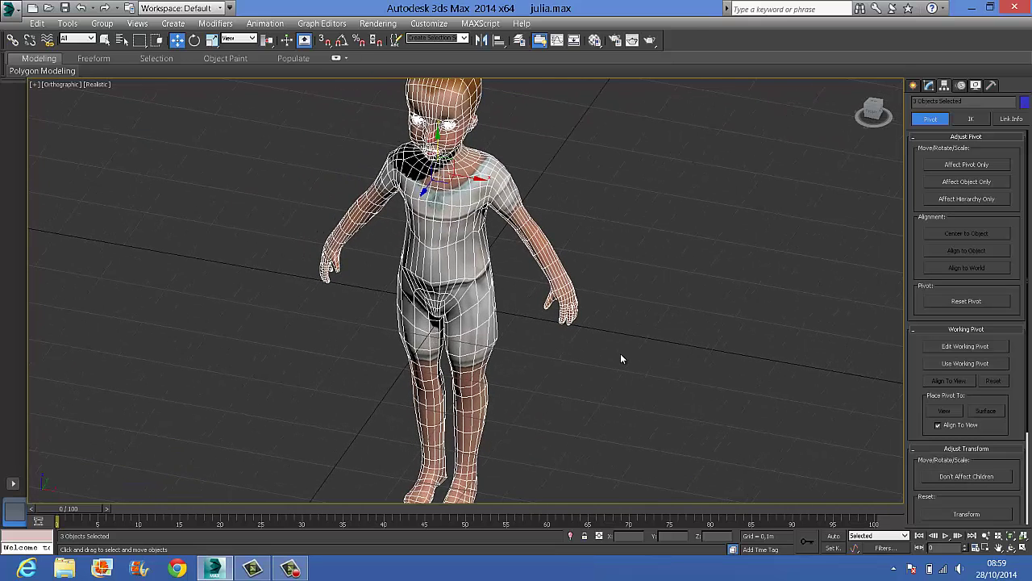
left_click(9, 10)
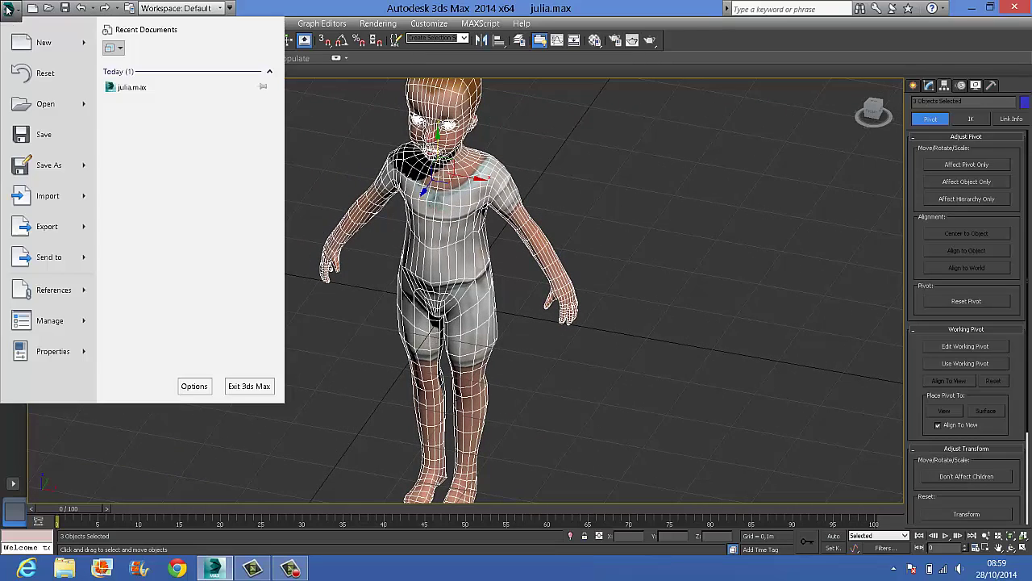
mouse_move(55, 202)
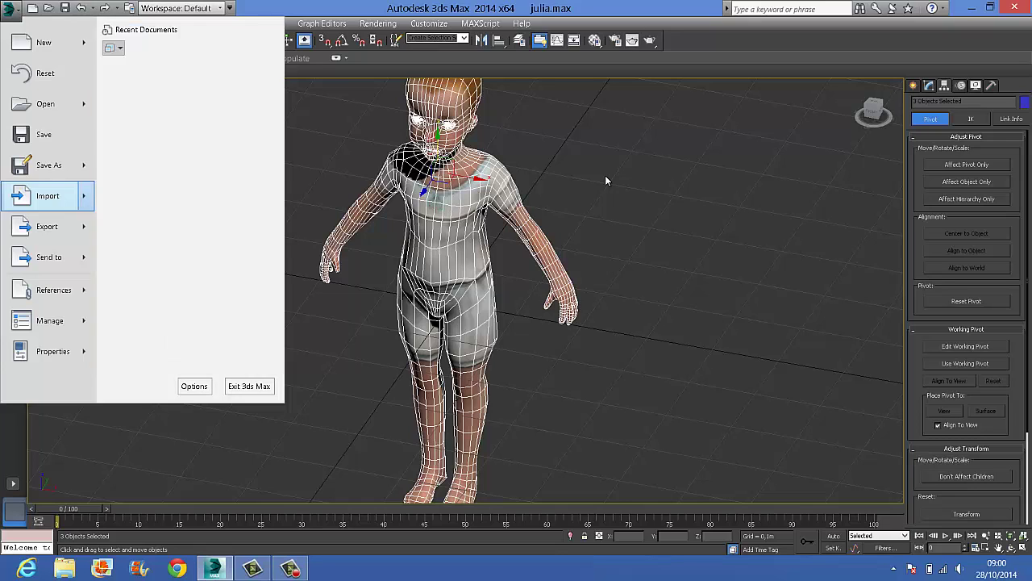
left_click(605, 181)
left_click(581, 212)
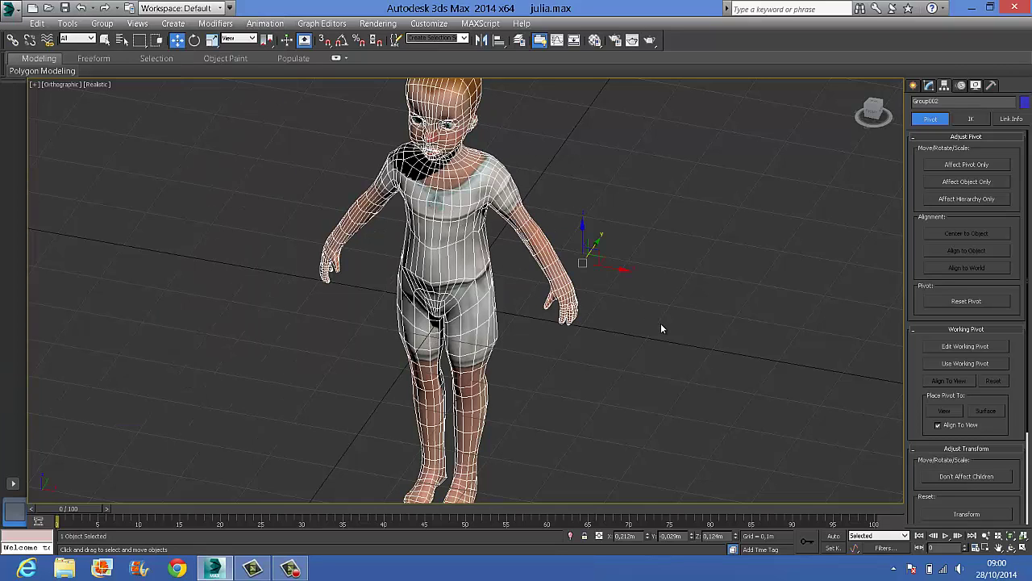
- Clear the selection and inspect the girl model from several angles, from head to feet
left_click(662, 352)
middle_click_drag(669, 369, 559, 285, "alt")
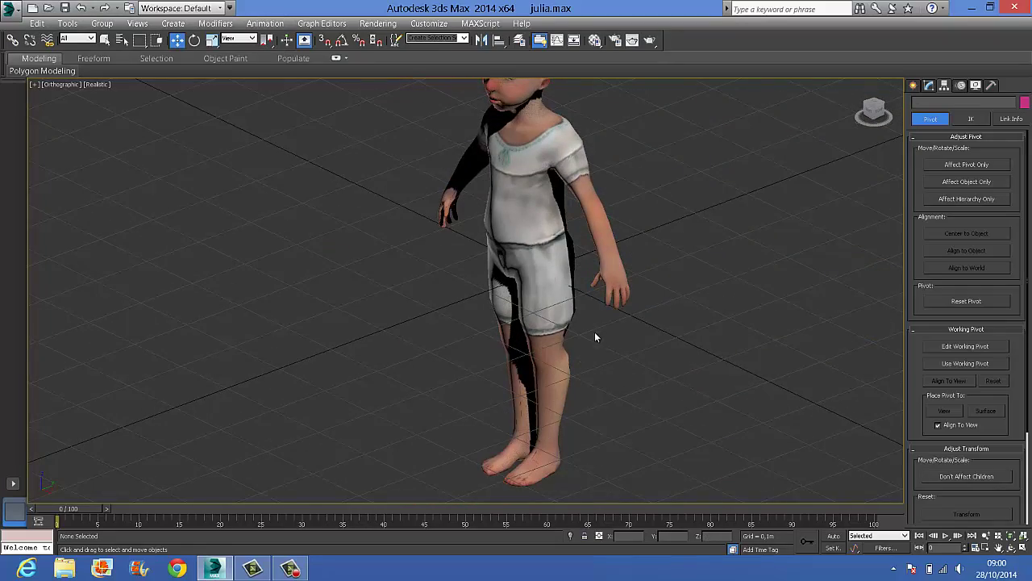
middle_click_drag(594, 338, 621, 360, "alt")
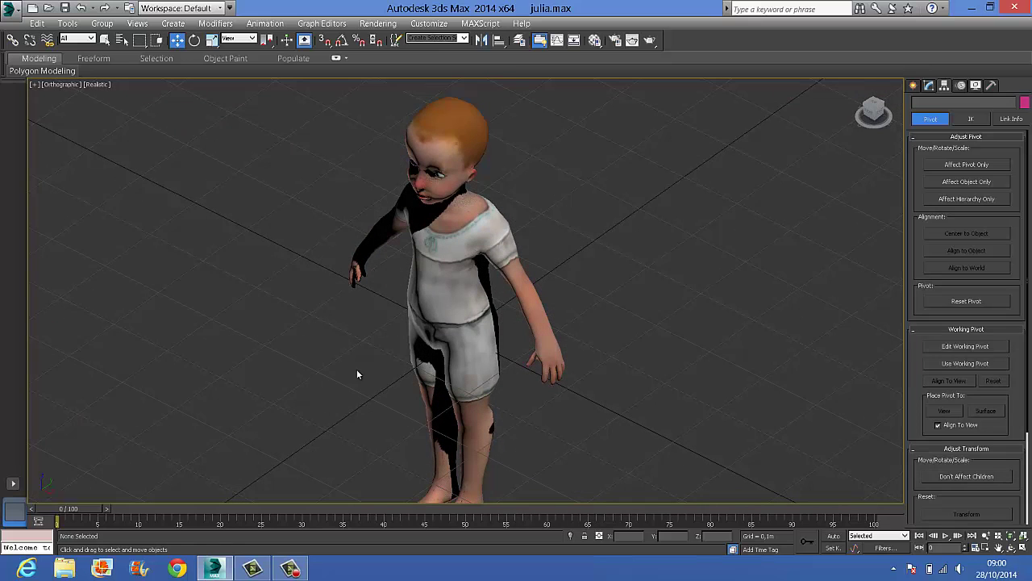
middle_click_drag(540, 234, 673, 279, "alt")
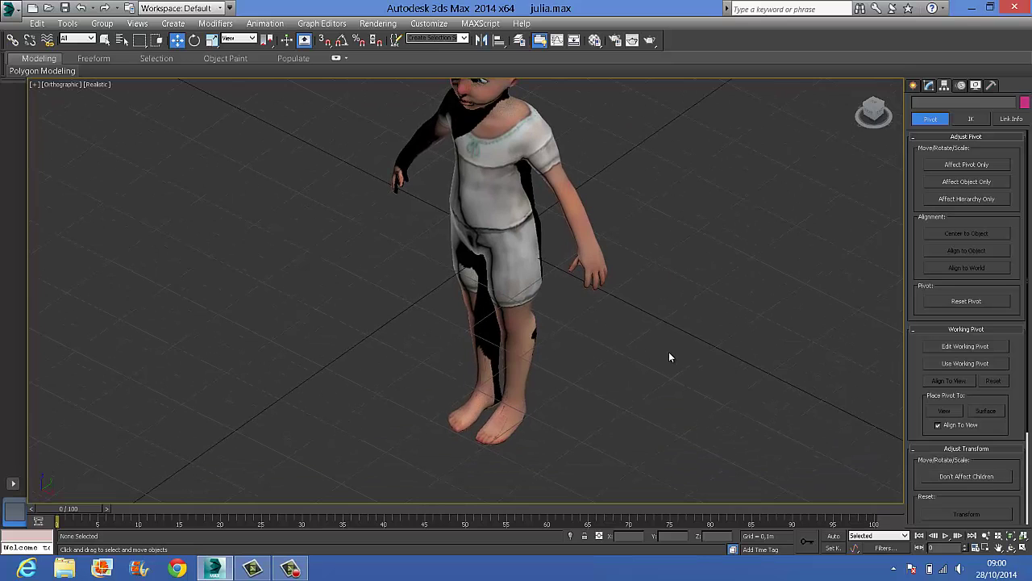
middle_click_drag(669, 358, 703, 369, "alt")
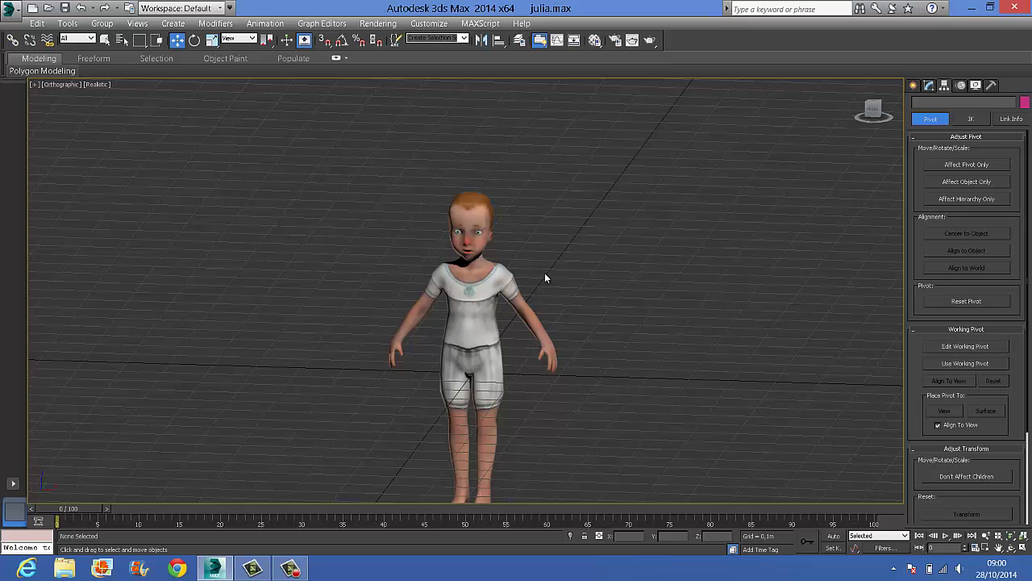
middle_click_drag(563, 278, 550, 210)
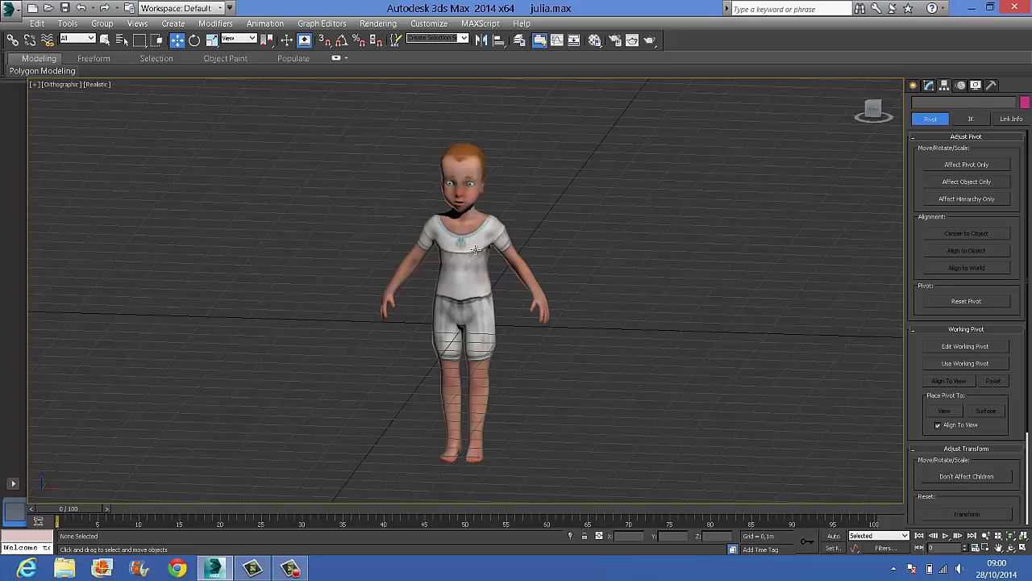
middle_click_drag(508, 210, 524, 209)
- Select both eyeballs and link them to the girl's body as their parent, using the forehead as the target
scroll(476, 191, "up", 6)
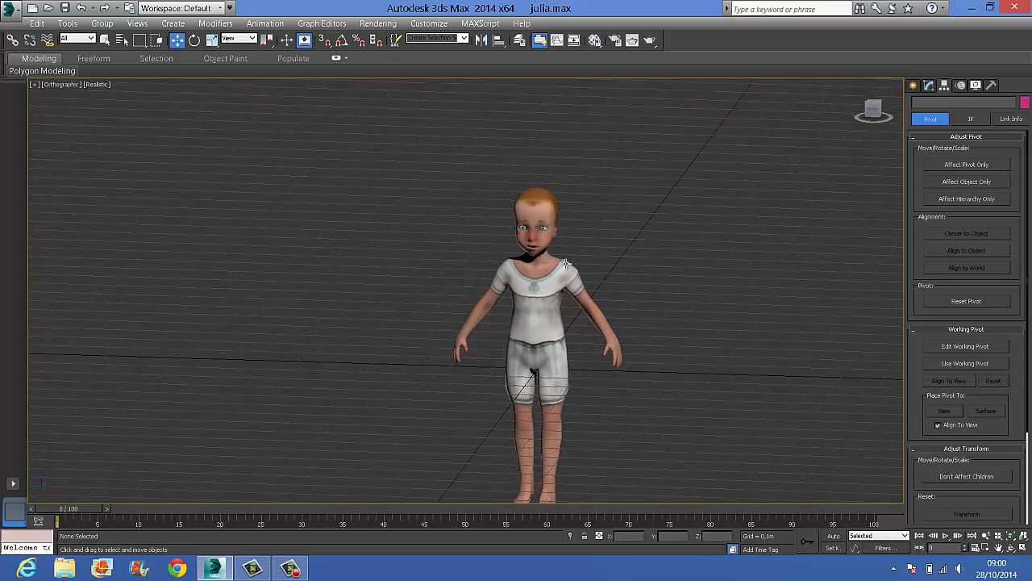
left_click(449, 167)
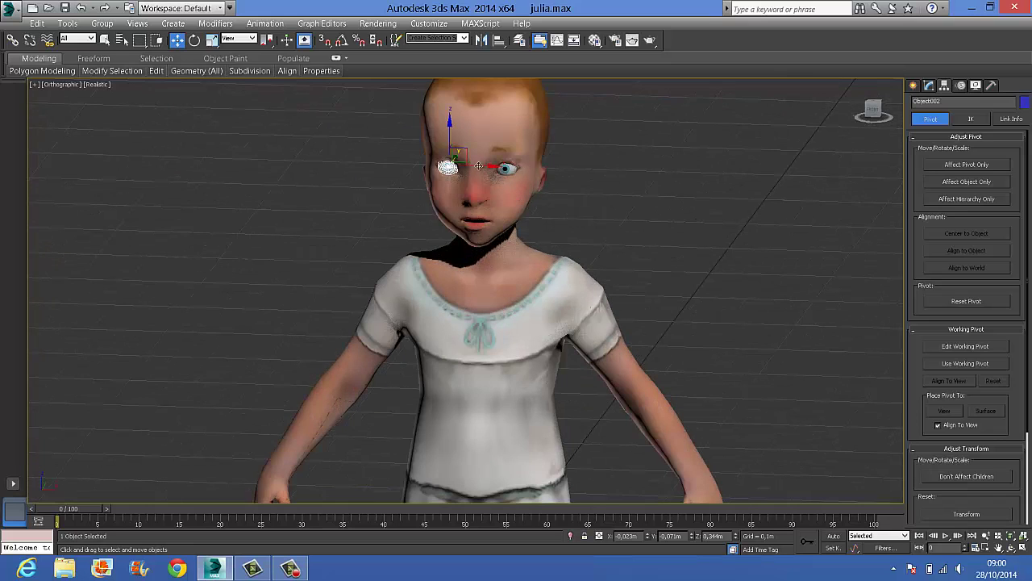
left_click(505, 166)
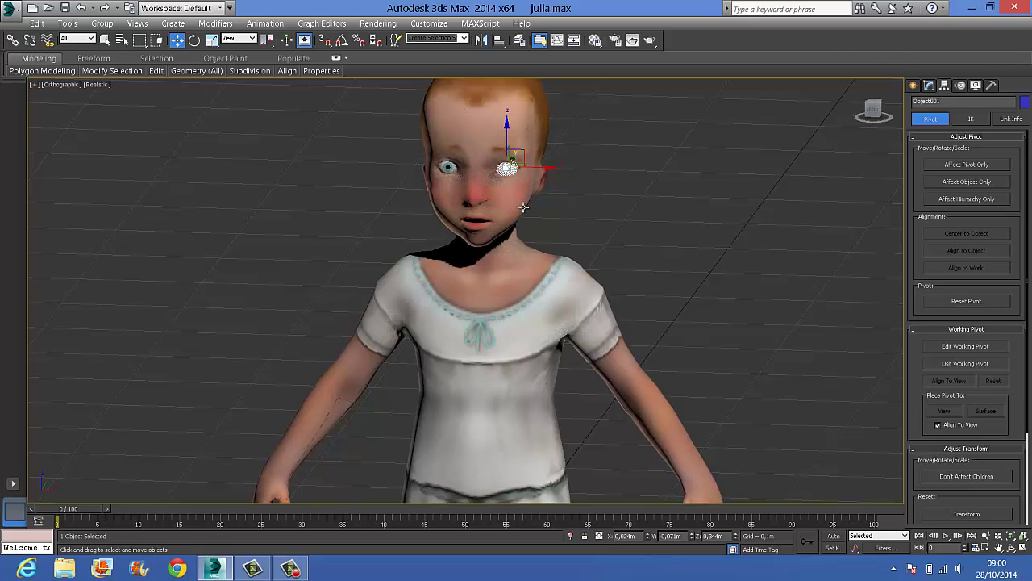
left_click(448, 168, "ctrl")
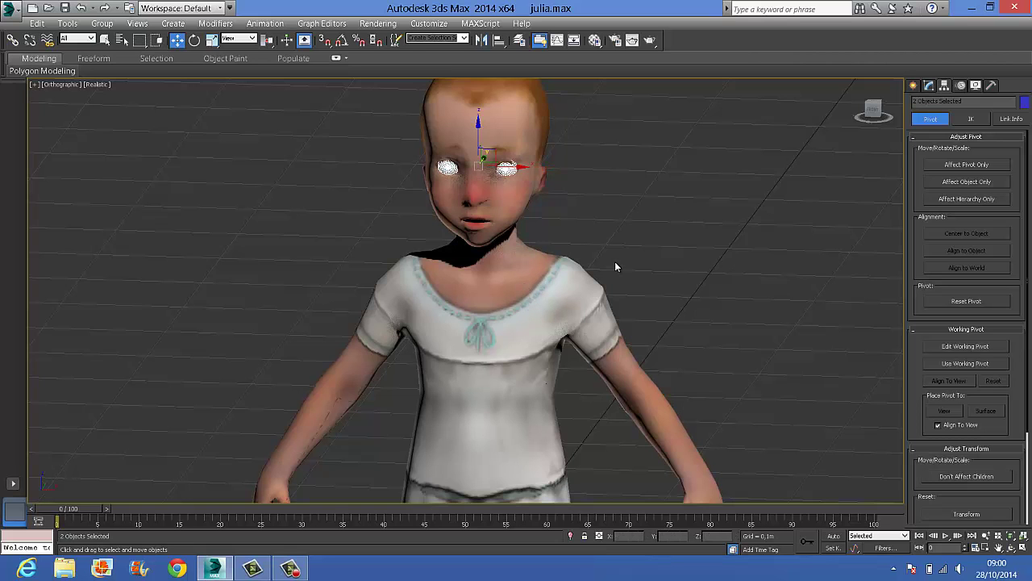
scroll(508, 272, "down", 4)
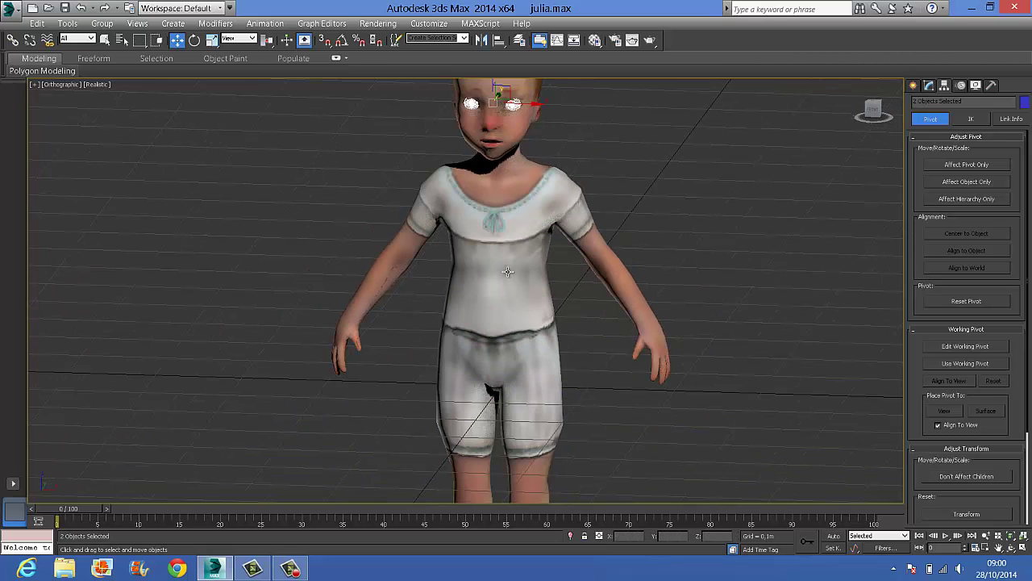
scroll(526, 215, "up", 5)
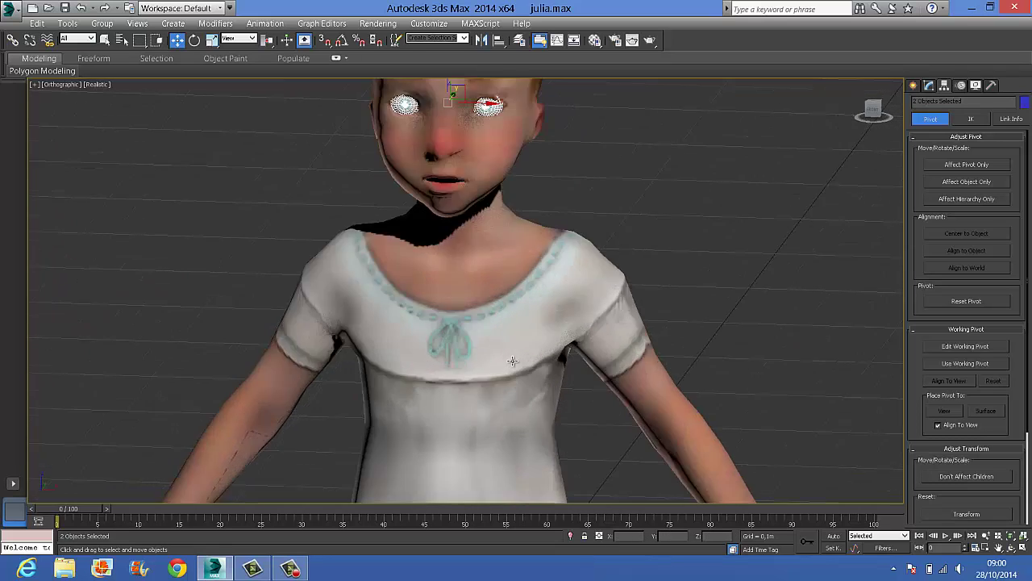
scroll(495, 312, "down", 3)
left_click(12, 39)
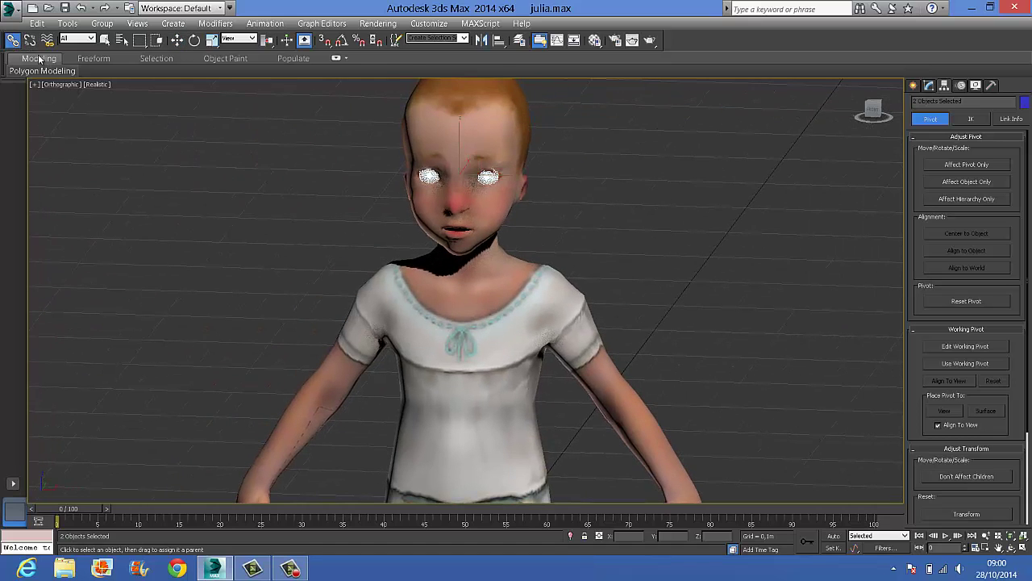
left_click_drag(428, 178, 466, 130)
left_click_drag(465, 130, 467, 129)
left_click(177, 39)
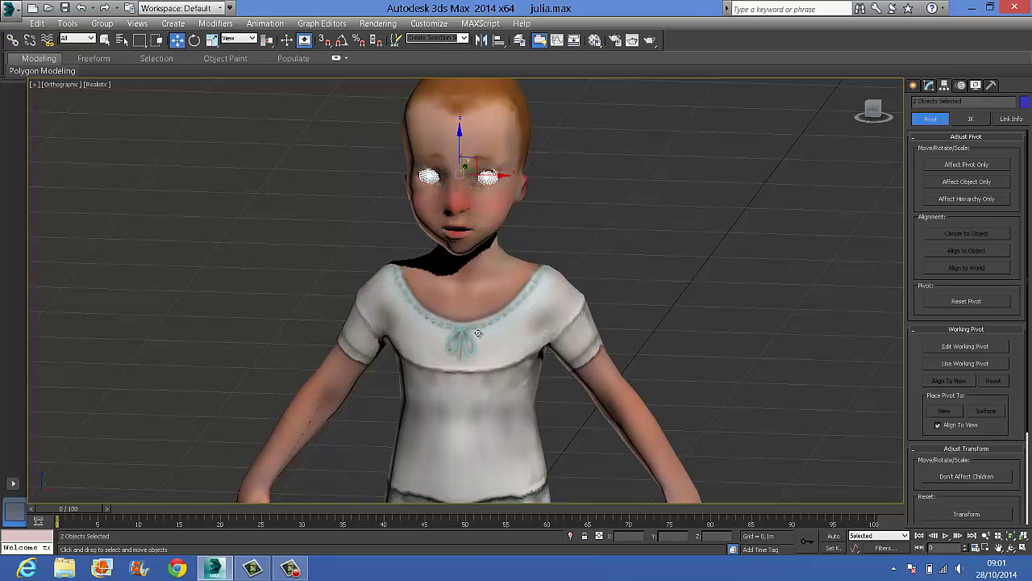
- Select the girl's body group and examine its pivot position relative to the mesh from the front and the side
left_click(478, 312)
mouse_move(730, 392)
left_mouse_down()
mouse_move(728, 271)
mouse_move(724, 382)
left_mouse_up()
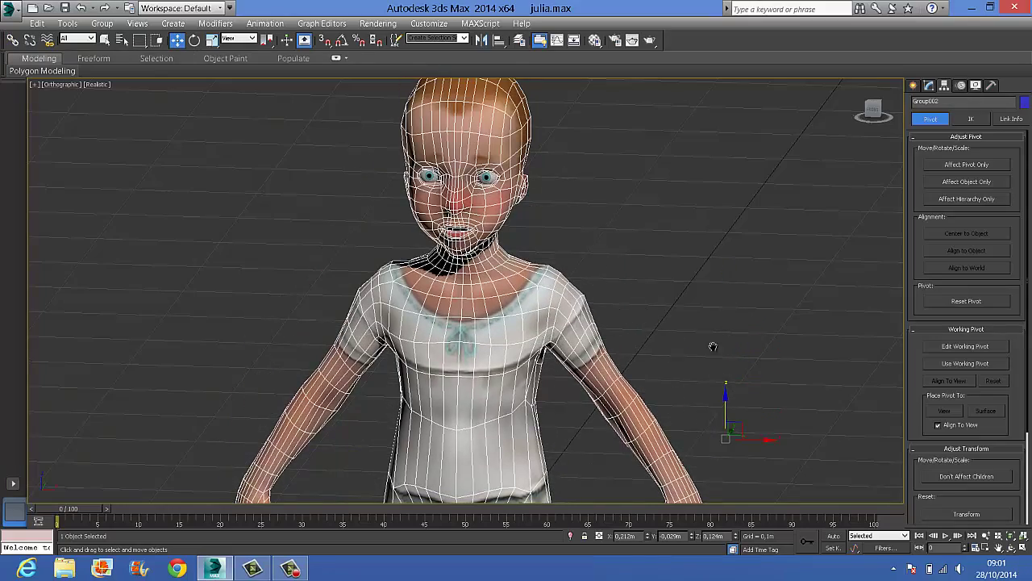
scroll(710, 338, "down", 2)
scroll(778, 425, "down", 3)
middle_click_drag(774, 419, 677, 400)
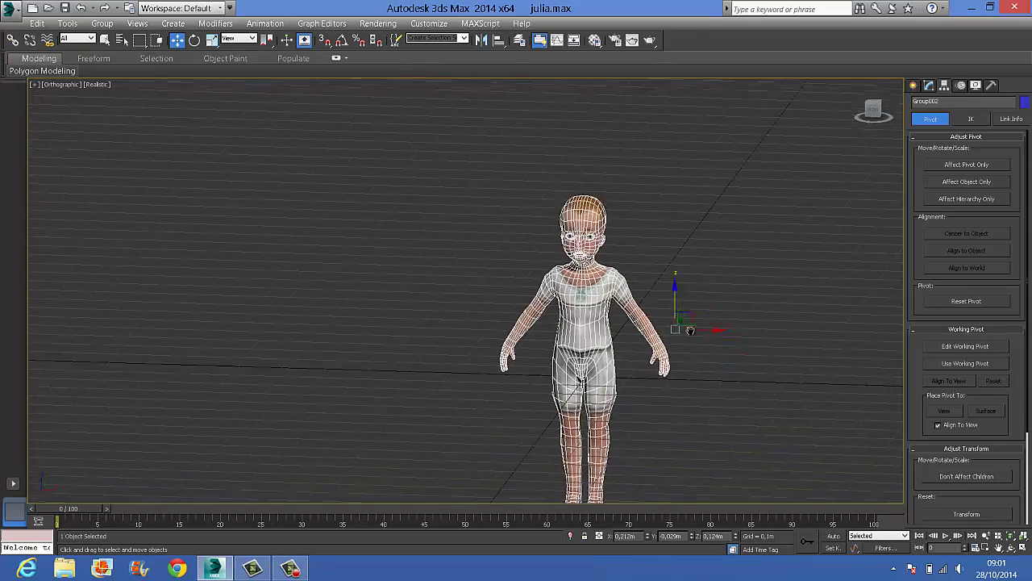
scroll(545, 365, "up", 3)
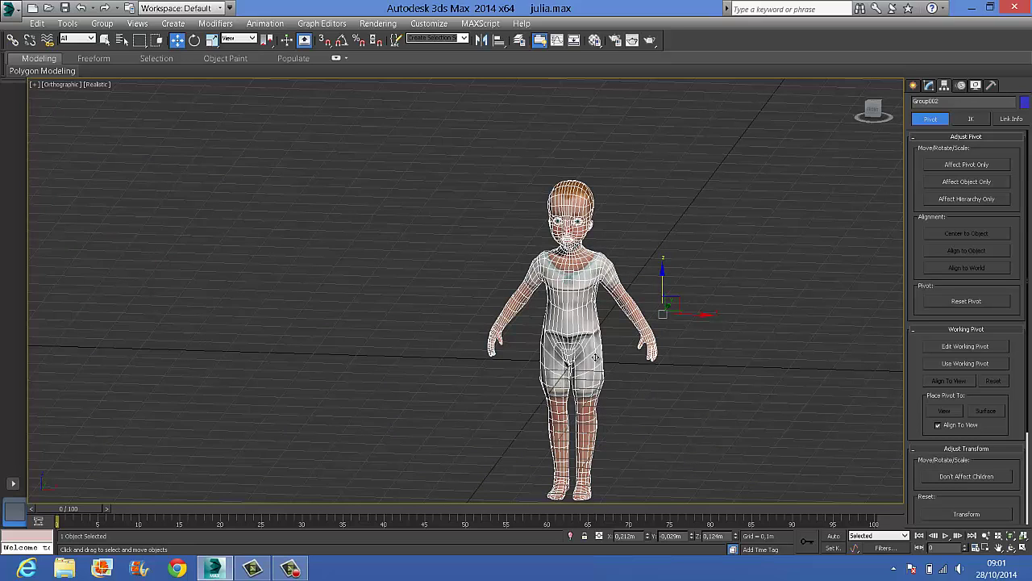
scroll(654, 355, "up", 2)
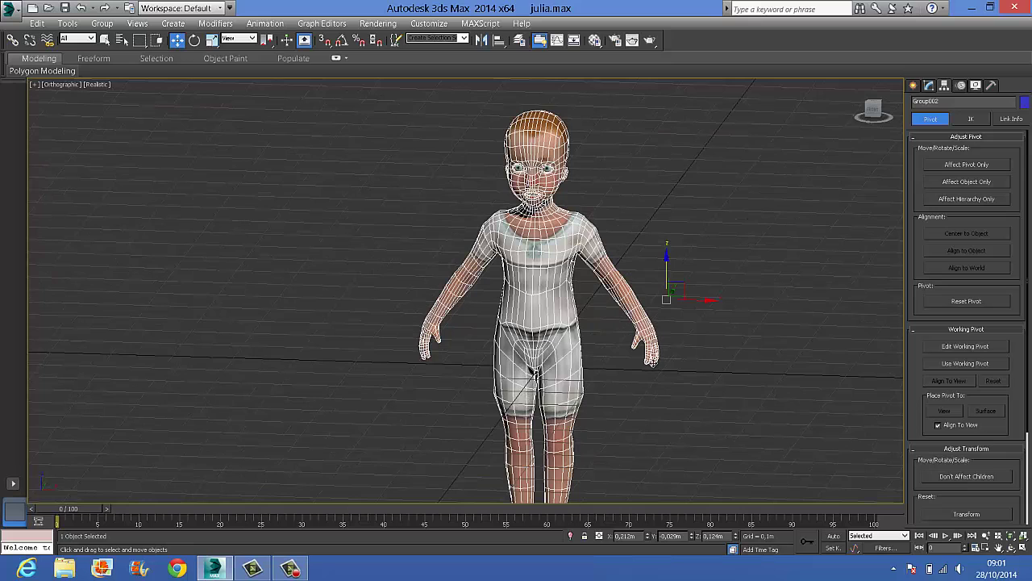
scroll(653, 360, "down", 3)
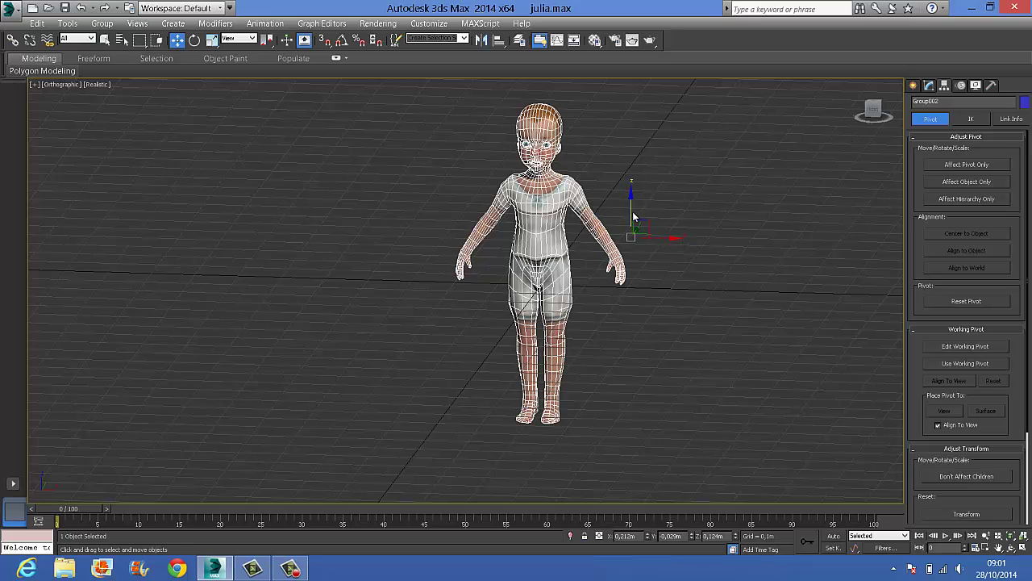
middle_click_drag(674, 262, 607, 263, "alt")
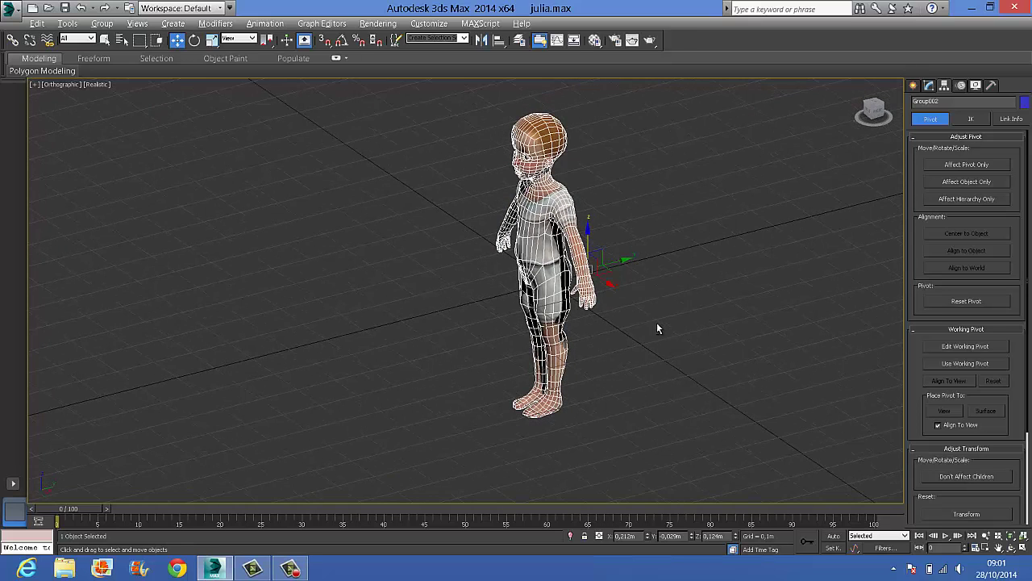
middle_click_drag(657, 322, 720, 295, "alt")
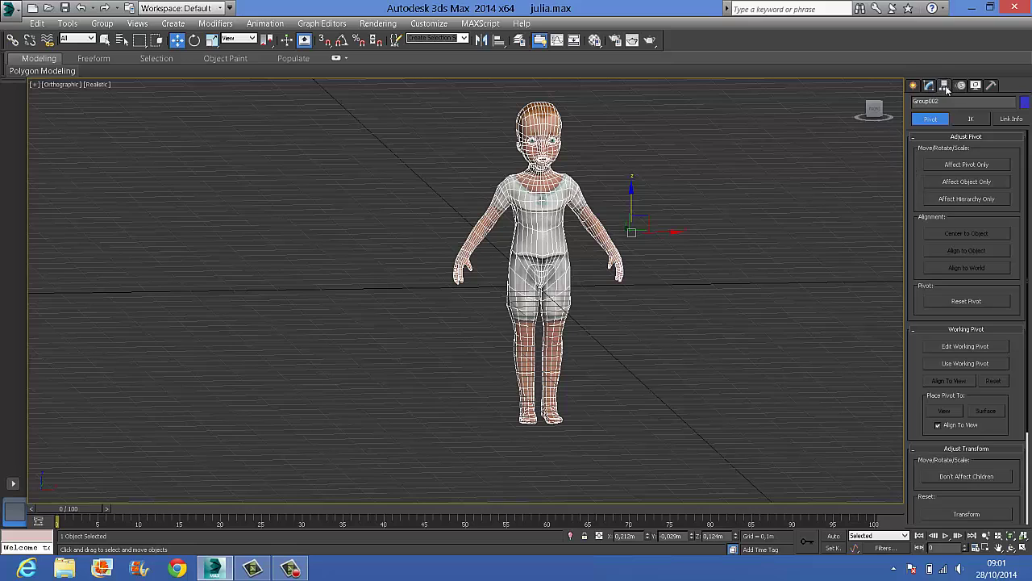
- Centre the body group's pivot on the object, adjusting the pivot only
left_click(957, 166)
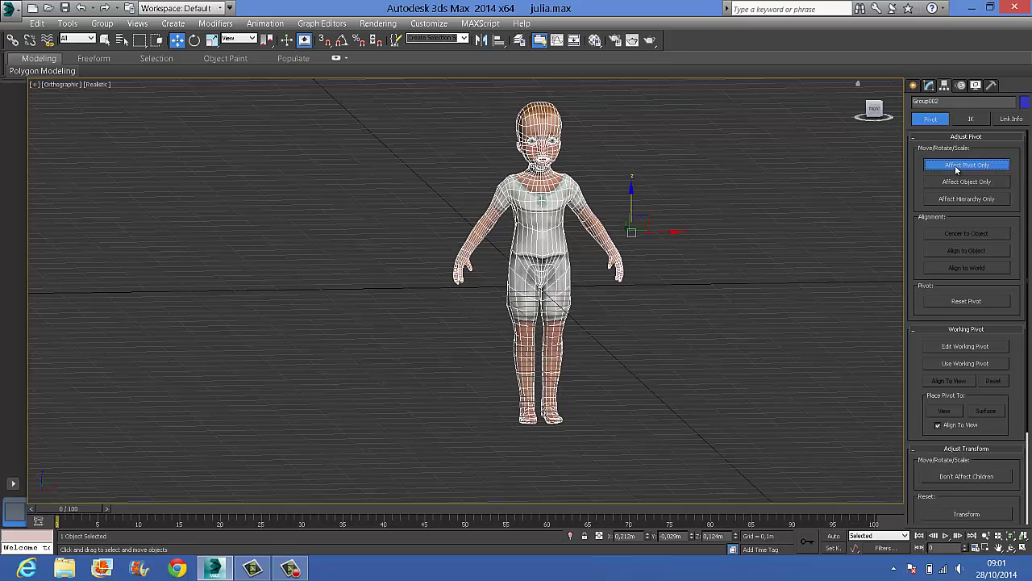
left_click(959, 234)
middle_click_drag(734, 330, 689, 329, "alt")
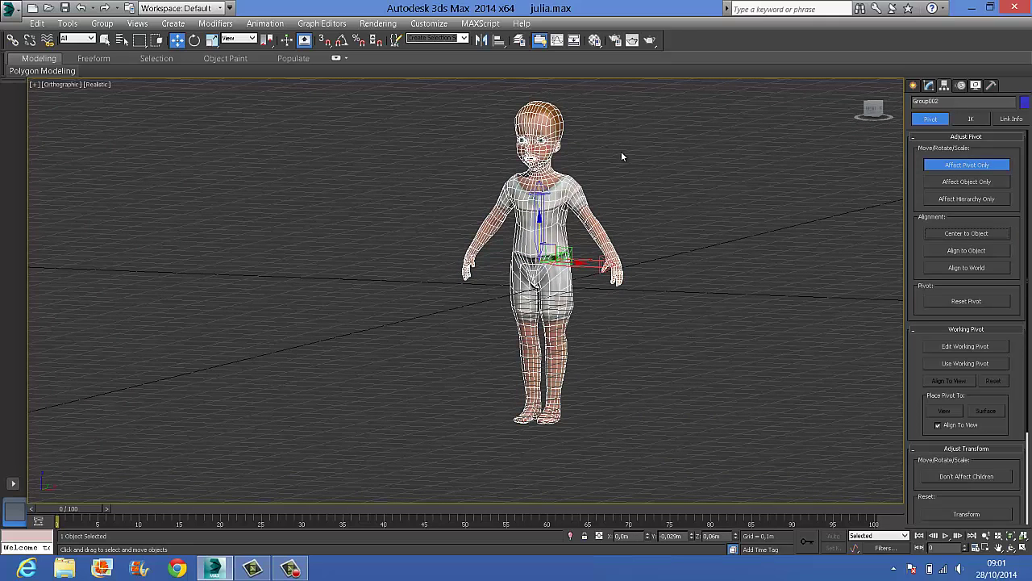
left_click(989, 166)
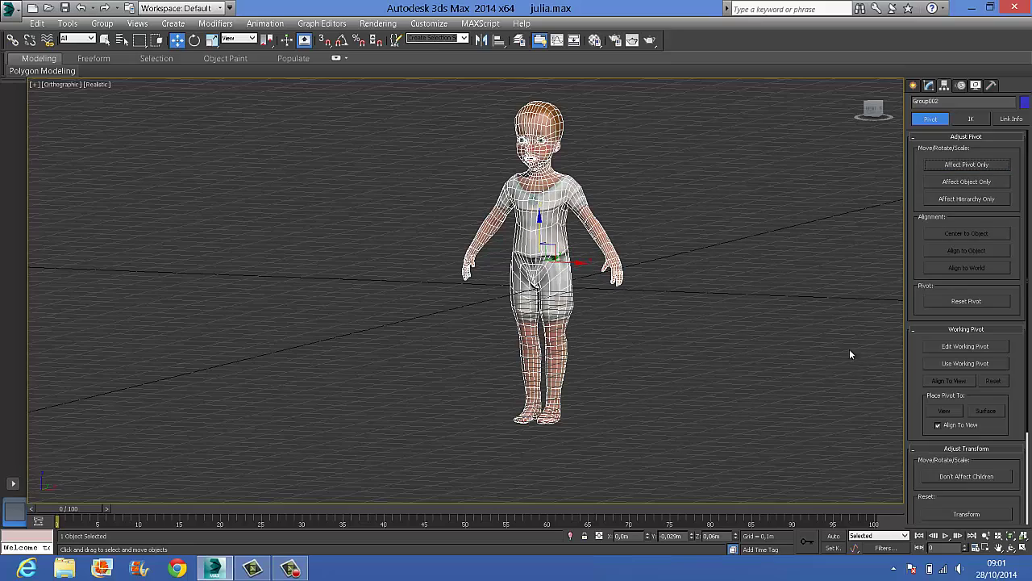
- Move only the body group's pivot out beside the figure, and centre it on the object again
mouse_move(633, 284)
middle_mouse_down("alt")
mouse_move(682, 284)
mouse_move(619, 276)
middle_mouse_up("alt")
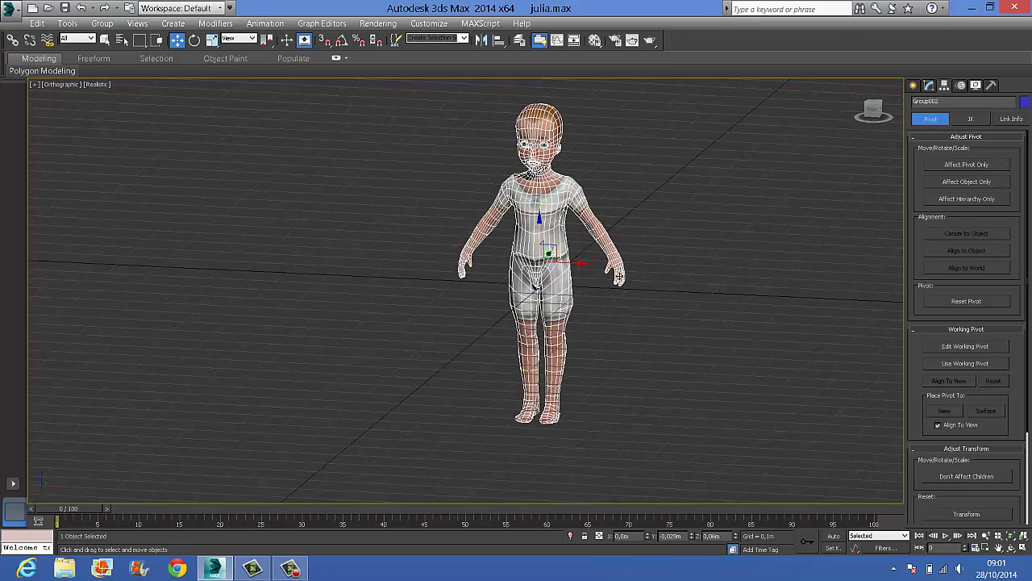
left_click_drag(555, 252, 705, 202)
left_click(967, 165)
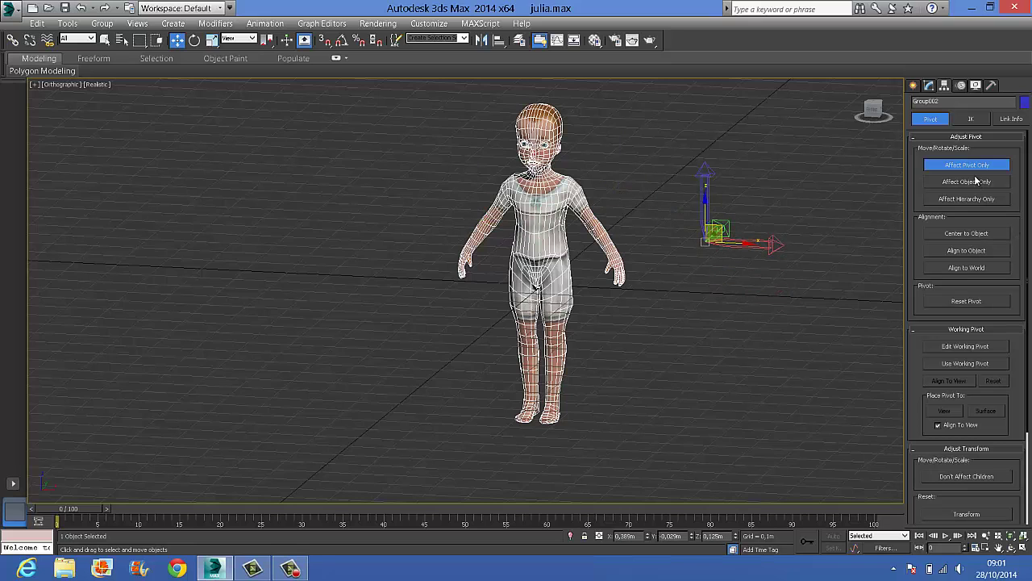
left_click(979, 234)
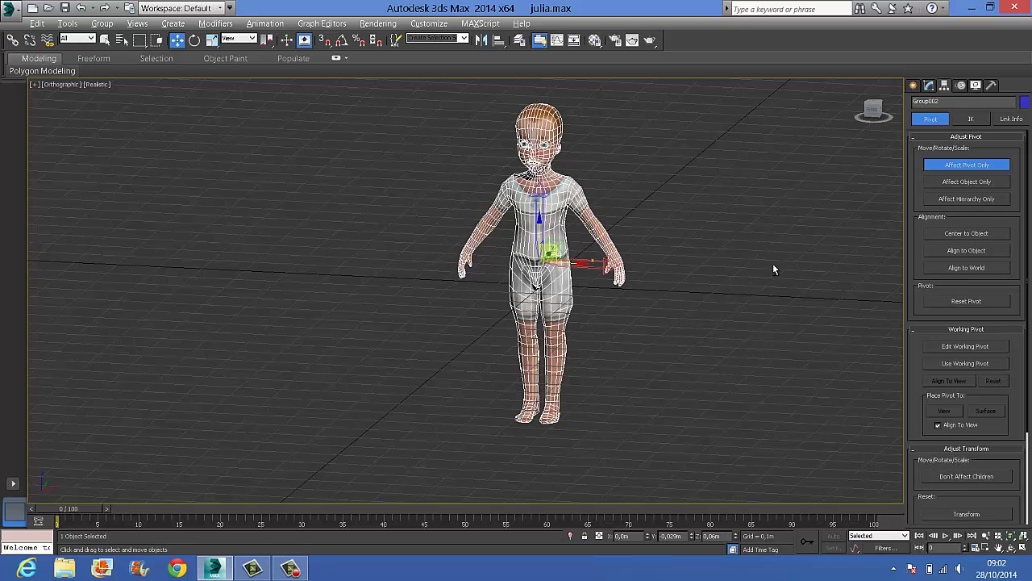
- In the Front view, try to move the body group's pivot down towards the feet, and undo the move
middle_click_drag(773, 268, 790, 221, "alt")
left_click(874, 115)
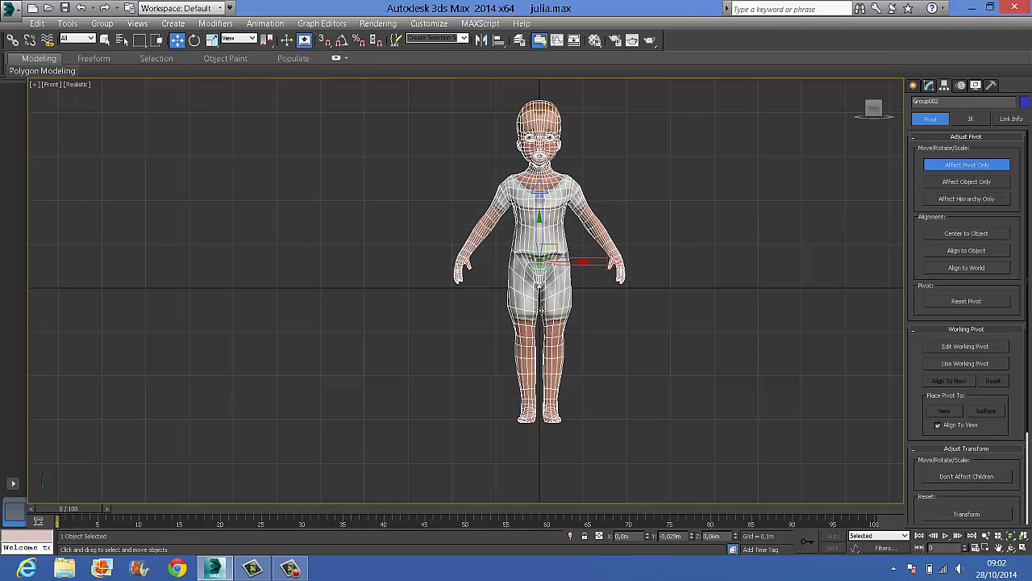
middle_click_drag(634, 367, 666, 295)
left_click_drag(568, 159, 569, 279)
key("ctrl+z")
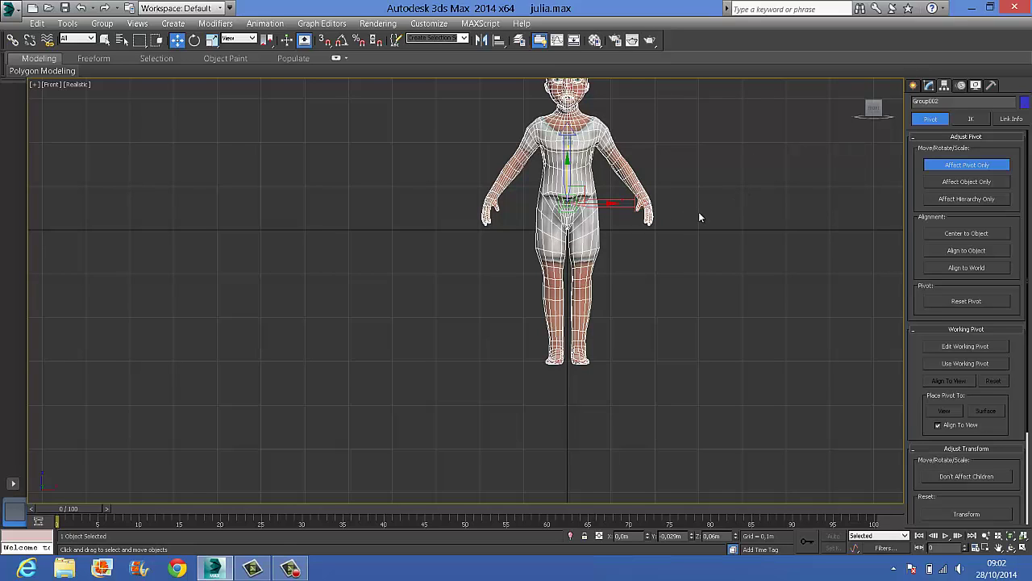
- Reselect the girl's body group and show the Polygon Modeling options available for it
key("z")
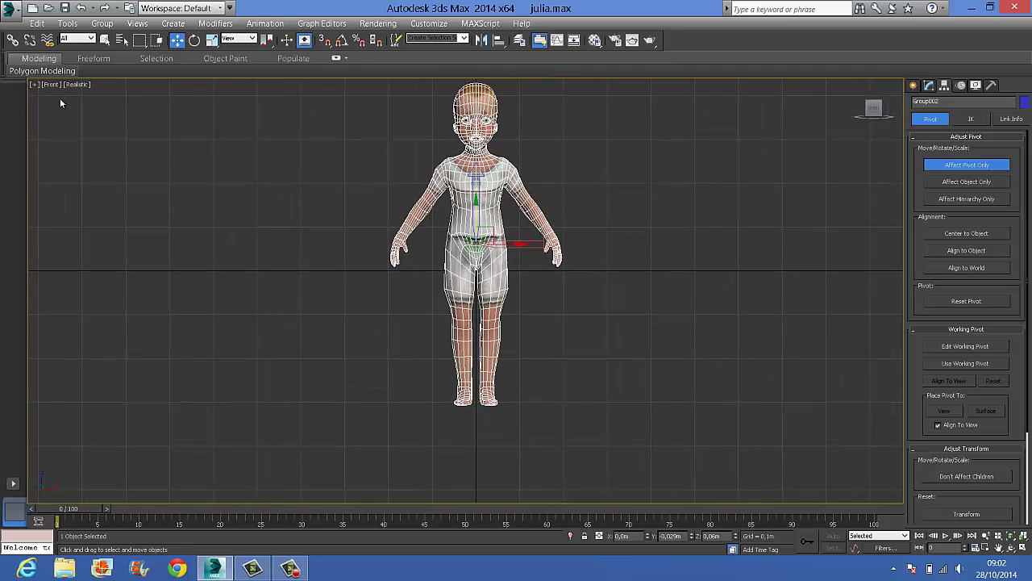
mouse_move(42, 71)
left_click(200, 150)
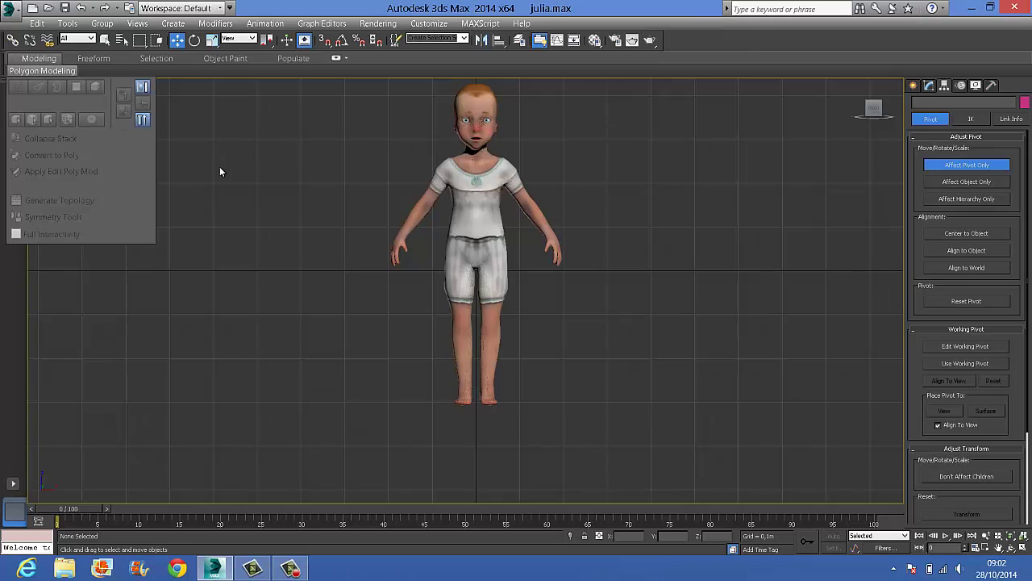
left_click(497, 268)
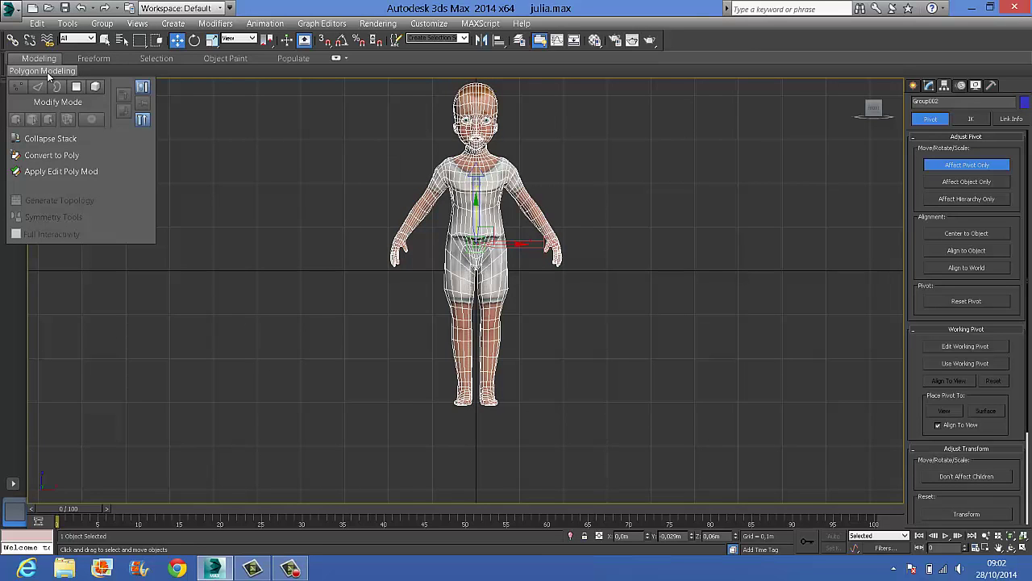
- Reselect the girl's body group and move only its pivot straight down between the feet in the Front view
left_click(127, 370)
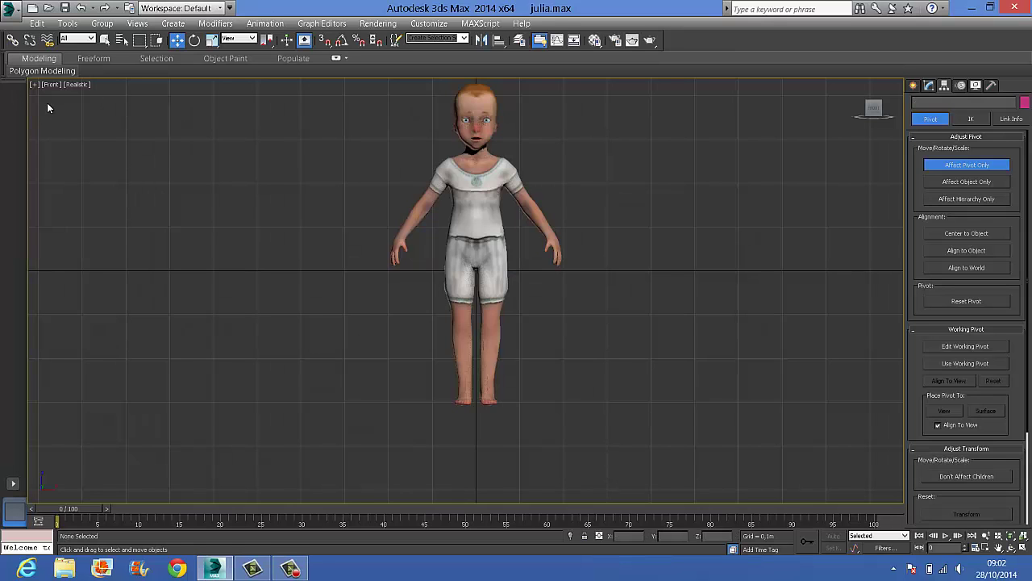
left_click(446, 280)
scroll(512, 223, "up", 5)
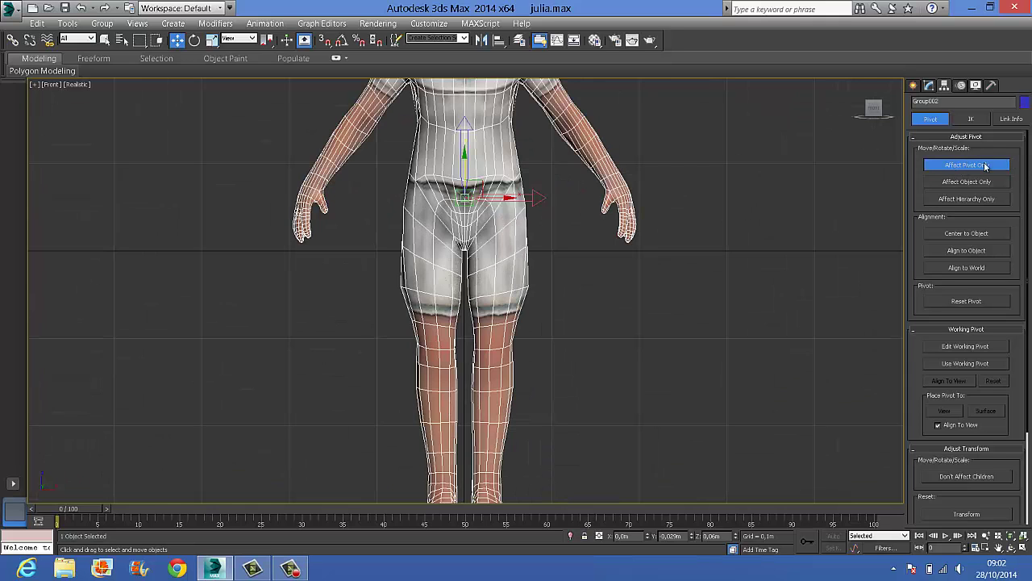
scroll(682, 397, "down", 2)
middle_click_drag(682, 397, 661, 307)
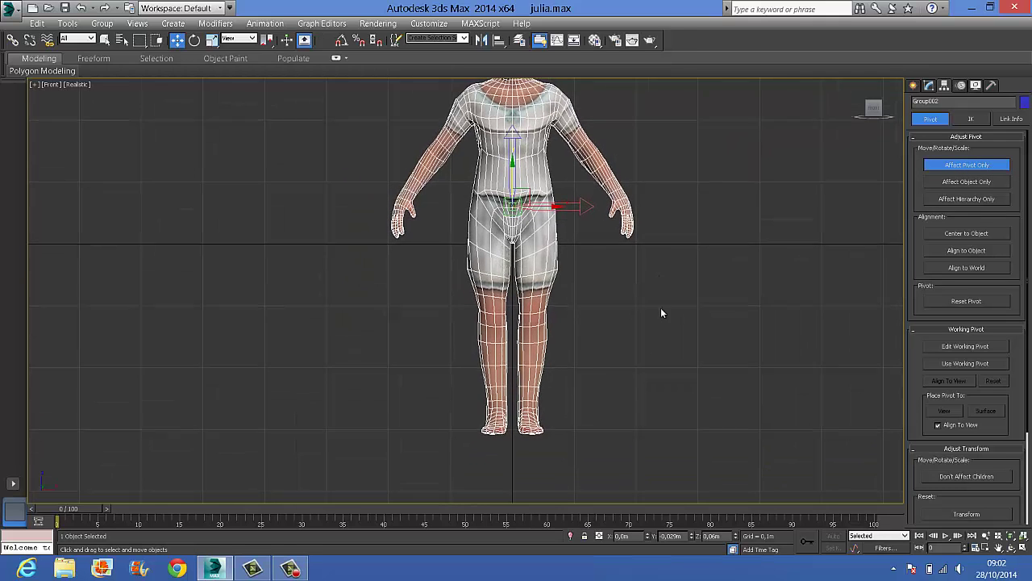
left_click_drag(512, 172, 537, 399)
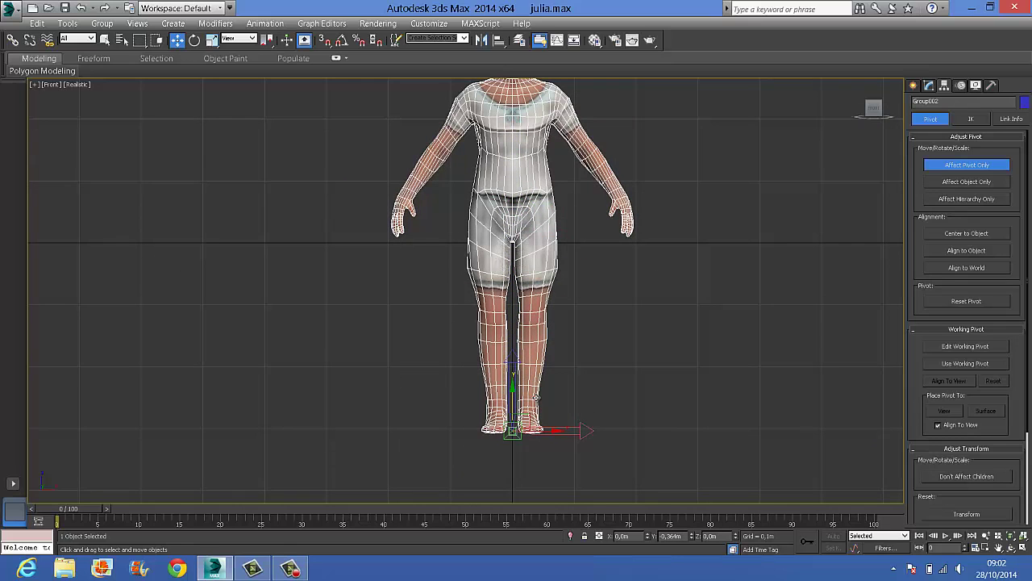
middle_click_drag(571, 397, 571, 316)
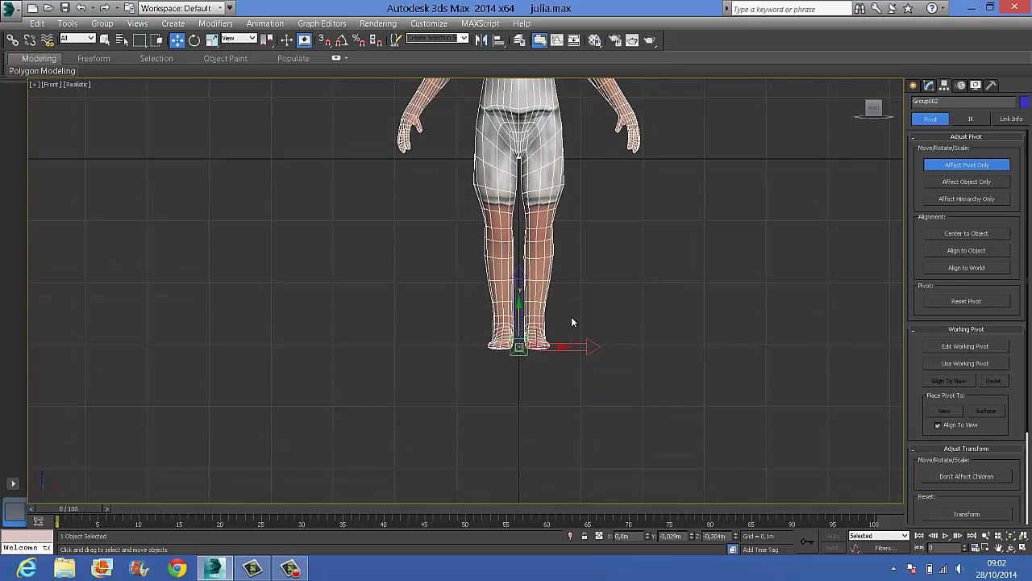
- Lower the body group's pivot slightly to the level of the soles, and stop adjusting the pivot only
scroll(571, 316, "up", 5)
middle_click_drag(571, 384, 721, 196)
scroll(721, 196, "up", 3)
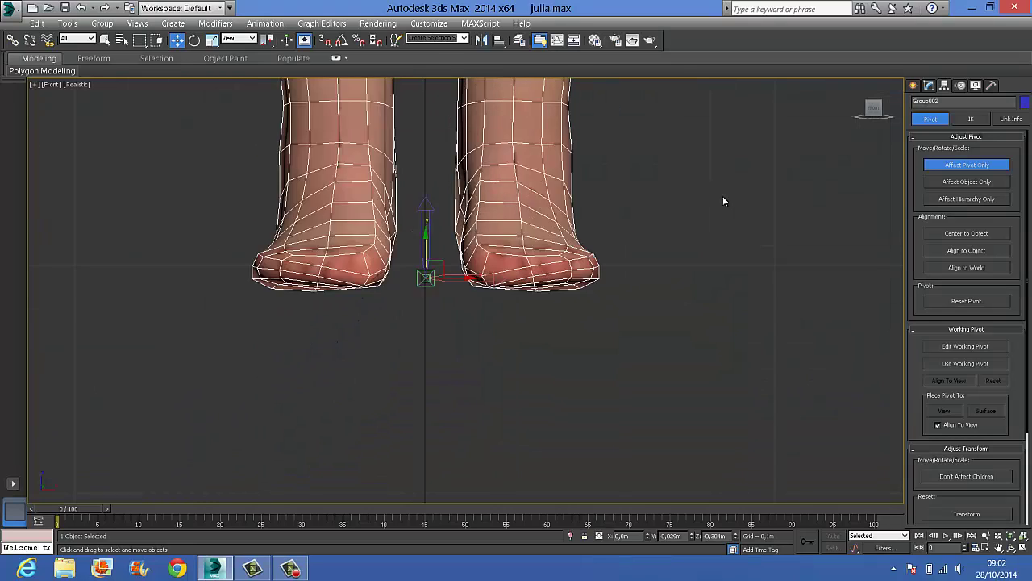
scroll(604, 314, "up", 2)
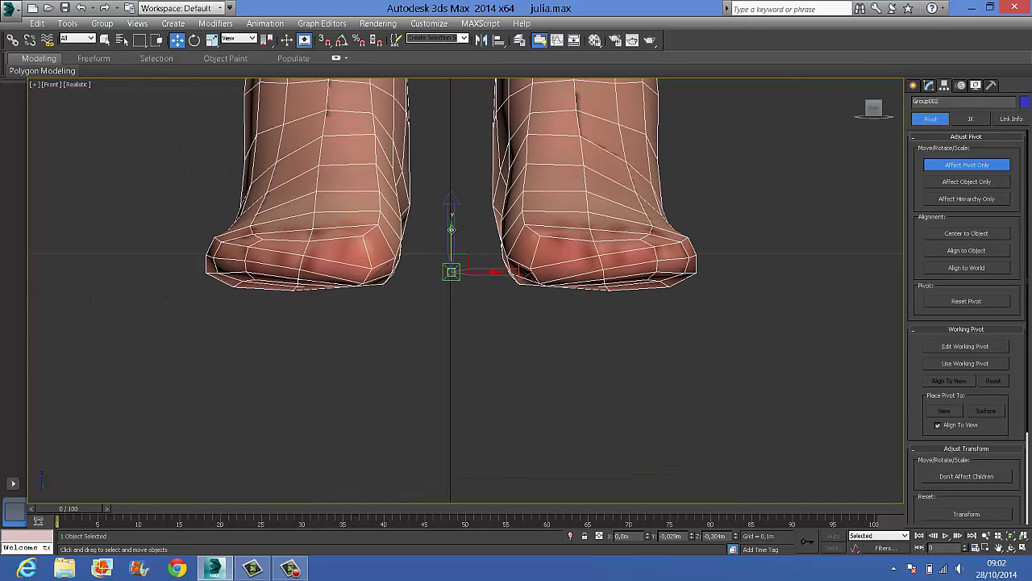
left_click_drag(451, 234, 452, 243)
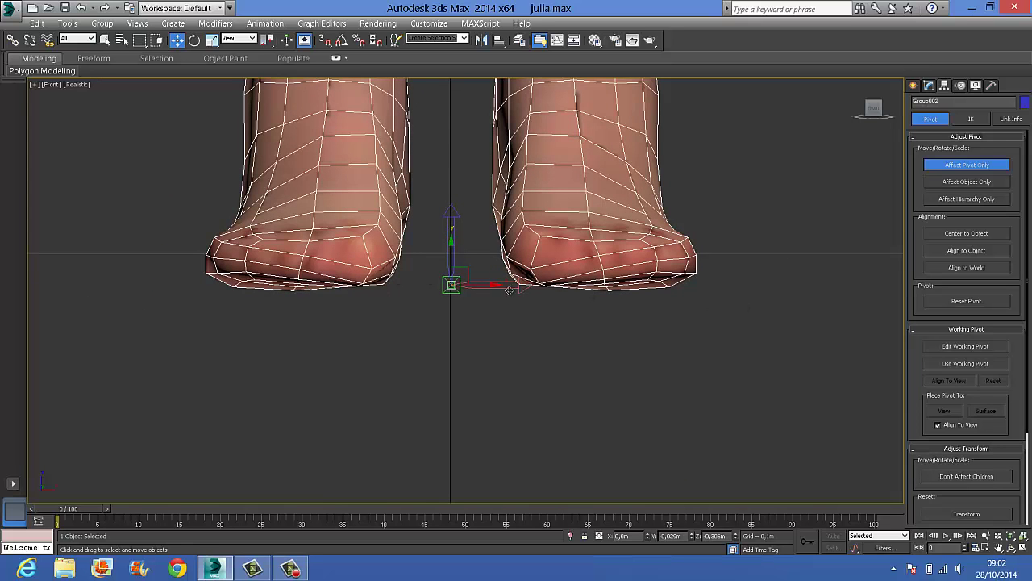
middle_click_drag(631, 345, 665, 367, "alt")
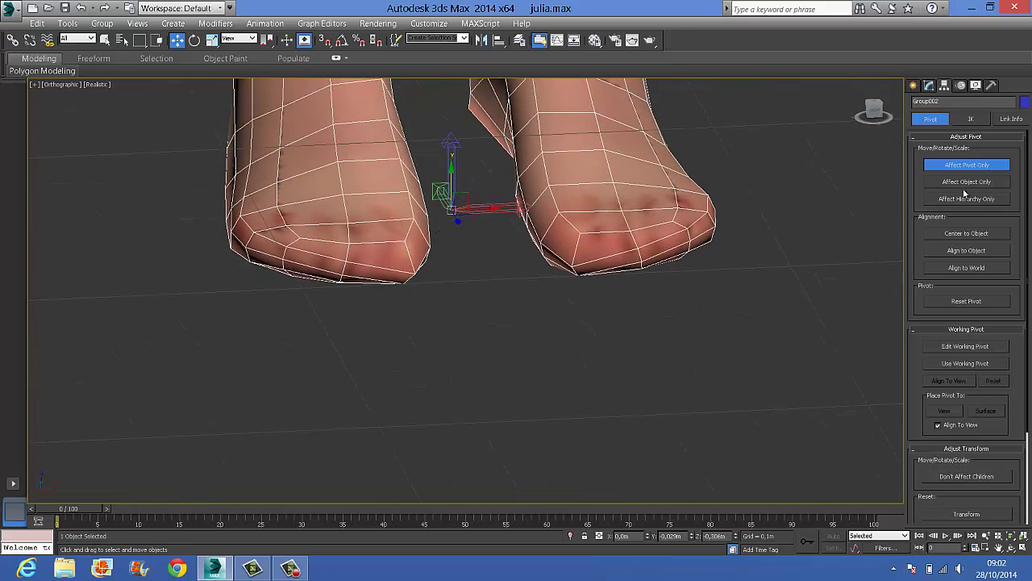
left_click(972, 164)
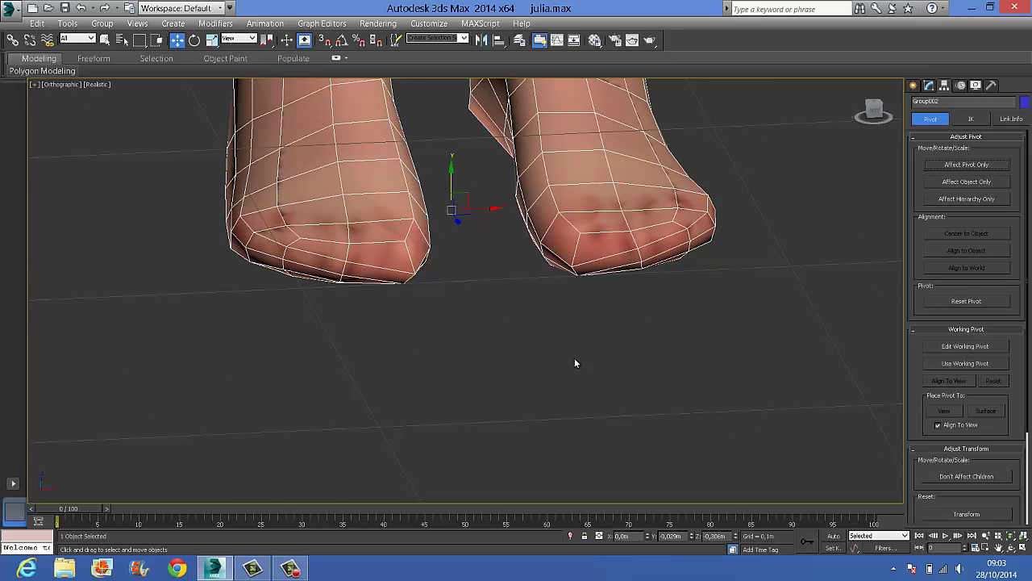
- Examine the girl and her pivot at the feet from the front, from the left and at an angle
key("f")
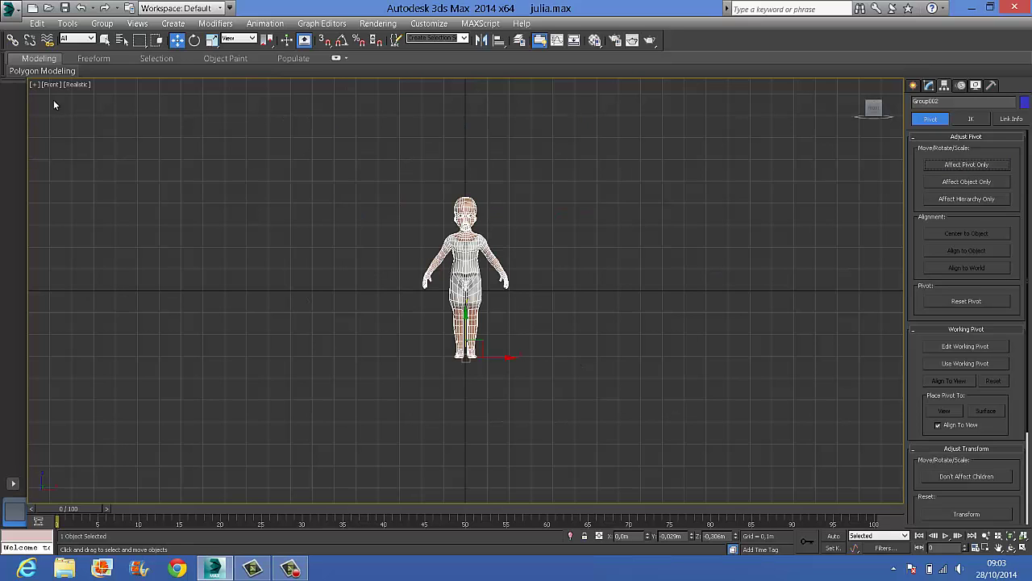
scroll(504, 195, "down", 3)
scroll(504, 194, "up", 5)
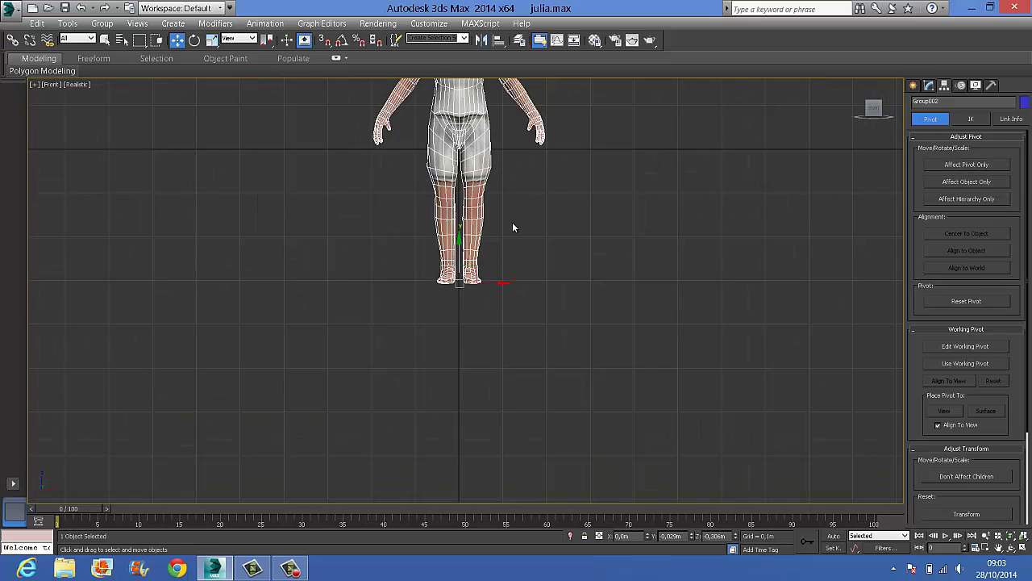
middle_click_drag(517, 290, 517, 369)
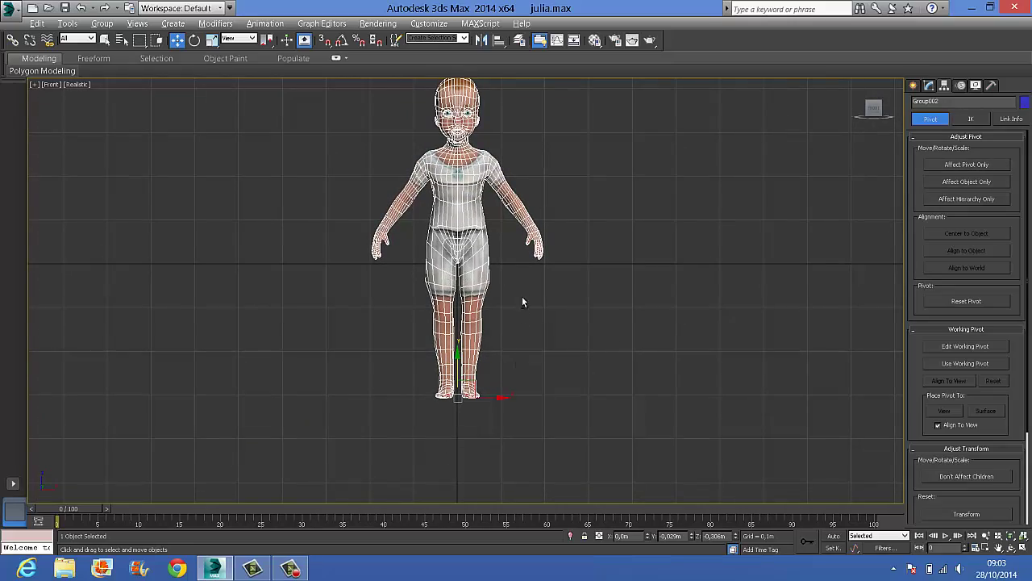
middle_click_drag(527, 305, 505, 334, "alt")
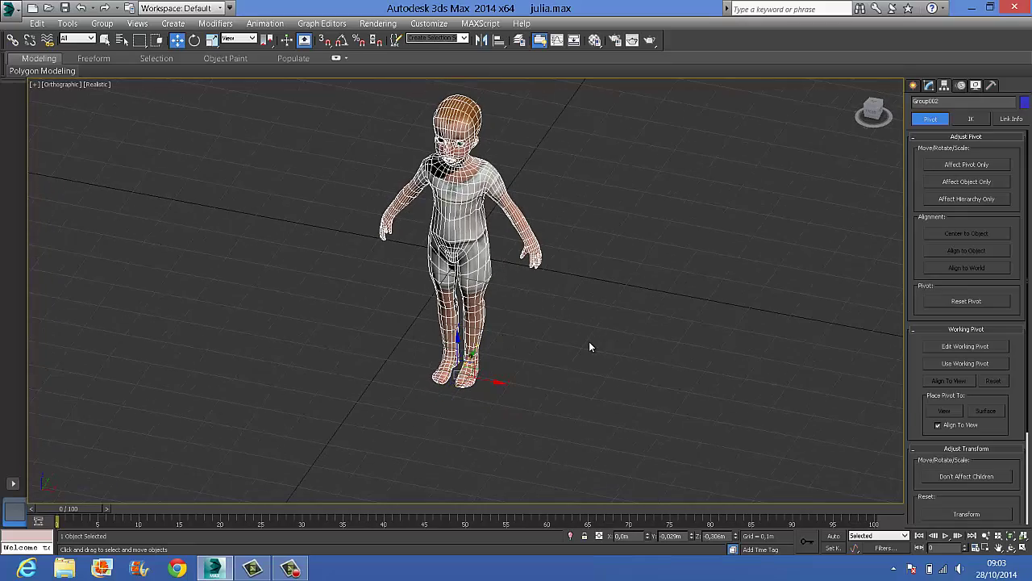
key("f")
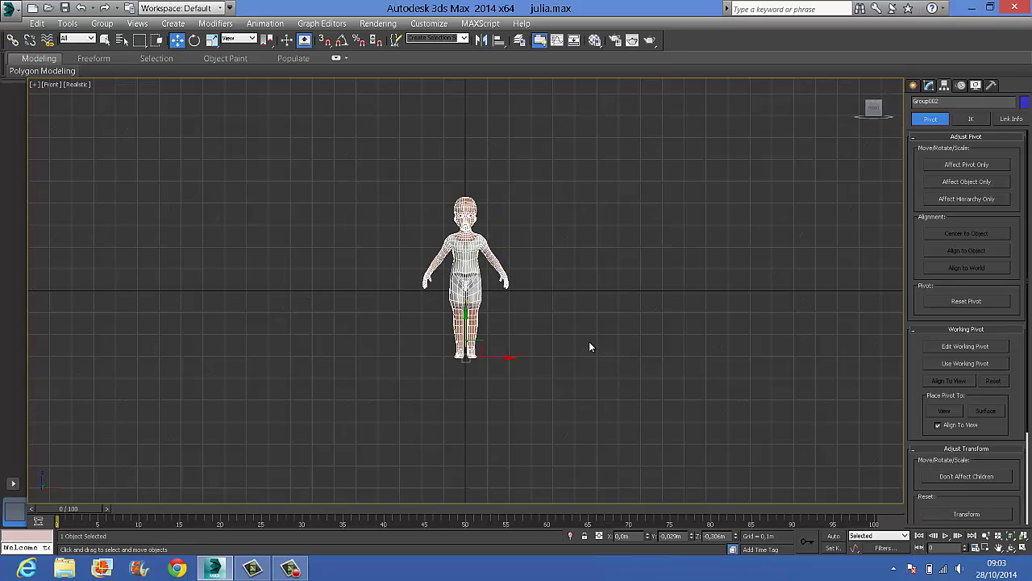
key("l")
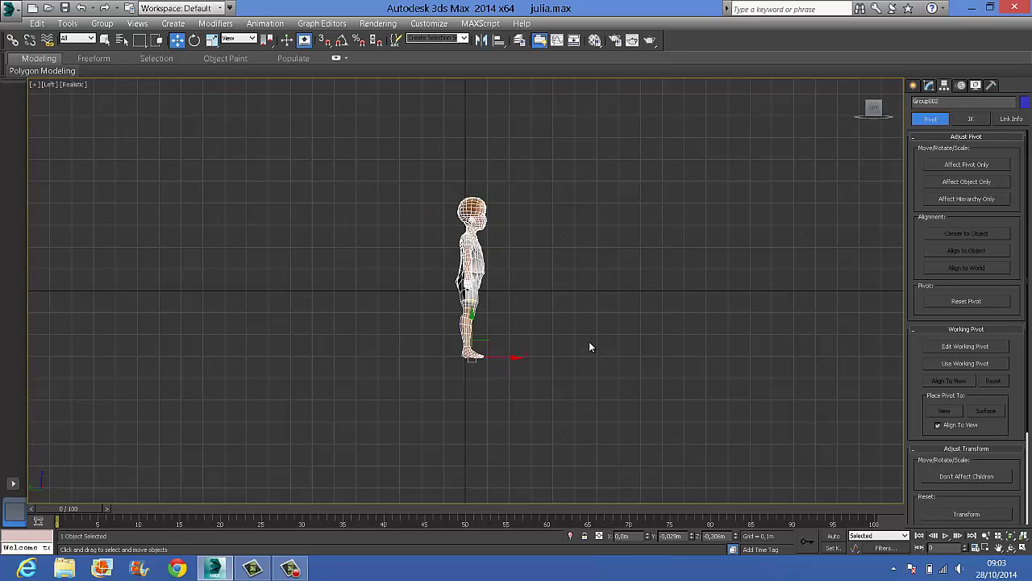
scroll(589, 347, "up", 5)
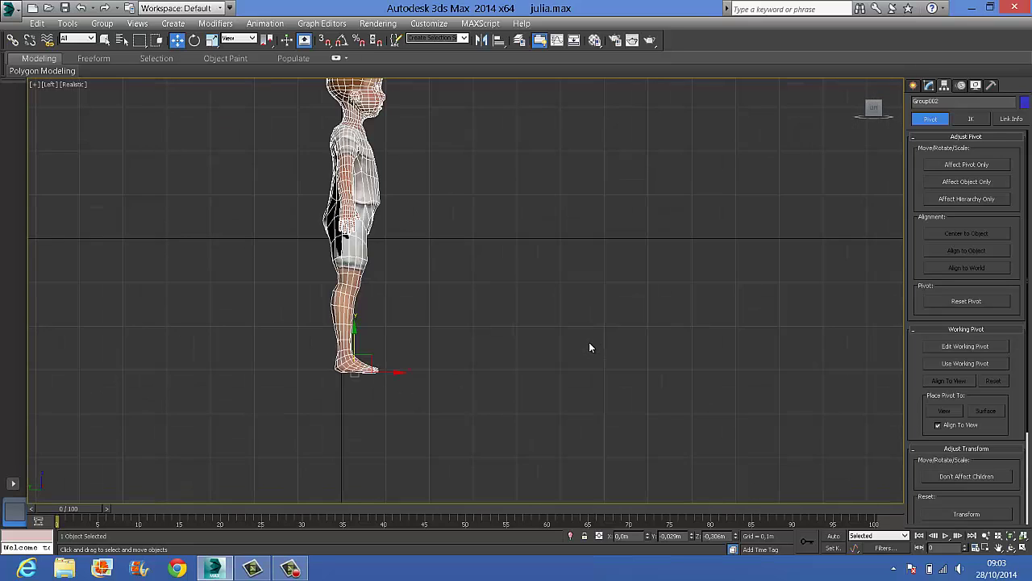
middle_click_drag(587, 347, 461, 393, "alt")
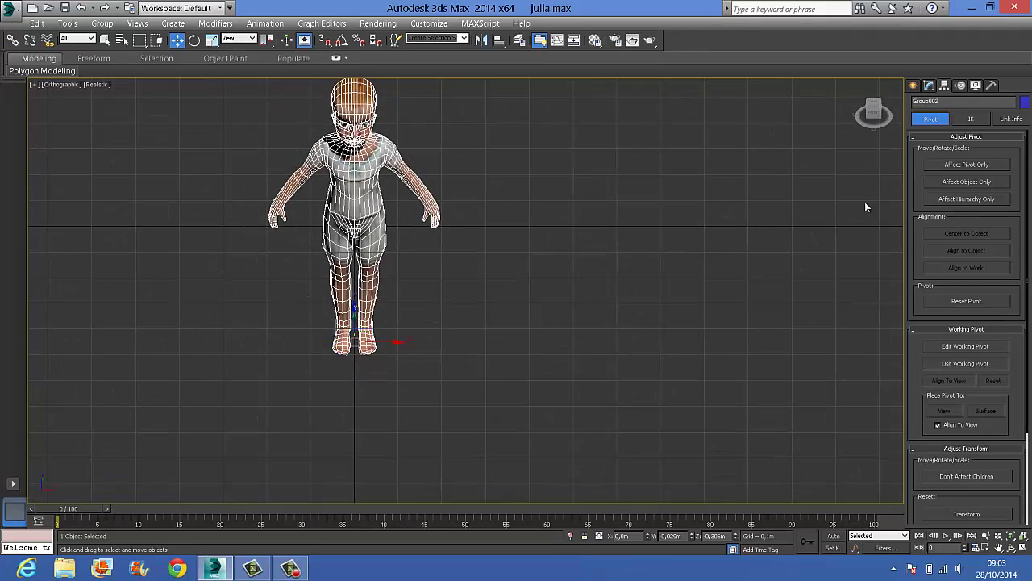
left_click(875, 113)
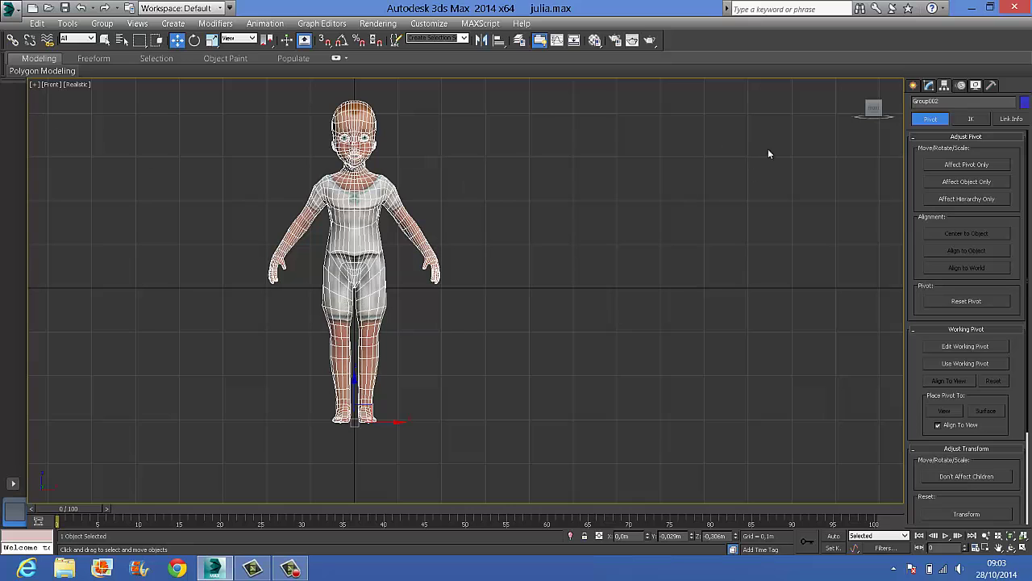
mouse_move(873, 116)
middle_click_drag(379, 263, 556, 275)
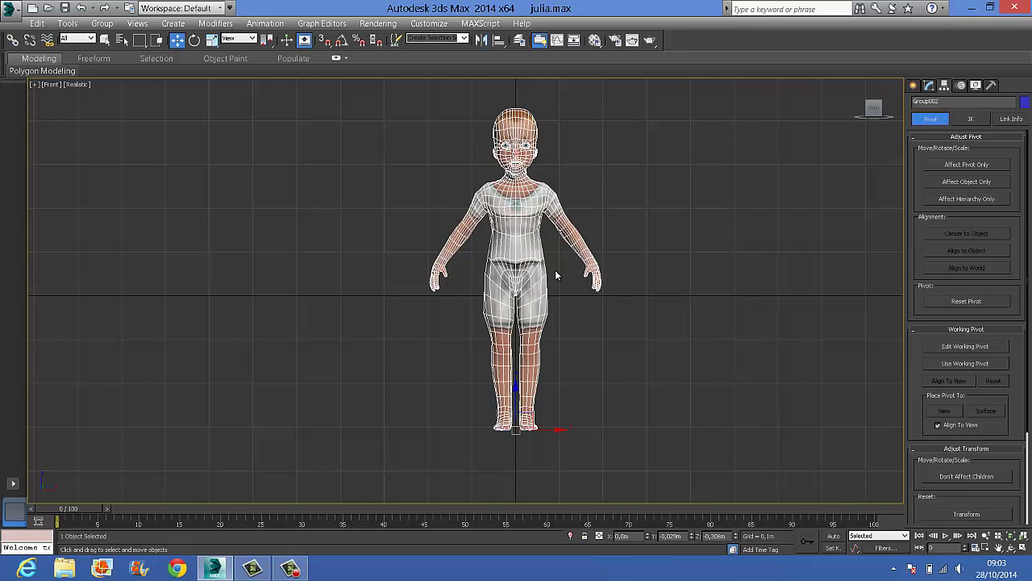
middle_click_drag(556, 275, 514, 281)
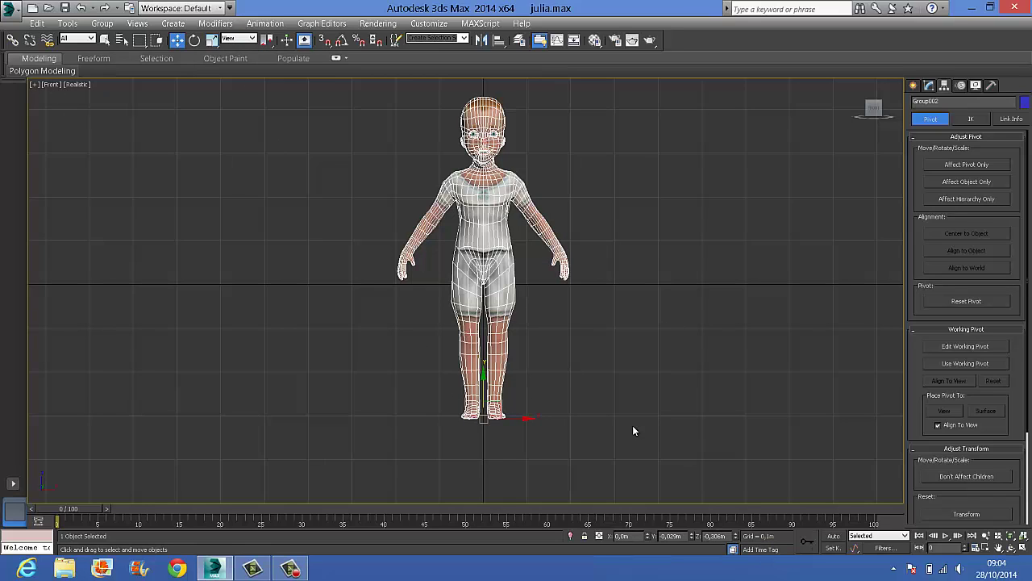
- Switch the reference coordinate system to World and set the body group's X, Y and Z position to 0
left_click(251, 41)
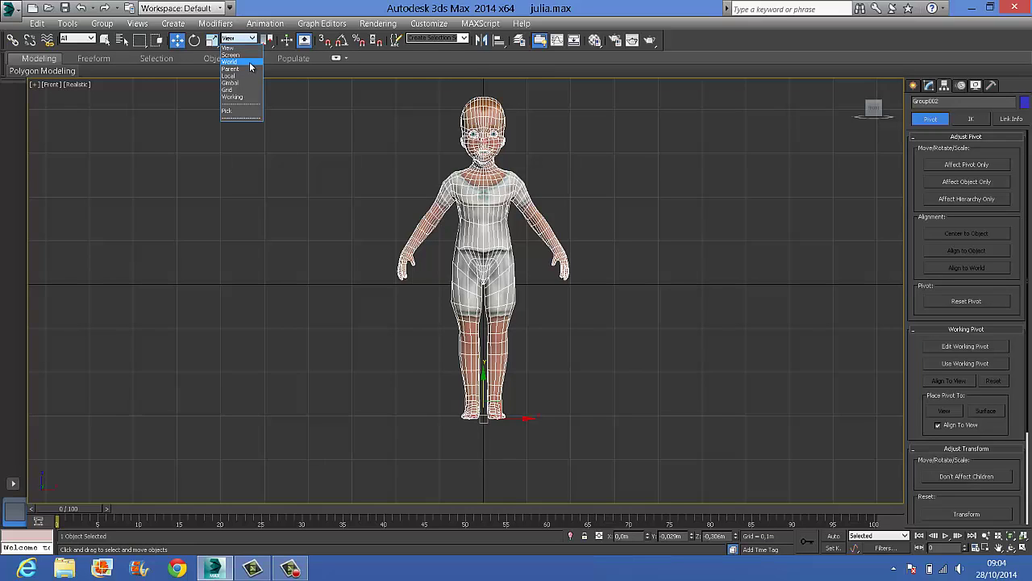
left_click(250, 63)
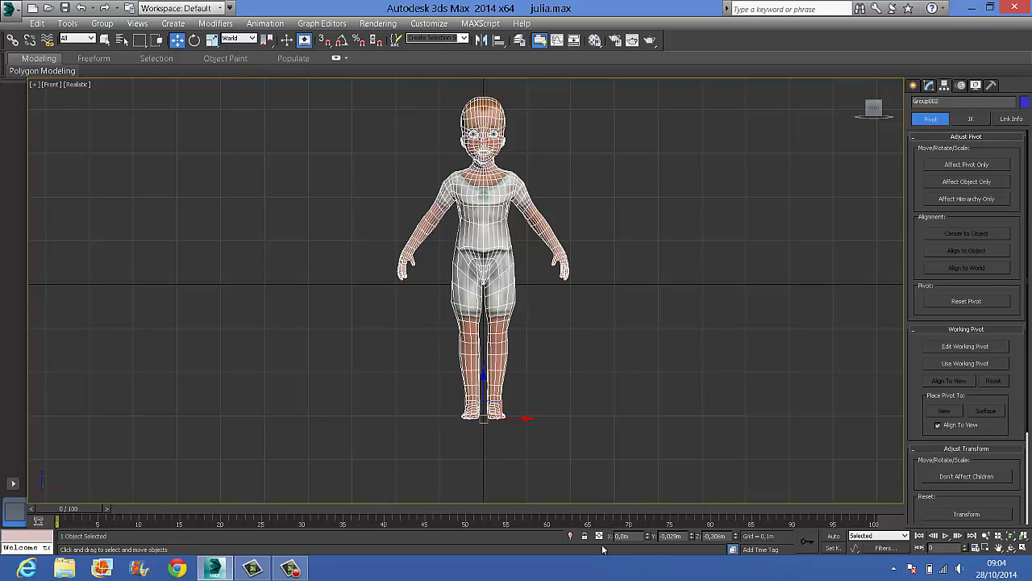
left_click_drag(721, 539, 679, 541)
key("Tab")
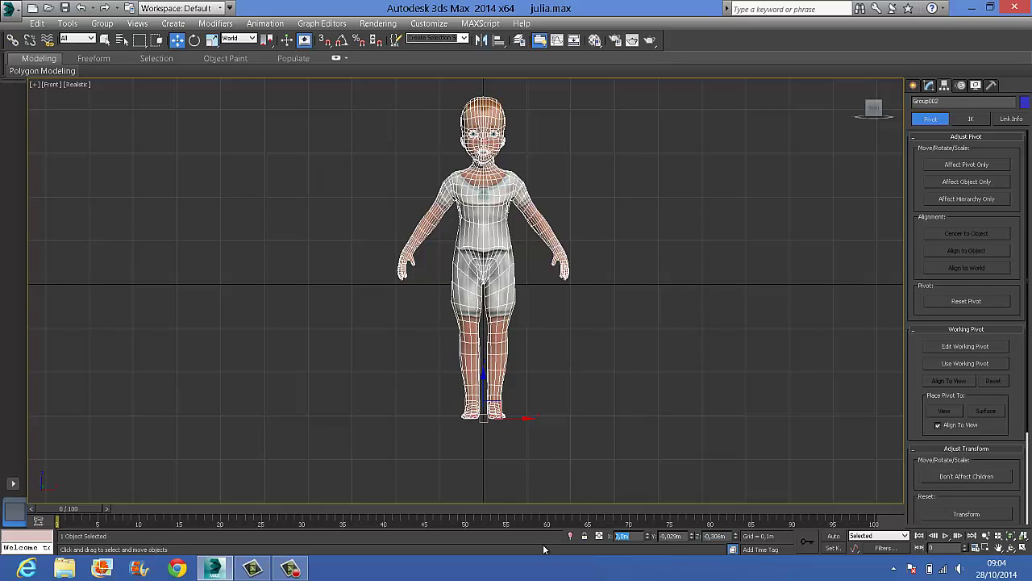
type("0")
key("Tab")
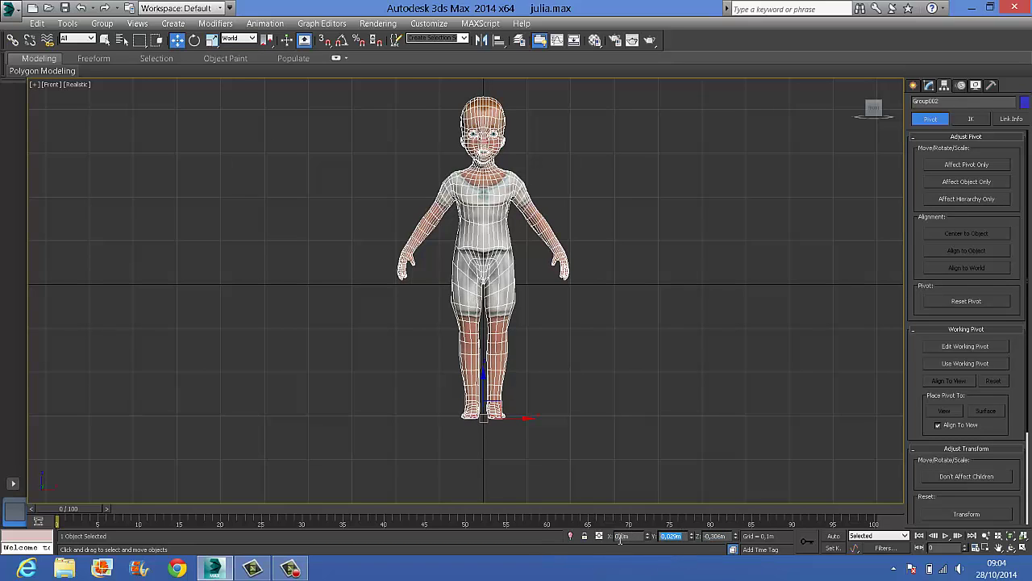
type("0")
key("Tab")
type("0")
key("Tab")
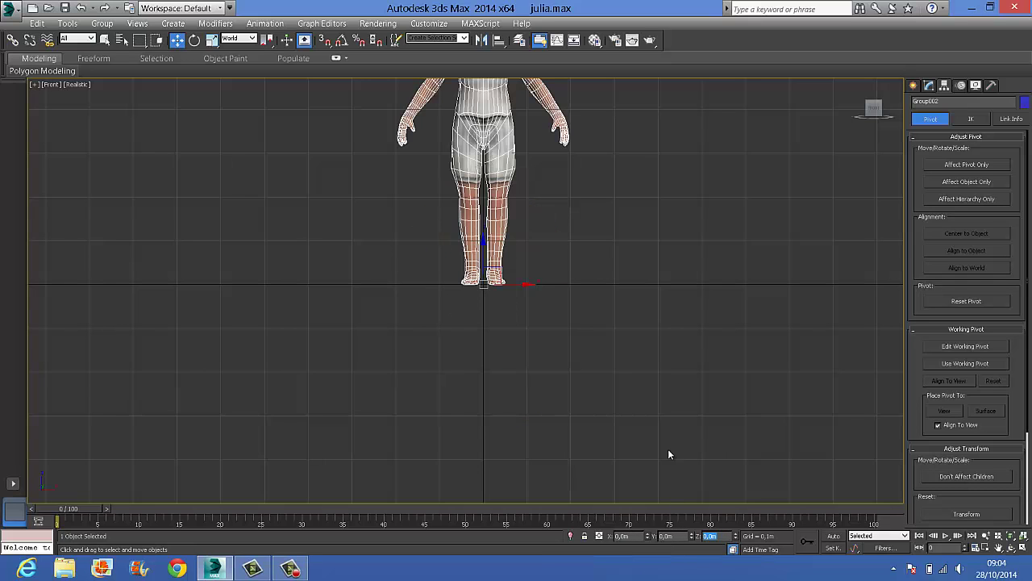
- Try the Local reference coordinate system on the body group and return to World, keeping the group selected
middle_click_drag(601, 366, 581, 455)
middle_click_drag(595, 343, 584, 440)
left_click(242, 39)
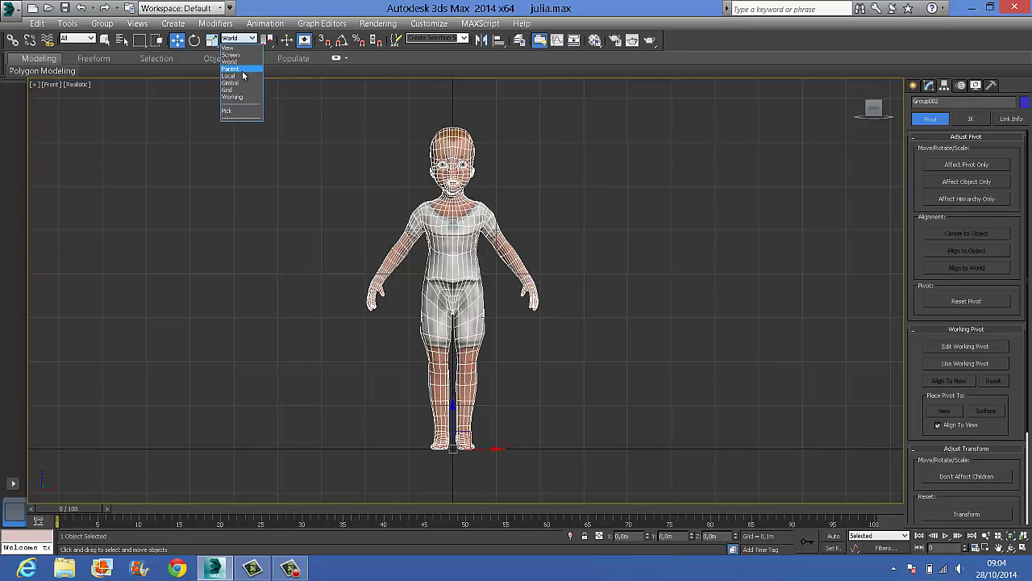
left_click(243, 76)
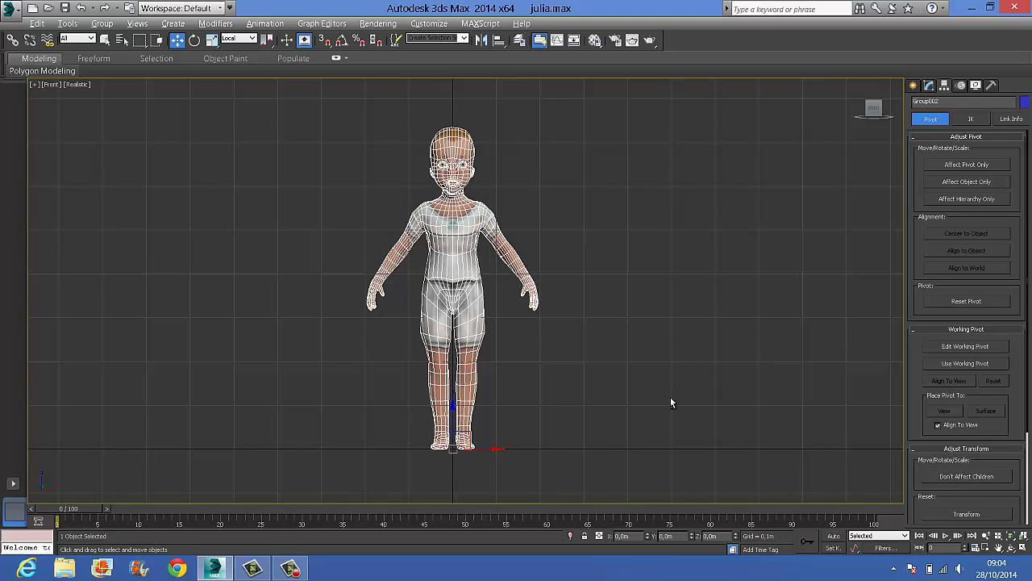
middle_click_drag(670, 401, 680, 431, "alt")
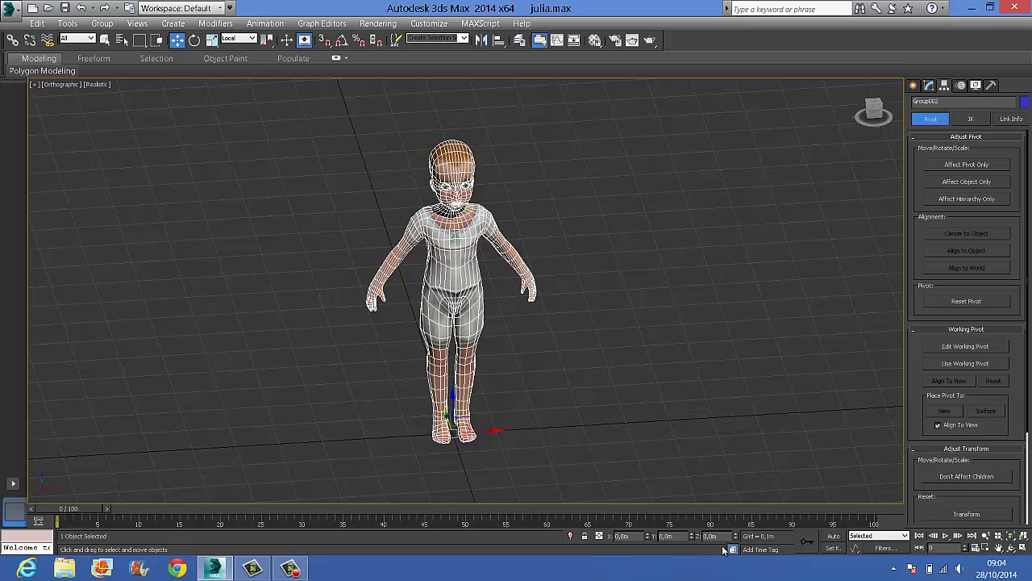
left_click(239, 39)
left_click(237, 79)
left_click(493, 281)
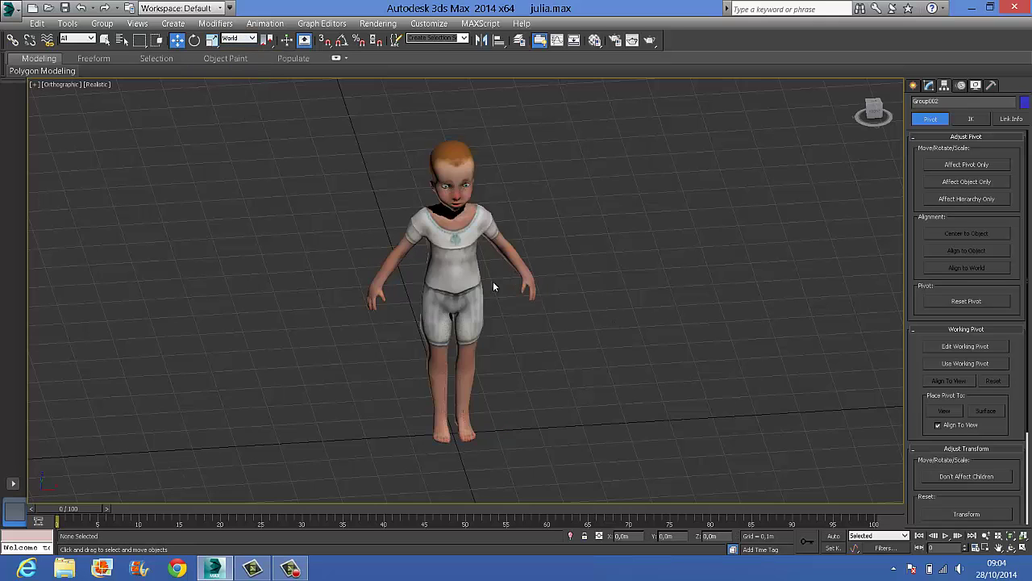
key("ctrl+z")
- Select both of the girl's eyes, unlink them from the body, and clear the selection
scroll(466, 217, "up", 5)
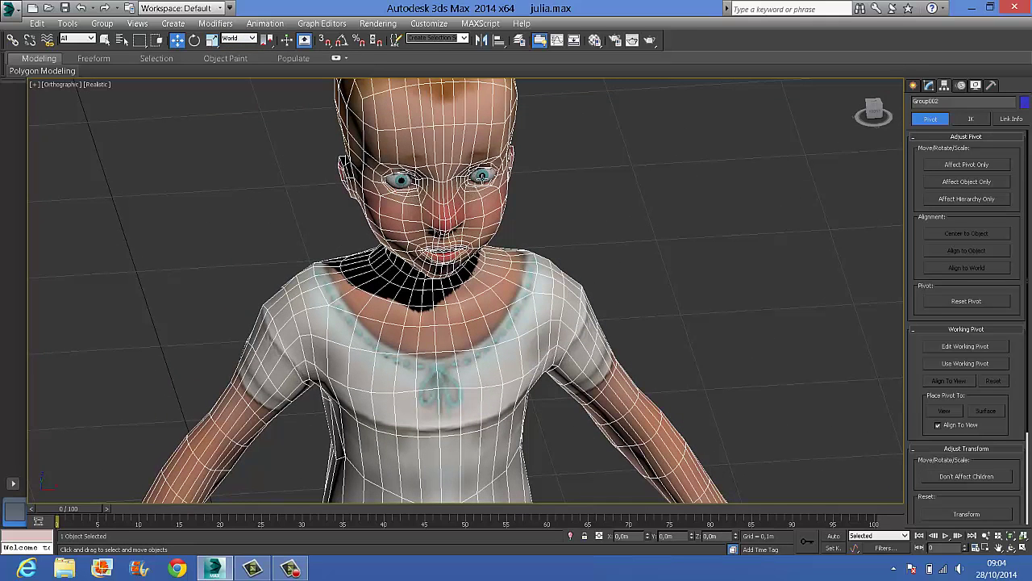
left_click(482, 175)
left_click(399, 179, "ctrl")
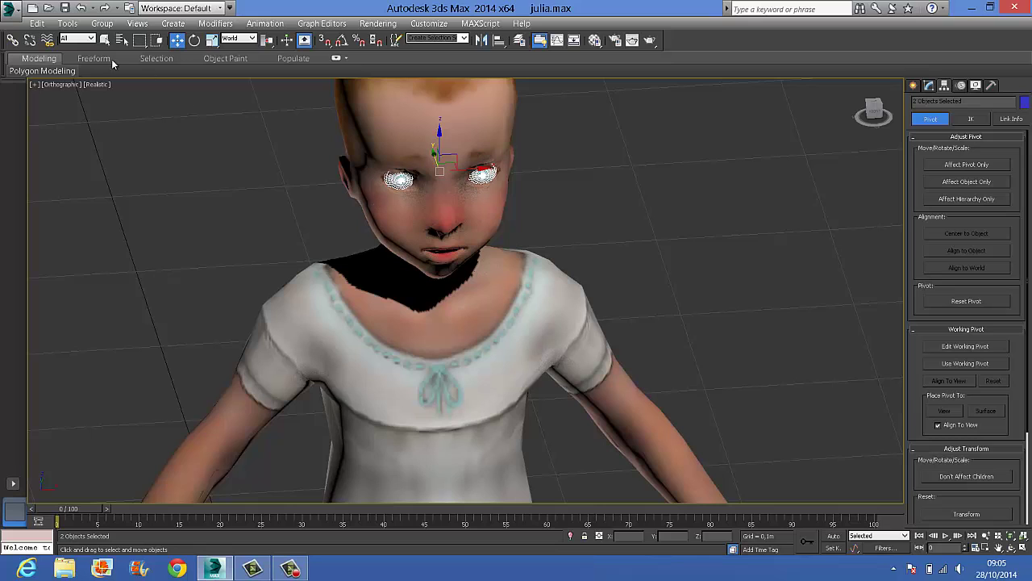
left_click(30, 43)
left_click(663, 275)
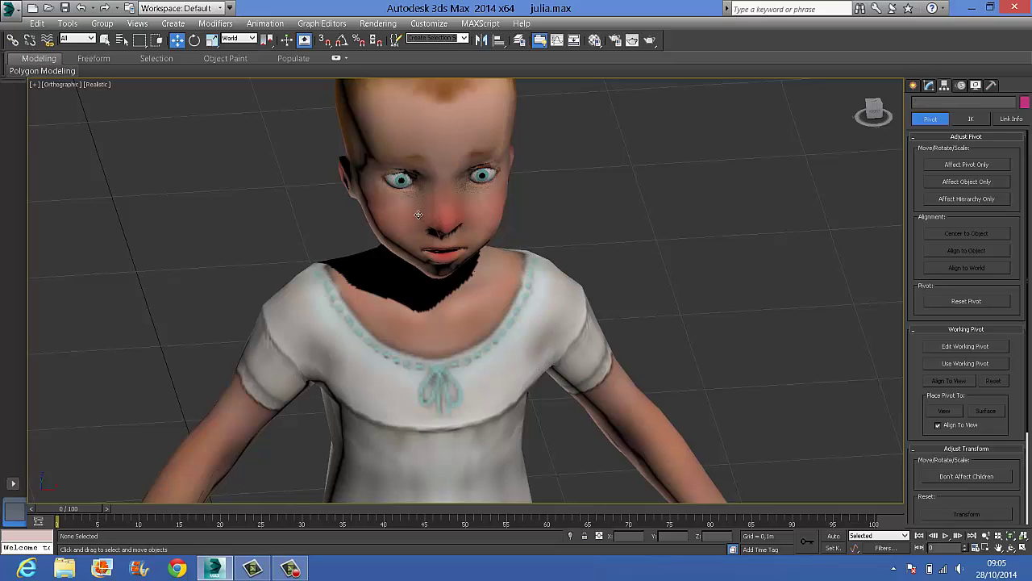
- Reselect the girl's body group and show her upper body from nearly the front
left_click(450, 216)
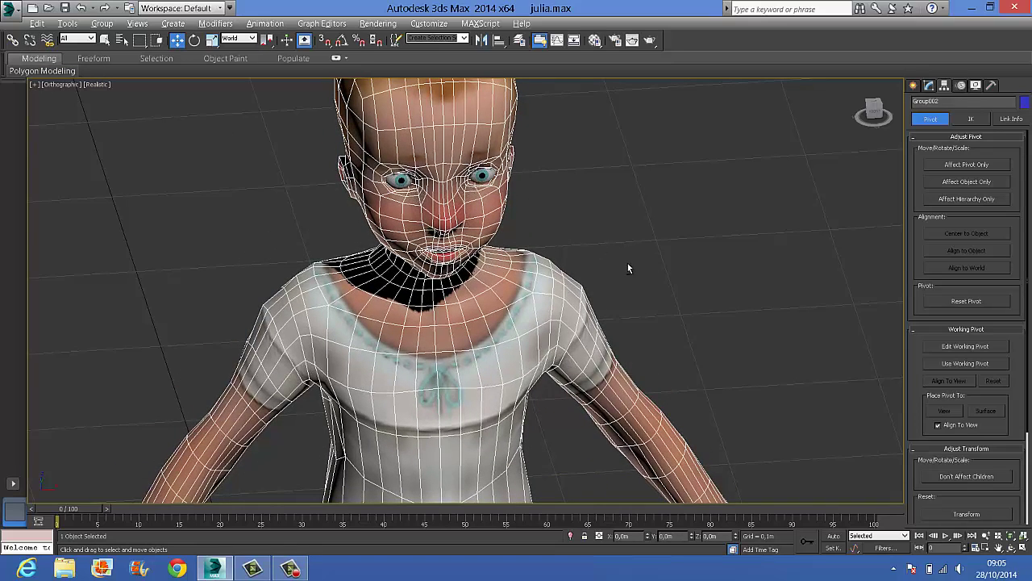
middle_click_drag(627, 269, 629, 243, "alt")
scroll(629, 243, "down", 5)
scroll(679, 309, "up", 2)
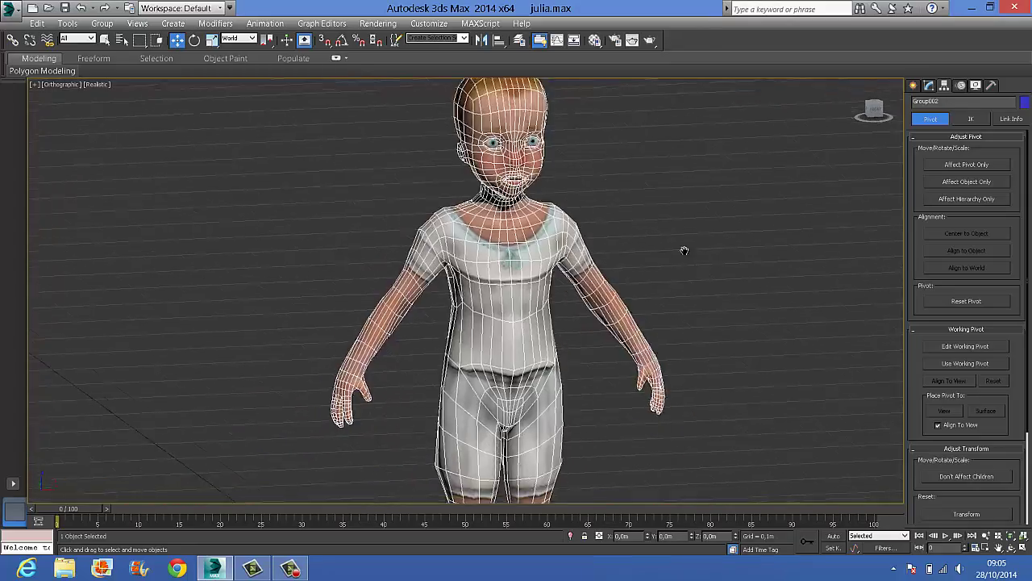
- Inspect the girl's body down to her feet at the world origin, including from straight in front
scroll(674, 209, "down", 4)
scroll(702, 316, "up", 1)
scroll(654, 335, "up", 2)
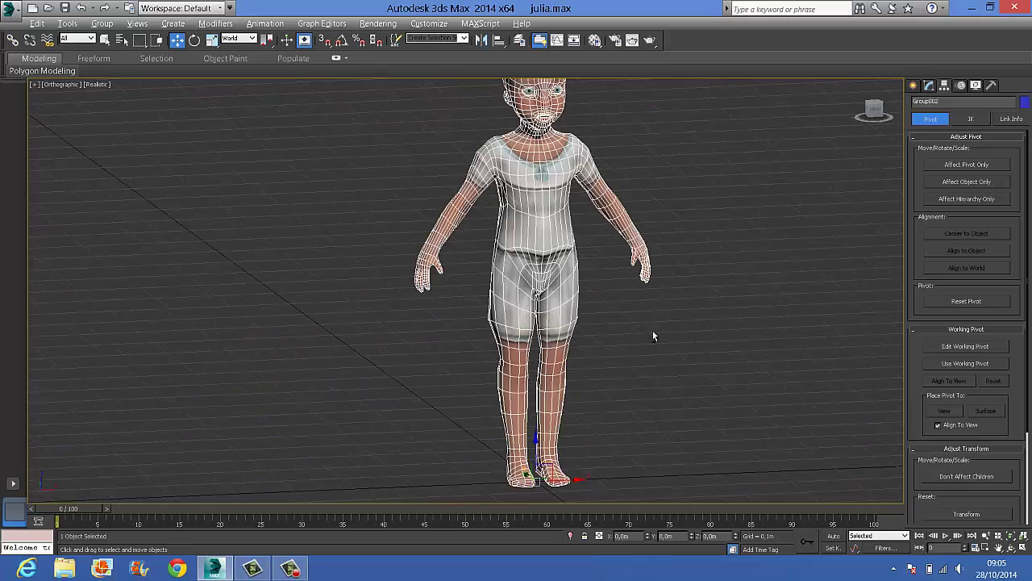
mouse_move(653, 337)
middle_mouse_down("alt")
mouse_move(452, 334)
mouse_move(720, 335)
mouse_move(646, 355)
middle_mouse_up("alt")
scroll(646, 355, "up", 2)
scroll(646, 352, "down", 1)
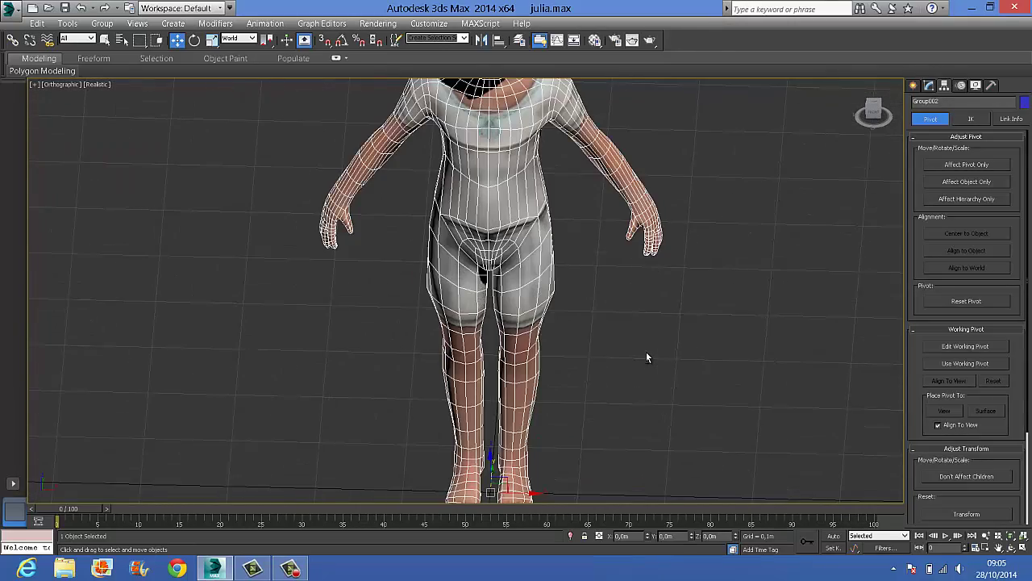
key("f")
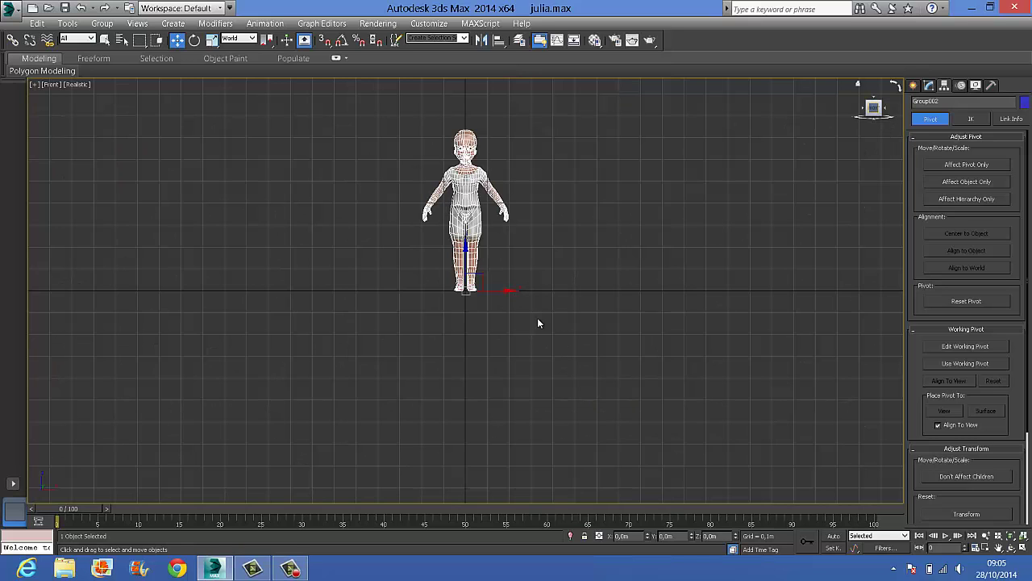
middle_click_drag(556, 339, 578, 408)
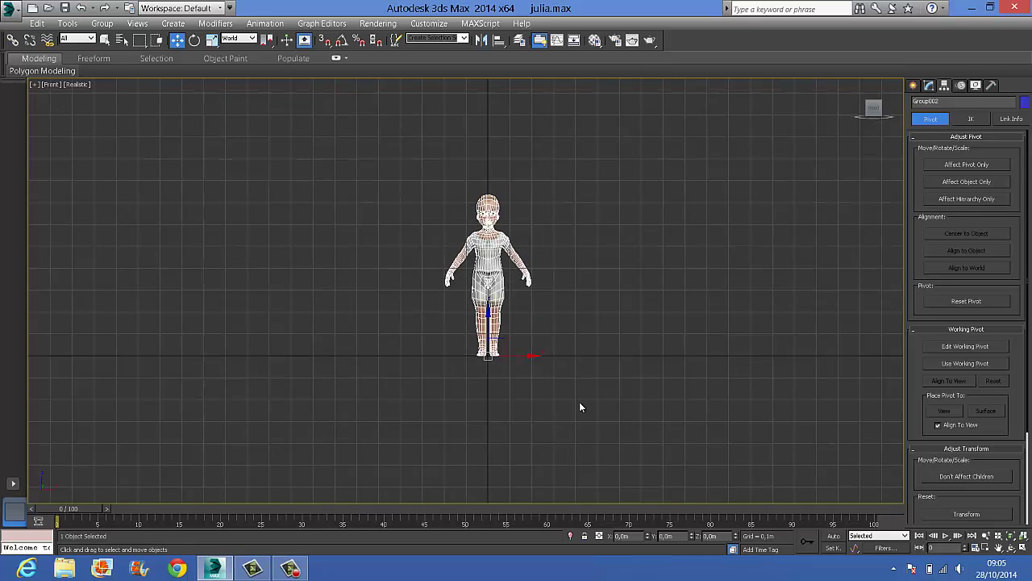
- Create a reference box over the girl in the top view, about 0.155 m long, 0.528 m wide and 0.749 m high
key("t")
left_click(914, 85)
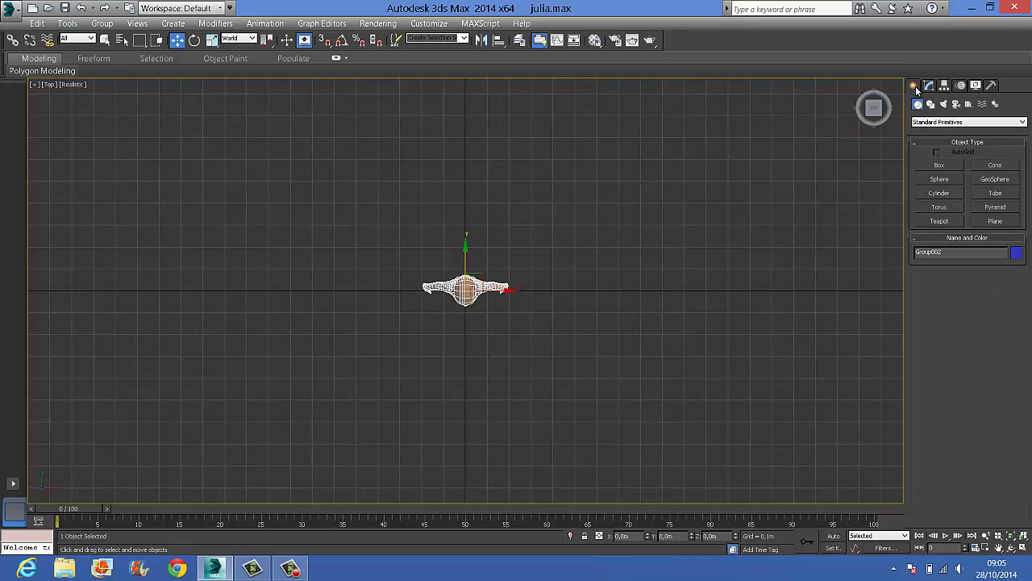
left_click(954, 165)
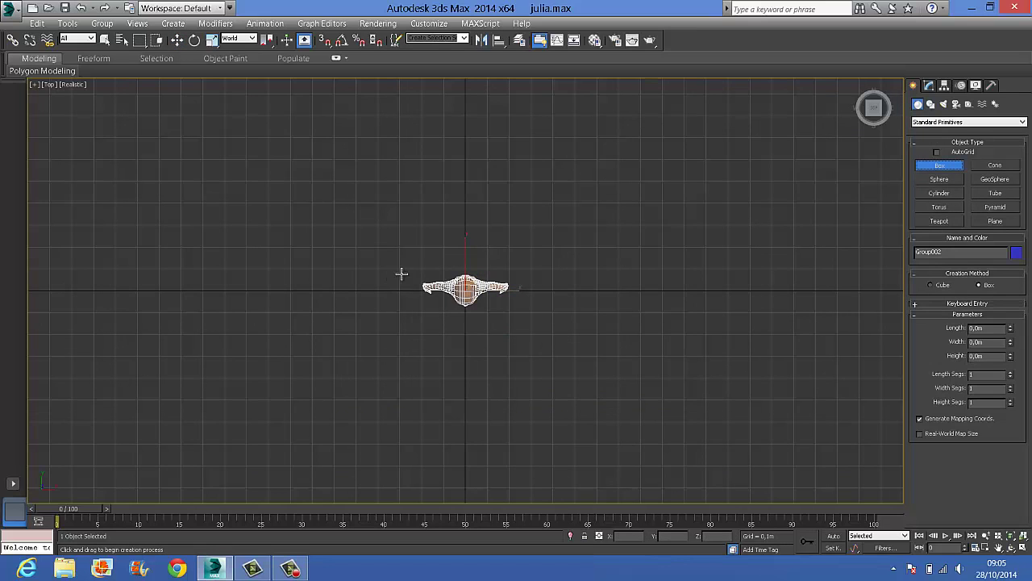
left_click_drag(400, 274, 516, 307)
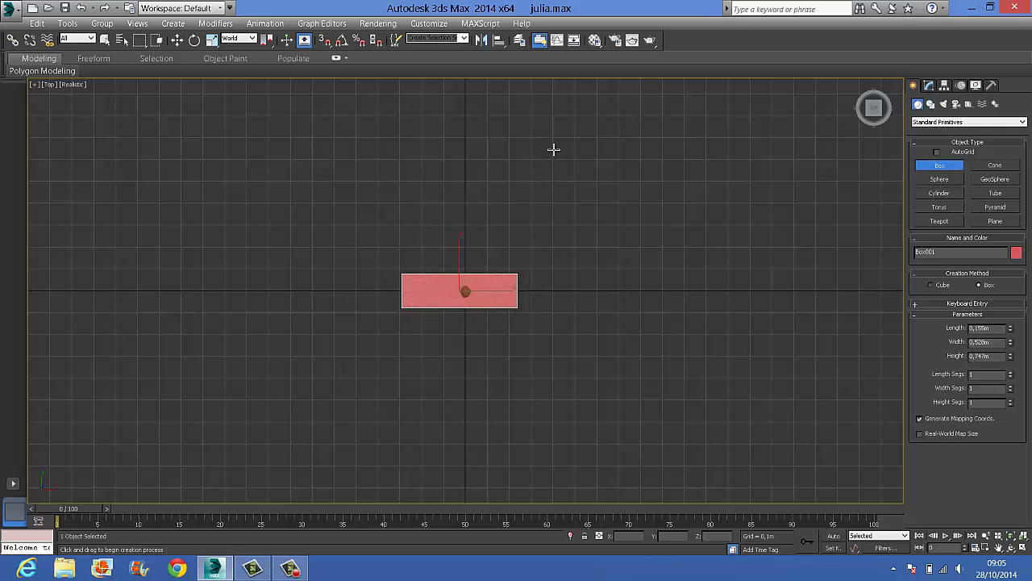
left_click(573, 183)
middle_click_drag(686, 350, 964, 350, "alt")
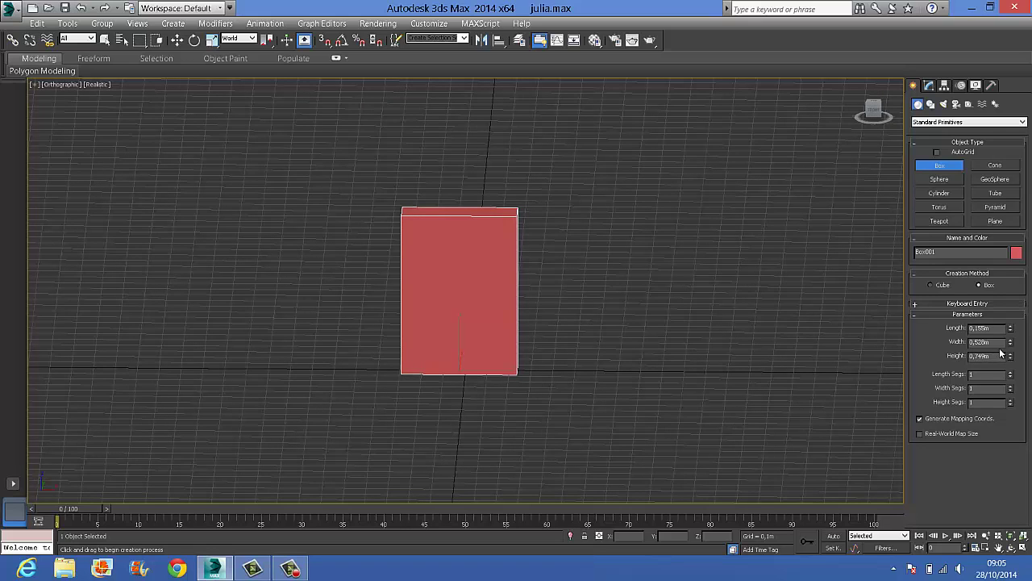
- Set the system unit scale to 1 unit = 1.0 inches, keeping metres as the display unit
left_click(428, 24)
left_click(472, 174)
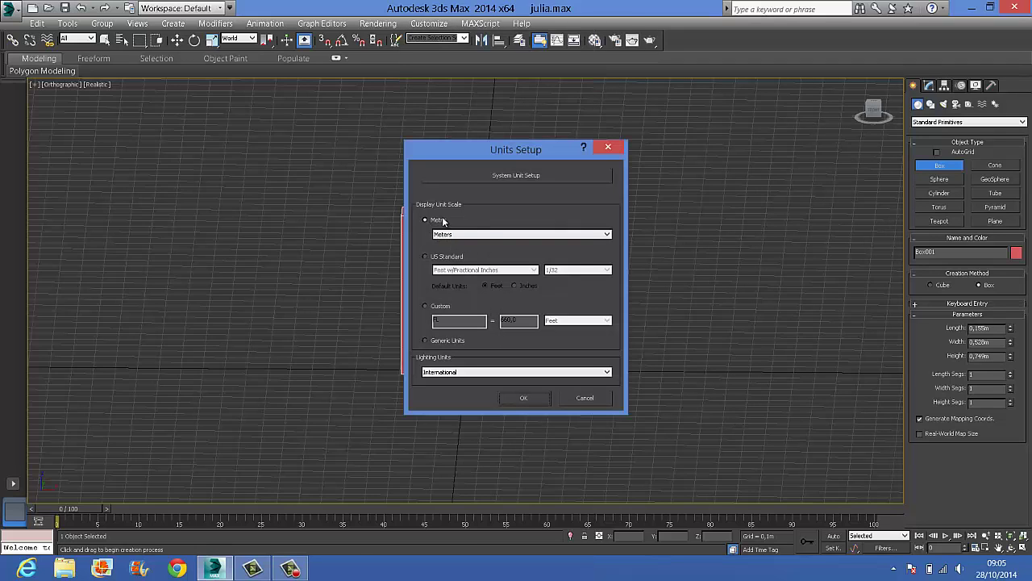
left_click(504, 174)
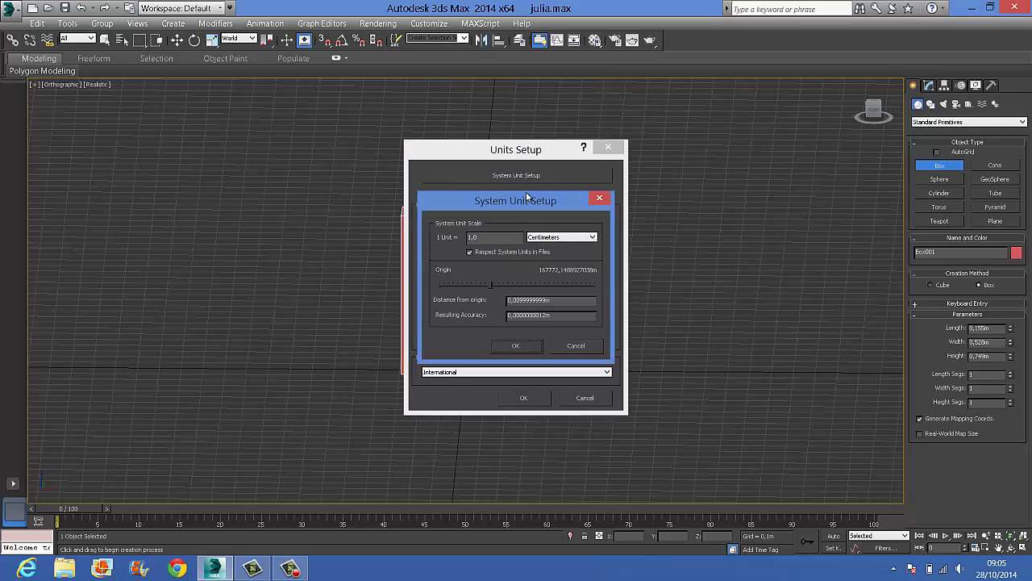
left_click(573, 237)
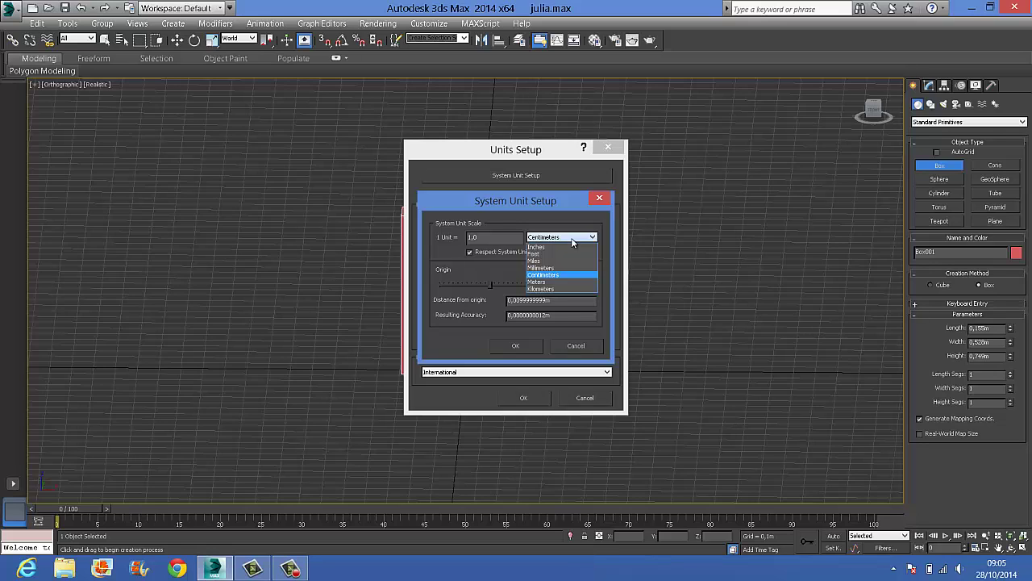
left_click(557, 246)
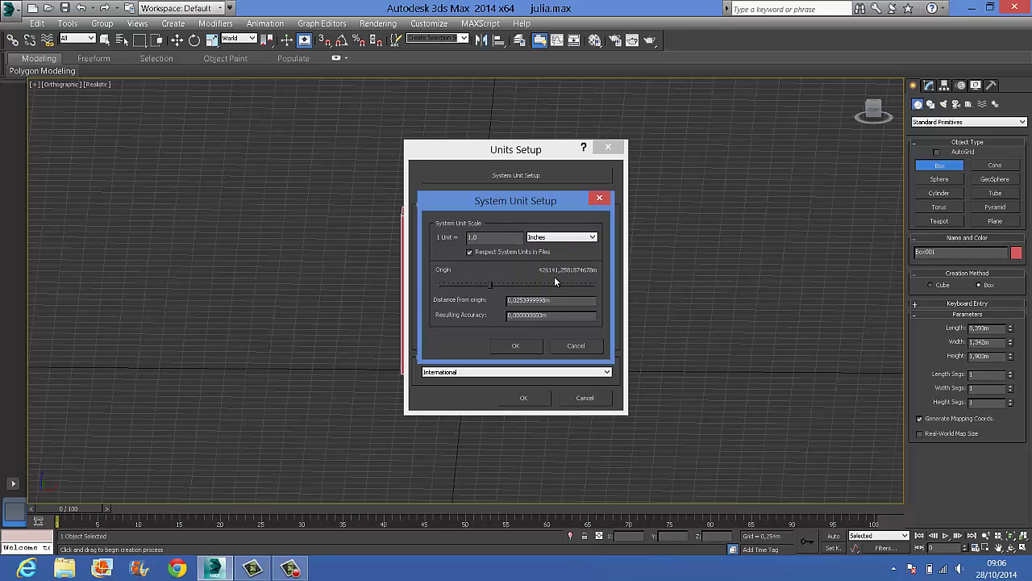
left_click(515, 345)
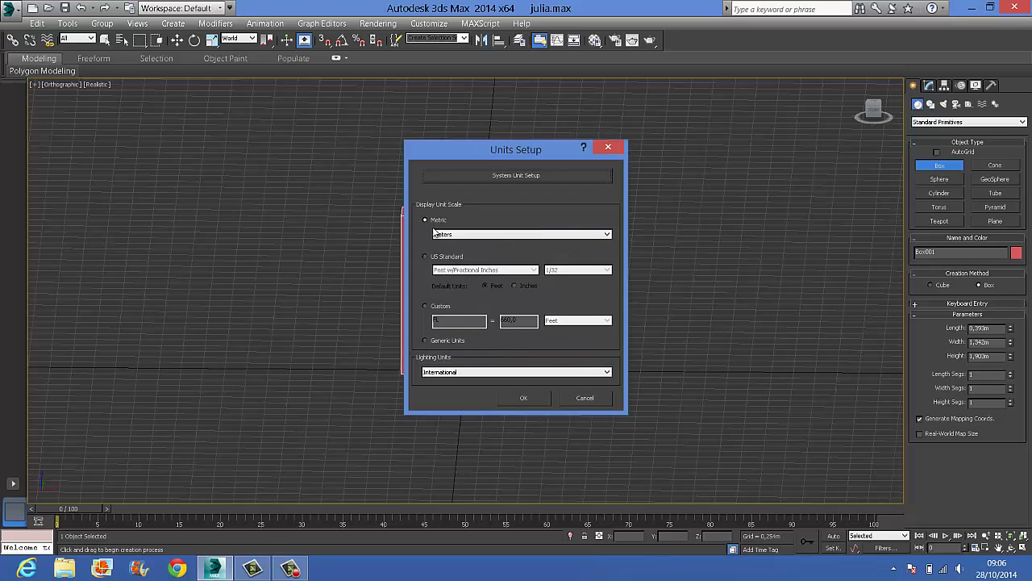
left_click(539, 398)
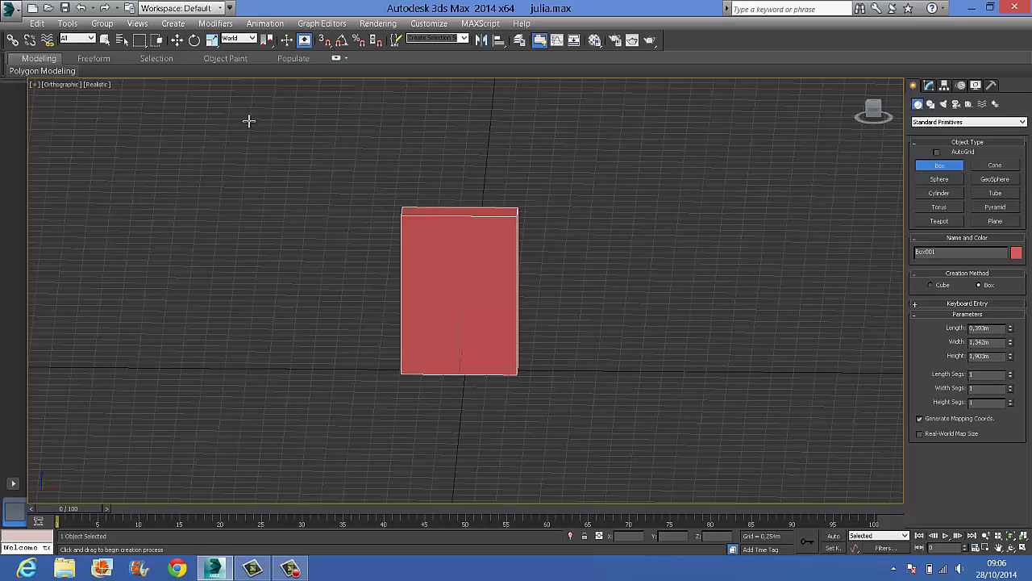
- Set the reference box's height to 1.2 m
left_click(177, 41)
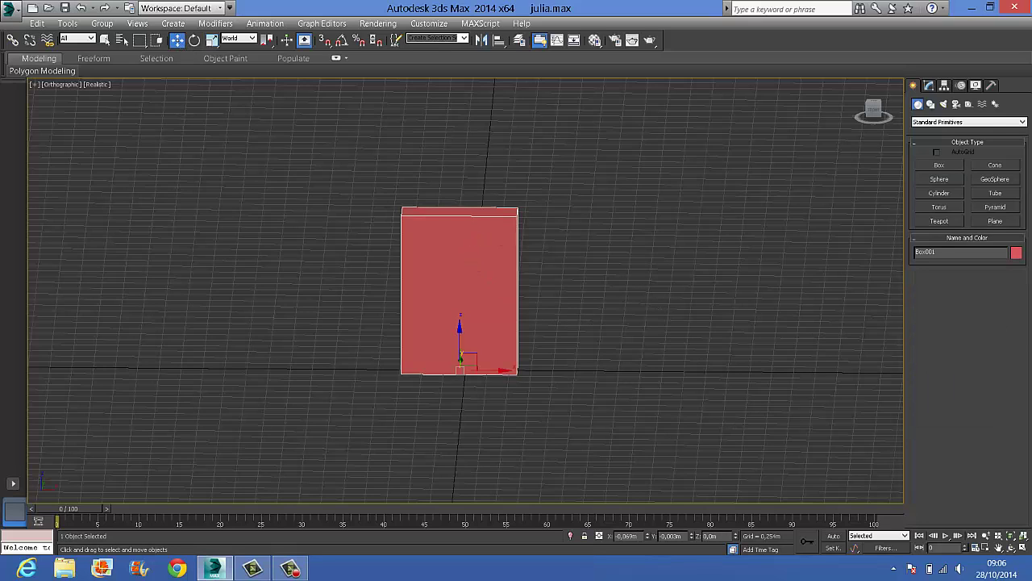
left_click(929, 86)
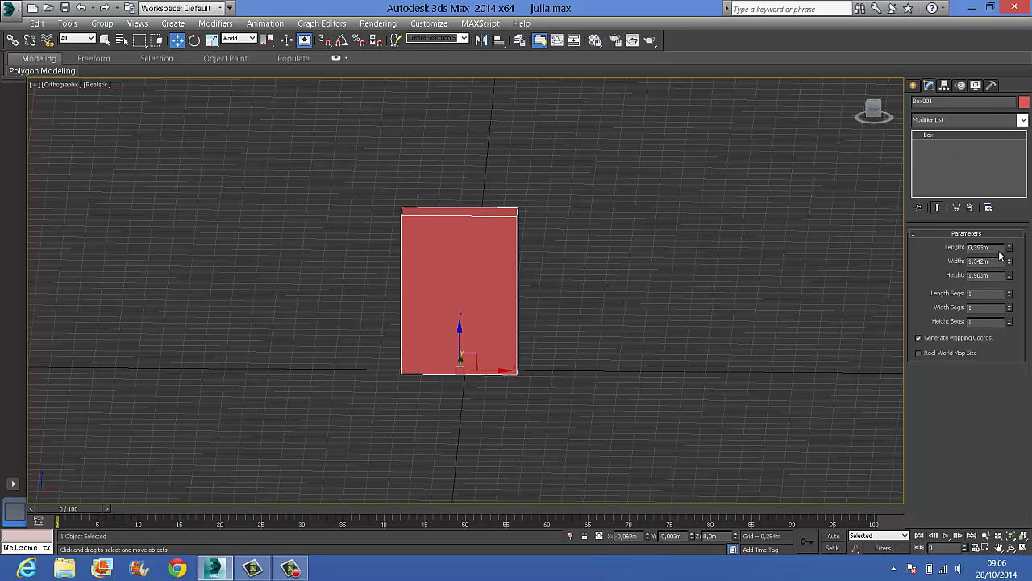
double_click(998, 277)
type("1,2")
key("Return")
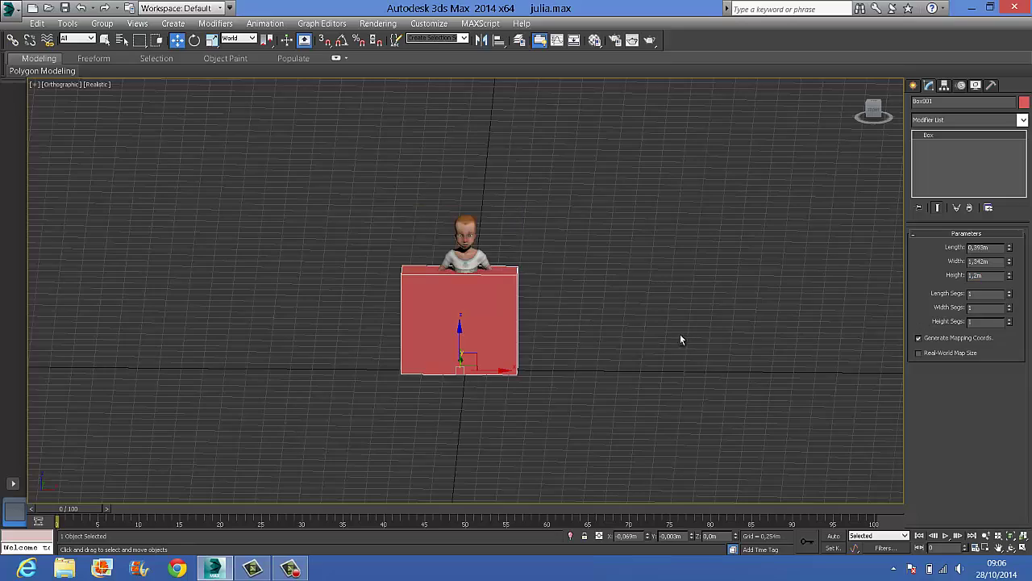
middle_click_drag(680, 334, 648, 345, "alt")
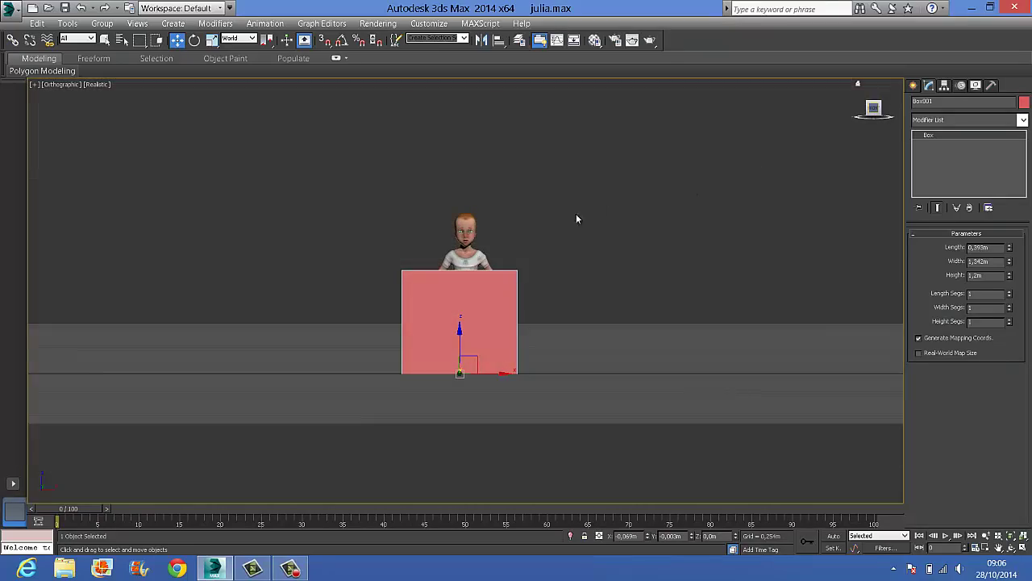
- Close the Weight Tool and link both of the girl's eyes to her body
scroll(476, 272, "up", 4)
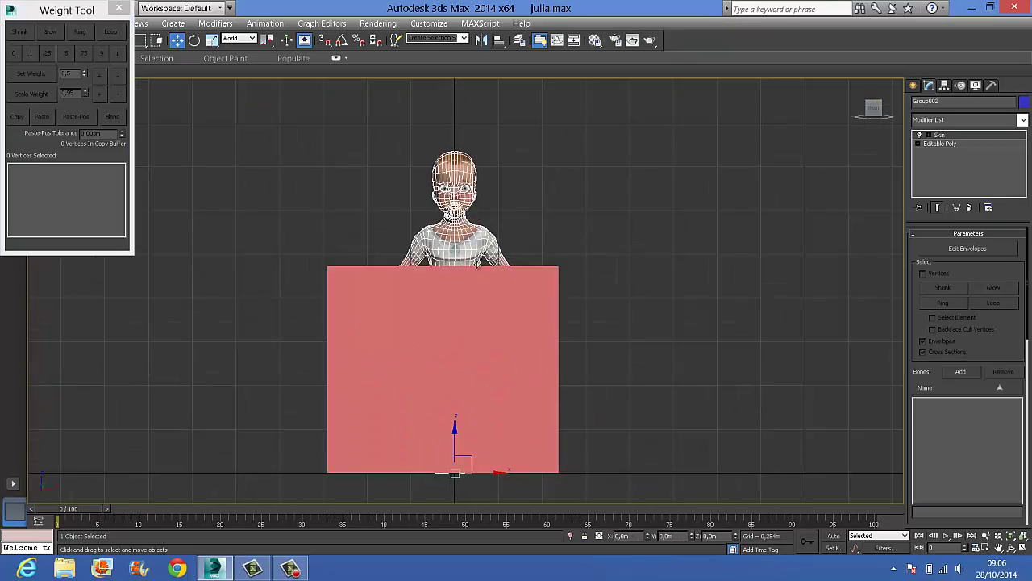
left_click(120, 7)
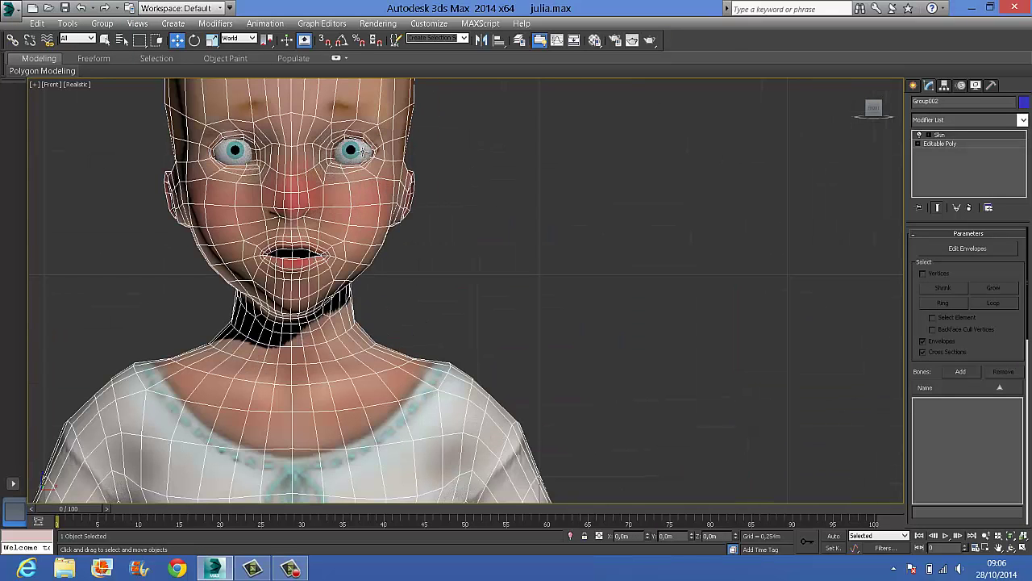
left_click(235, 152, "ctrl")
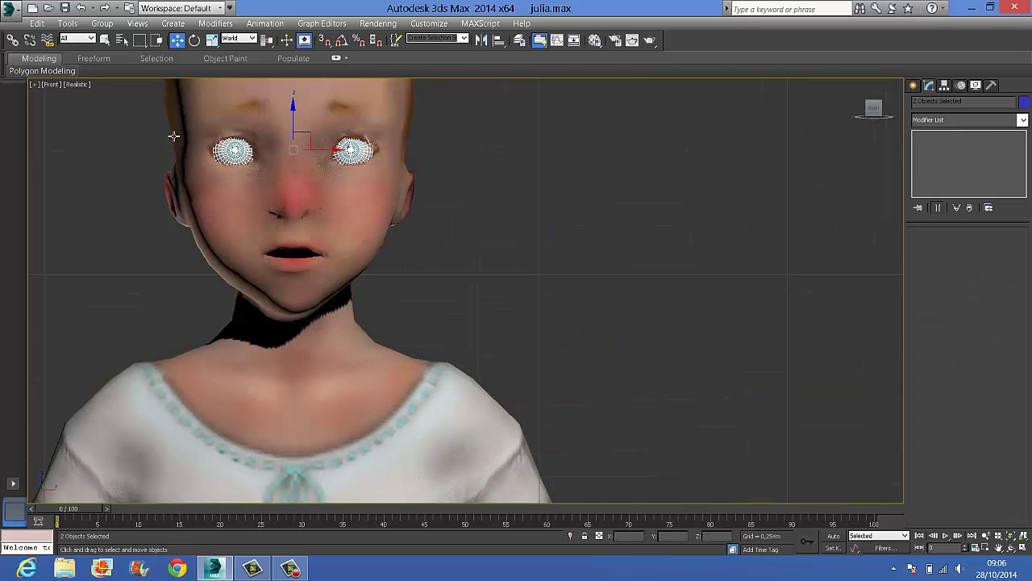
key("ctrl+l")
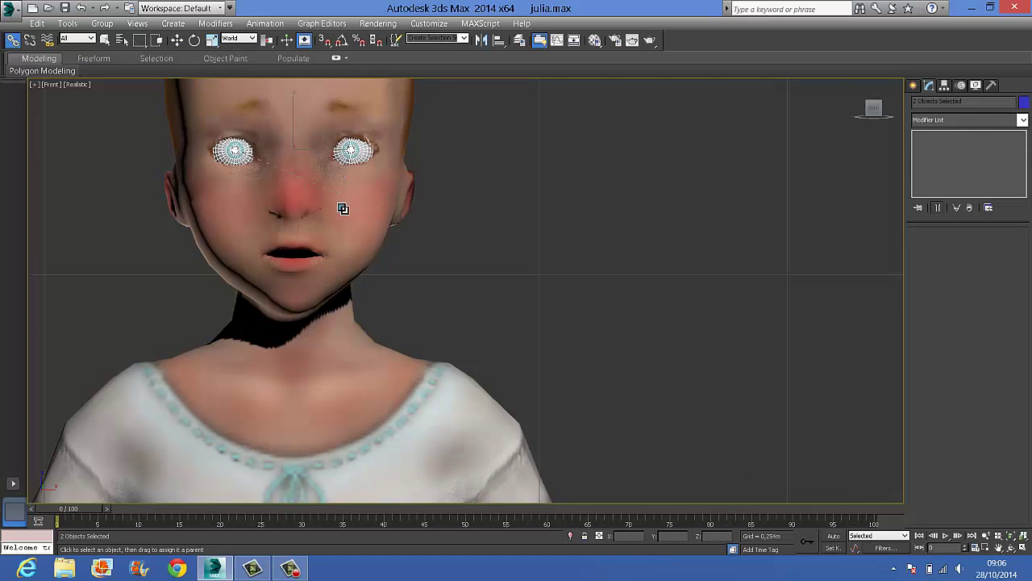
scroll(559, 230, "down", 5)
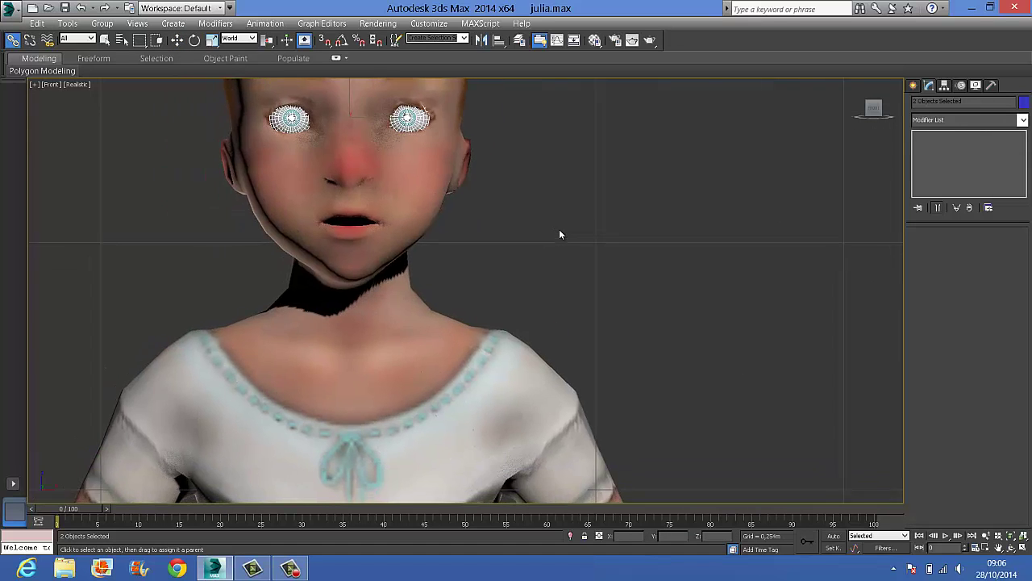
middle_click_drag(600, 261, 589, 161)
scroll(579, 169, "down", 3)
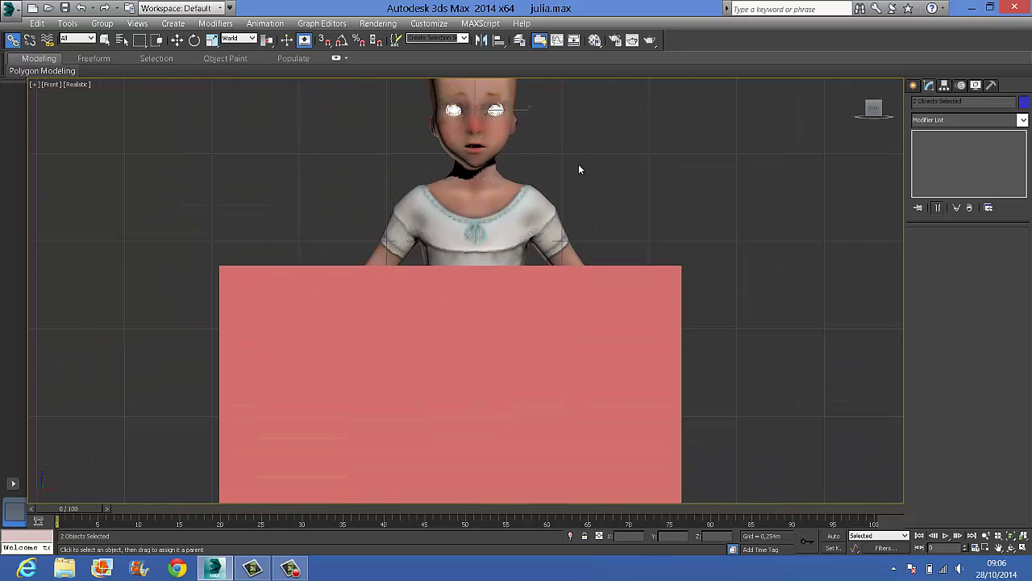
- Scale the girl's body uniformly to about 31.5% in wireframe display, matching her height to the reference box
left_click(178, 40)
left_click(515, 214)
scroll(670, 248, "down", 3)
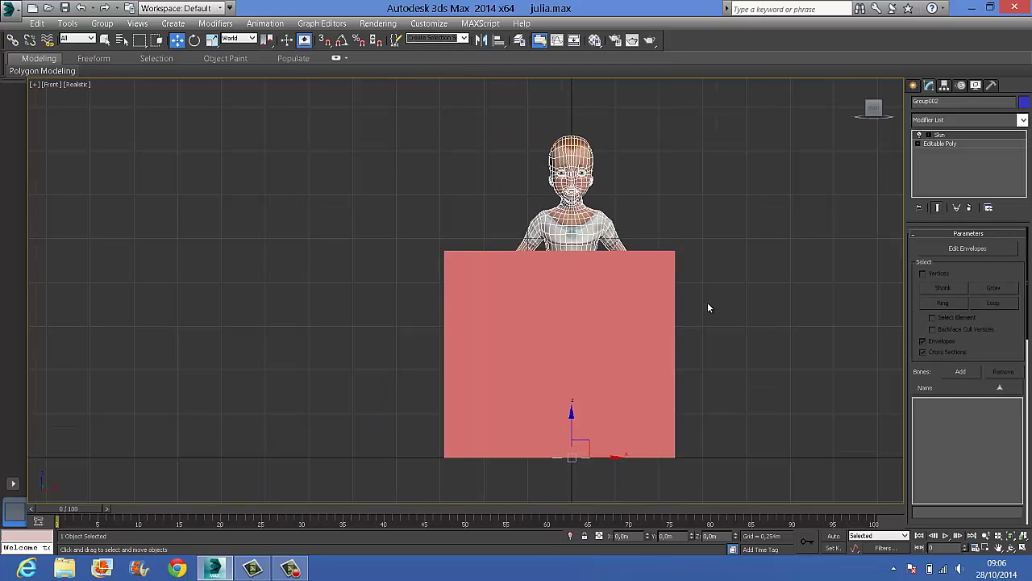
key("F3")
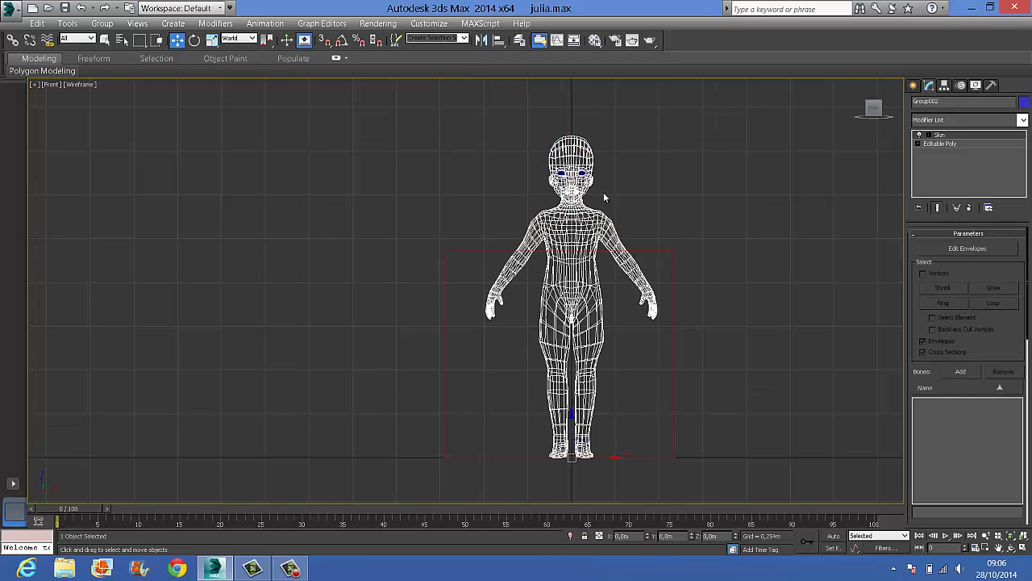
left_click(212, 40)
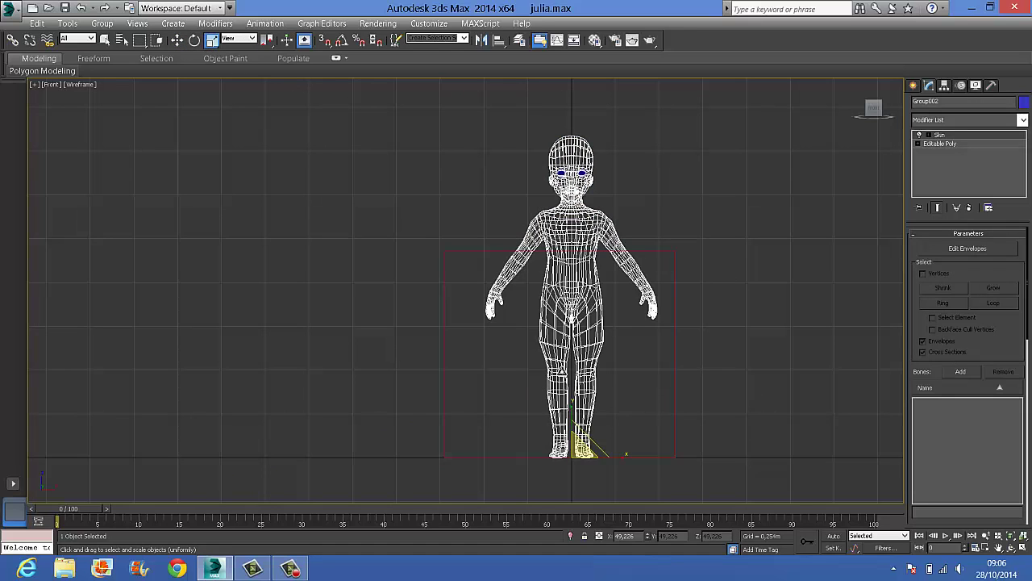
left_click_drag(579, 450, 585, 481)
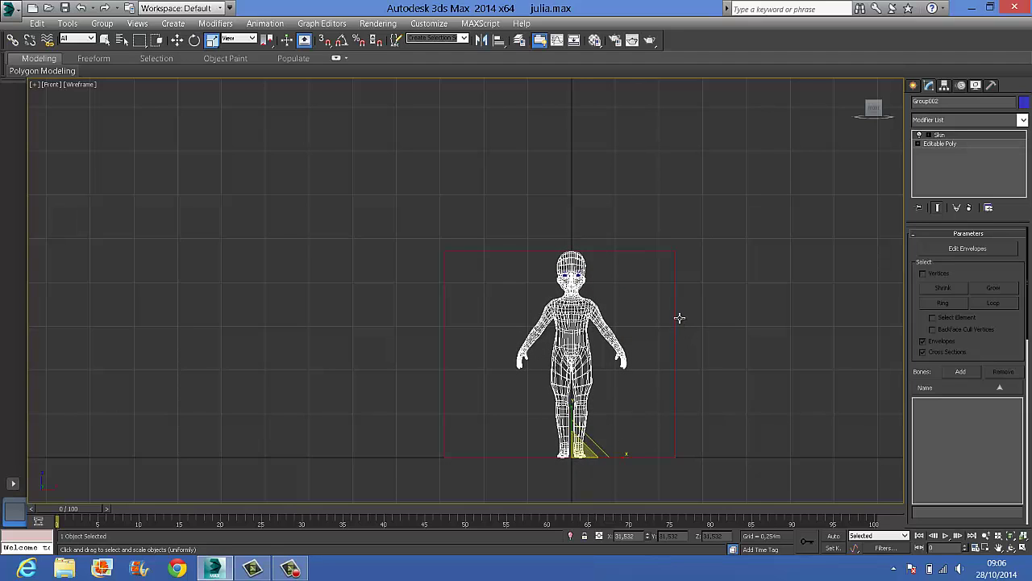
- Delete the reference box and reselect the girl's body
left_click(674, 318)
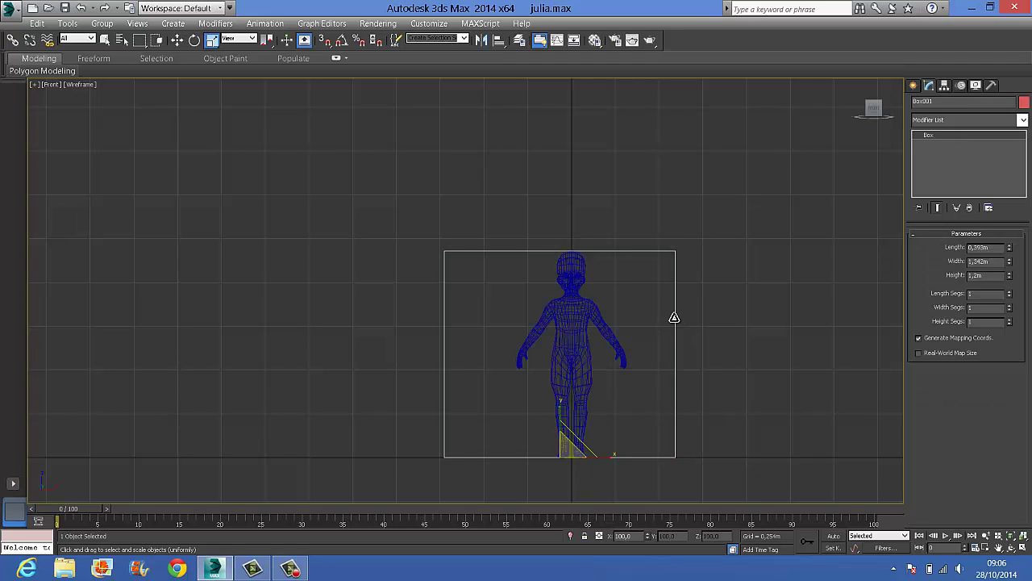
middle_click_drag(714, 343, 675, 330, "alt")
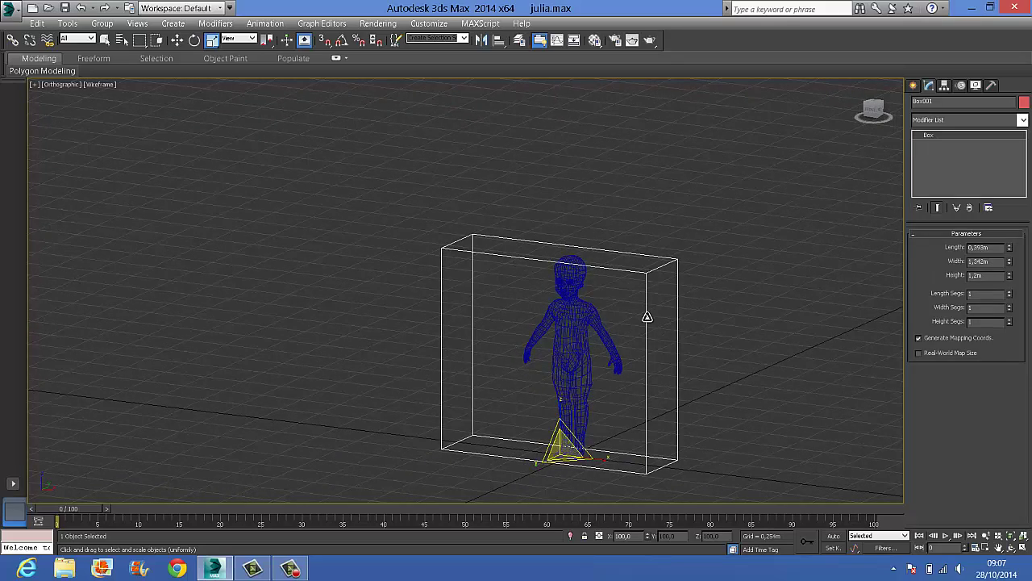
key("Delete")
left_click(576, 326)
middle_click_drag(645, 385, 726, 433, "alt")
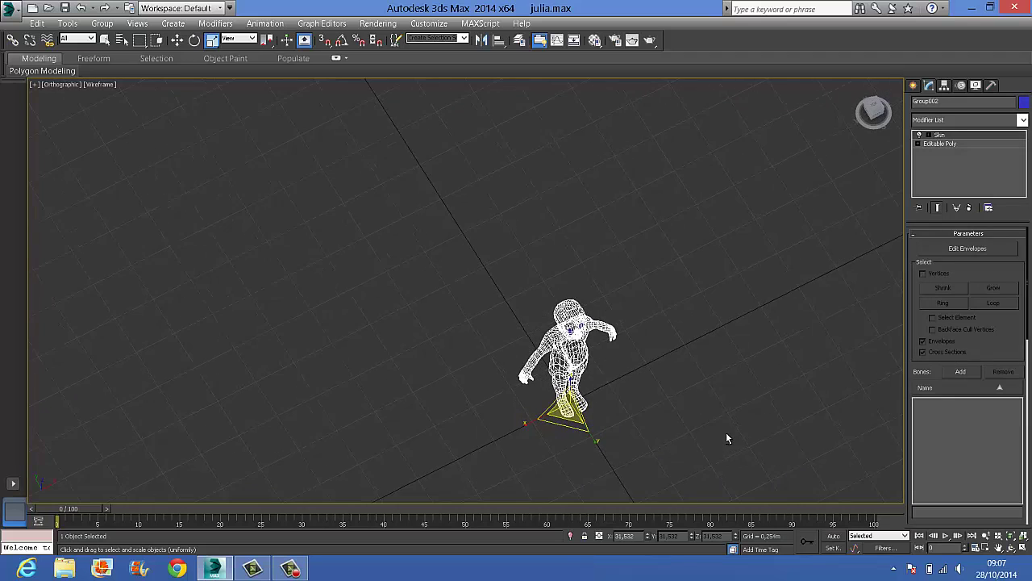
- Create a box beside the girl in the top view, about 0.313 m long and 0.812 m wide, with a height of 1.3 m, and compare them from the front
key("t")
scroll(634, 339, "up", 4)
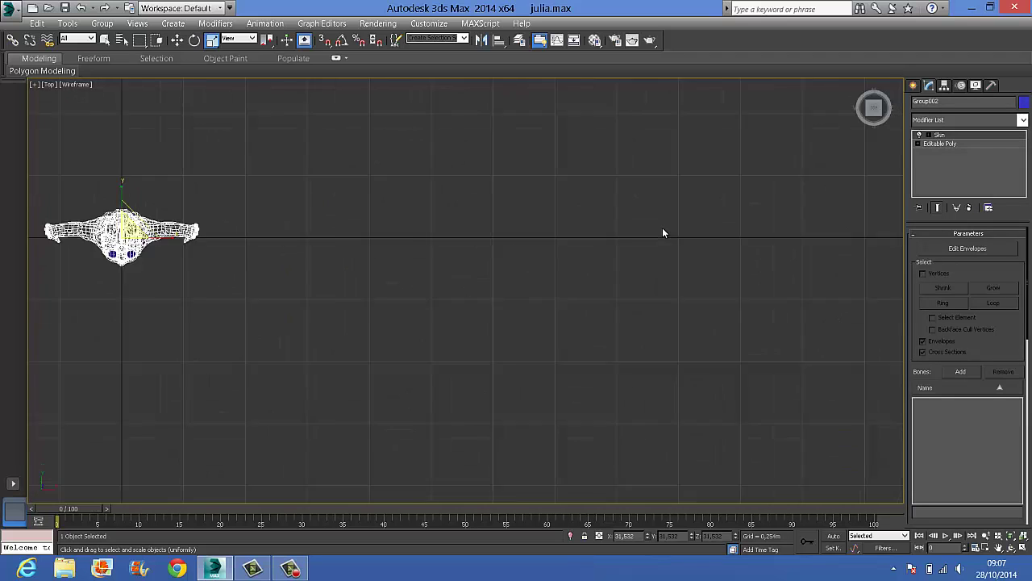
scroll(664, 231, "down", 3)
left_click(913, 84)
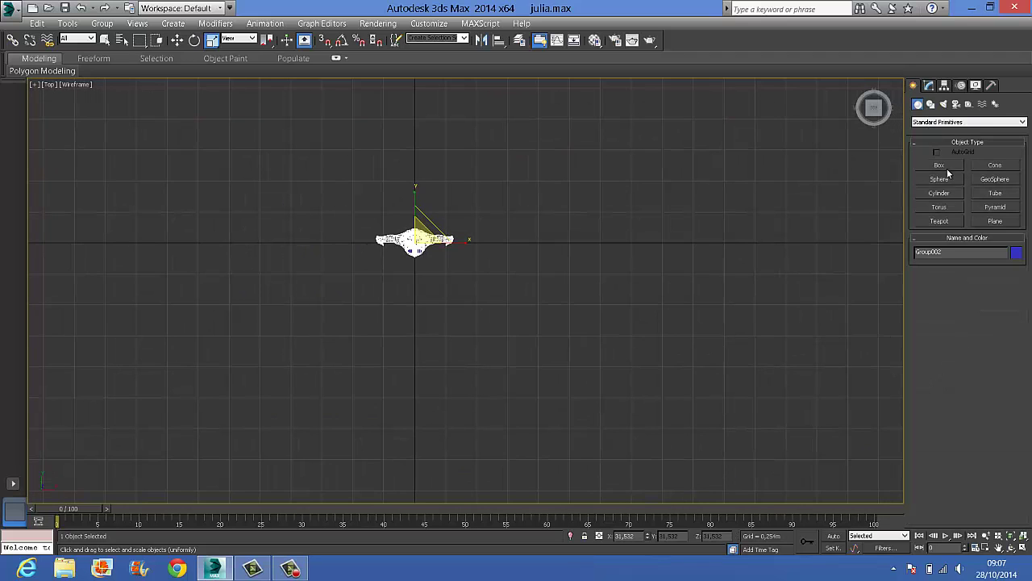
left_click(943, 164)
left_click_drag(556, 231, 459, 267)
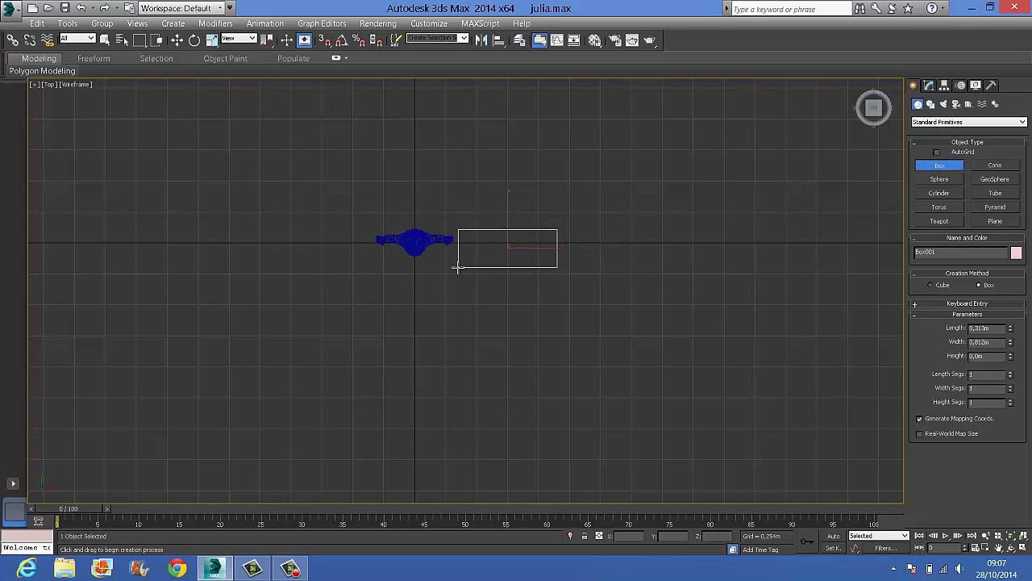
left_click(539, 154)
double_click(979, 355)
key("f")
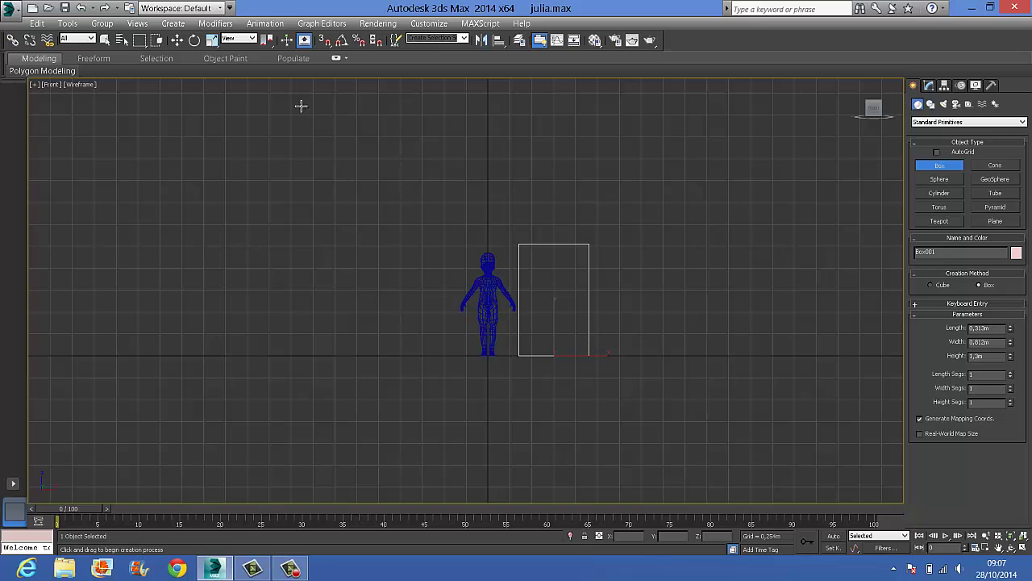
- Move the reference box horizontally so it stands over the girl in the front view
left_click(178, 40)
scroll(618, 347, "up", 8)
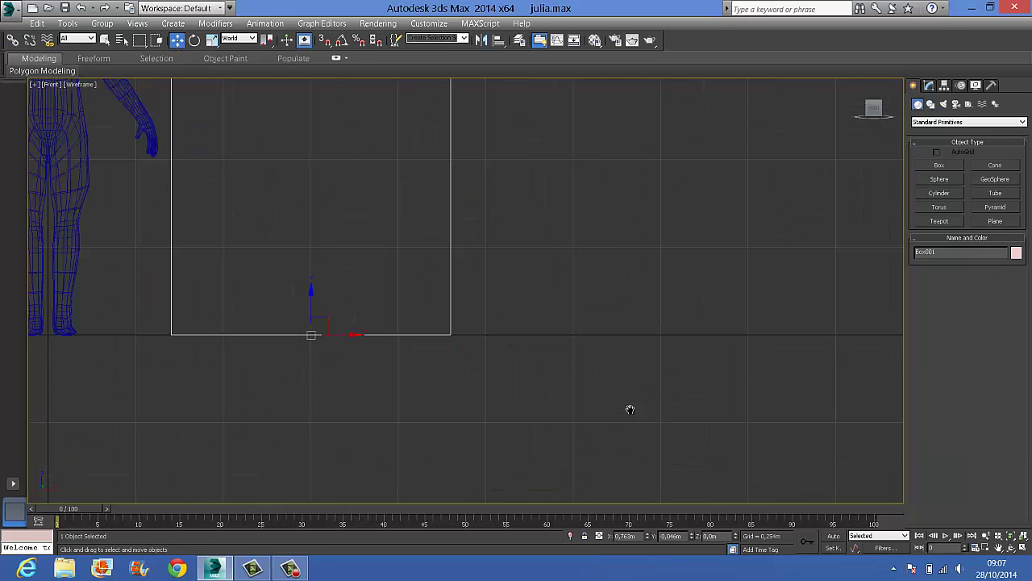
middle_click_drag(629, 410, 909, 475)
scroll(887, 460, "down", 2)
scroll(862, 446, "down", 2)
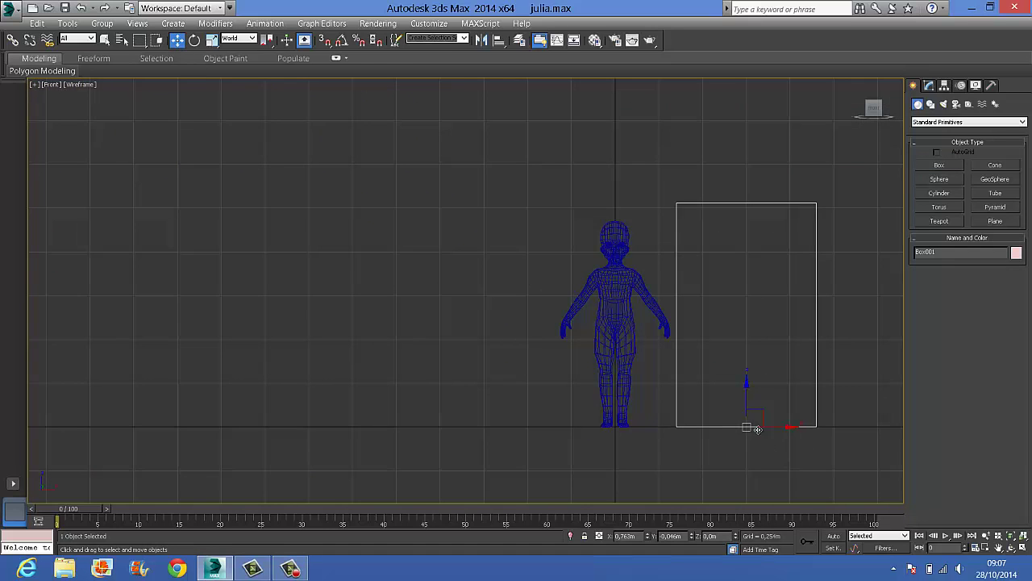
left_click_drag(772, 431, 666, 438)
- Scale the girl's body uniformly to about 34.3%, matching her height to the 1.3 m box
left_click(628, 355)
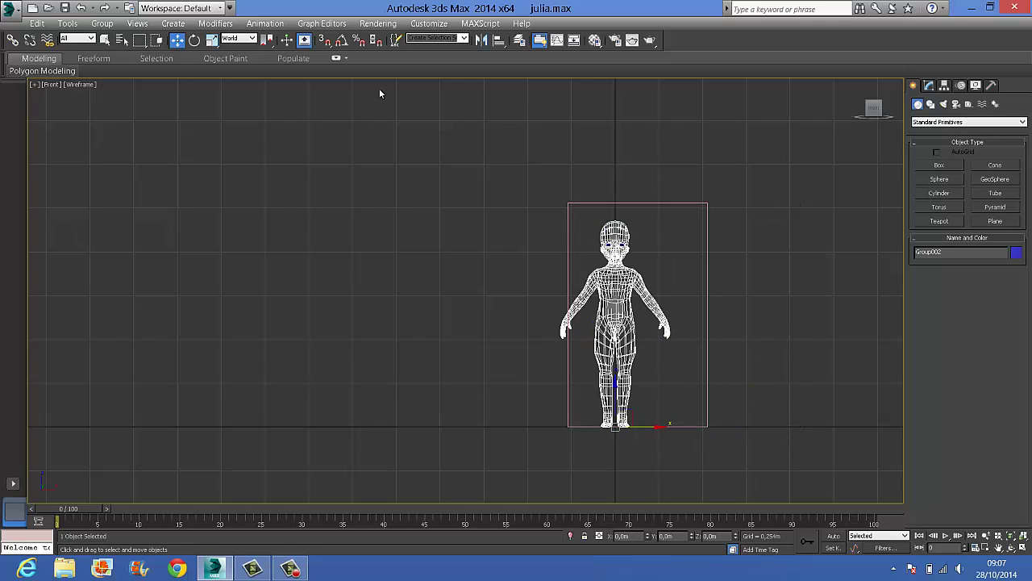
left_click(212, 40)
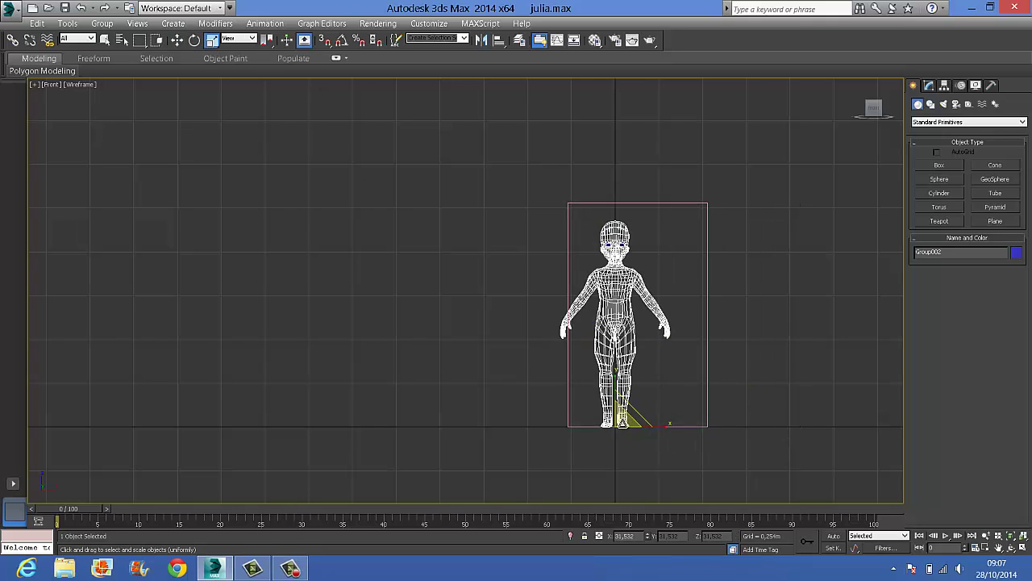
mouse_move(621, 416)
left_mouse_down()
mouse_move(621, 406)
mouse_move(615, 419)
left_mouse_up()
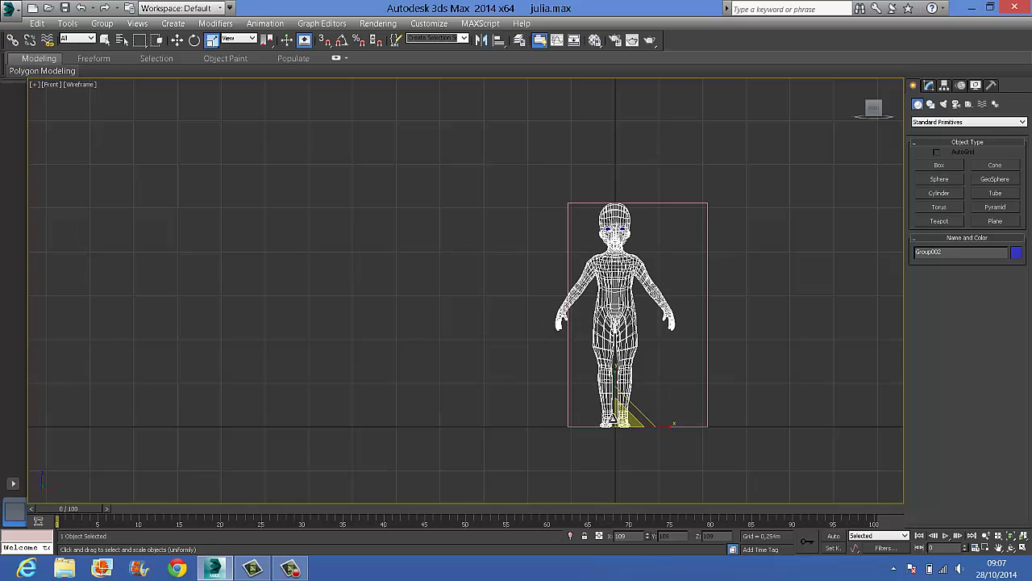
- Delete the reference box and reselect the girl's body with the Move tool active
left_click(708, 336)
key("Delete")
left_click(616, 302)
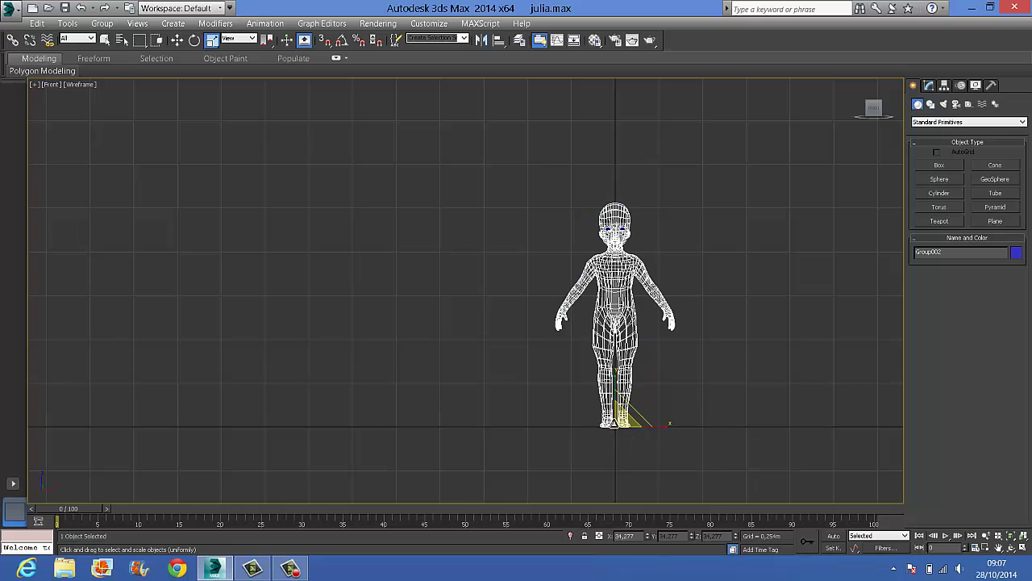
left_click(176, 41)
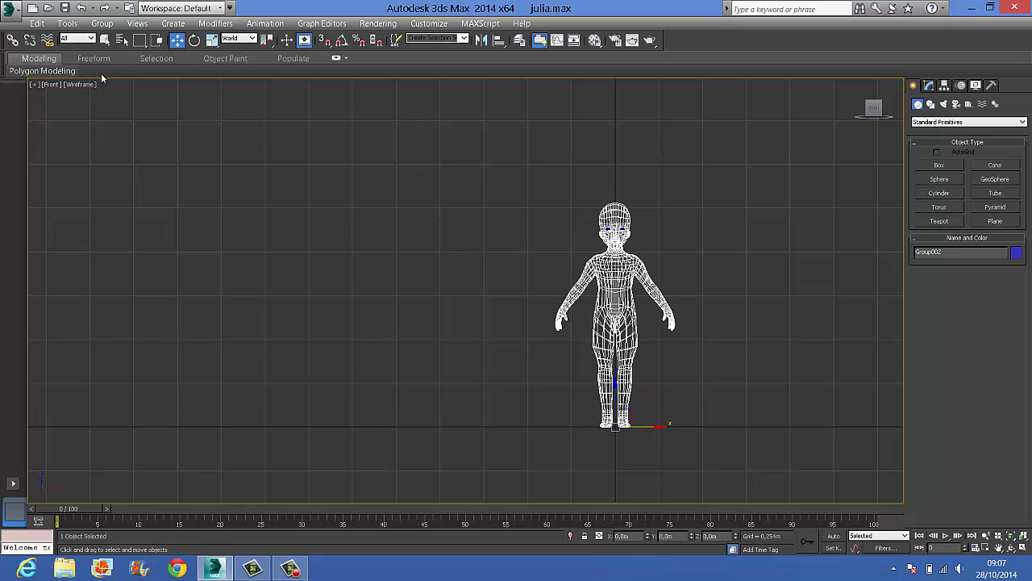
- Save a copy of the scene as julia2 in the 3D folder
left_click(12, 10)
left_click(72, 170)
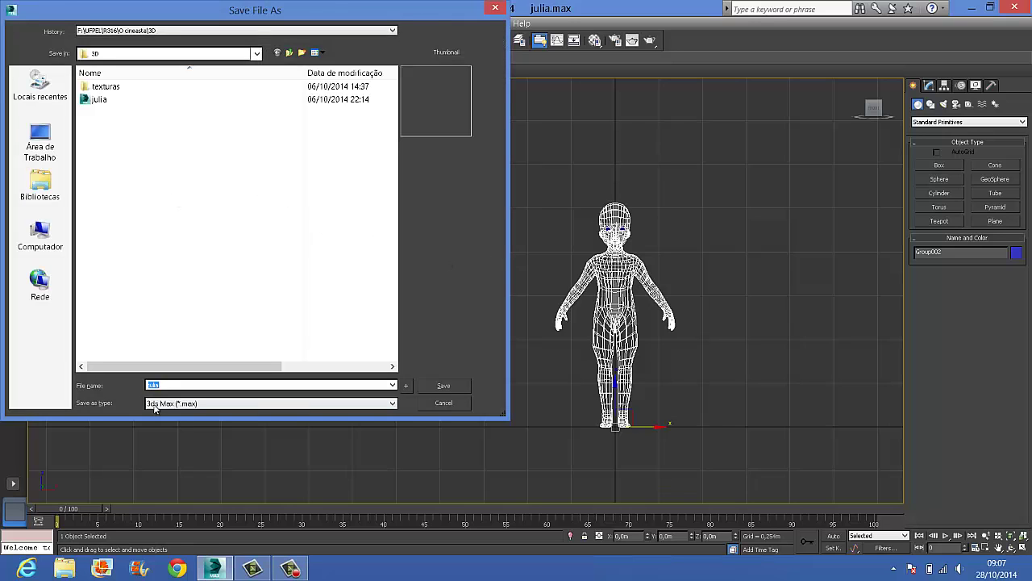
left_click(266, 385)
key("Return")
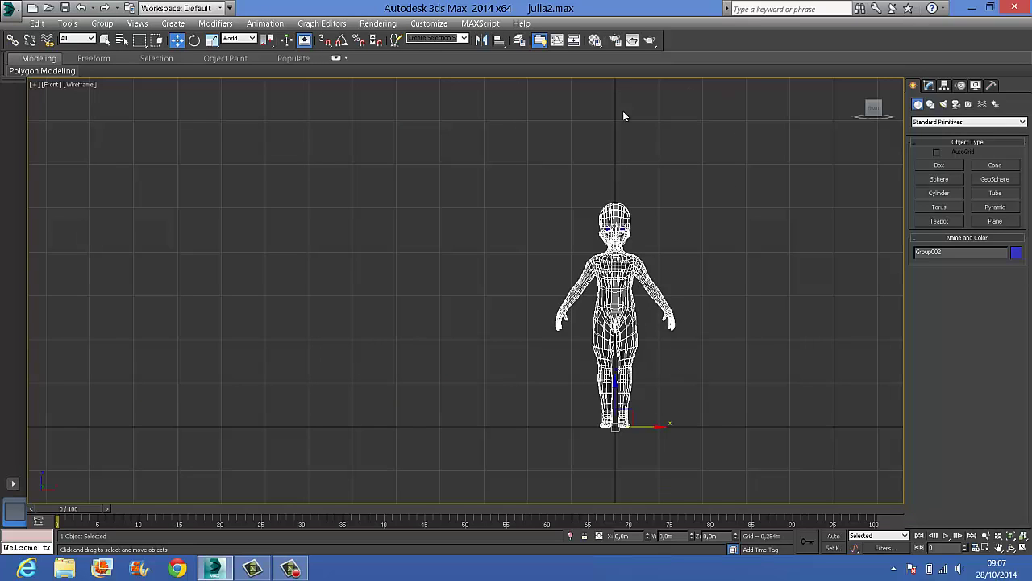
- Save another incremental copy of the scene under the name julia3
left_click(11, 10)
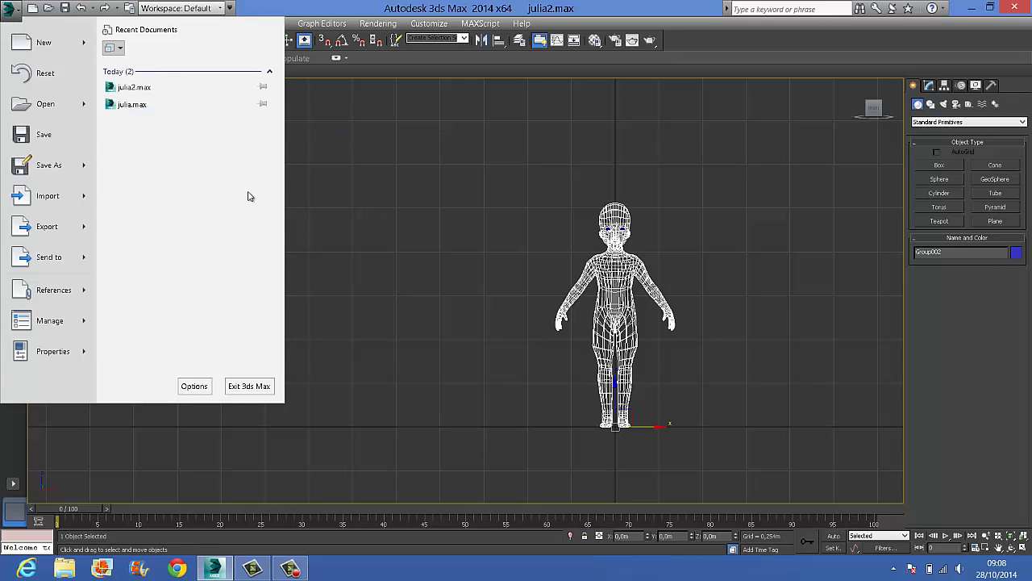
left_click(49, 165)
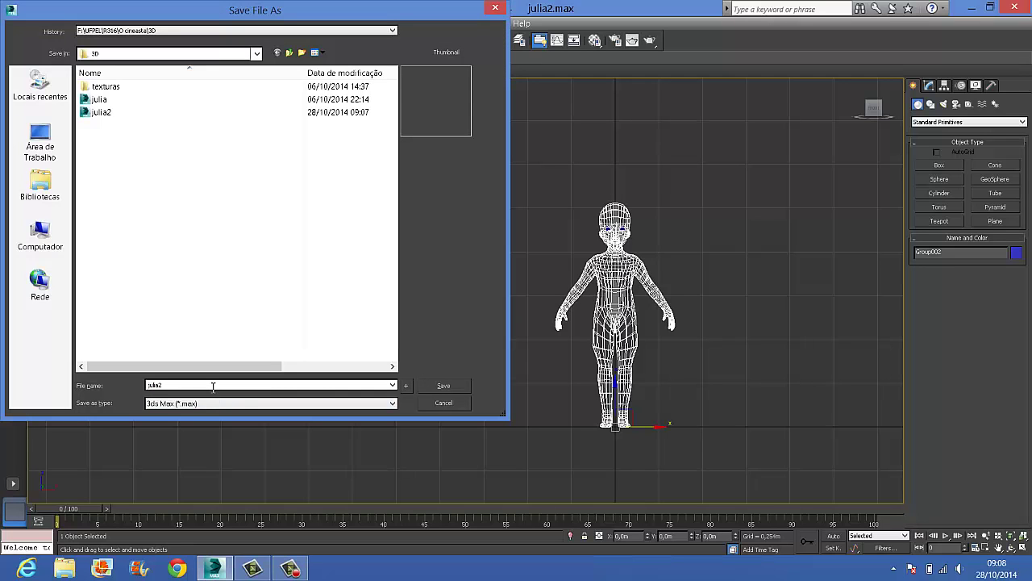
key("BackSpace")
type("3")
key("Return")
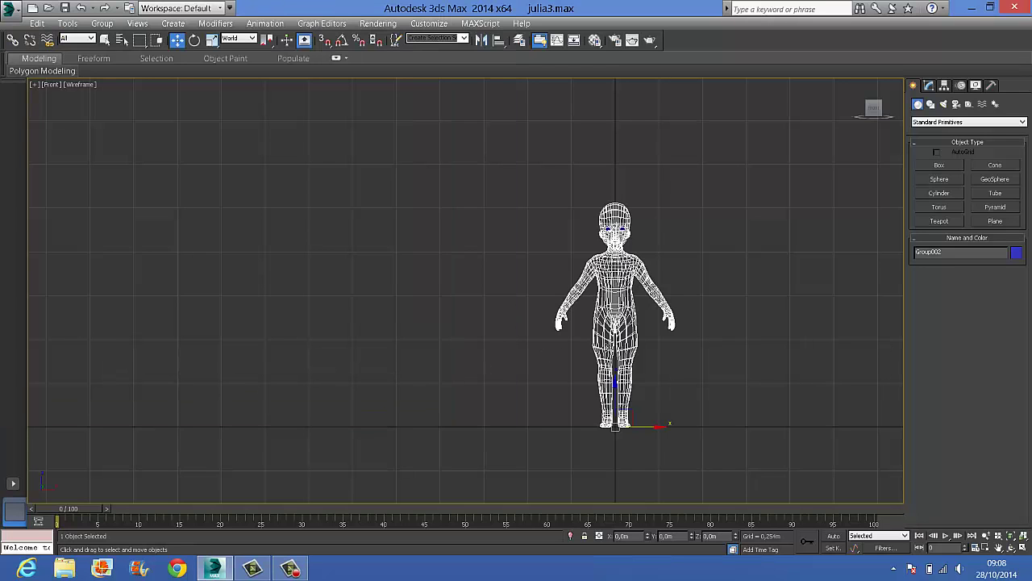
- Select both of the girl's eyes and unlink them from her body
scroll(587, 363, "up", 5)
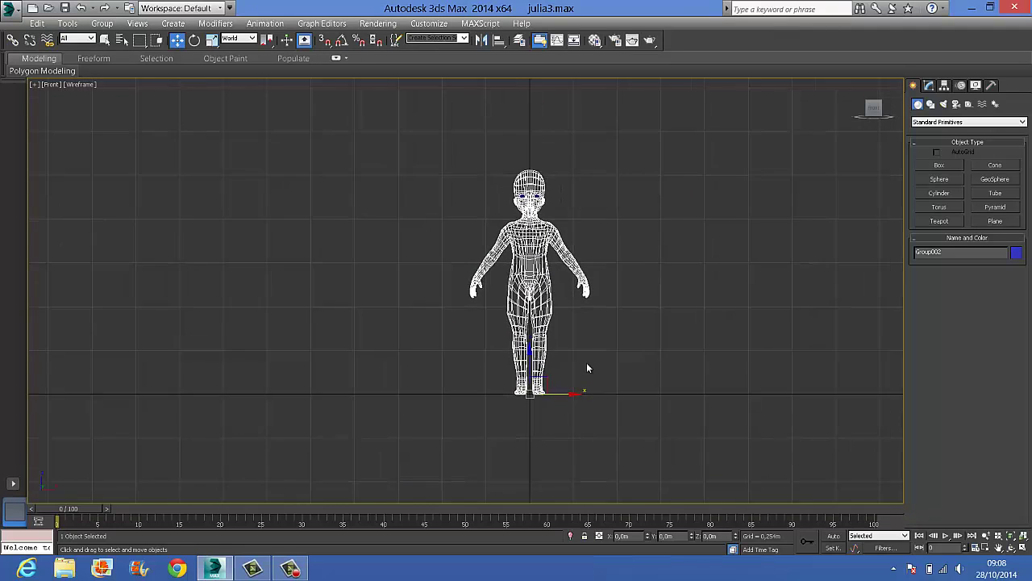
middle_click_drag(591, 342, 606, 429)
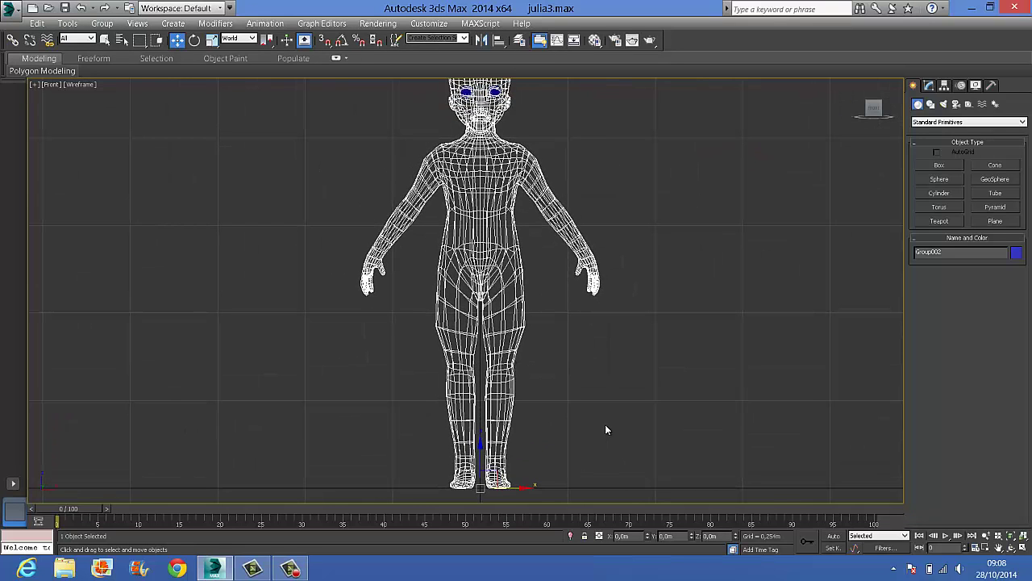
scroll(569, 322, "up", 4)
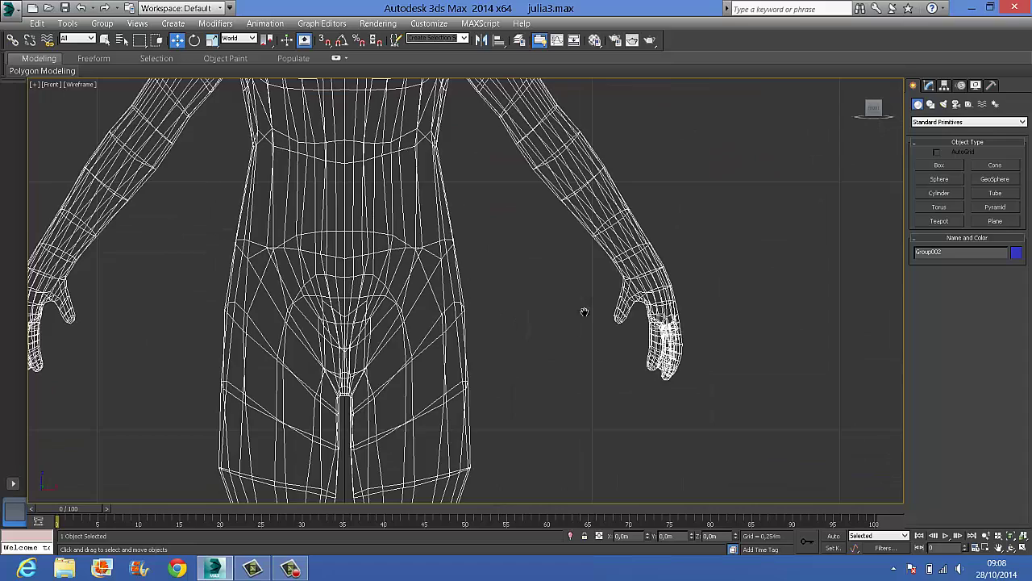
scroll(583, 306, "down", 3)
middle_click_drag(583, 306, 662, 454)
scroll(593, 401, "up", 4)
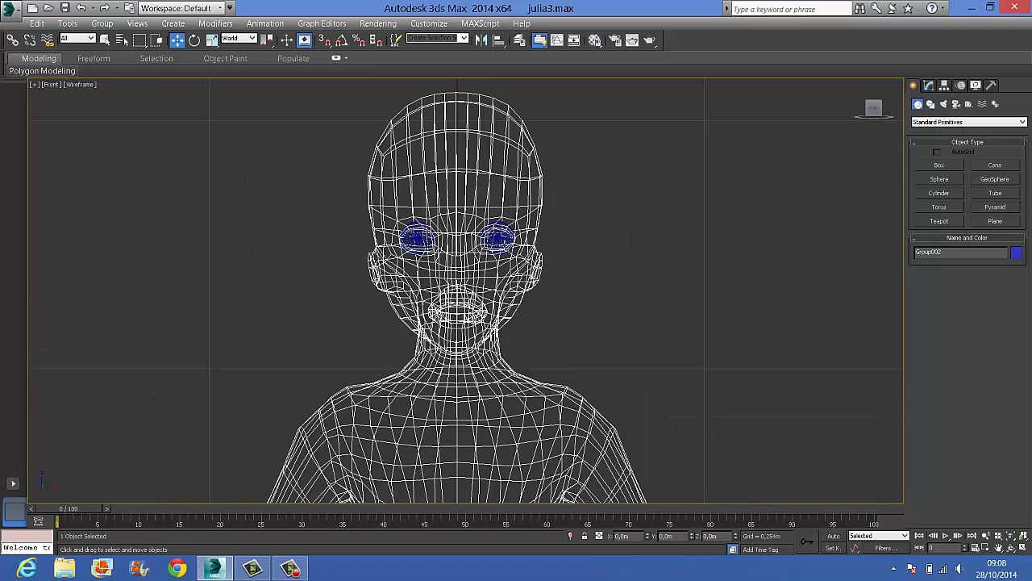
left_click(502, 240)
left_click(416, 237, "ctrl")
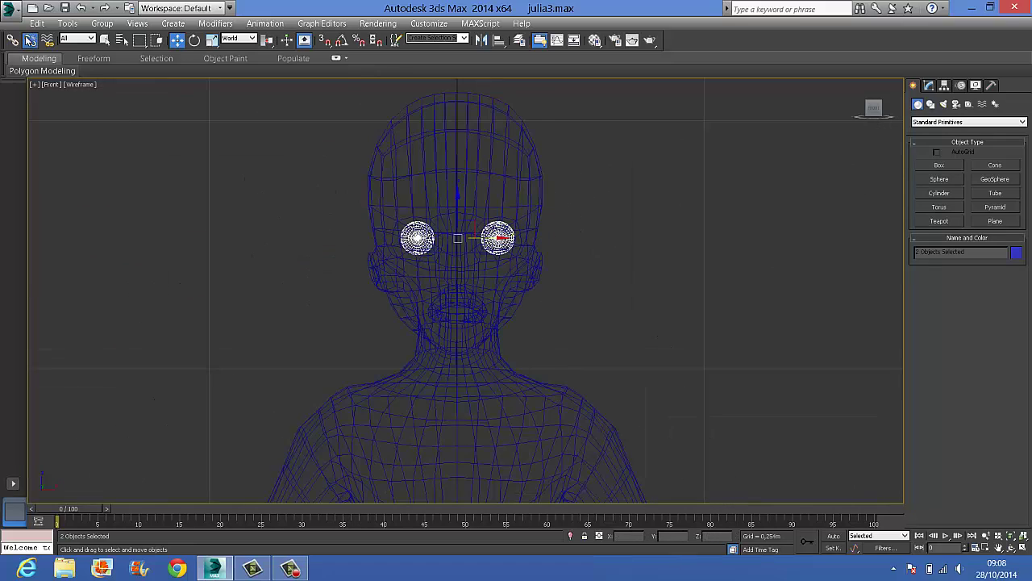
- Move the body sideways to test the eye link, undo the move, and clear the selection
left_click(538, 245)
left_click_drag(535, 197, 639, 181)
key("ctrl+z")
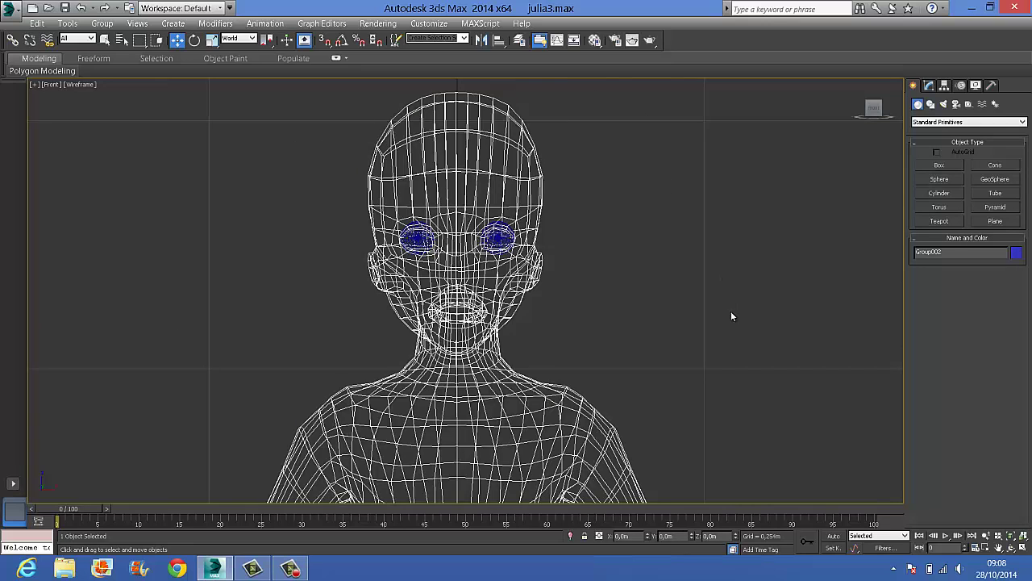
left_click(731, 312)
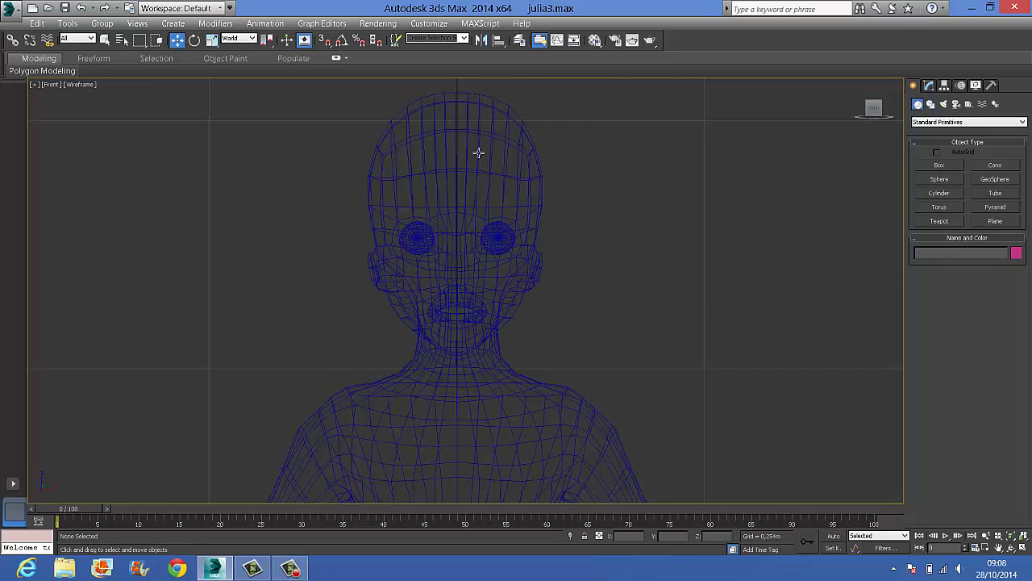
- Create a new layer containing the girl's body and close the layer manager
left_click(521, 41)
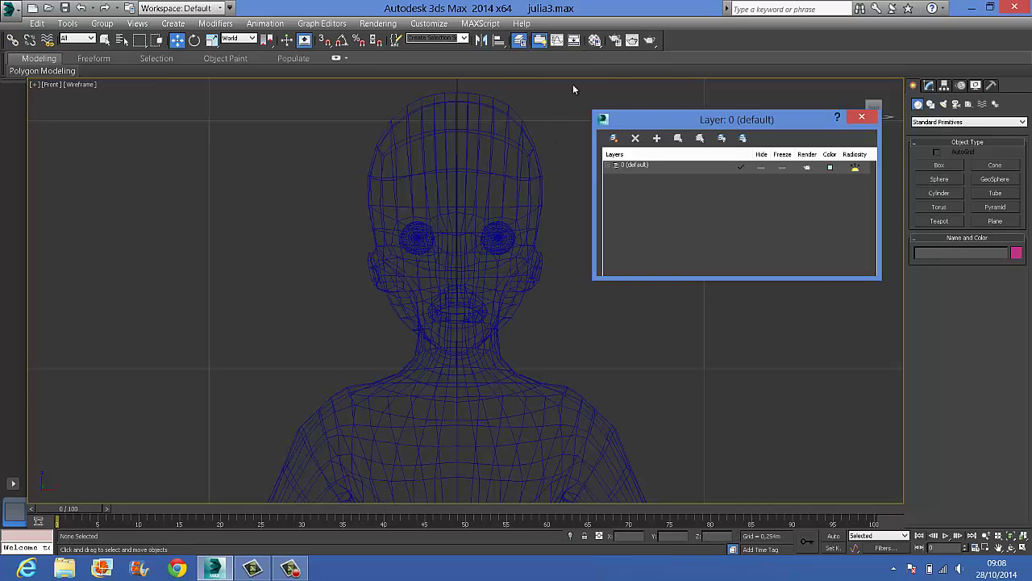
left_click(461, 256)
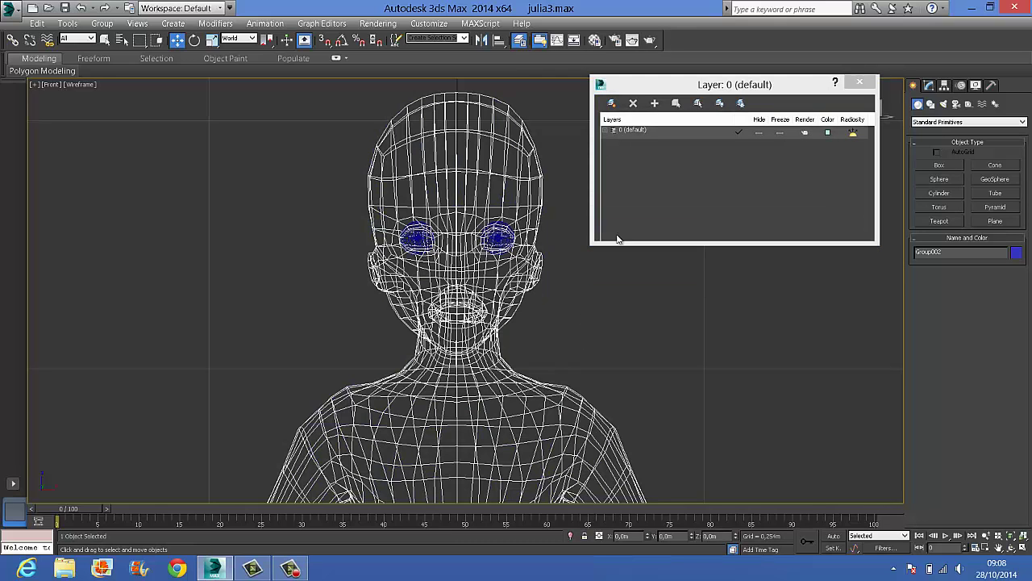
left_click(612, 104)
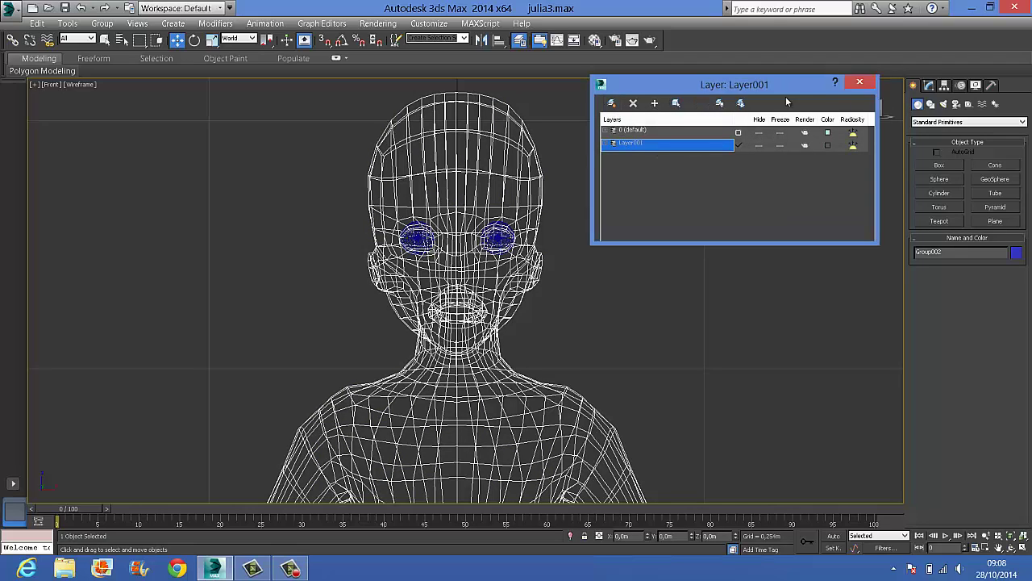
left_click(860, 81)
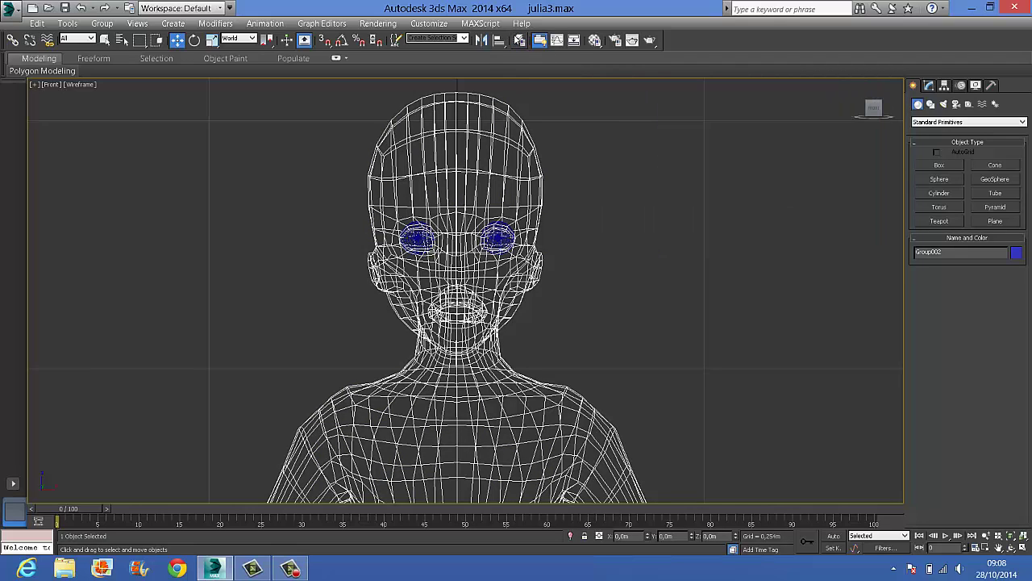
- Reopen the layer manager and rename the body's new layer to modelo
left_click(520, 40)
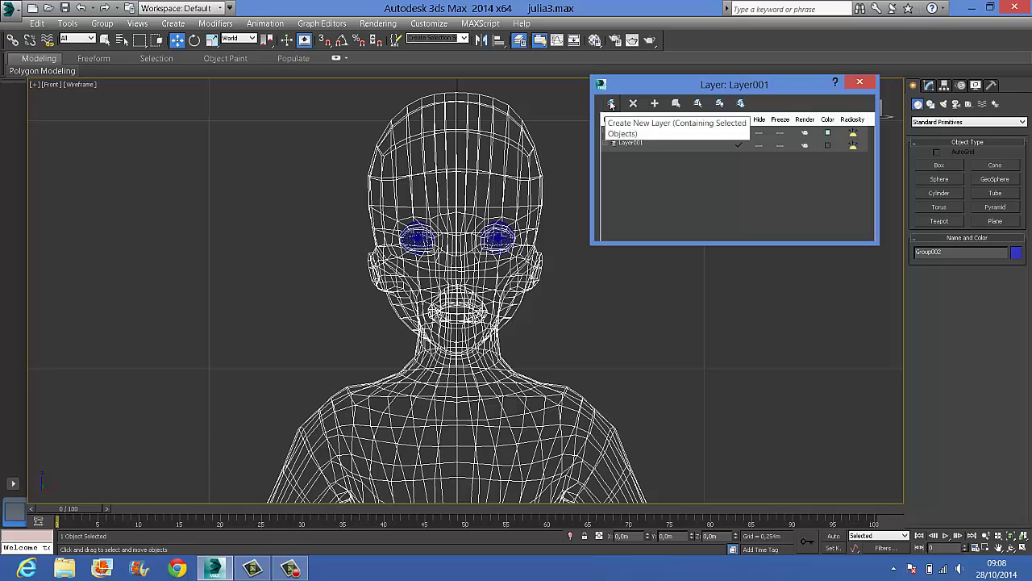
left_click(661, 150)
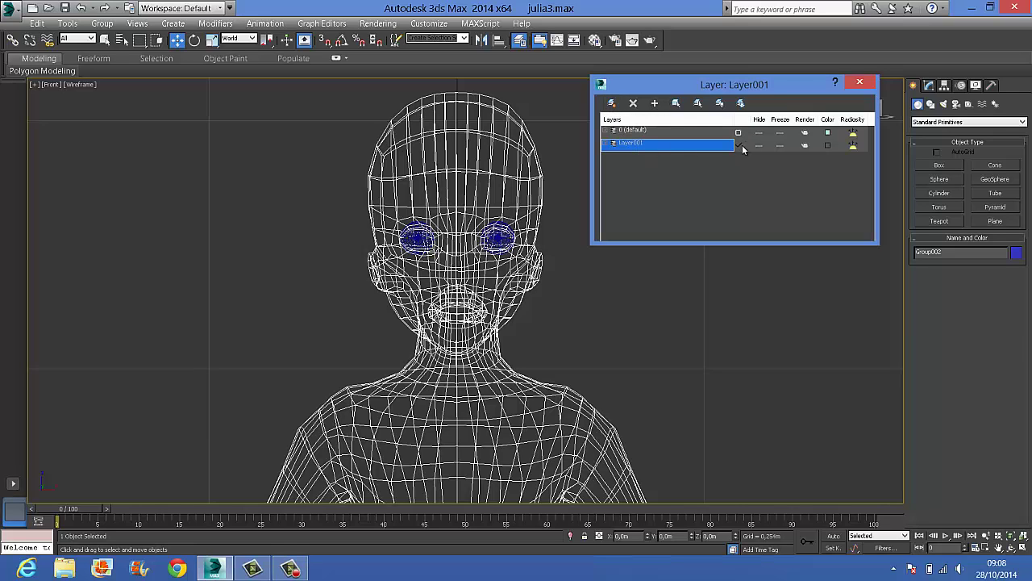
left_click(659, 144)
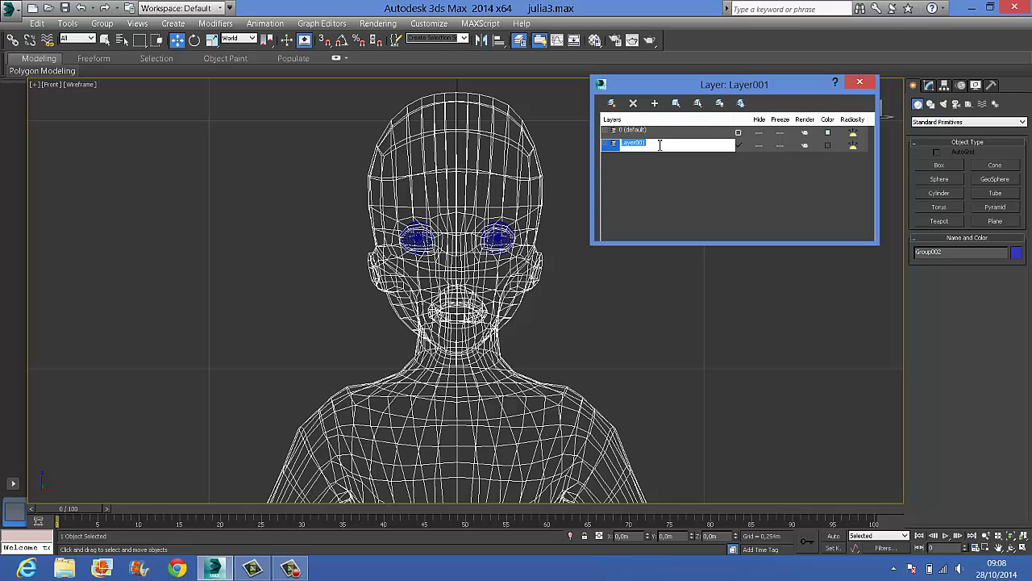
type("modelo")
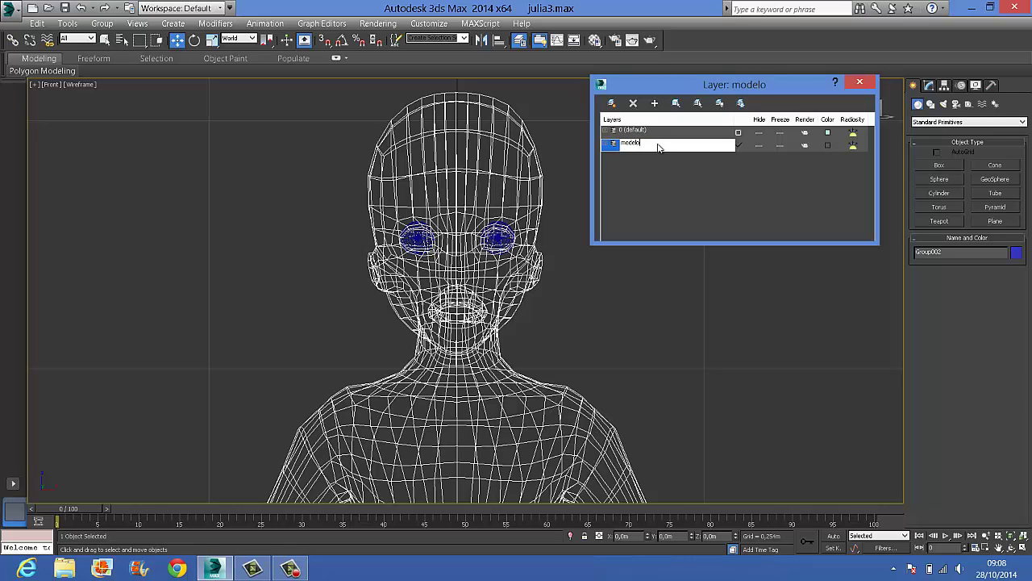
key("Return")
- Add the eyes to the modelo layer with the body, hiding and unhiding the layer to check its contents
left_click_drag(553, 213, 342, 303)
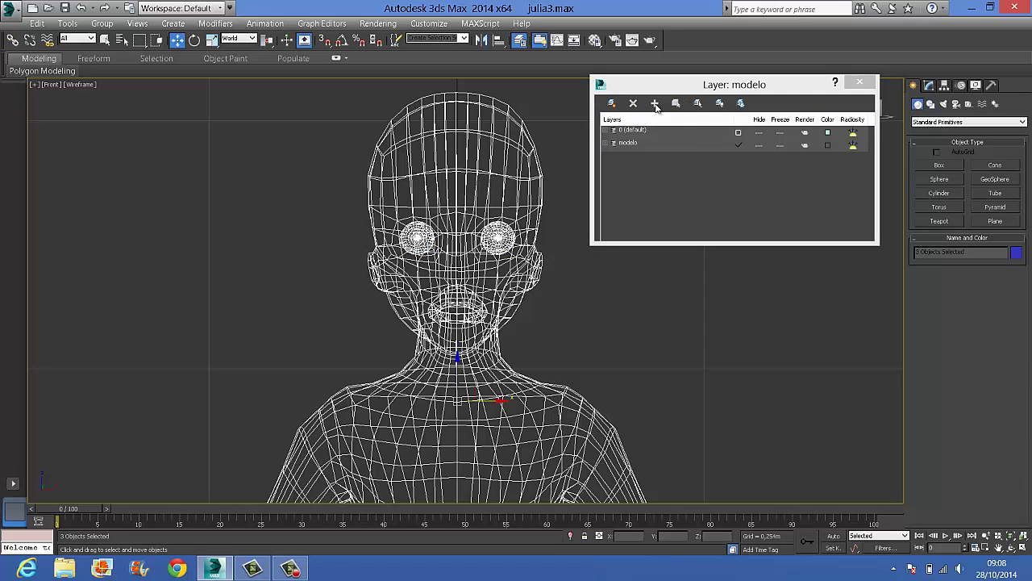
left_click(758, 145)
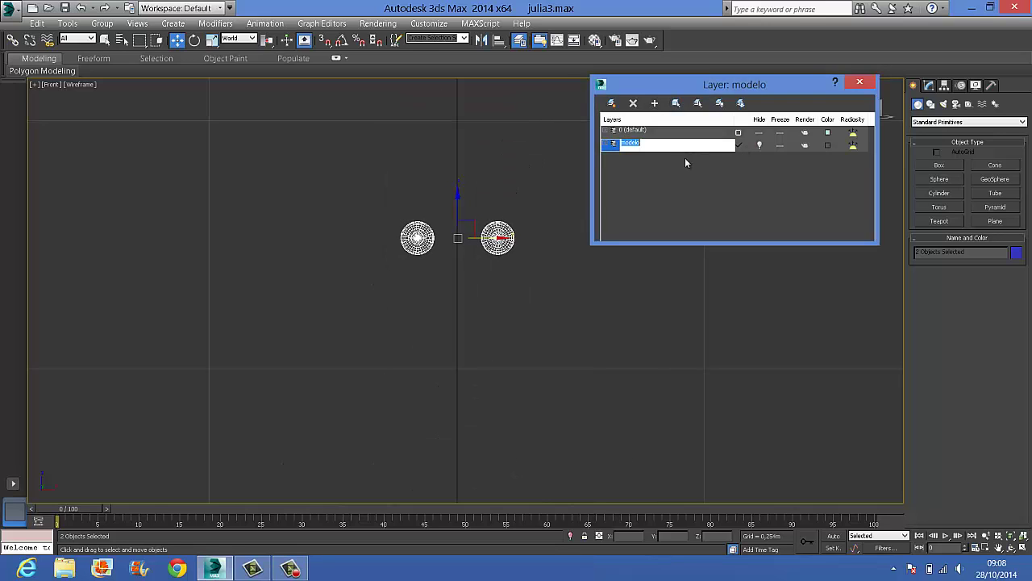
left_click(760, 145)
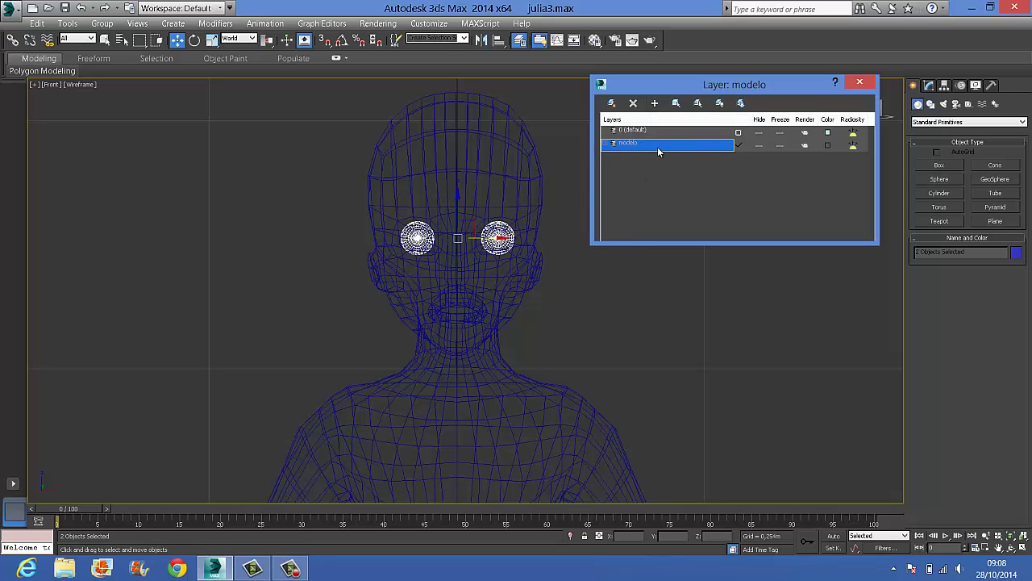
- Freeze the modelo layer, switch the front view to realistic shading, and close the layer manager
left_click(780, 145)
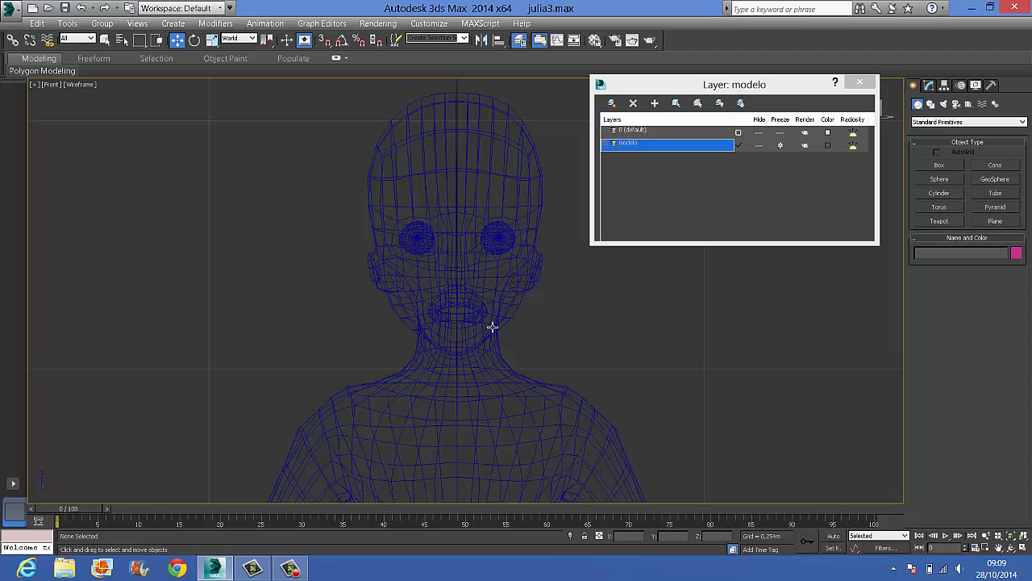
key("F3")
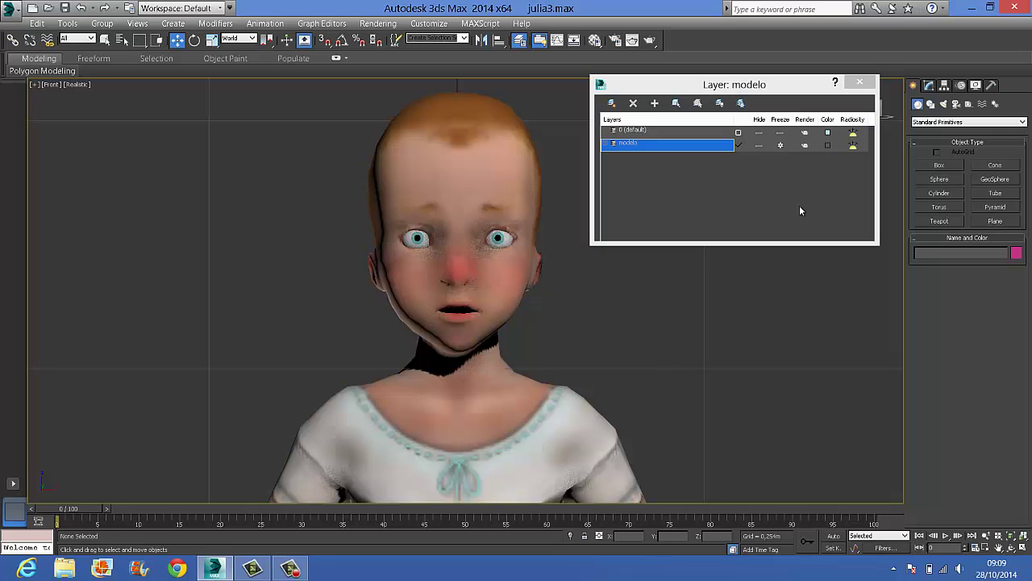
left_click(860, 82)
scroll(670, 240, "down", 5)
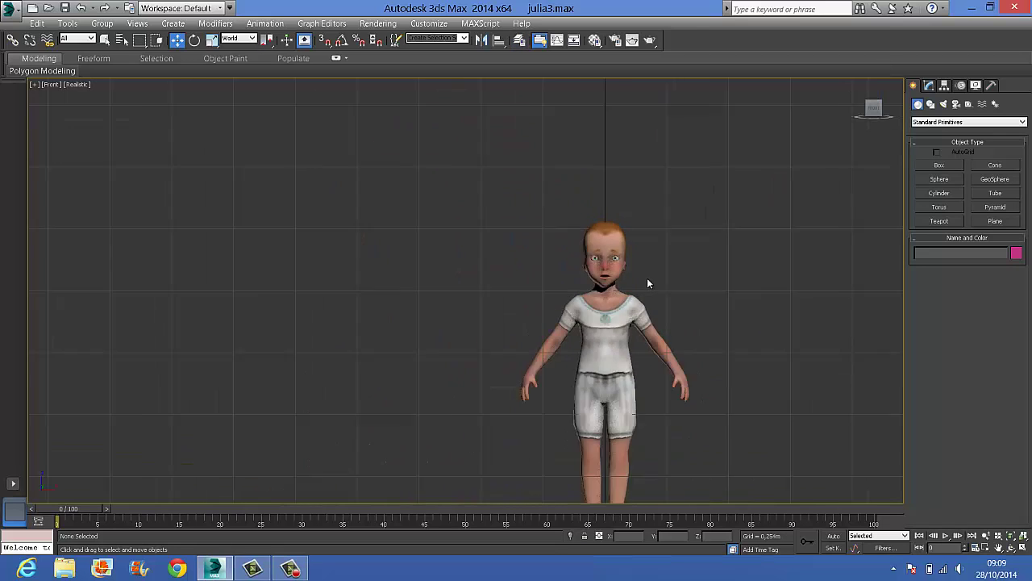
middle_click_drag(647, 277, 589, 244)
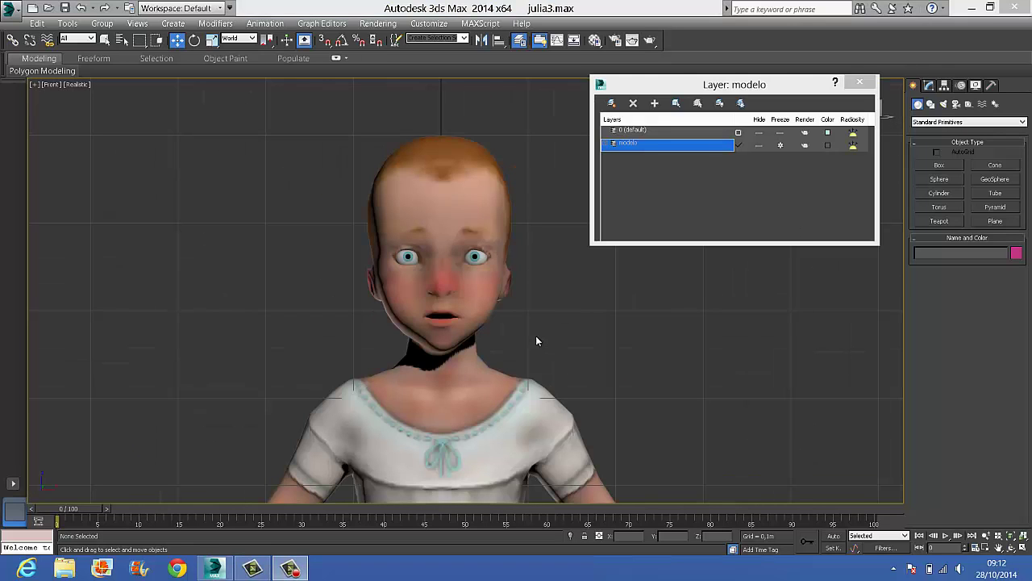
- Orbit around the frozen girl and unfreeze the modelo layer
middle_click_drag(520, 360, 471, 249, "alt")
left_click(781, 145)
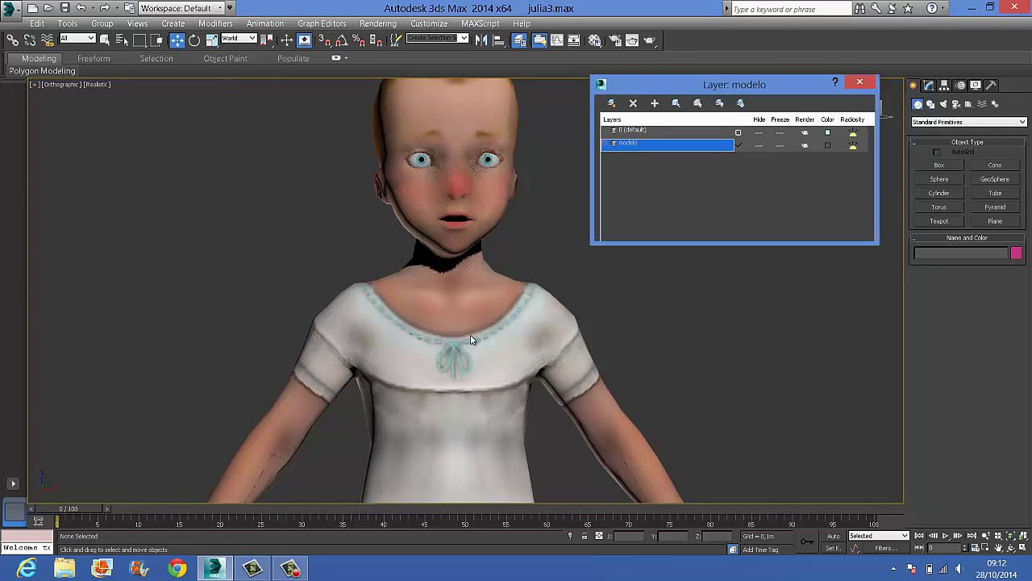
- Select the girl's body for scaling and examine its scale values, viewing the whole figure down to the feet
left_click(470, 334)
left_click(211, 40)
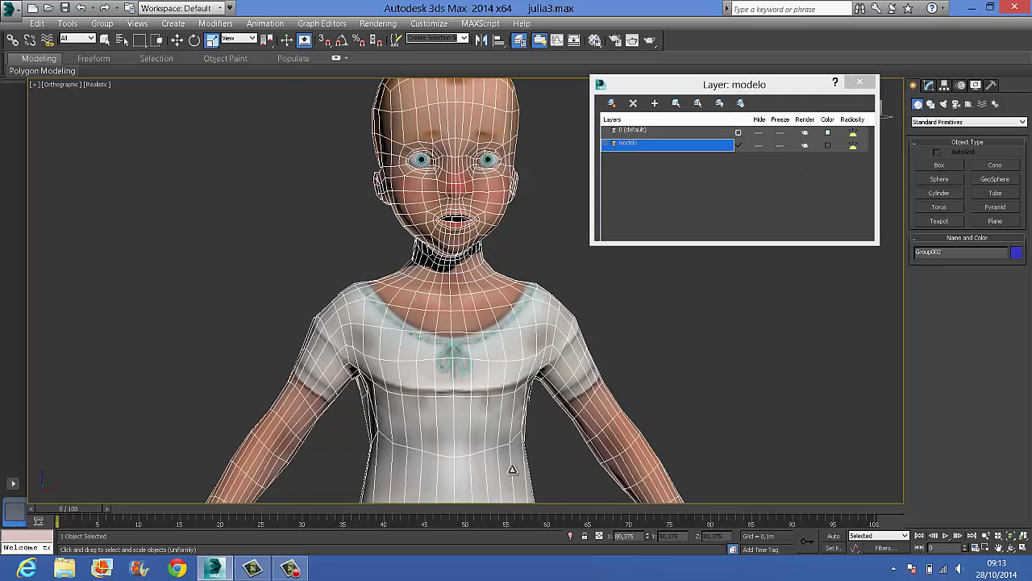
scroll(490, 452, "down", 5)
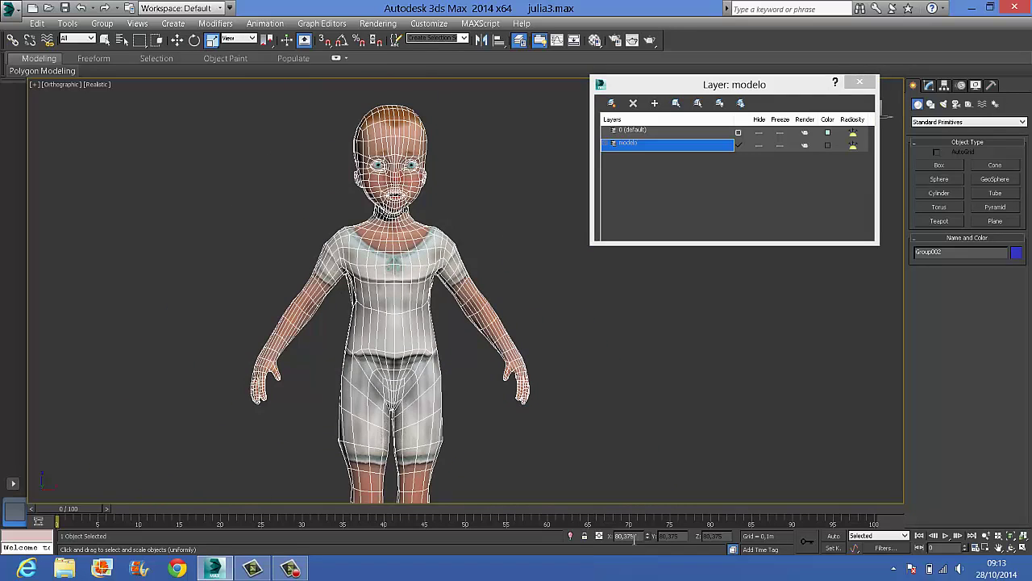
scroll(495, 412, "down", 4)
scroll(562, 448, "down", 3)
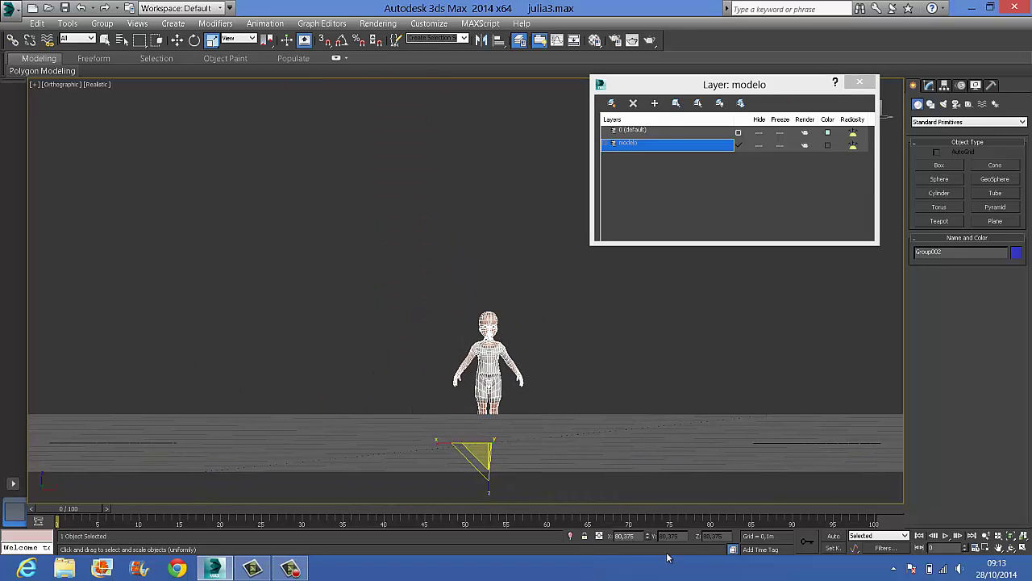
middle_click_drag(597, 413, 590, 445, "alt")
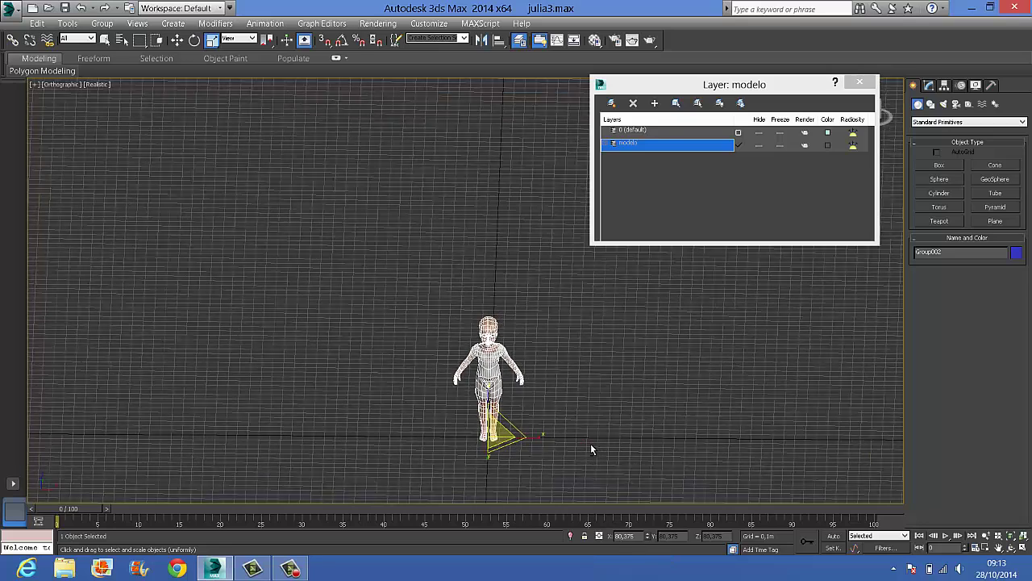
scroll(591, 445, "up", 2)
scroll(528, 397, "up", 5)
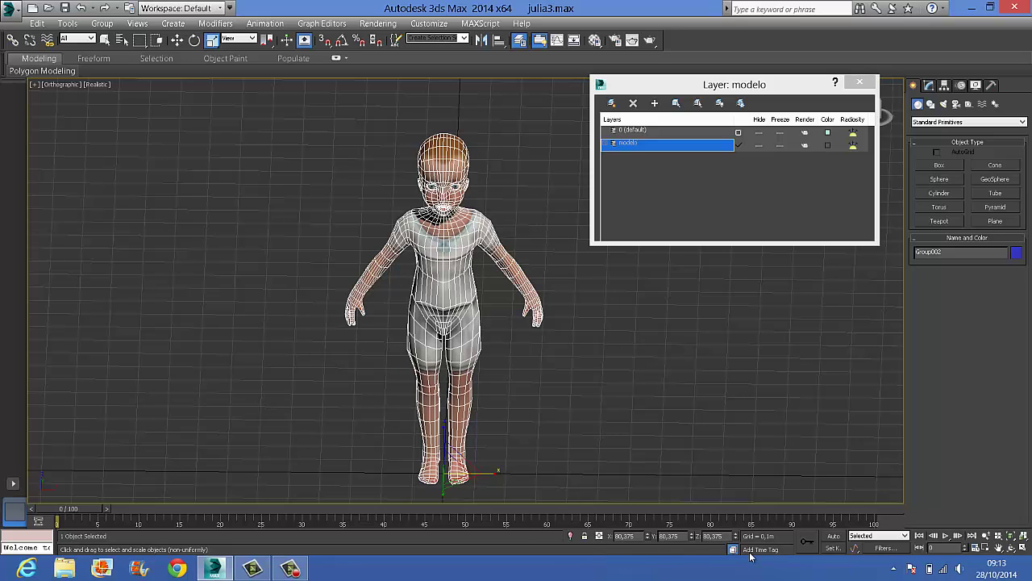
left_click(453, 471)
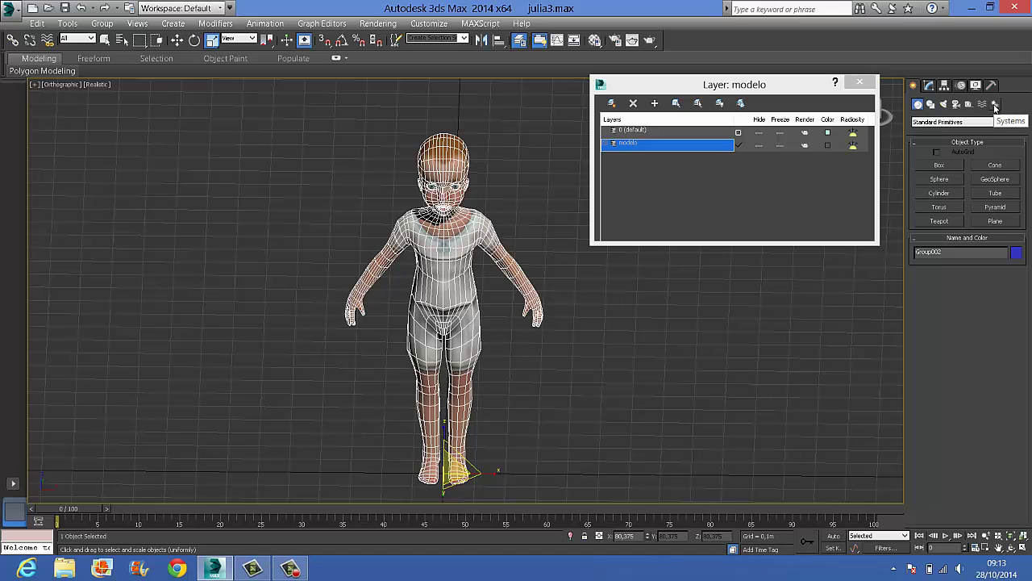
- Select the body together with both eyes and reset their transforms with Reset XForm
left_click(995, 105)
left_click(993, 85)
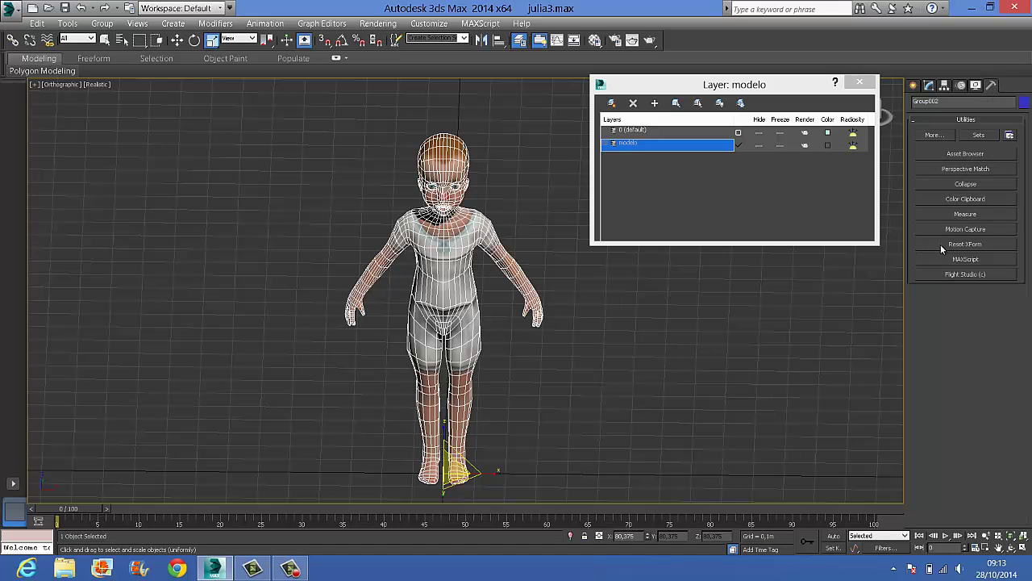
left_click_drag(523, 133, 355, 350)
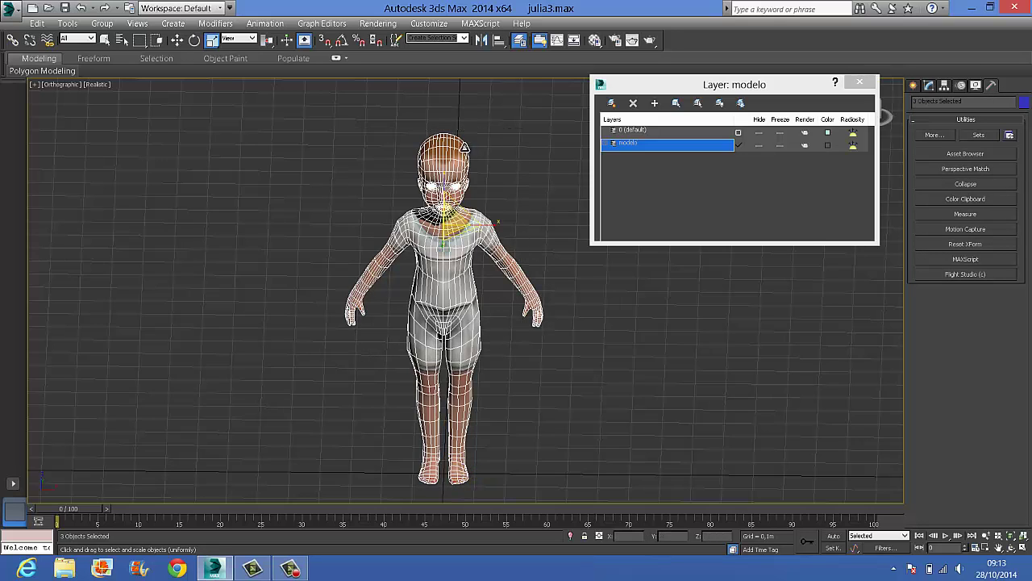
left_click(991, 246)
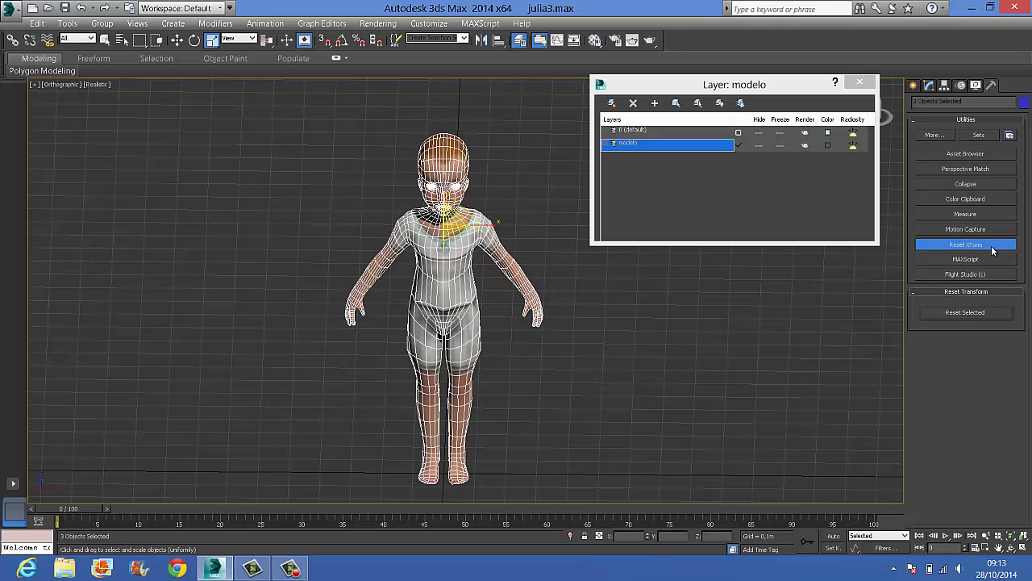
left_click(971, 313)
- Collapse the body and eyes with Modifier Stack Result as the output type, and reselect the body to check its scale
left_click(981, 185)
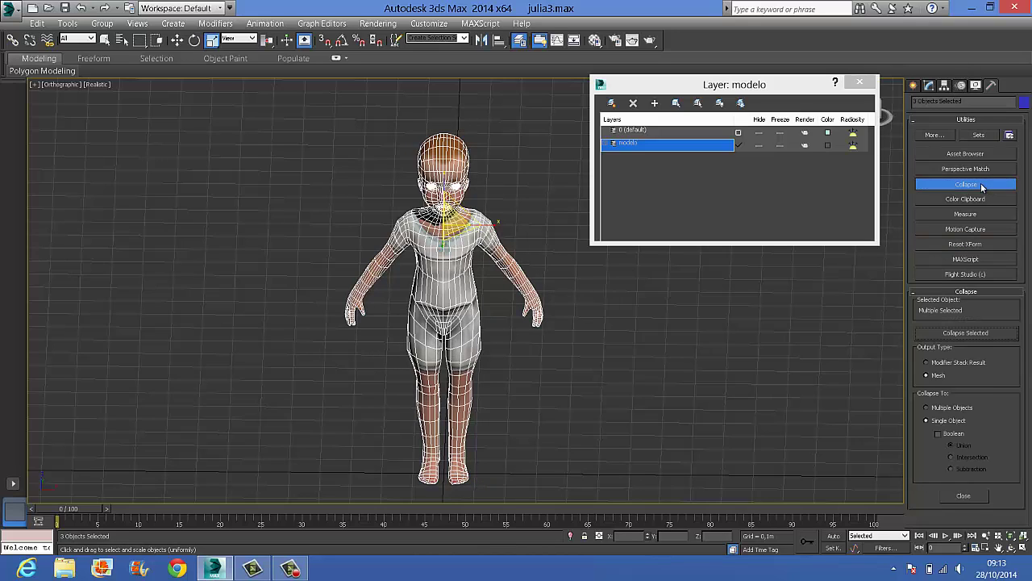
left_click(950, 362)
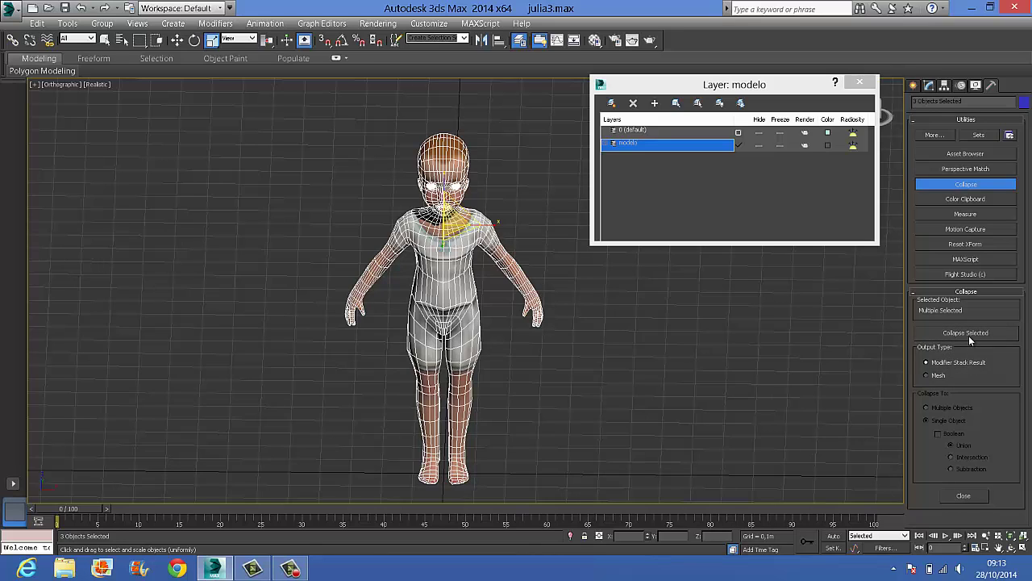
left_click(966, 333)
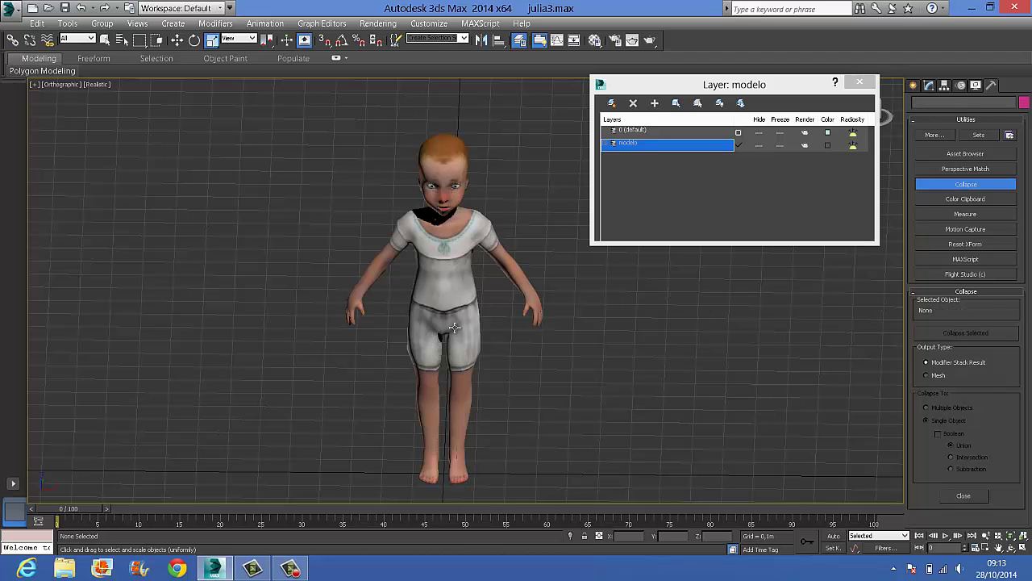
left_click(455, 327)
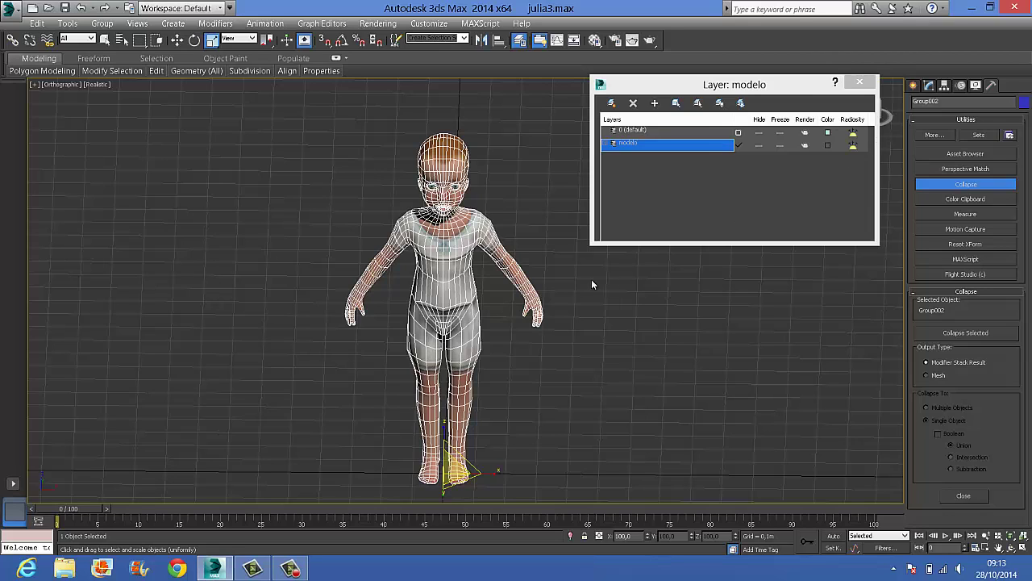
- Freeze the modelo layer and check the model briefly in wireframe display
left_click(779, 145)
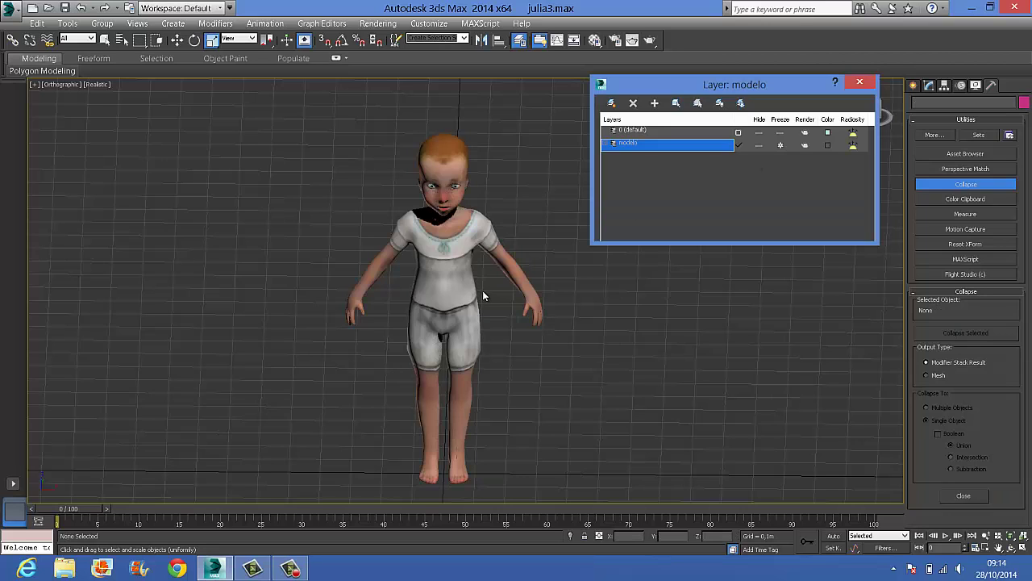
key("F3")
key("F3")
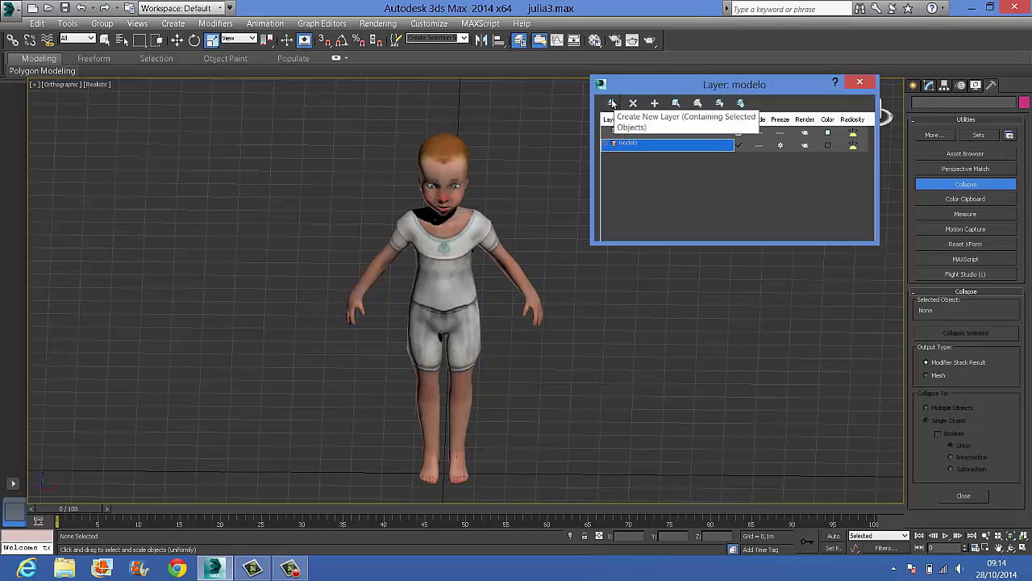
- Create a new unfrozen layer named esqueleto and close the layer manager
left_click(612, 103)
left_click(646, 142)
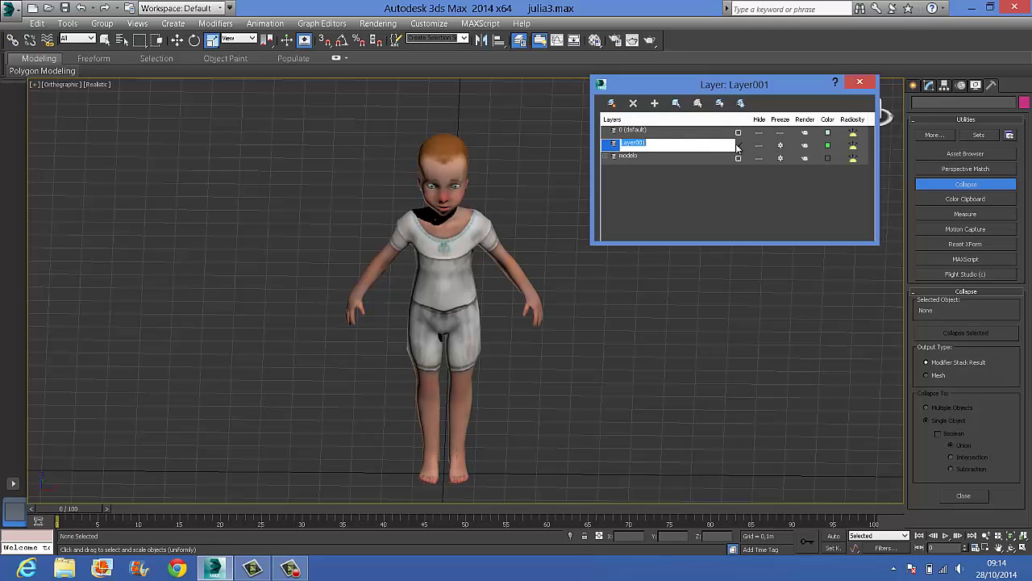
type("esq")
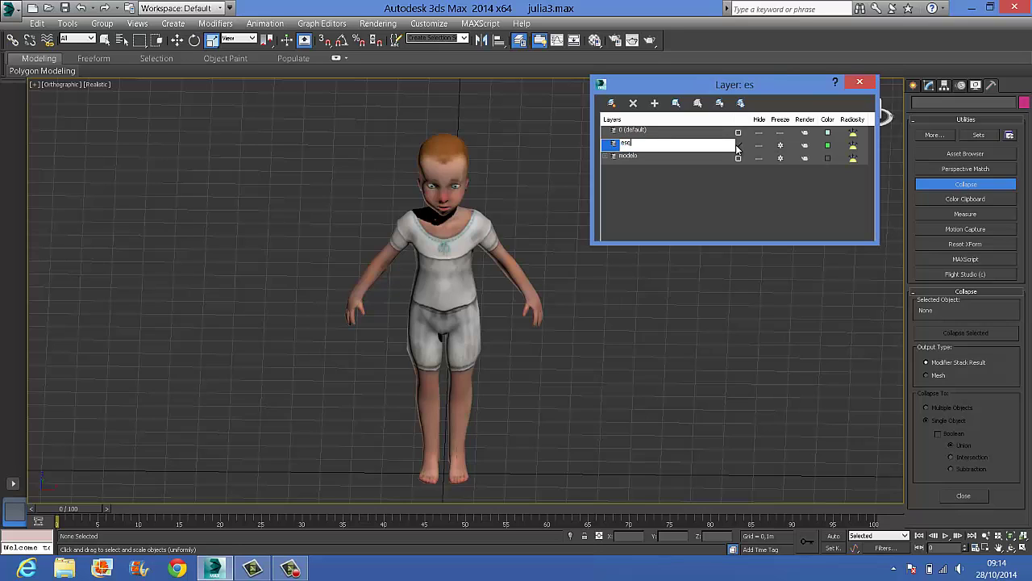
type("ueleto")
key("Return")
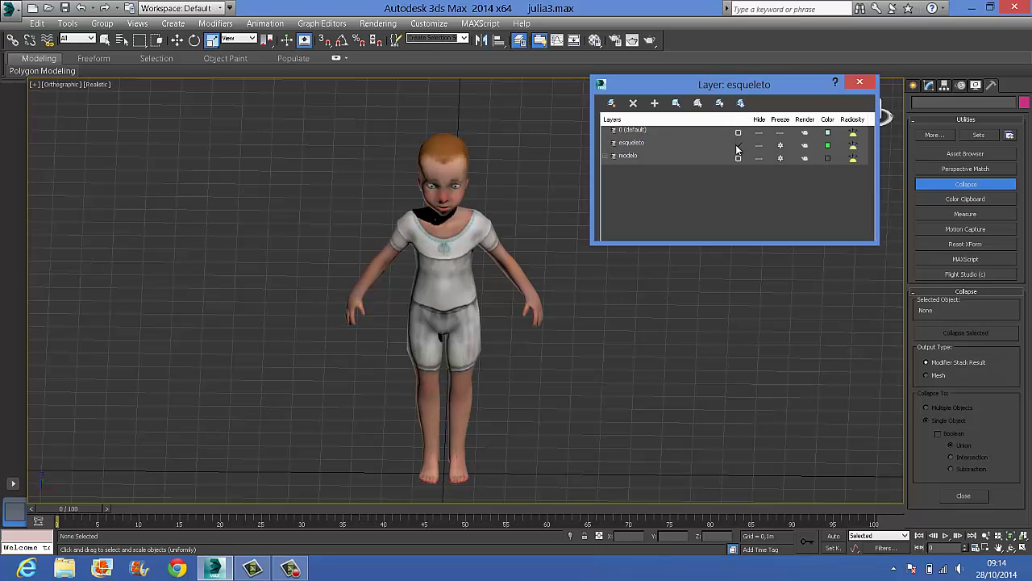
left_click(782, 147)
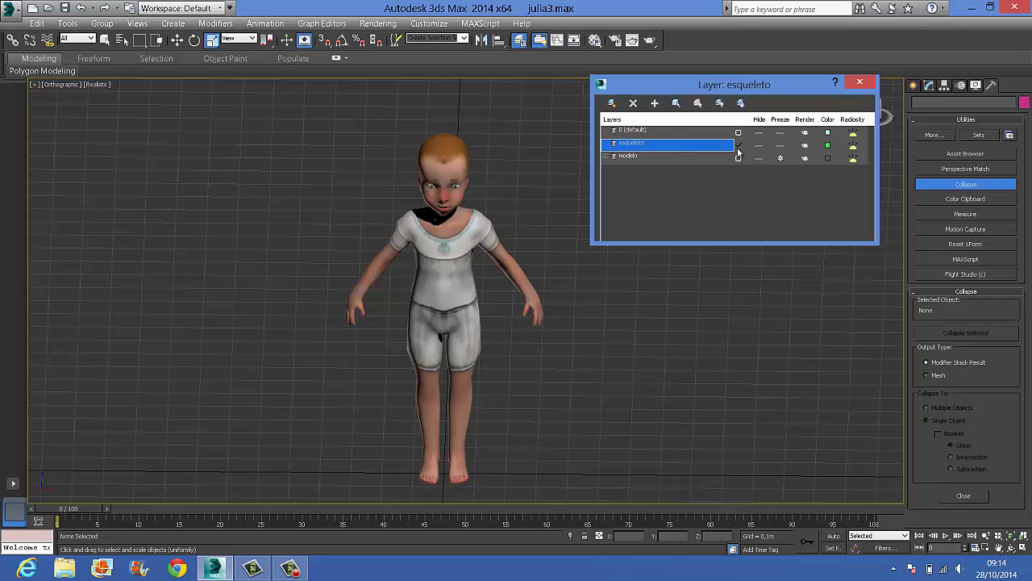
left_click(859, 83)
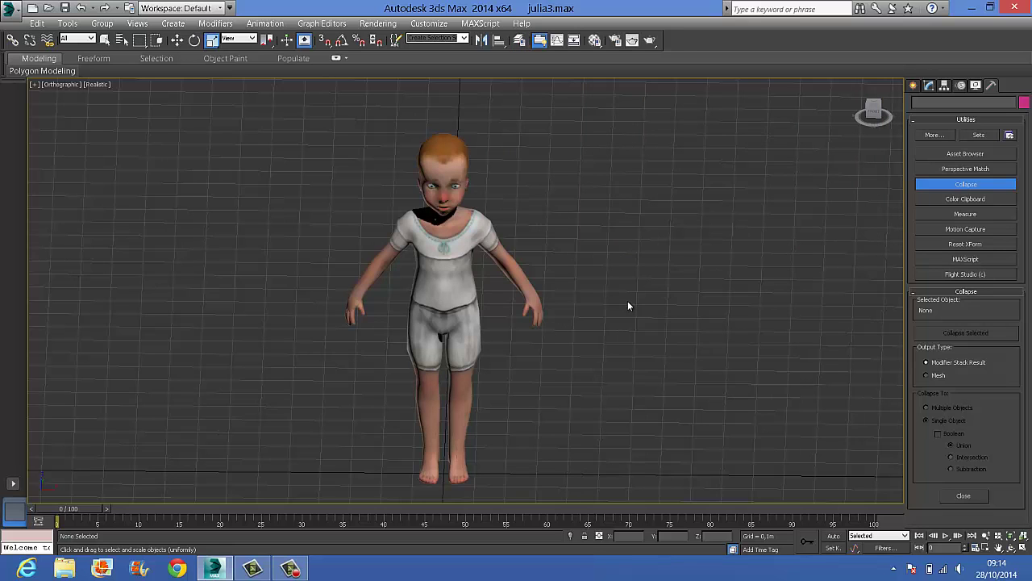
- Show the girl from the left view in wireframe display
key("l")
middle_click_drag(628, 248, 424, 477)
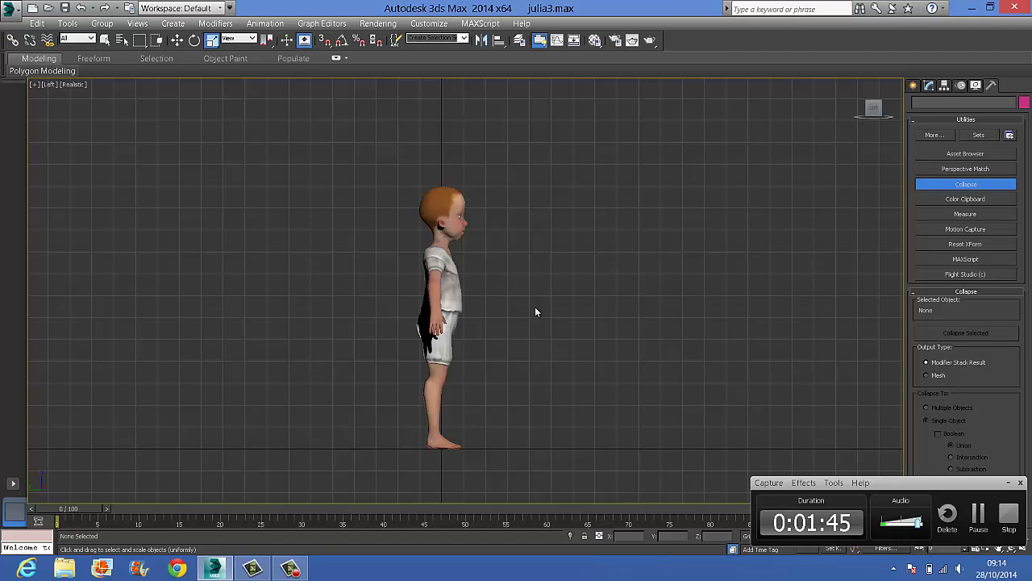
middle_click_drag(534, 307, 556, 284)
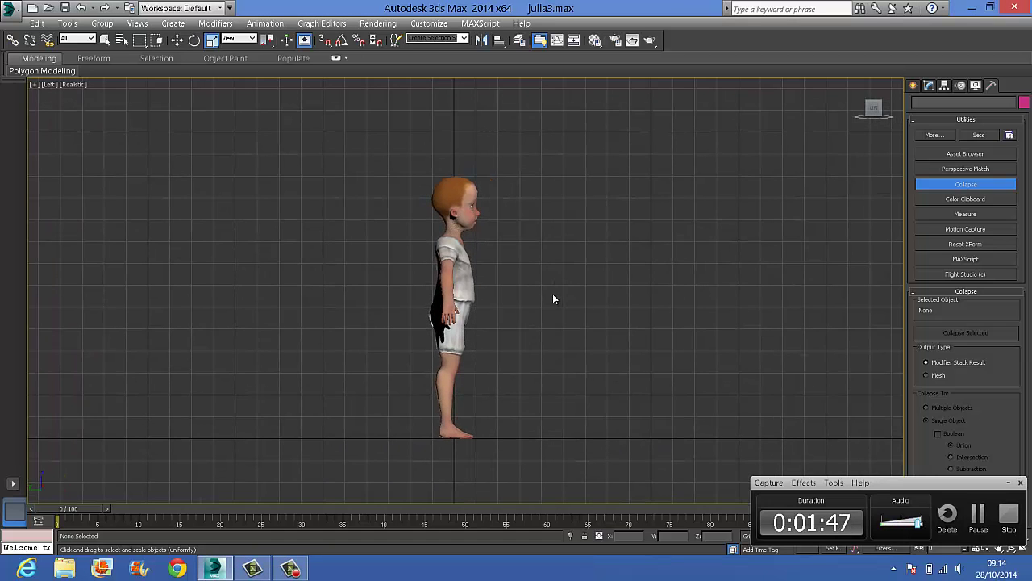
key("F3")
key("F3")
key("F3")
key("F3")
key("F3")
key("F3")
key("F3")
middle_click_drag(566, 275, 582, 243)
- Draw a trial two-bone chain with a bent joint in the empty space in front of the leg, ending with a small tip bone
left_click(916, 85)
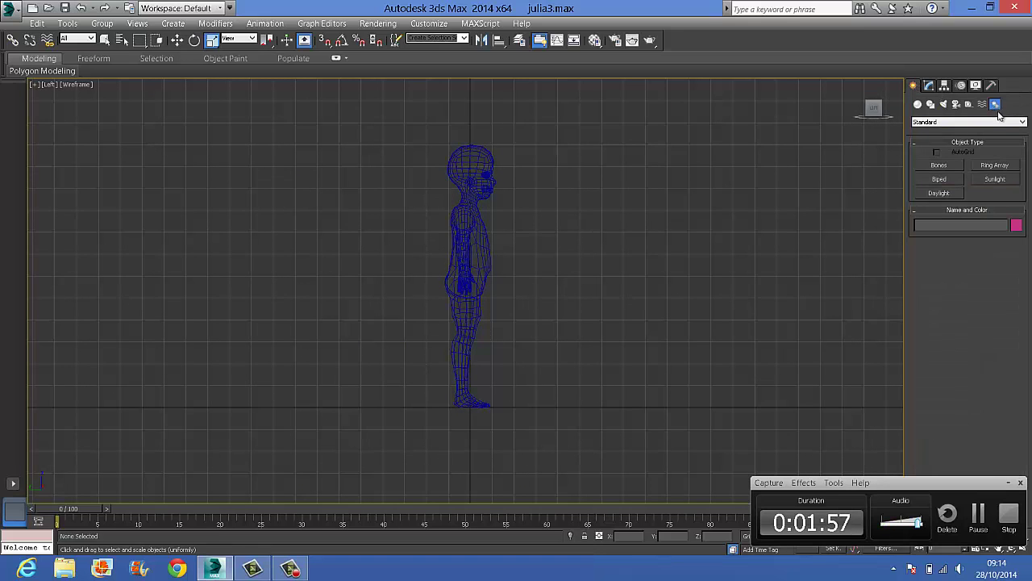
left_click(938, 164)
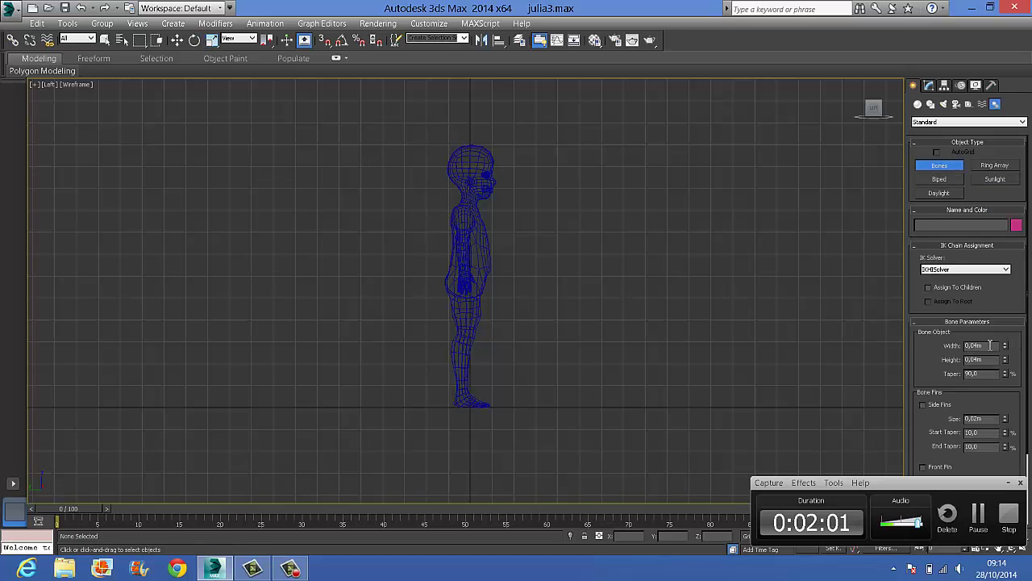
middle_click_drag(720, 316, 745, 236)
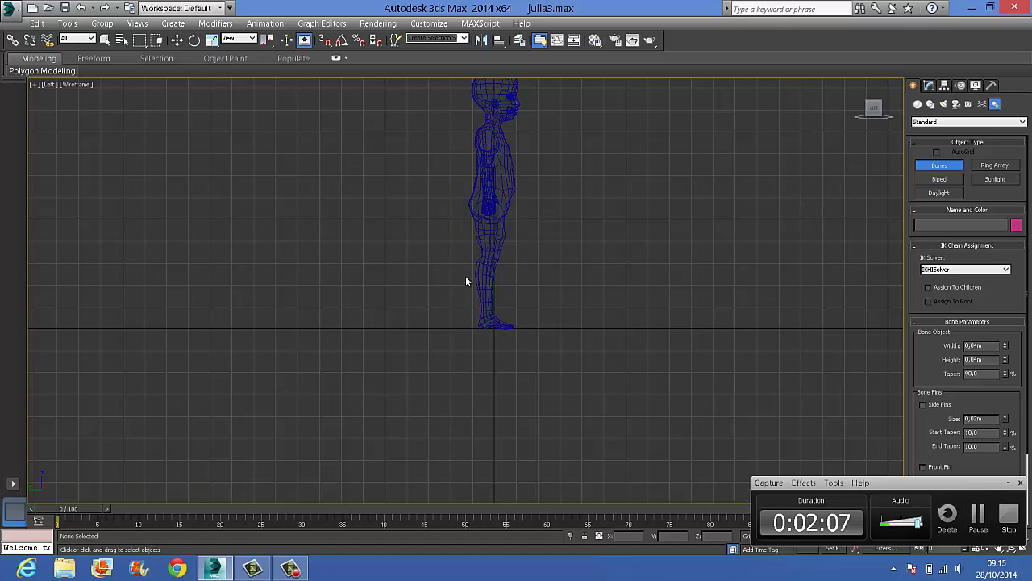
scroll(542, 219, "up", 5)
middle_click_drag(484, 247, 616, 279)
scroll(661, 348, "down", 3)
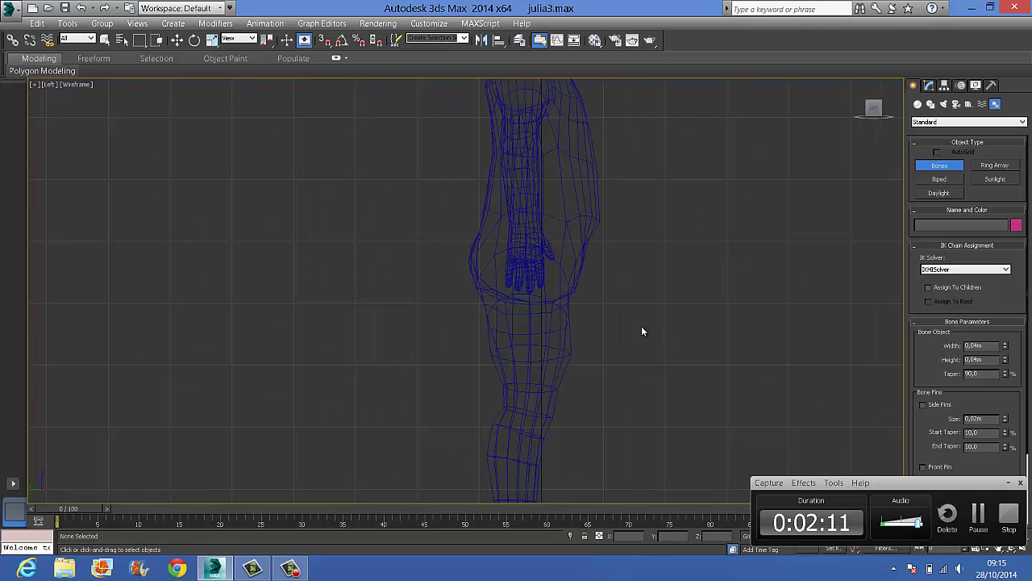
key("z")
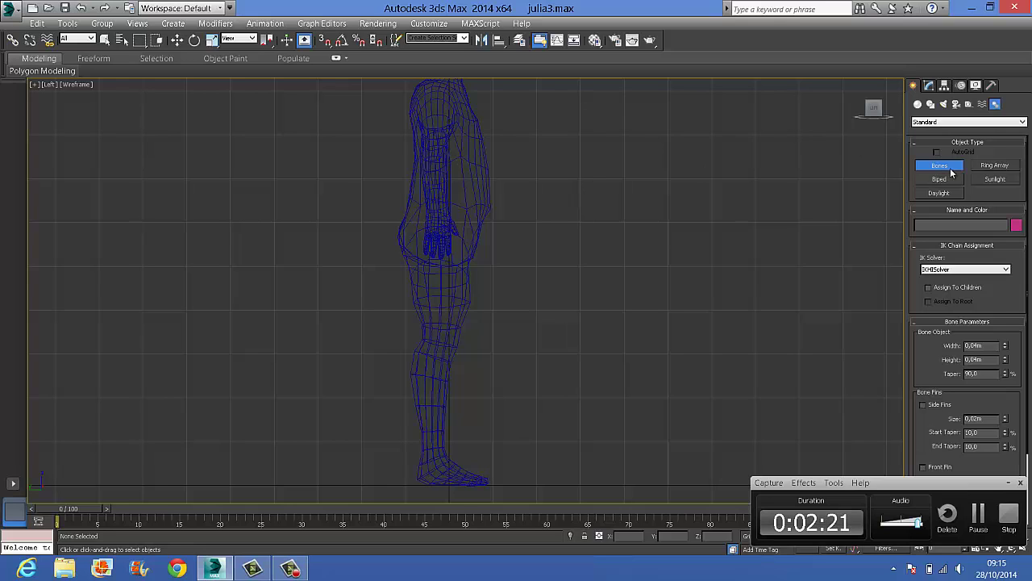
left_click(601, 311)
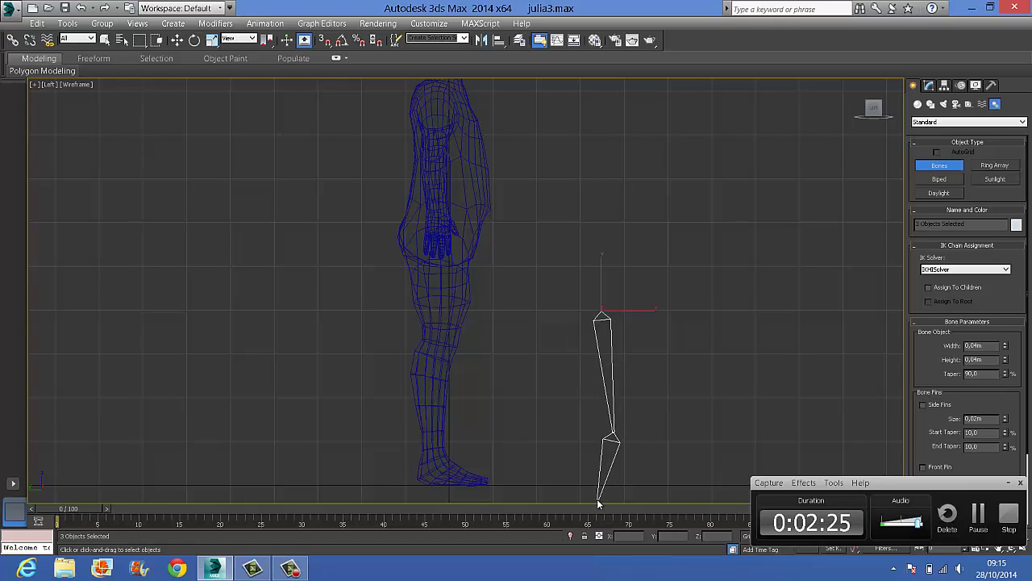
left_click(599, 501)
right_click(599, 501)
middle_click_drag(690, 371, 642, 291)
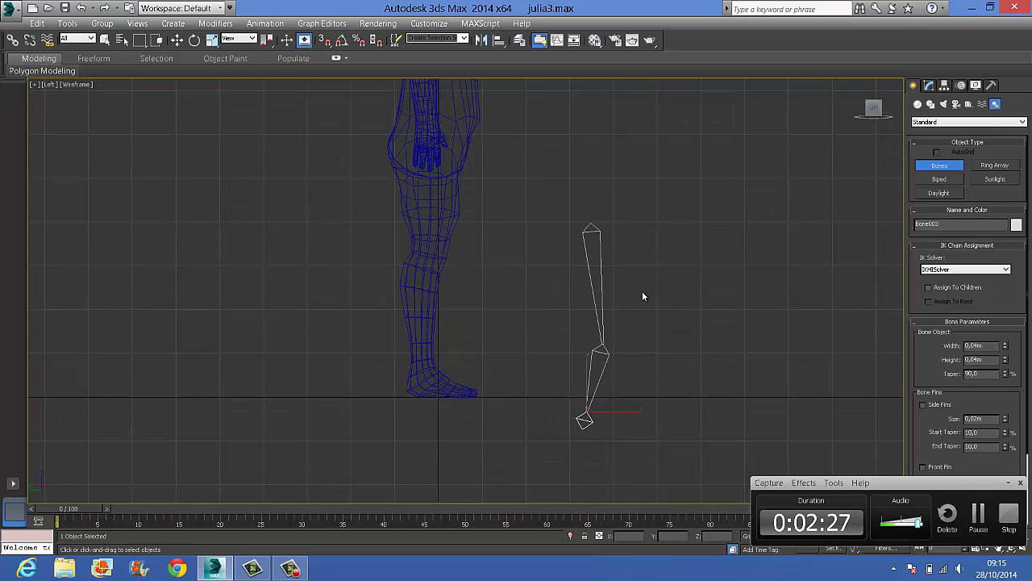
- Delete the whole trial bone chain in front of the leg
key("w")
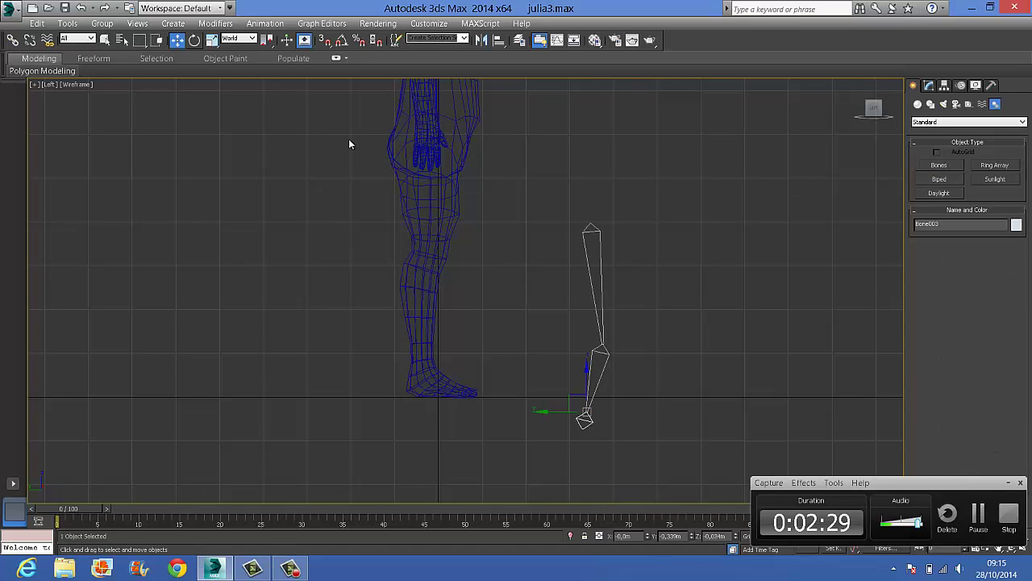
double_click(601, 235)
key("Delete")
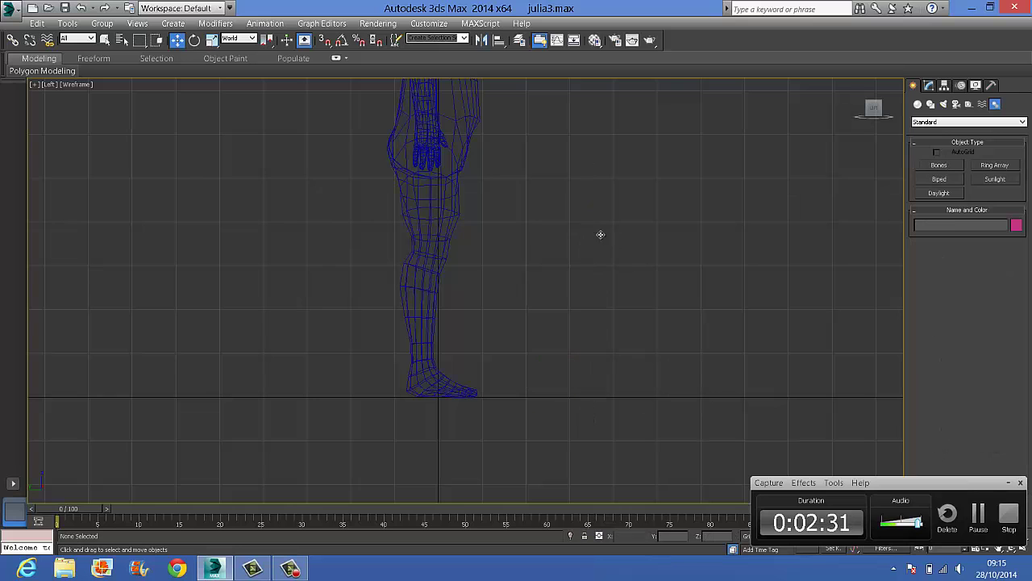
- Try to draw a leg bone chain from the hip through the knee to the ankle in the left view
middle_click_drag(634, 301, 642, 346)
left_click(939, 164)
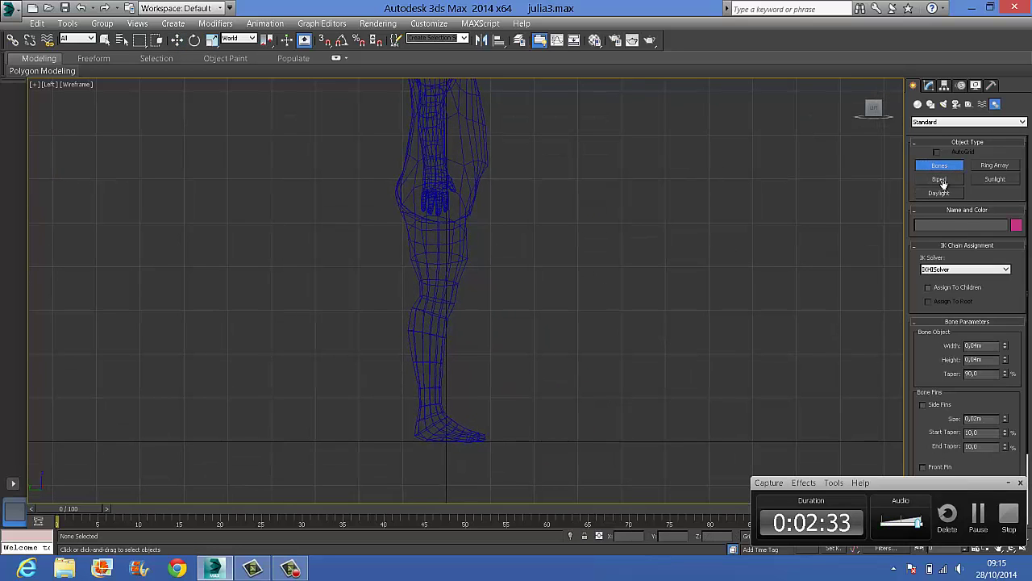
left_click(433, 181)
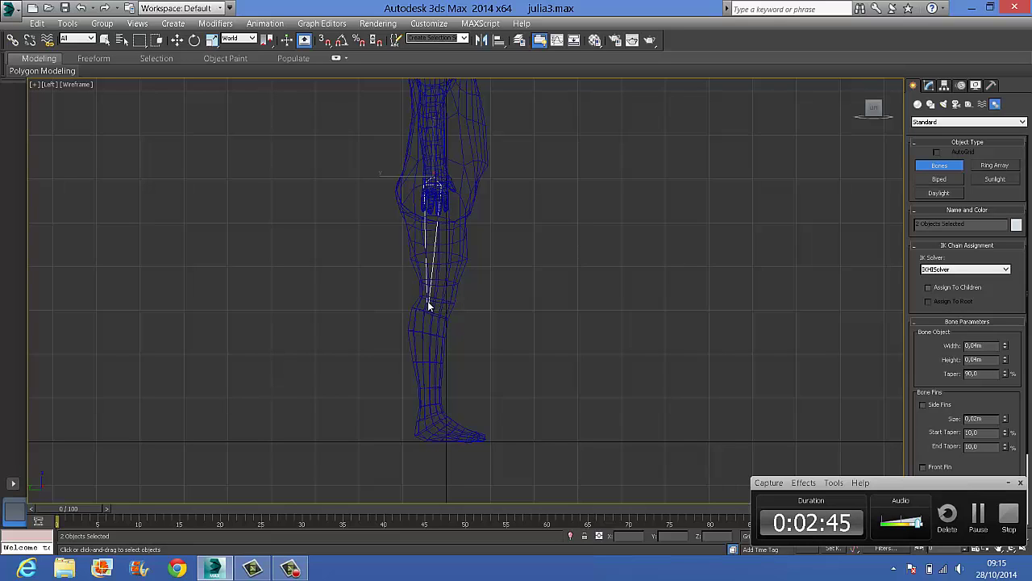
left_click(429, 420)
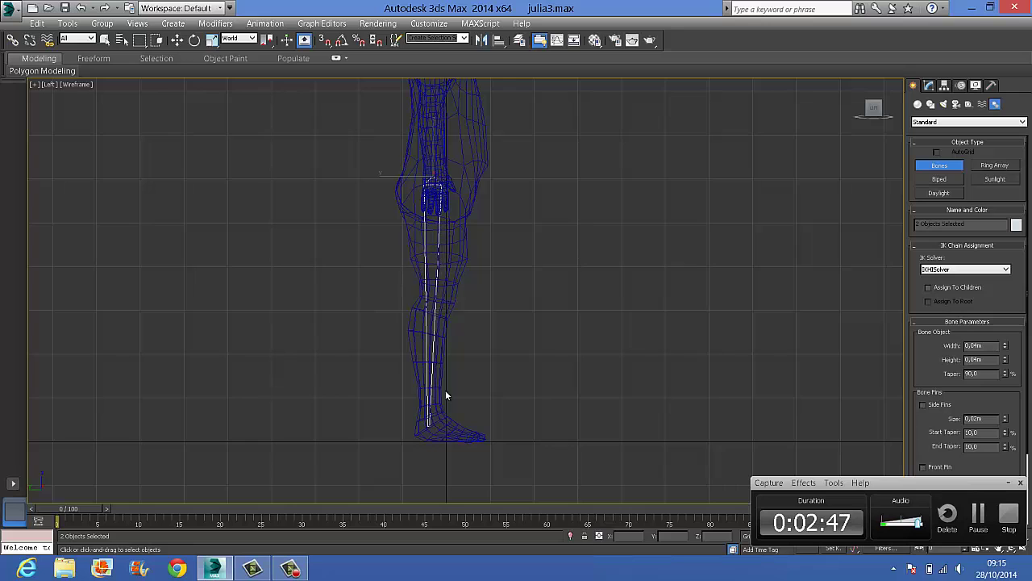
left_click(442, 302)
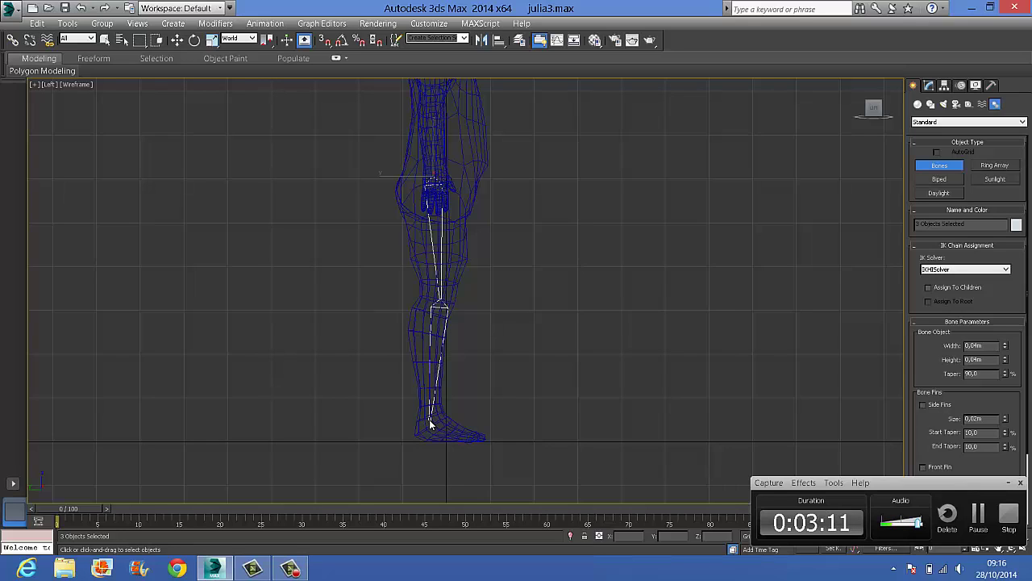
left_click(429, 420)
left_click(430, 420)
right_click(441, 437)
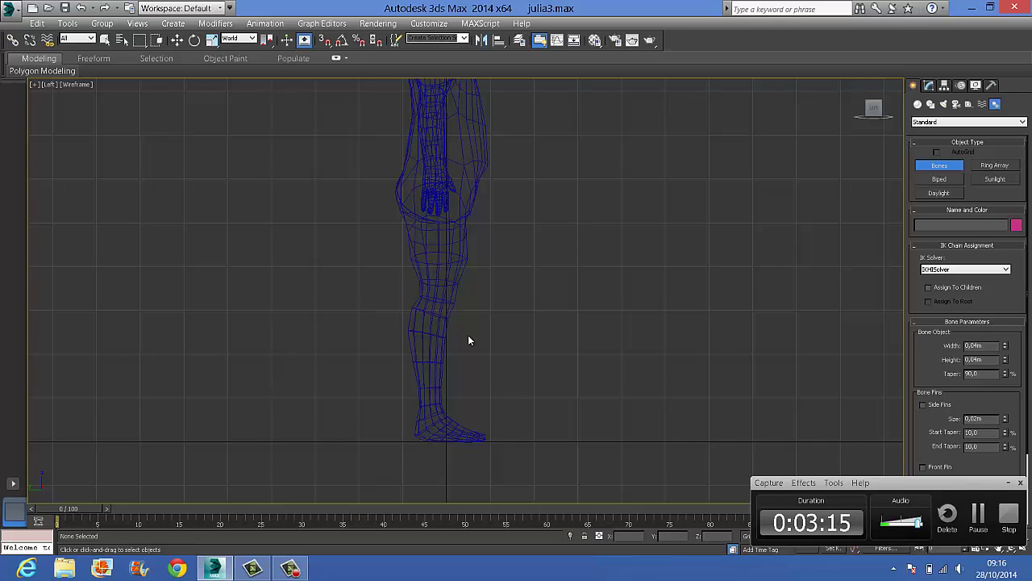
- Draw a leg bone chain from the hip to the slightly forward knee and down to the ankle, ending with a small tip bone
left_click(437, 183)
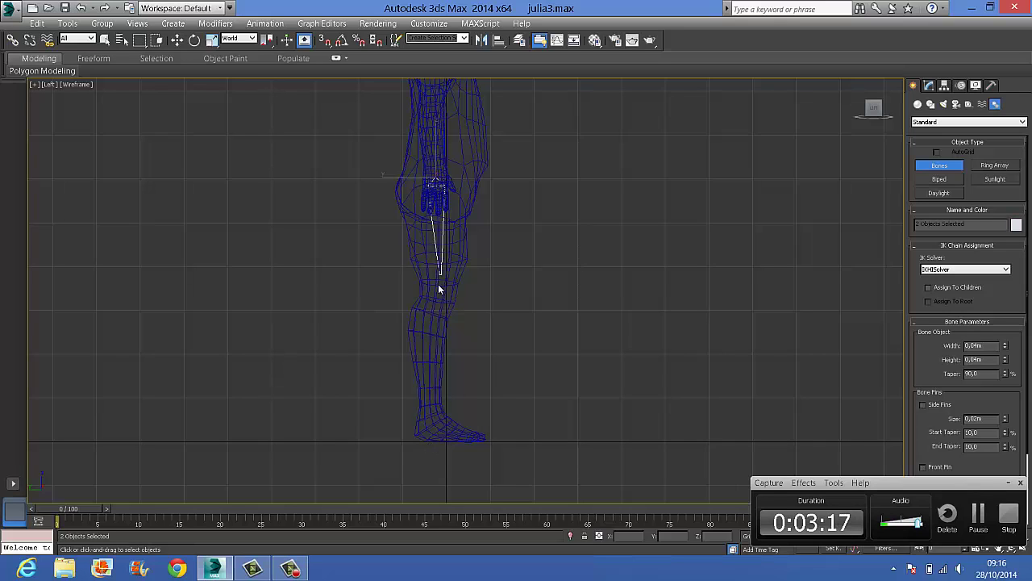
left_click(442, 303)
right_click(529, 397)
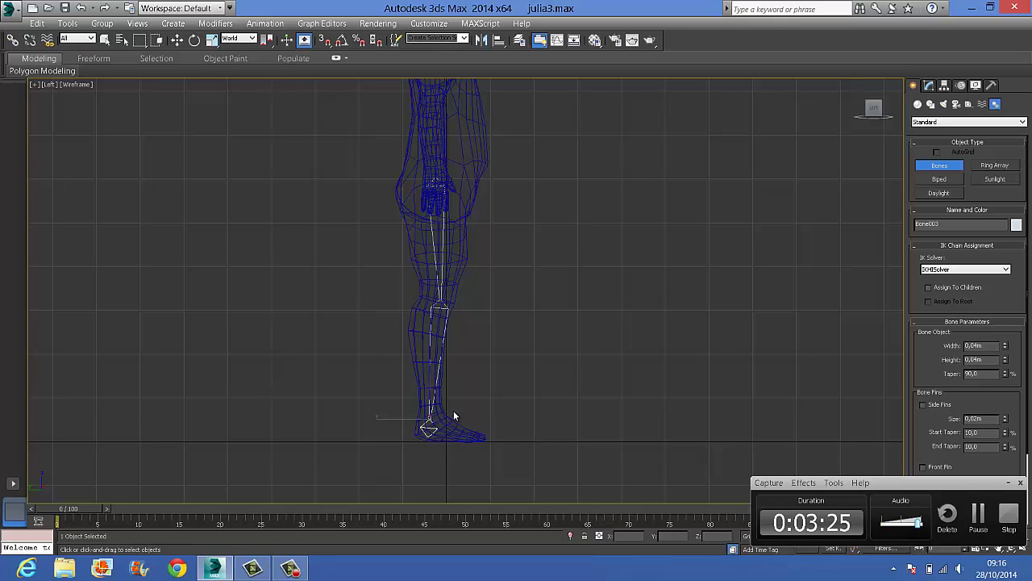
- Use Bone Edit Mode with the Local reference system to shift the ankle tip bone slightly upward, finishing with the mode switched off
scroll(542, 290, "up", 3)
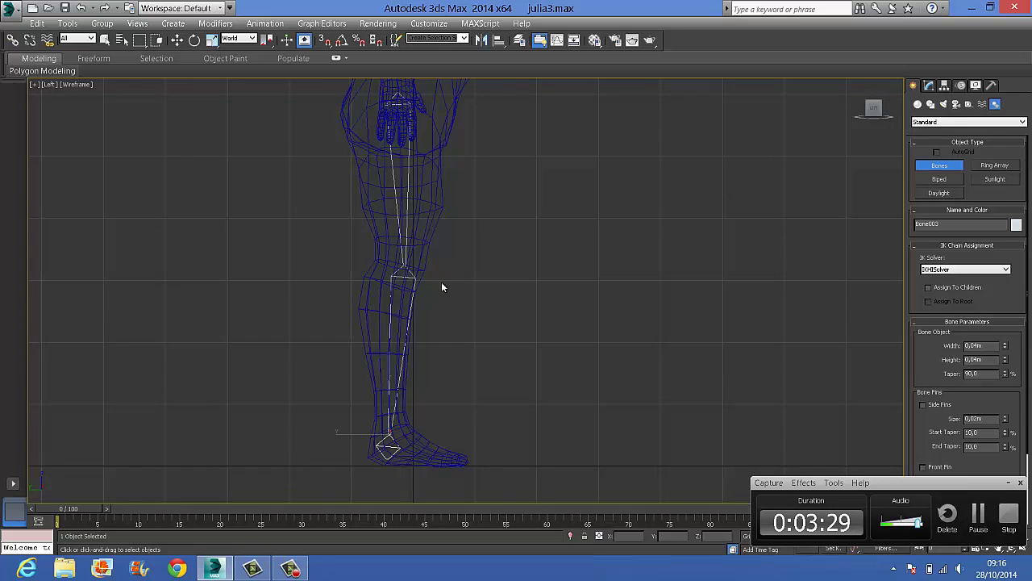
left_click(265, 23)
left_click(282, 263)
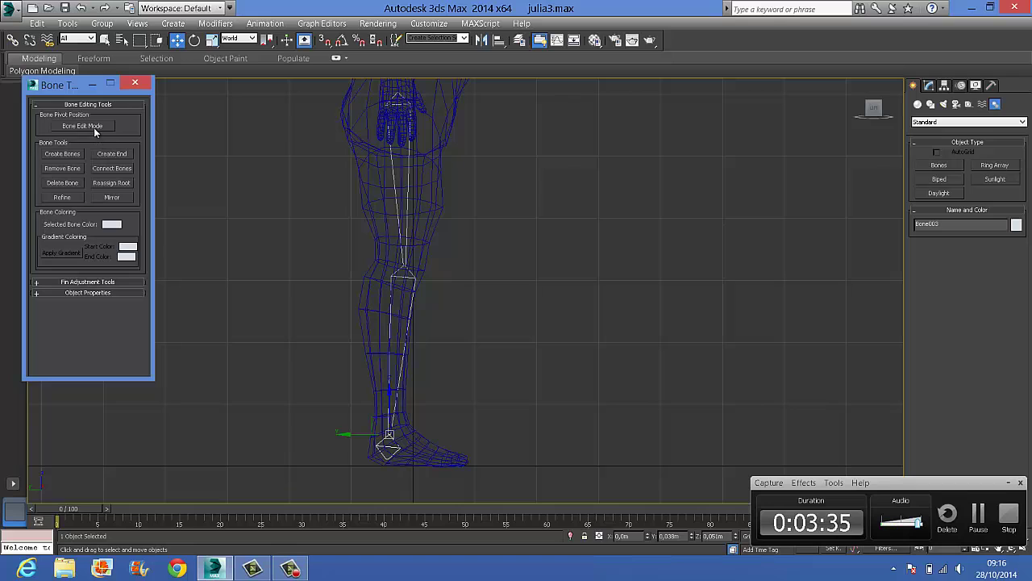
left_click(103, 127)
left_click(256, 39)
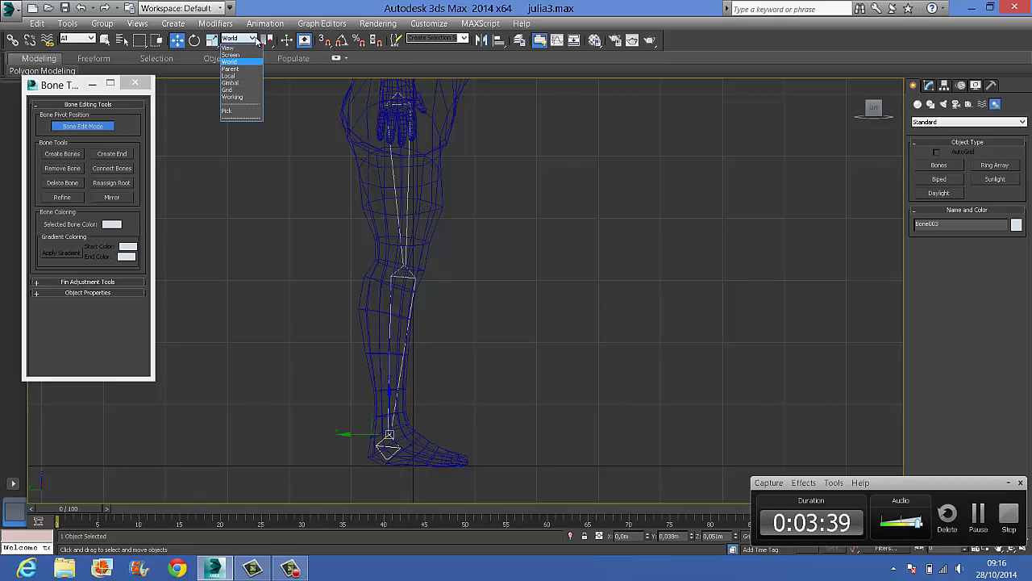
left_click(240, 77)
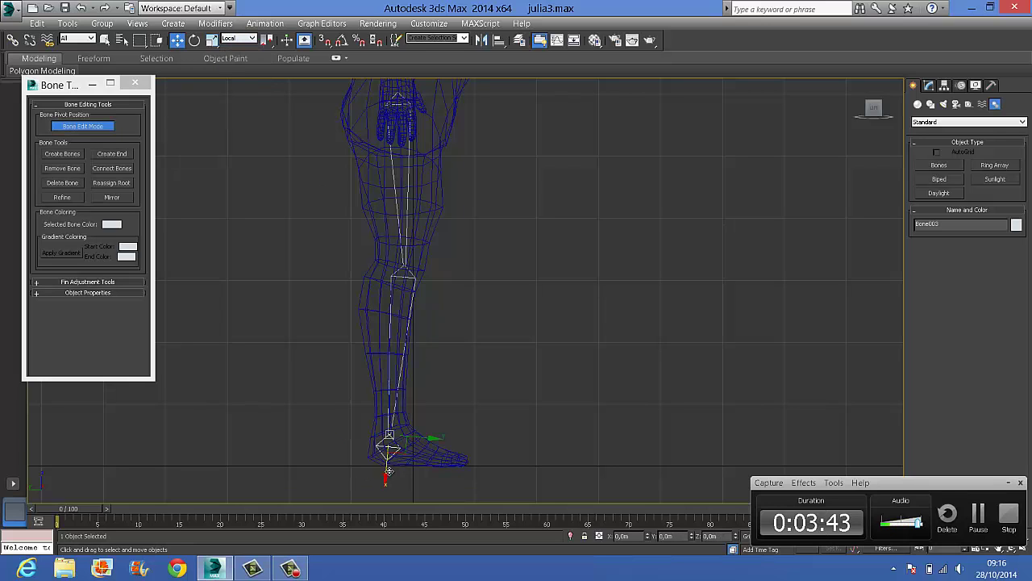
mouse_move(389, 476)
left_mouse_down()
mouse_move(391, 453)
mouse_move(387, 471)
left_mouse_up()
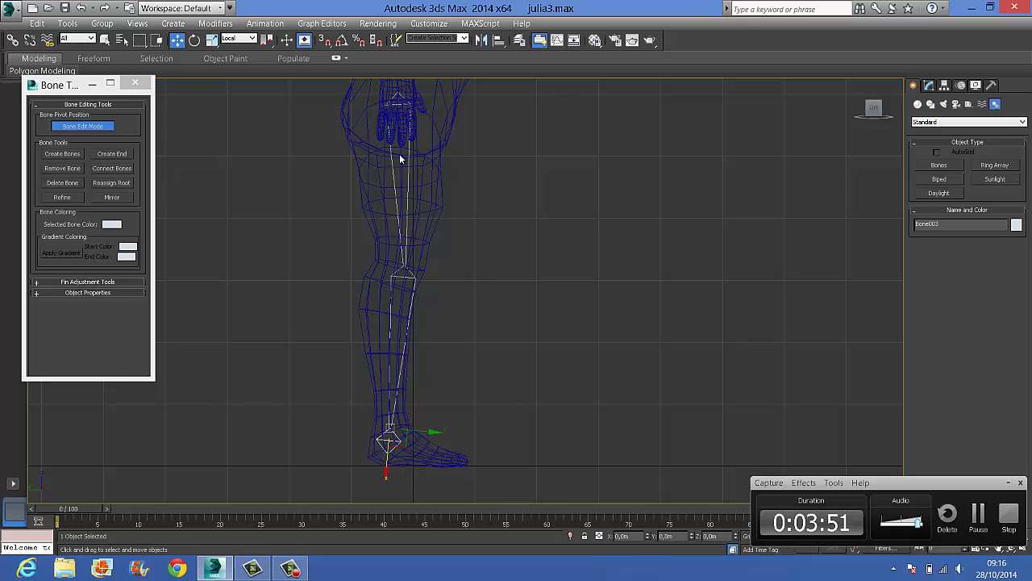
left_click_drag(431, 438, 431, 437)
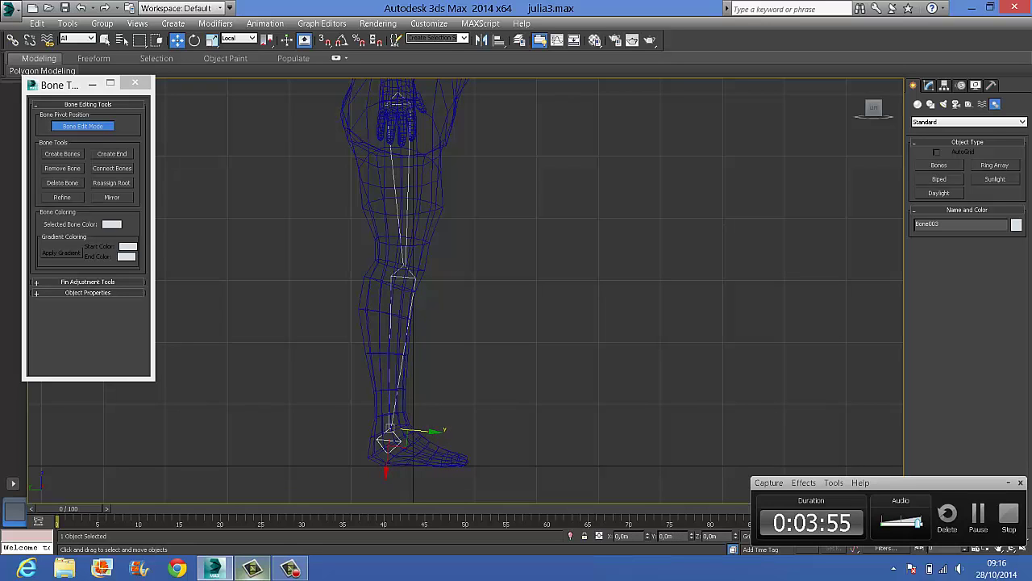
left_click(111, 126)
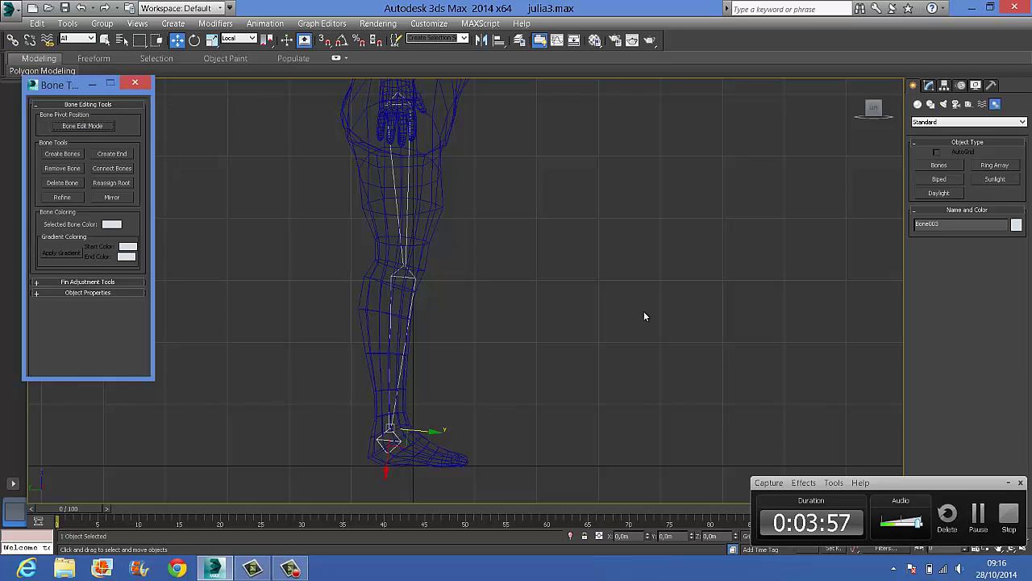
- From the front view, move the leg chain's root bone sideways into the girl's left leg and rotate it slightly inward to follow the leg
key("f")
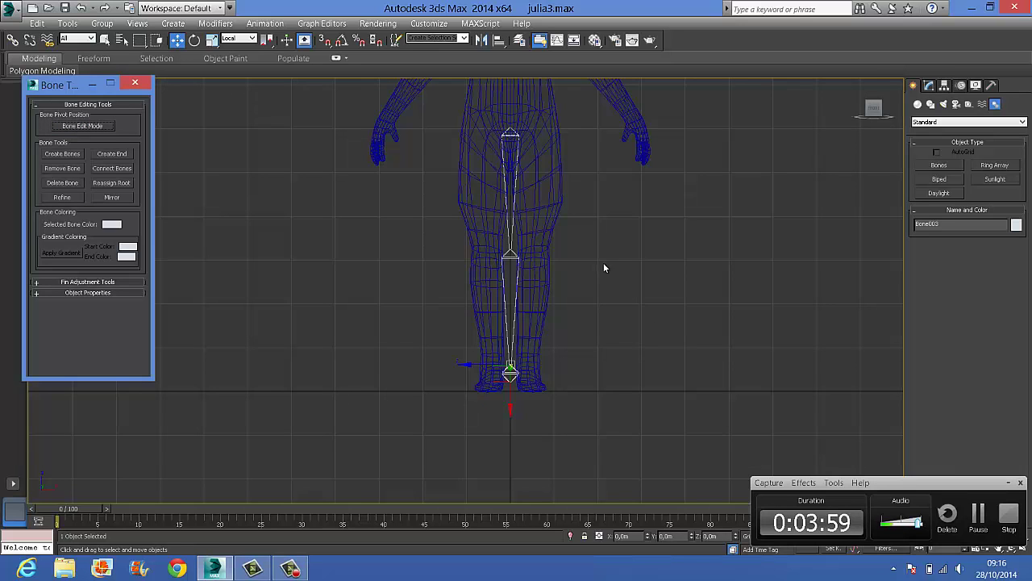
middle_click_drag(603, 268, 534, 315)
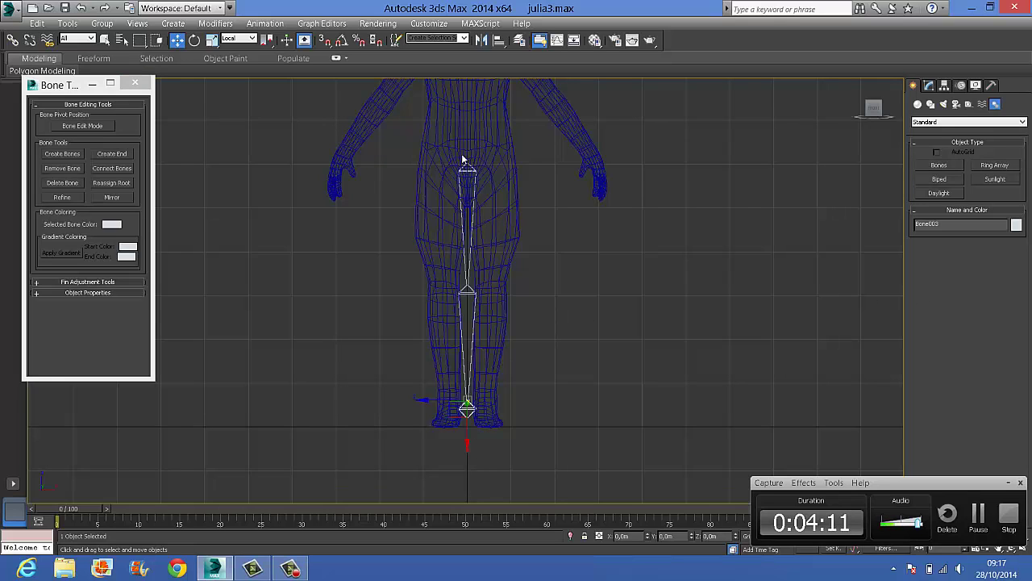
middle_click_drag(541, 224, 672, 121, "alt")
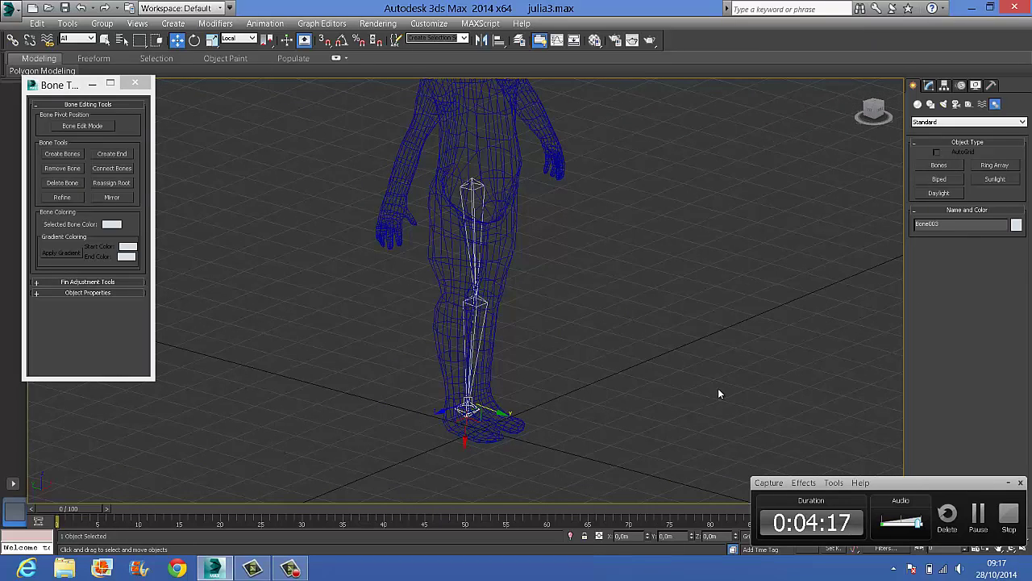
key("f")
middle_click_drag(569, 302, 547, 317)
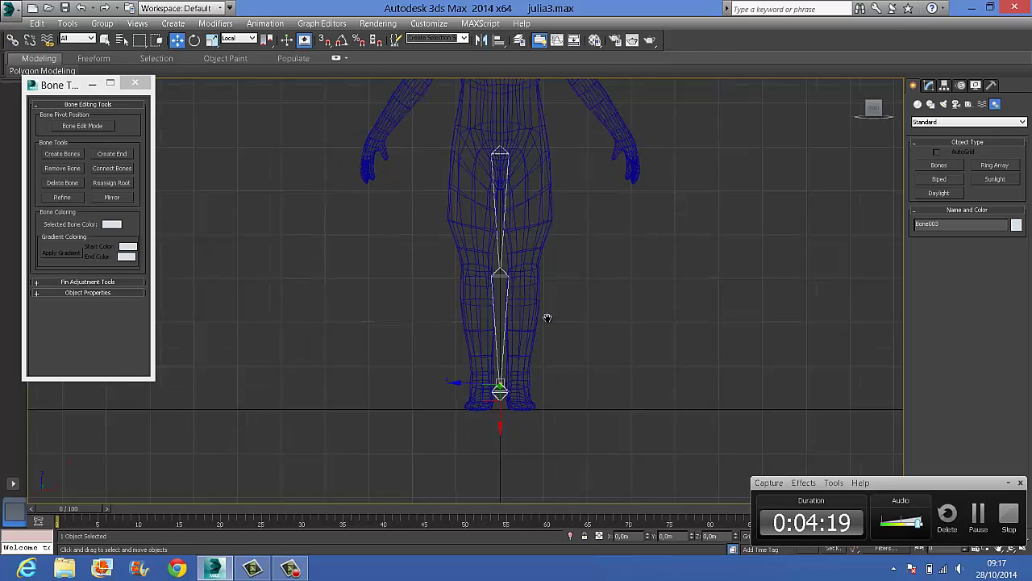
scroll(547, 317, "up", 3)
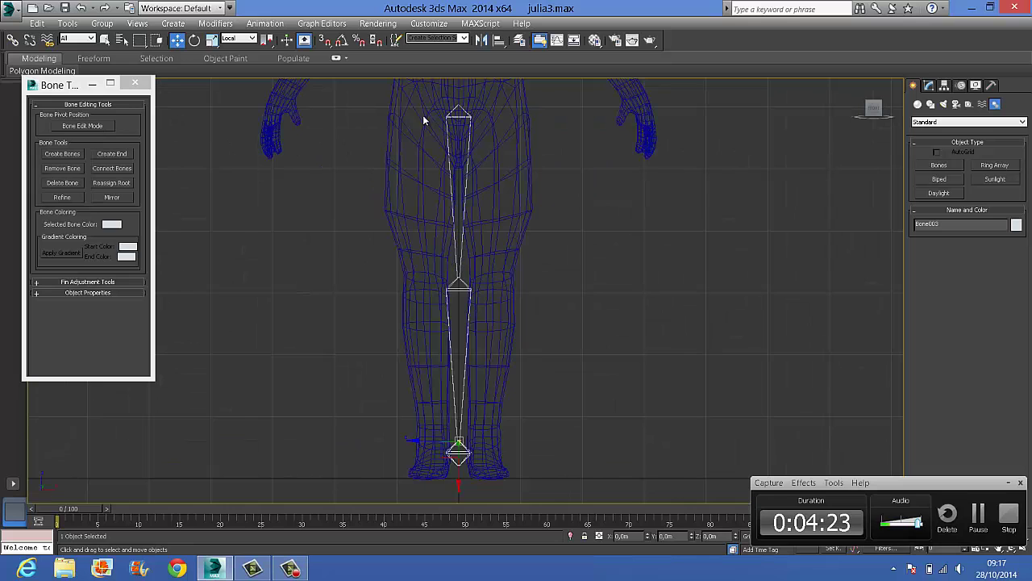
left_click(456, 115)
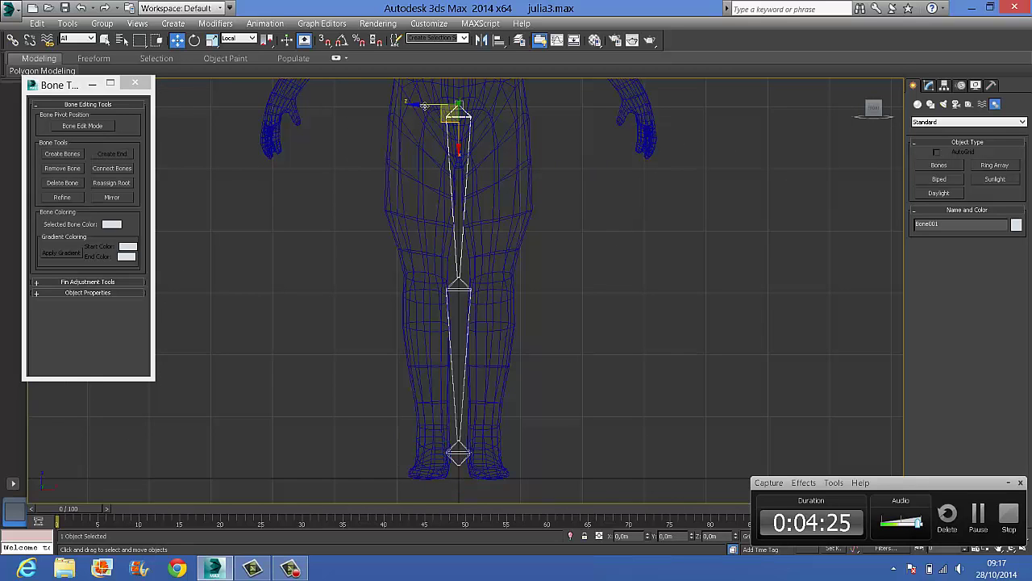
left_click_drag(419, 104, 453, 107)
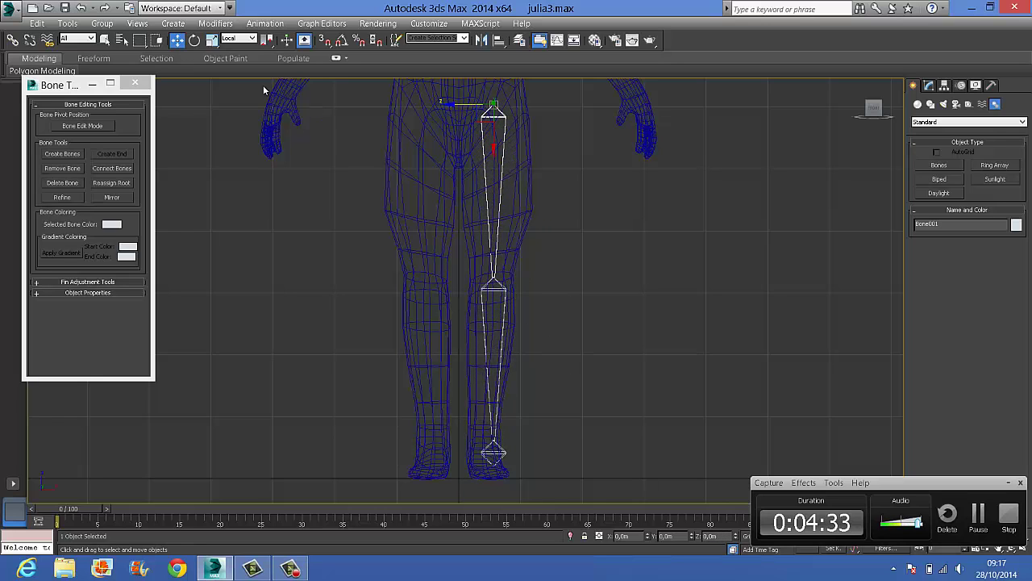
left_click(194, 44)
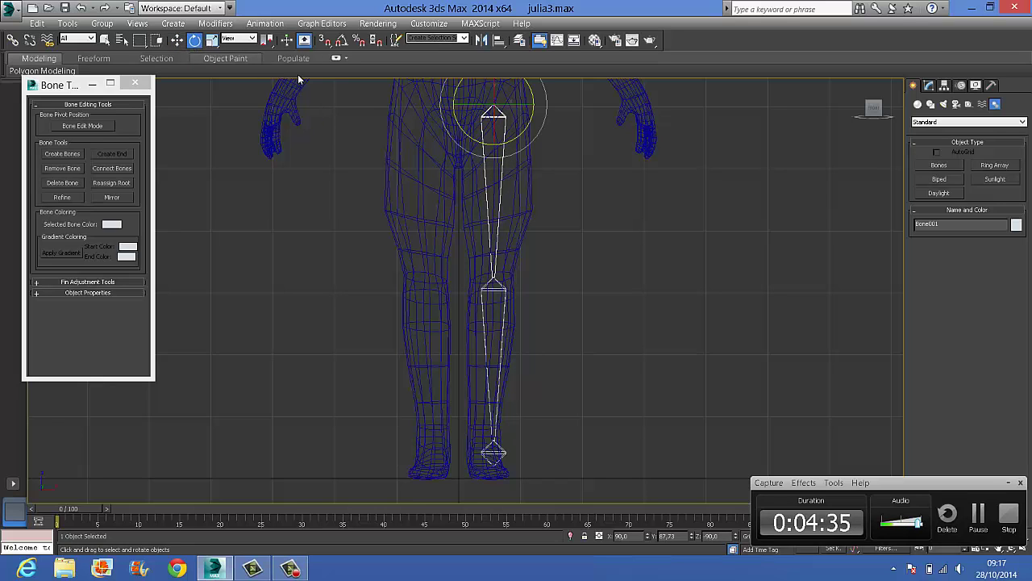
left_click_drag(521, 104, 529, 87)
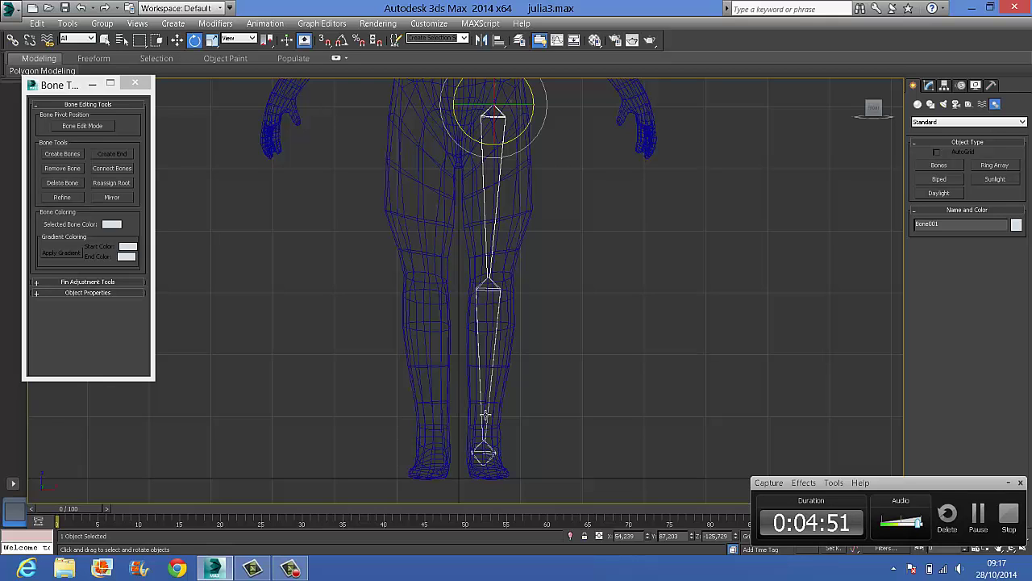
- Draw a separate foot bone chain in the left view from the ankle to the ball of the foot and the toe tip, with an end bone
key("l")
middle_click_drag(531, 386, 596, 249)
scroll(596, 249, "up", 5)
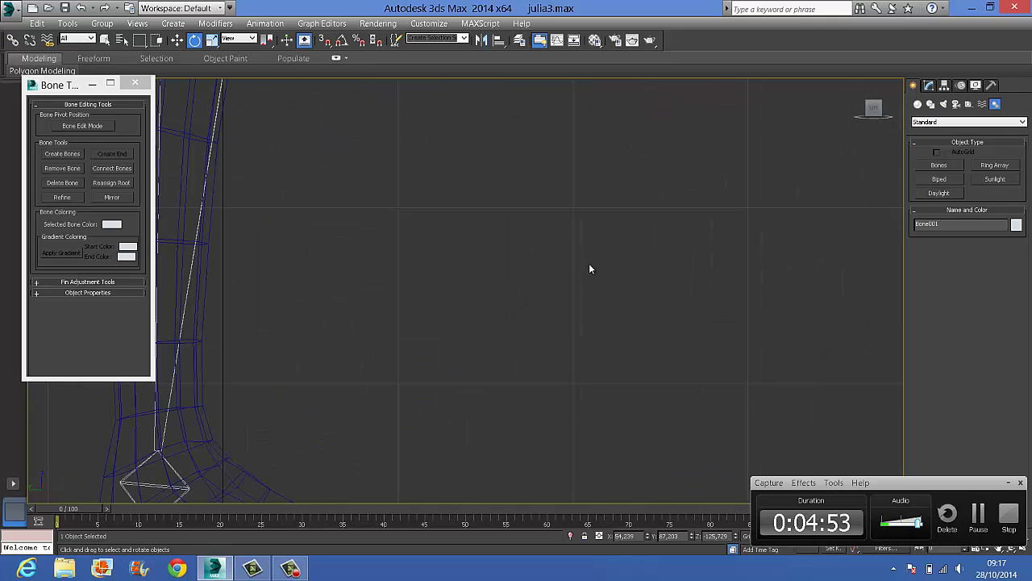
middle_click_drag(677, 155, 782, 166)
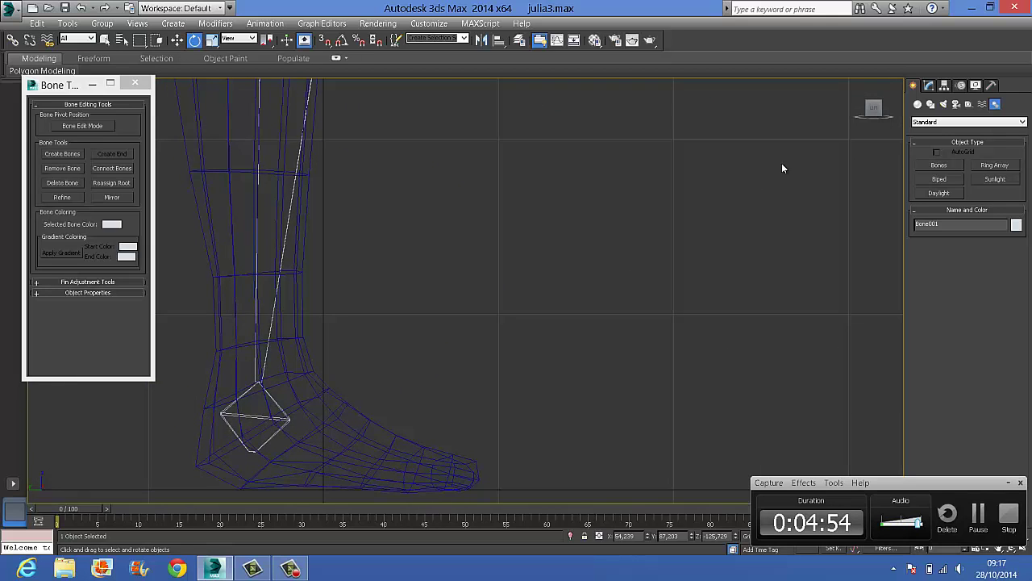
left_click(61, 154)
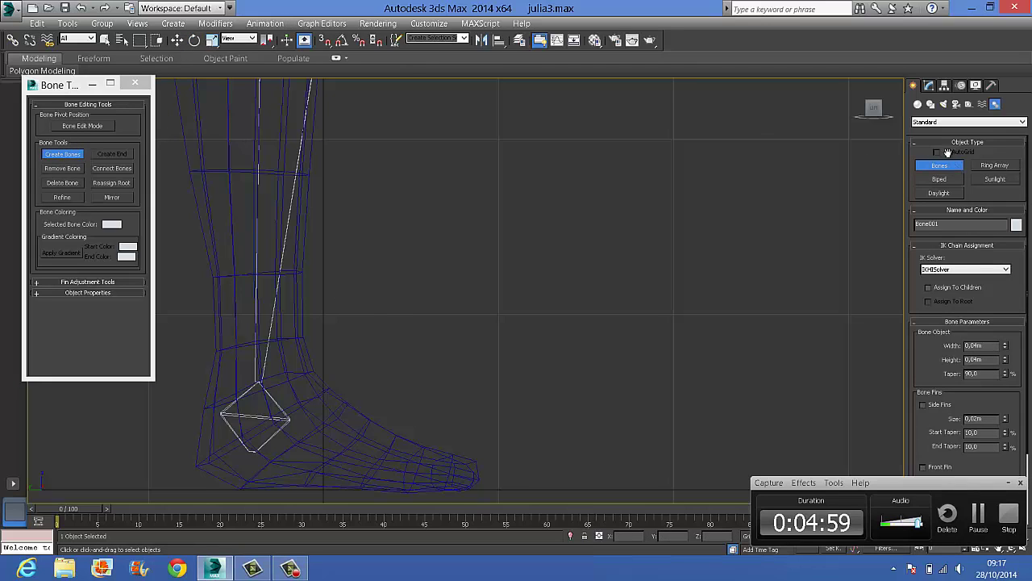
left_click(265, 24)
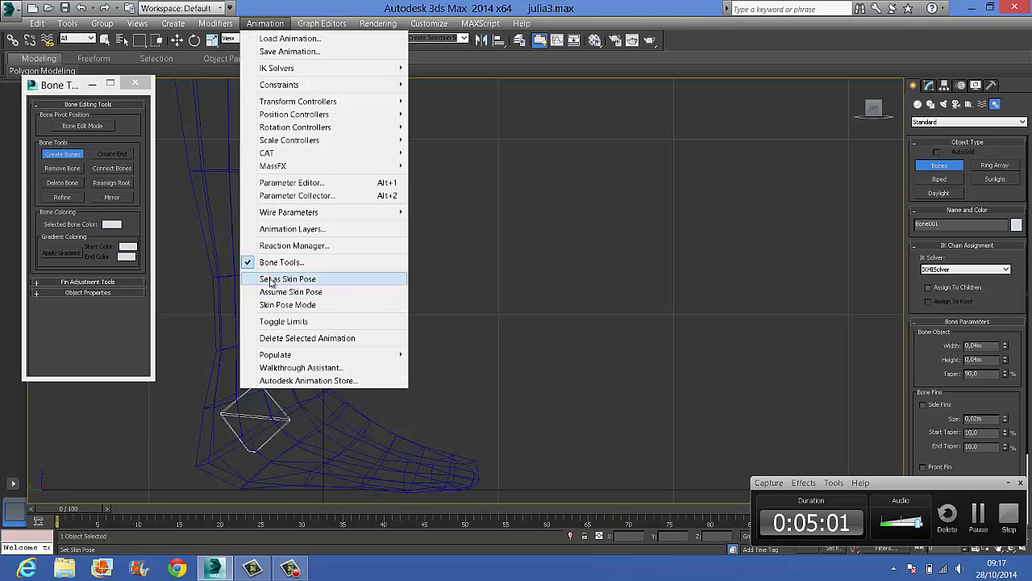
left_click(48, 91)
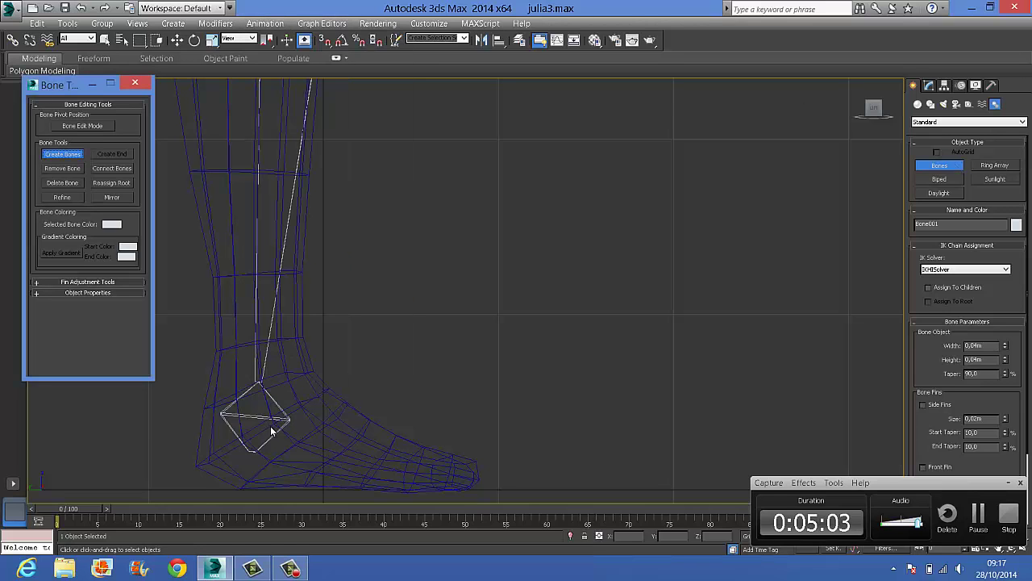
left_click(279, 381)
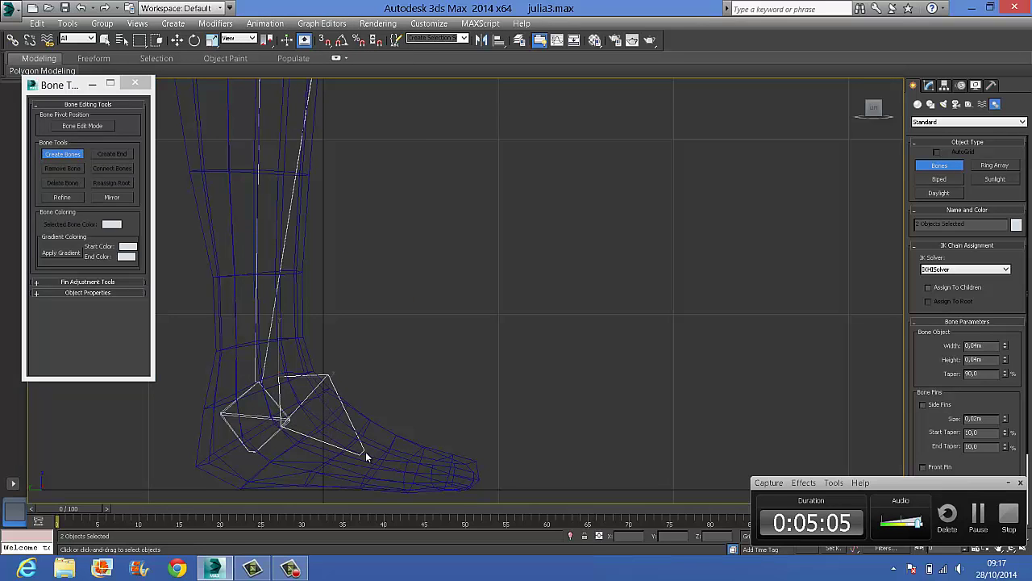
left_click(363, 464)
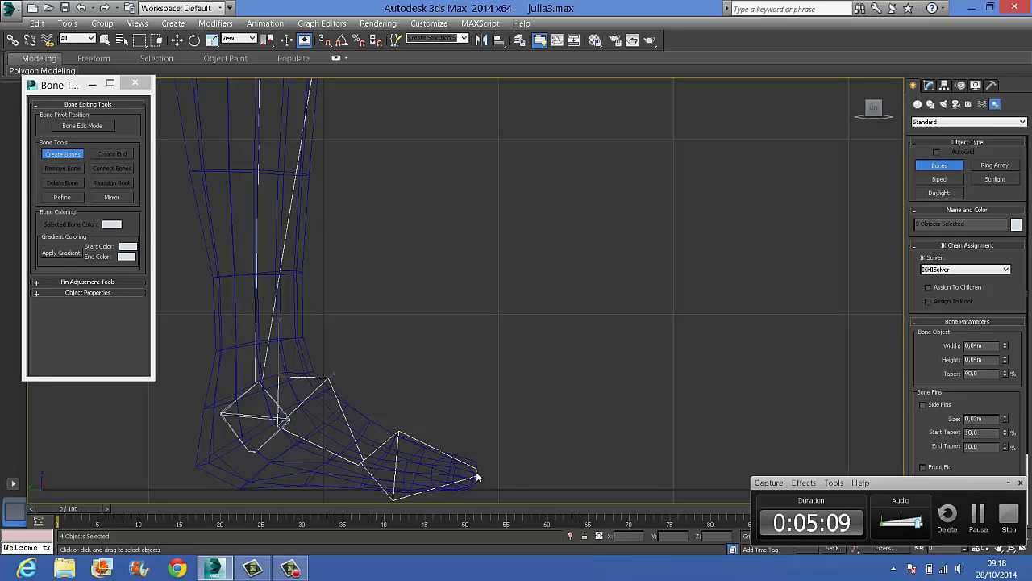
left_click(476, 478)
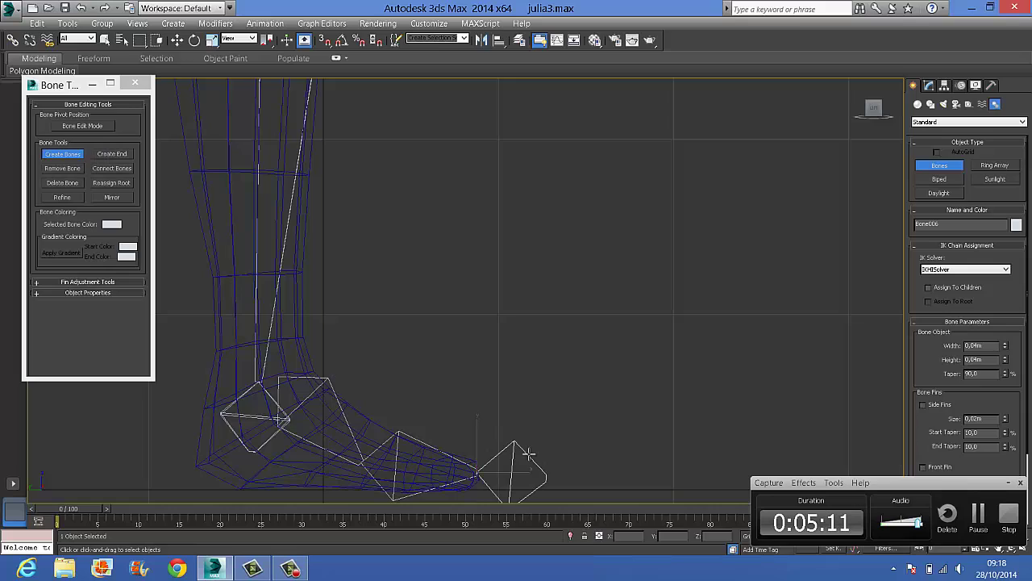
middle_click_drag(547, 416, 569, 314, "alt")
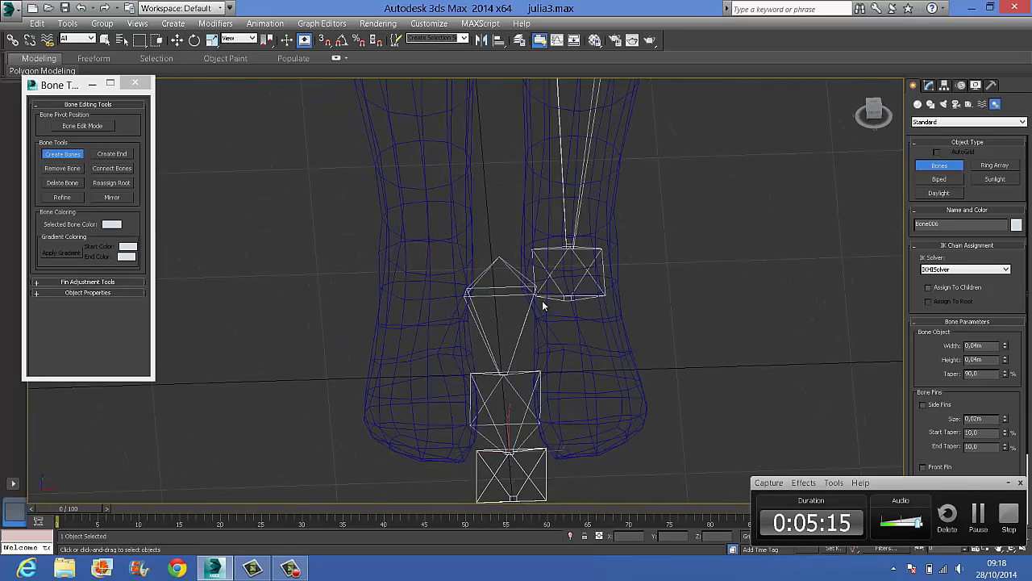
left_click(73, 152)
- Select the foot chain's first bone with the Move tool and start choosing an alignment tool for it
key("w")
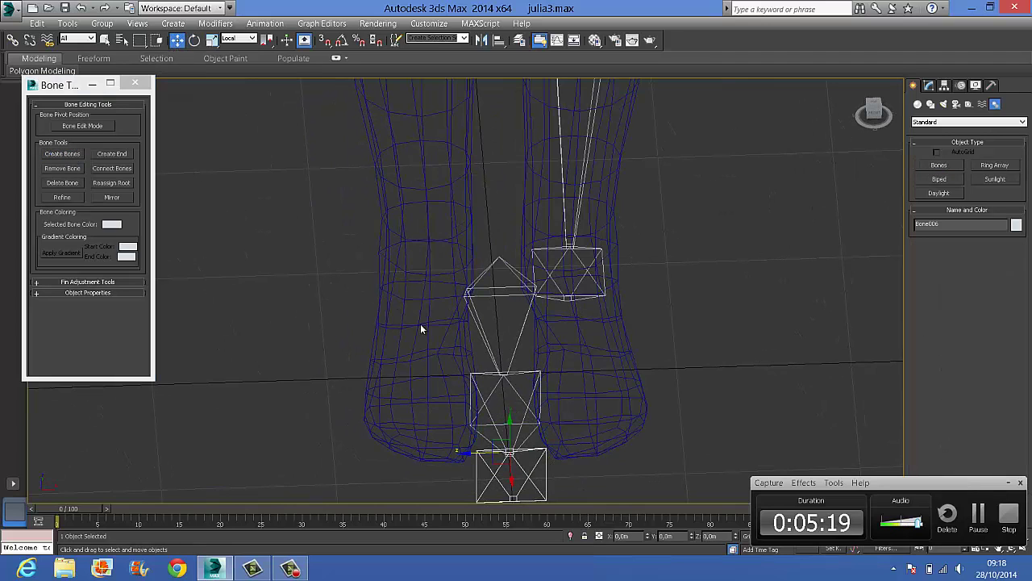
left_click(500, 288)
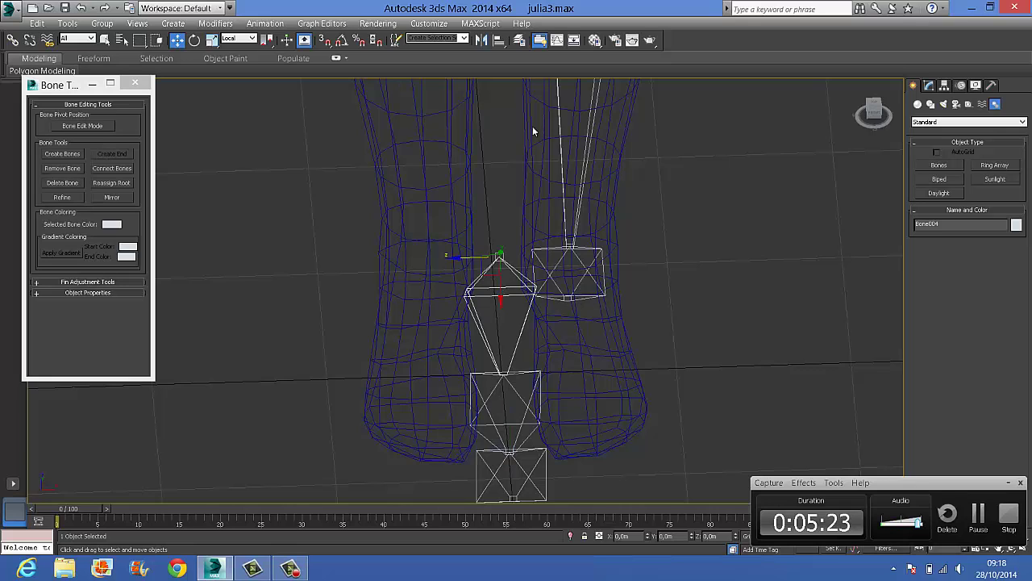
left_click(505, 45)
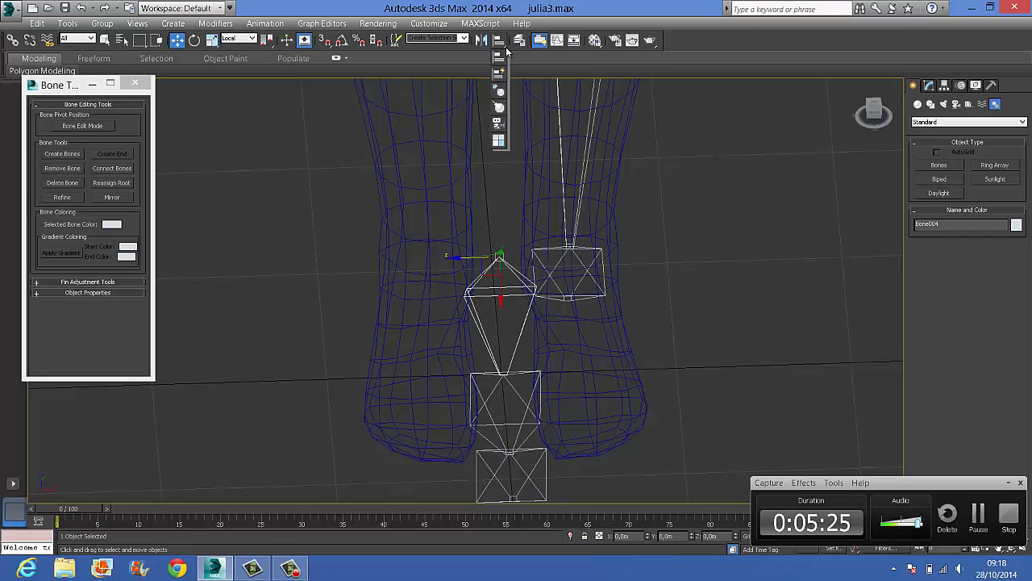
- Align the foot bone chain to the end bone at the ankle of the leg bone chain
left_click_drag(506, 50, 506, 72)
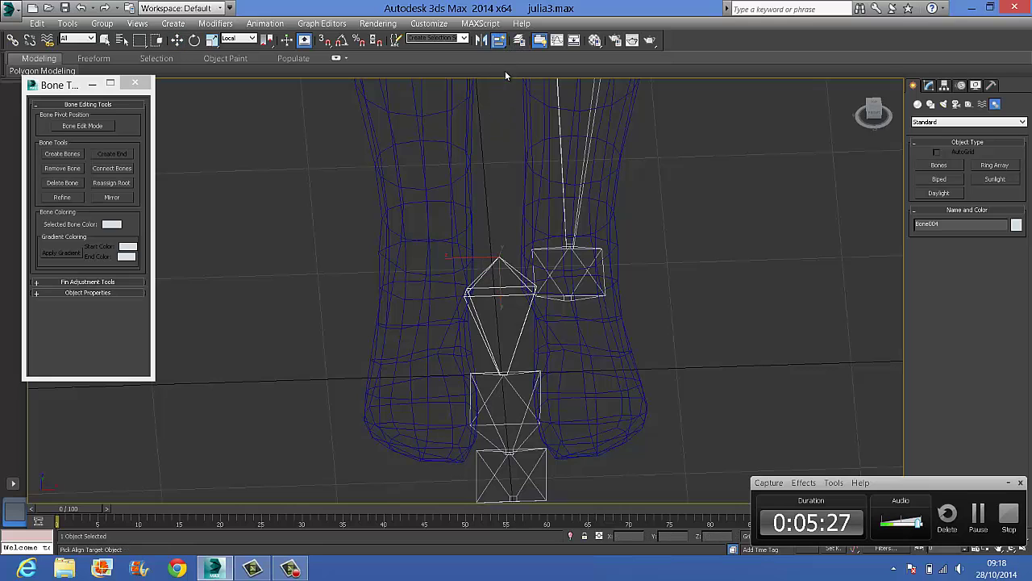
left_click(546, 253)
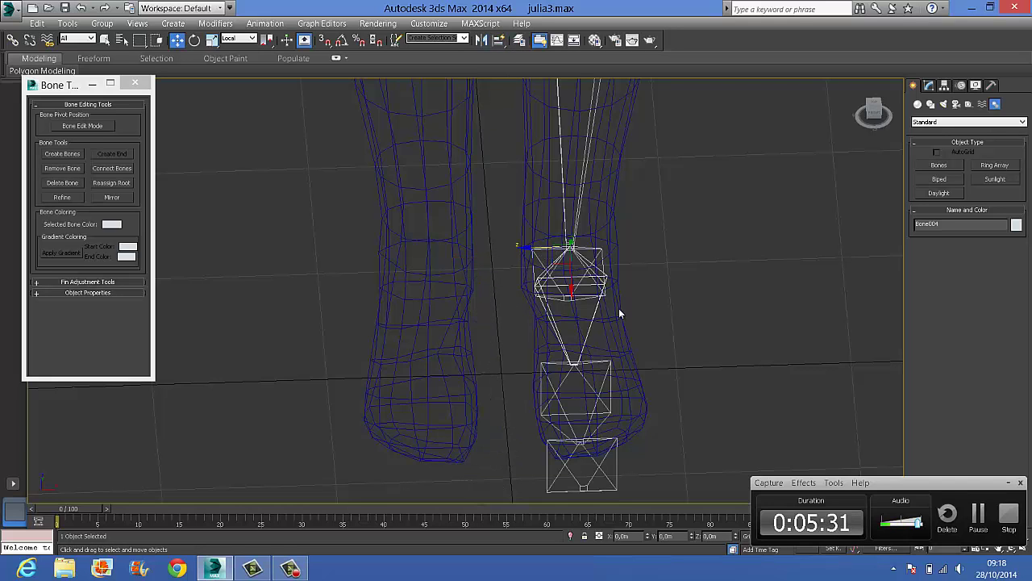
- In Bone Edit Mode, move the toe's end bone slightly forward along its local X axis to lengthen the toe bone
middle_click_drag(621, 309, 719, 297, "alt")
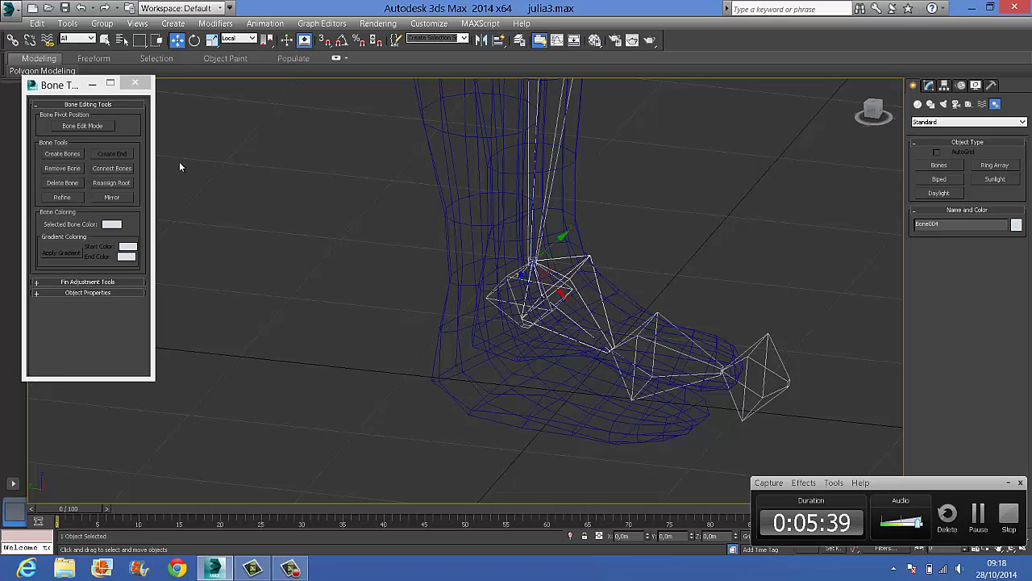
left_click(84, 127)
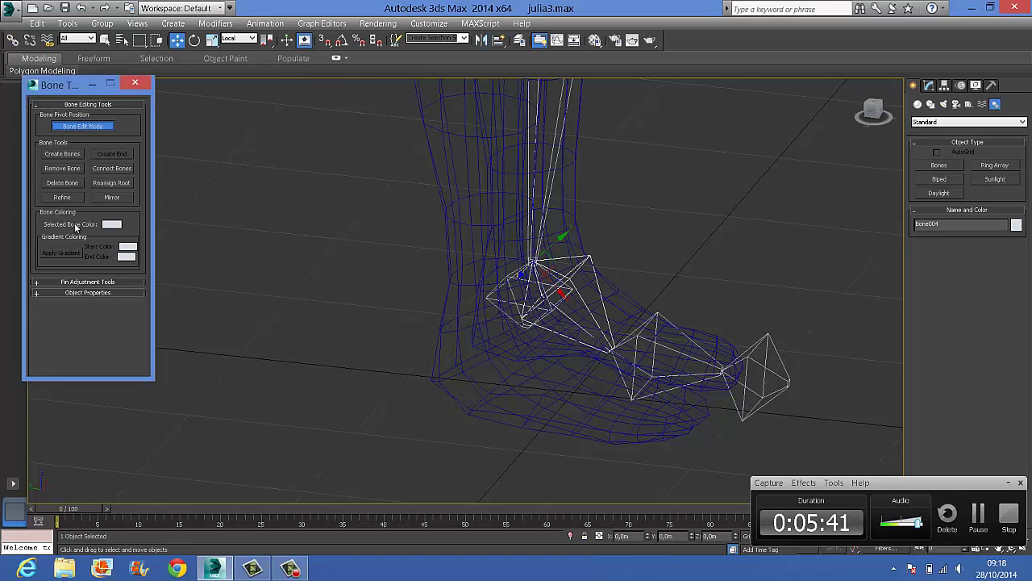
left_click(764, 391)
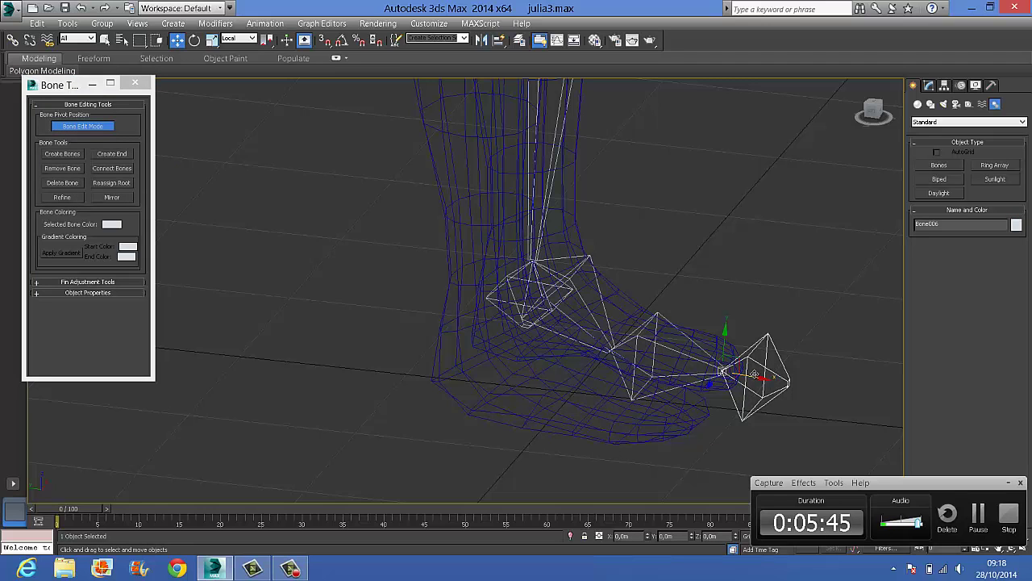
left_click_drag(753, 376, 769, 379)
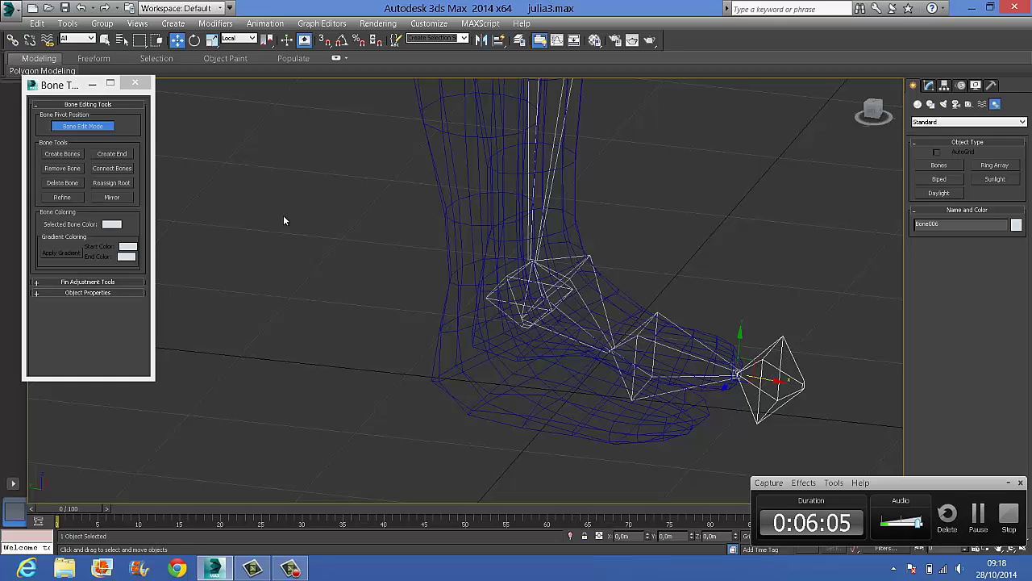
left_click(93, 128)
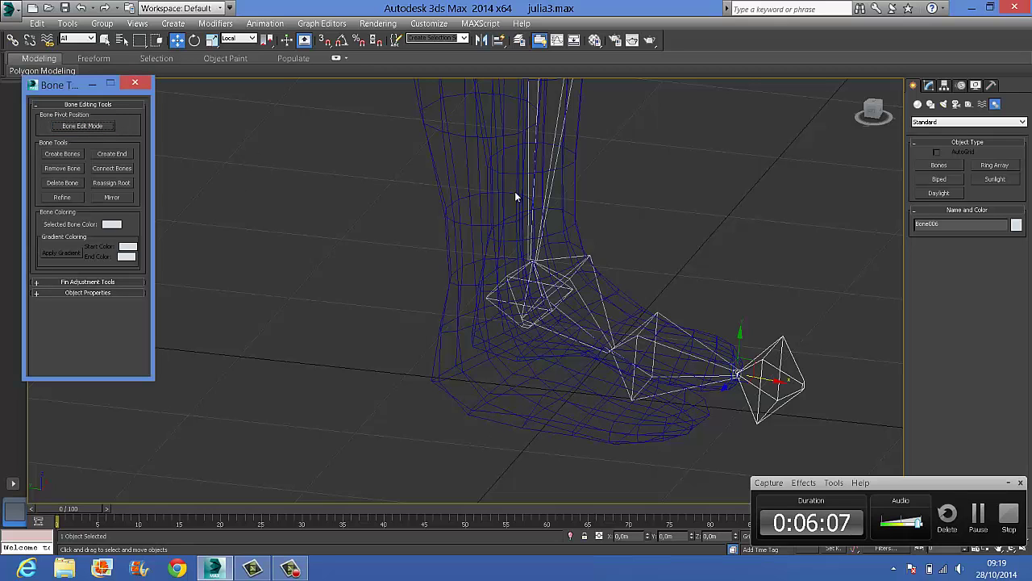
- Link the first foot bone to the ankle end bone as its parent
middle_click_drag(626, 232, 581, 261, "alt")
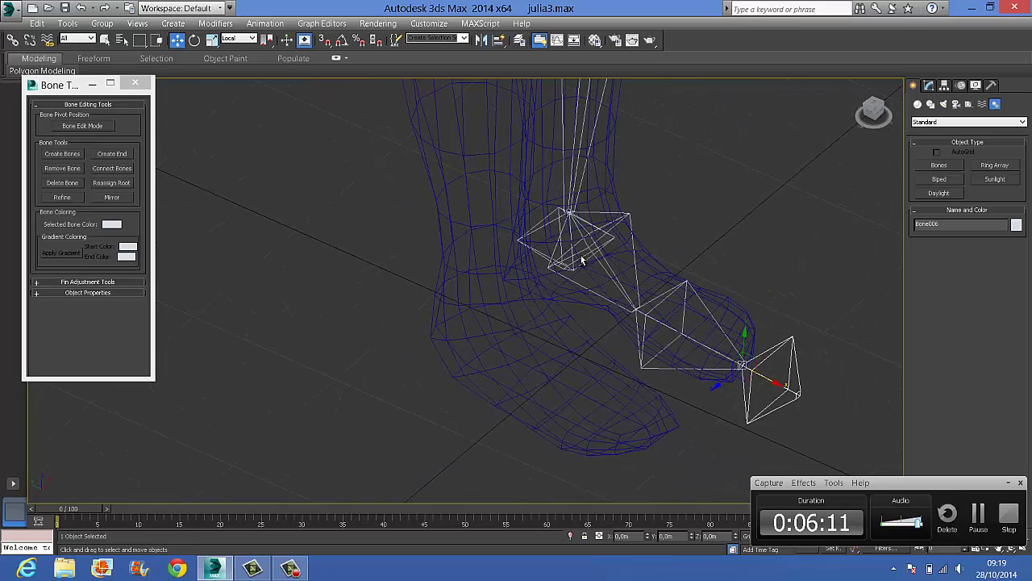
left_click(610, 279)
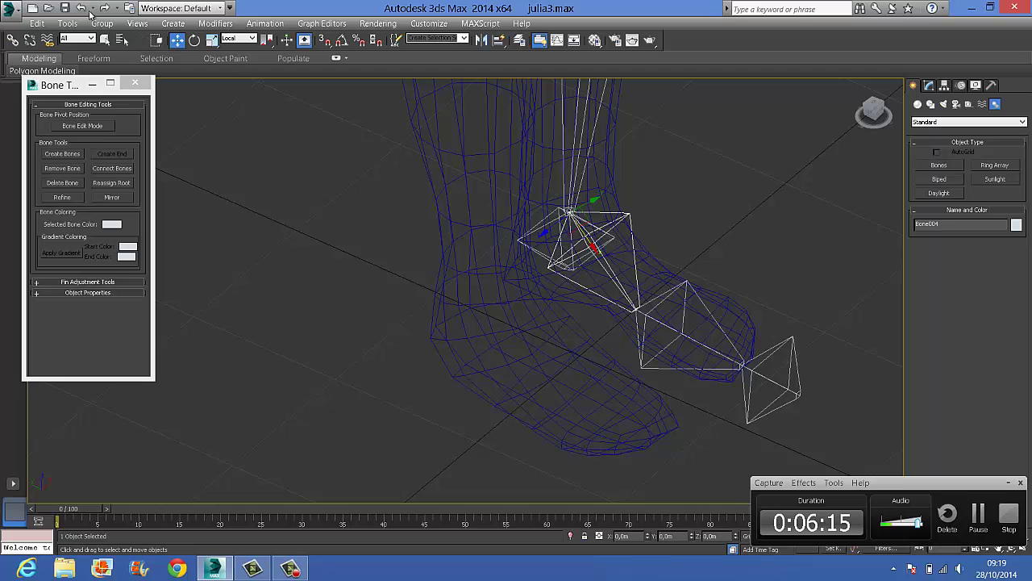
middle_click_drag(645, 292, 621, 267, "alt")
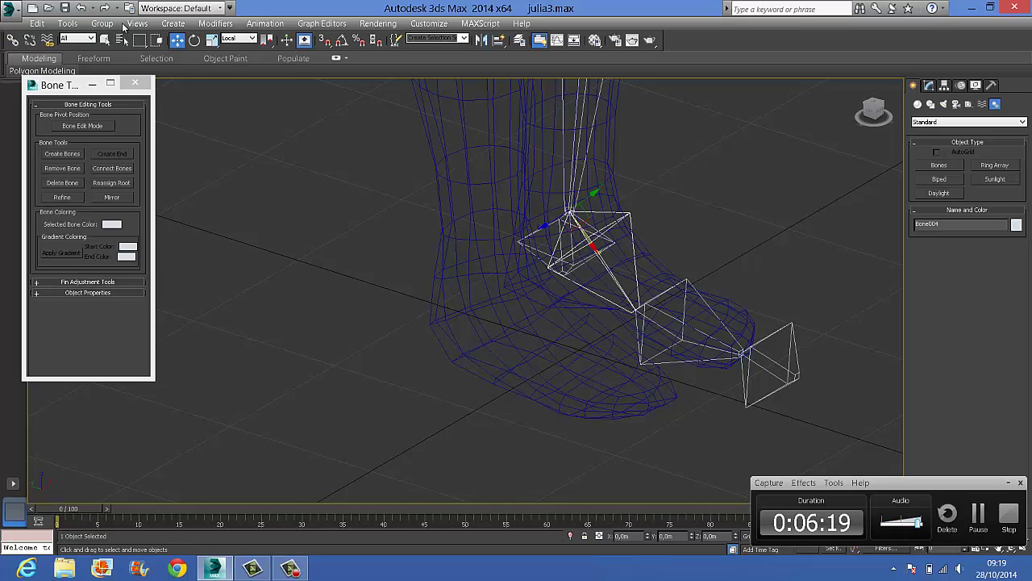
left_click(13, 40)
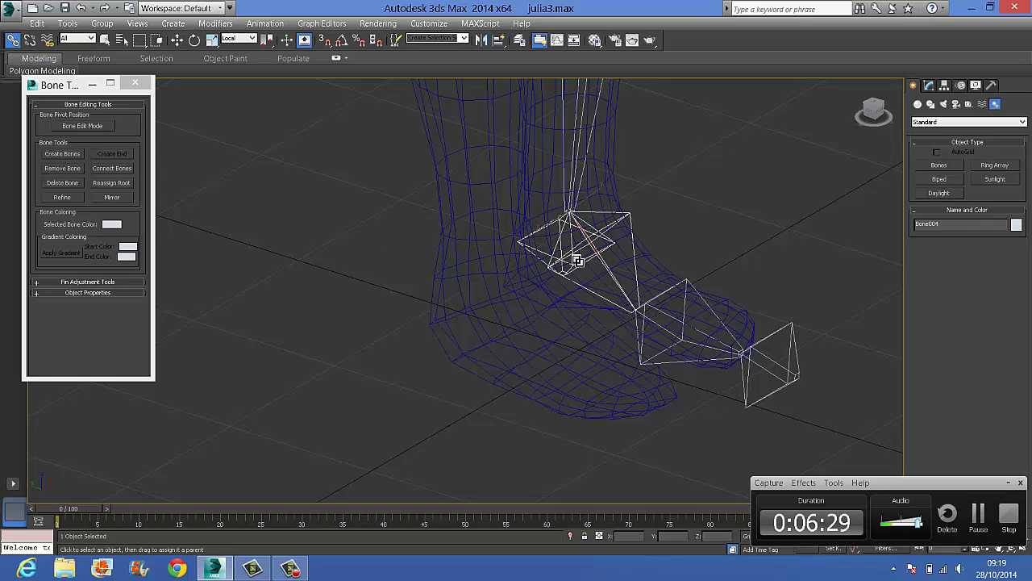
middle_click_drag(676, 300, 535, 239, "alt")
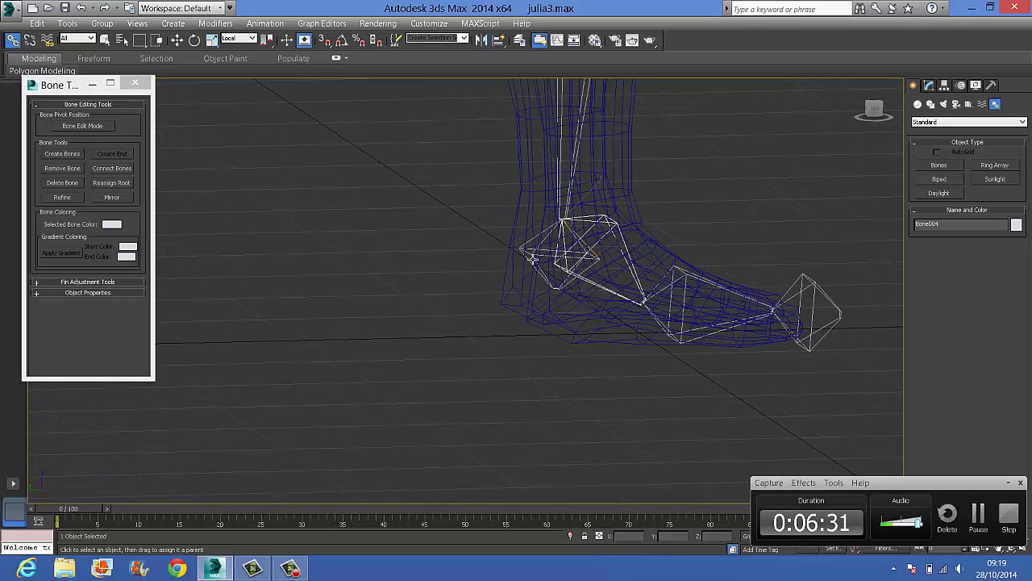
middle_click_drag(556, 282, 571, 328, "alt")
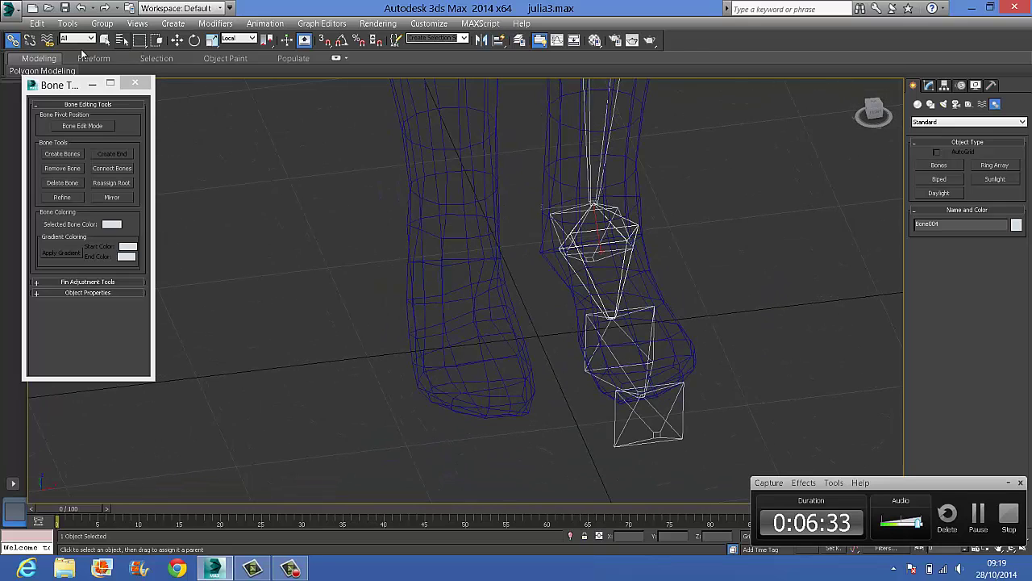
left_click(177, 40)
- Select the thigh bone with all its children to check that the whole leg chain is linked
scroll(674, 298, "down", 3)
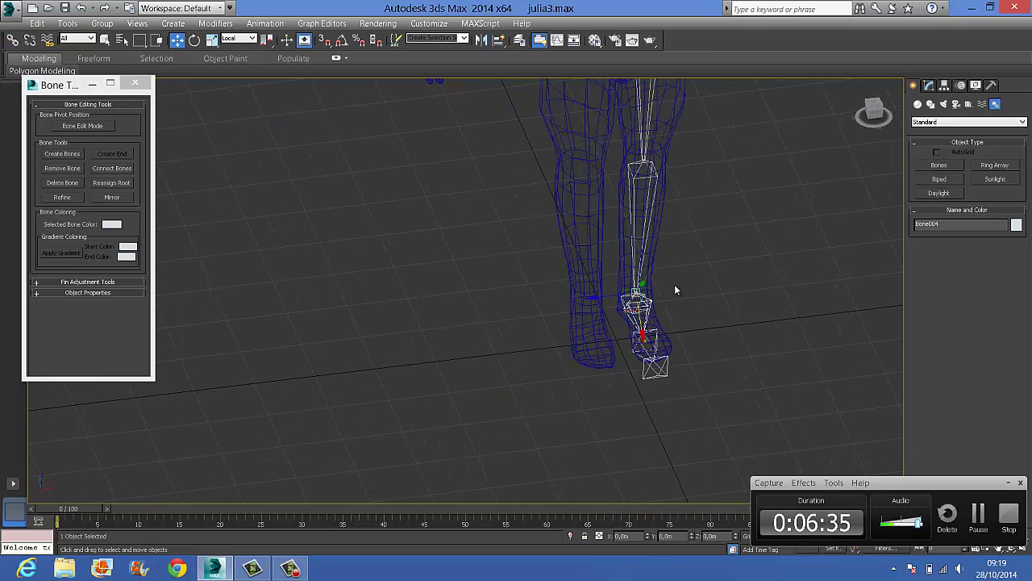
scroll(566, 174, "down", 4)
left_click(565, 159)
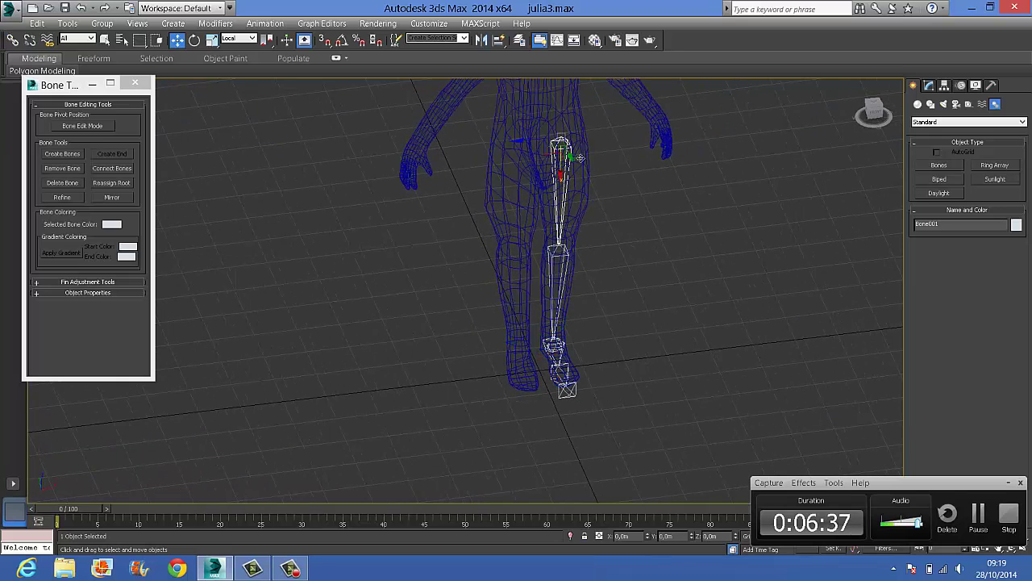
mouse_move(575, 138)
left_mouse_down()
mouse_move(548, 135)
mouse_move(587, 135)
left_mouse_up()
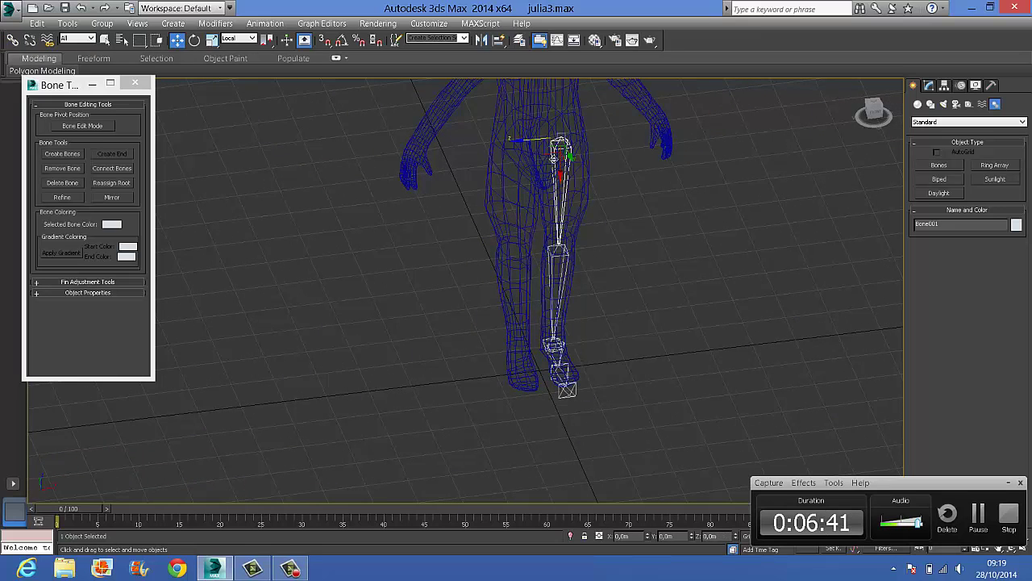
double_click(555, 158)
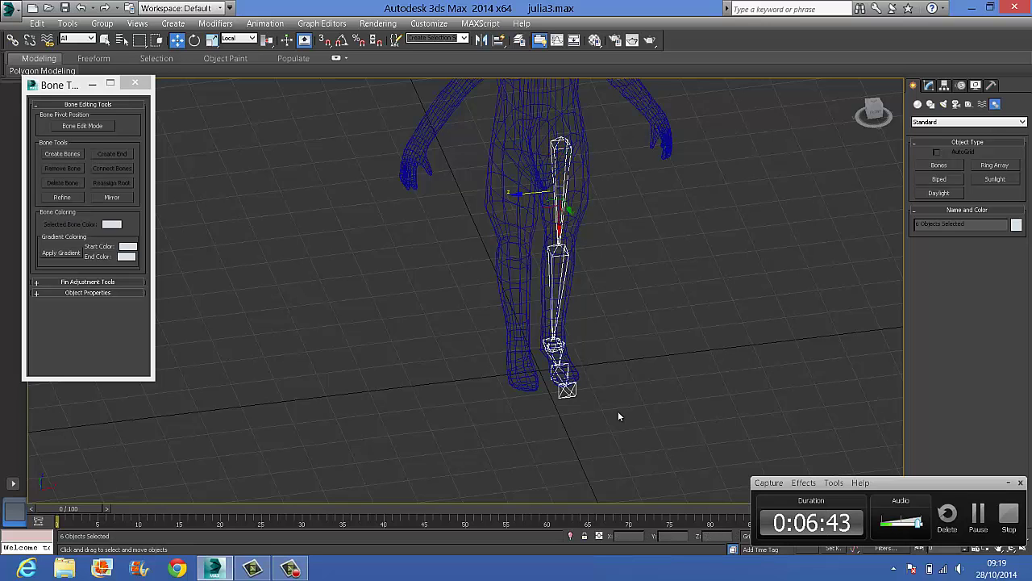
left_click(636, 302)
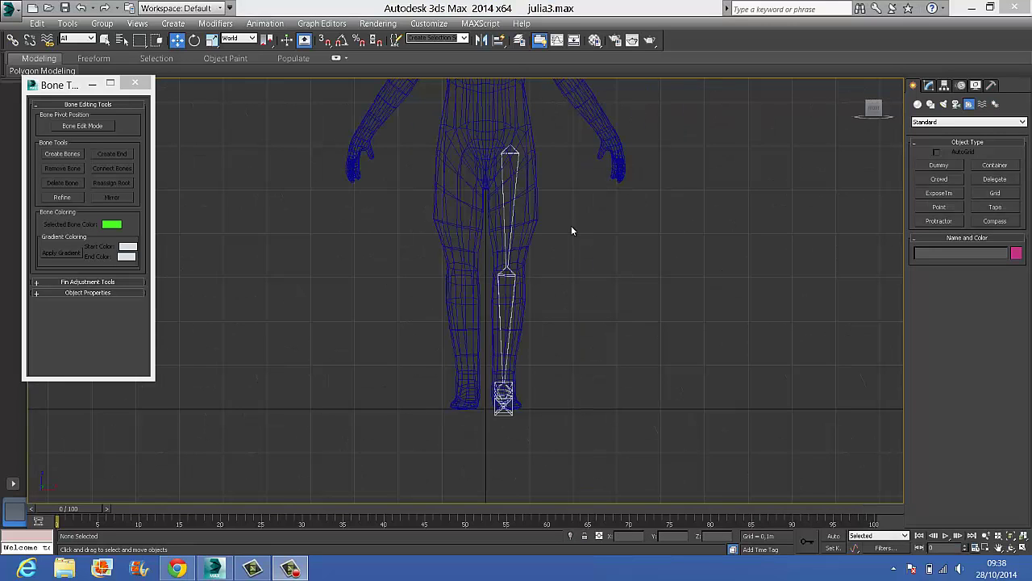
- Rename the thigh bone as Bn_L_thigh01
middle_click_drag(604, 384, 489, 350, "alt")
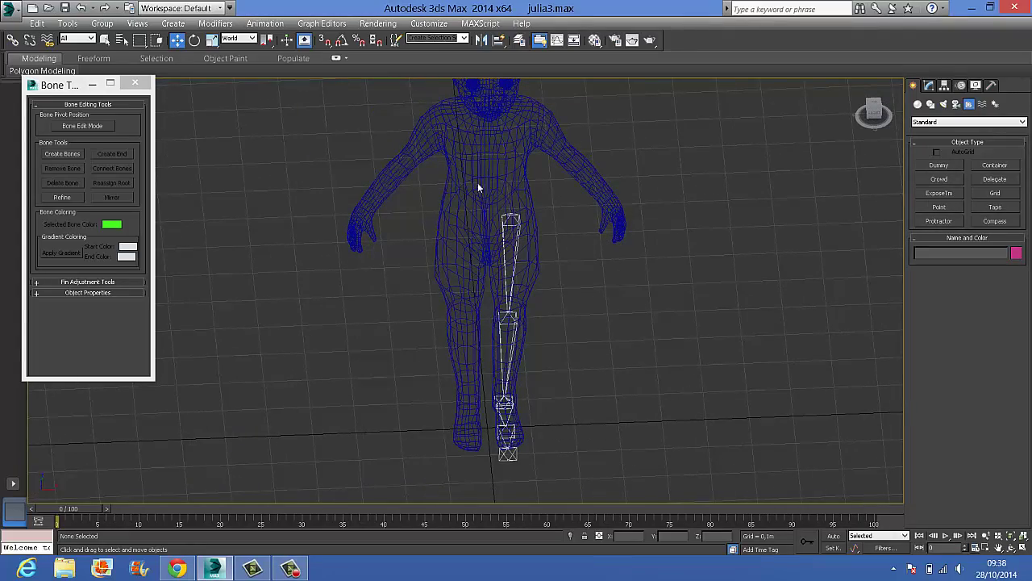
scroll(602, 285, "up", 5)
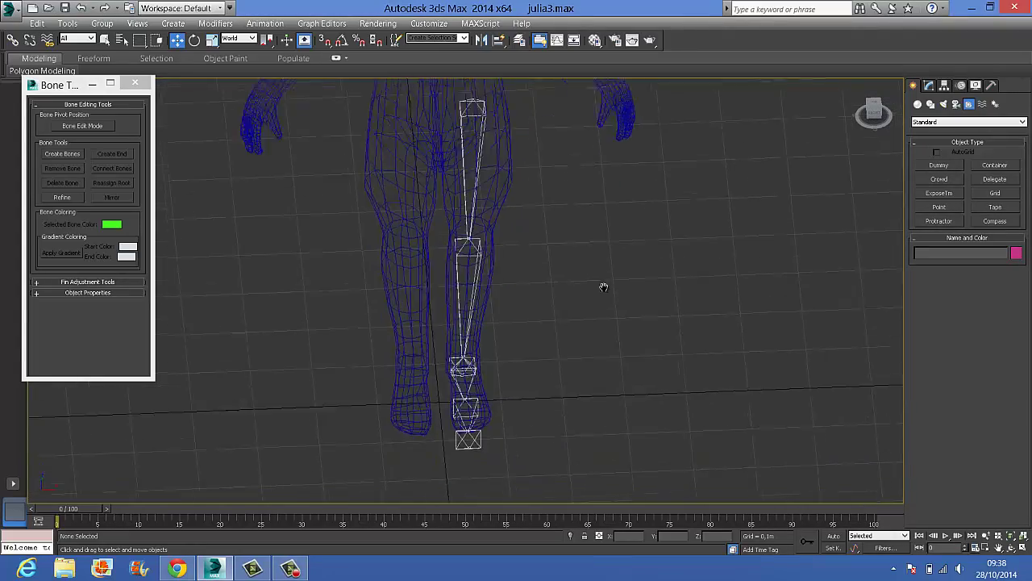
scroll(581, 274, "up", 2)
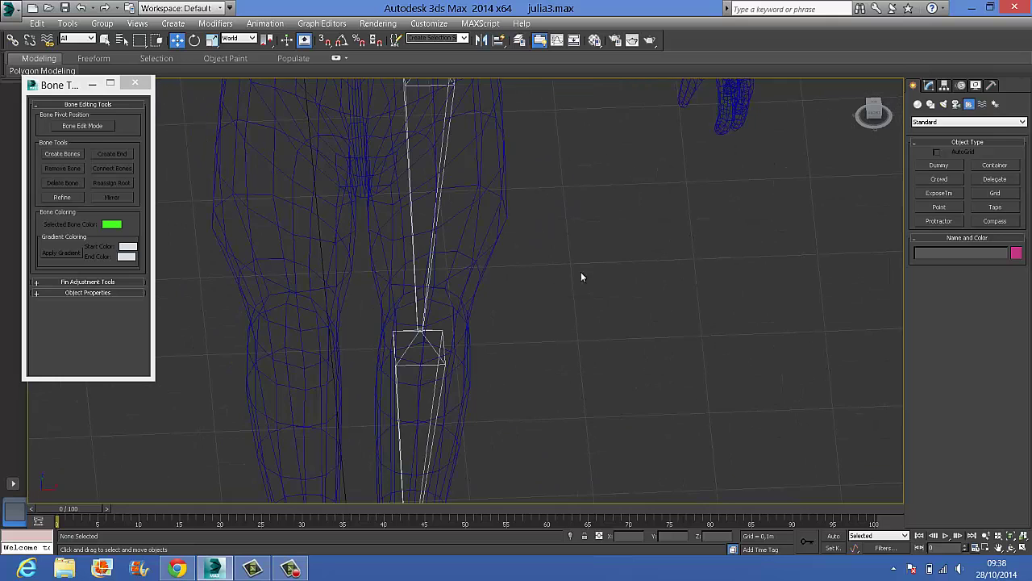
left_click(448, 137)
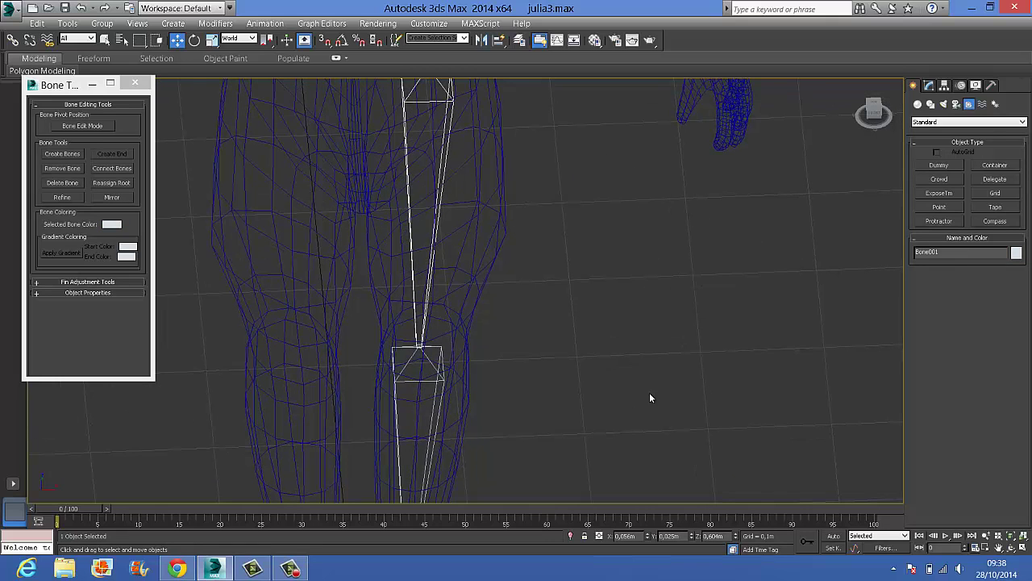
left_click_drag(954, 252, 864, 254)
type("B")
type("ri")
type("_L_")
type("th")
type("igh")
type("01")
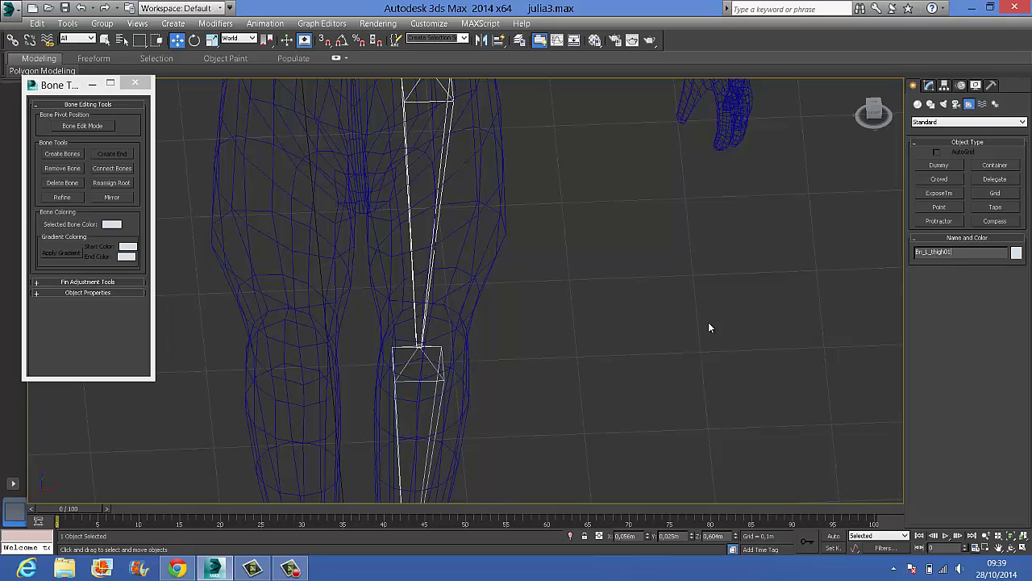
- Copy the thigh bone's name to the shin bone and change it to Bn_L_shin01
left_click_drag(958, 255, 889, 252)
key("ctrl+c")
left_click(439, 355)
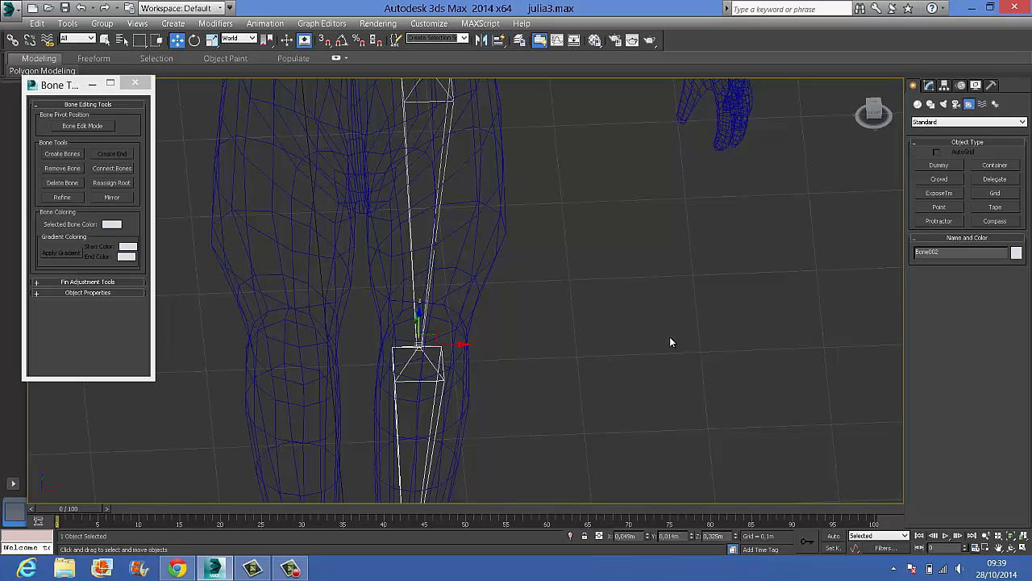
double_click(938, 252)
key("ctrl+v")
left_click_drag(932, 253, 947, 253)
type("shin")
- Rename the end bone at the ankle as Be_L_Ankle01, adapting the thigh bone's copied name
scroll(673, 234, "down", 3)
middle_click_drag(647, 356, 565, 374, "alt")
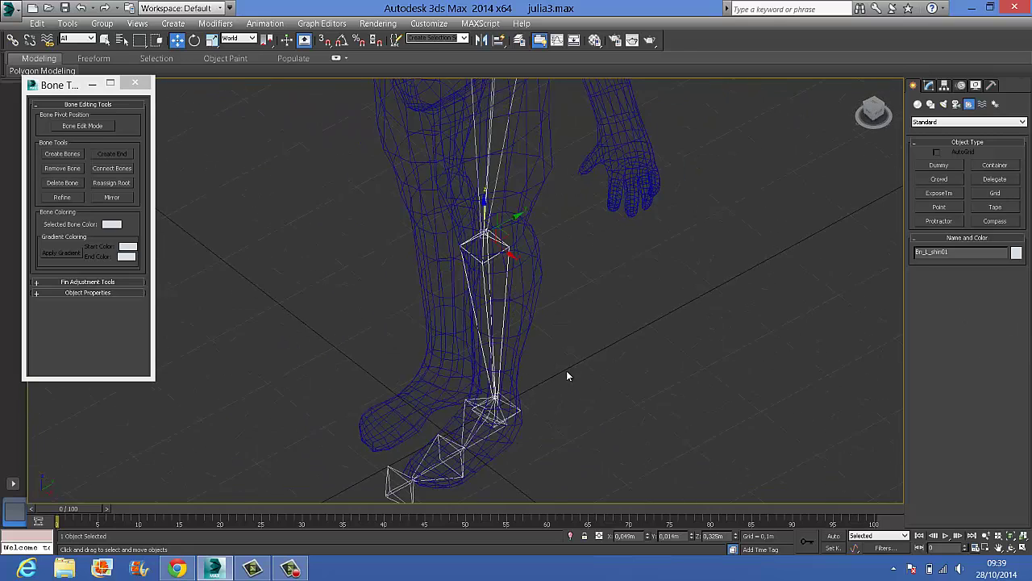
scroll(591, 272, "up", 4)
left_click(536, 287)
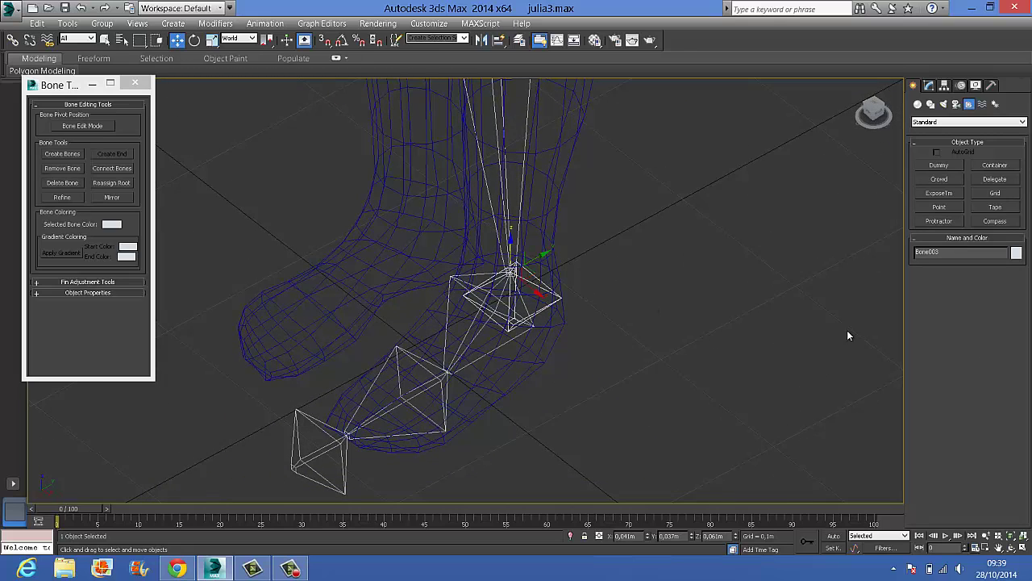
double_click(966, 253)
type("Bn_L_thigh01")
left_click(918, 256)
key("ctrl+c")
left_click(921, 258)
key("BackSpace")
type("e")
double_click(953, 255)
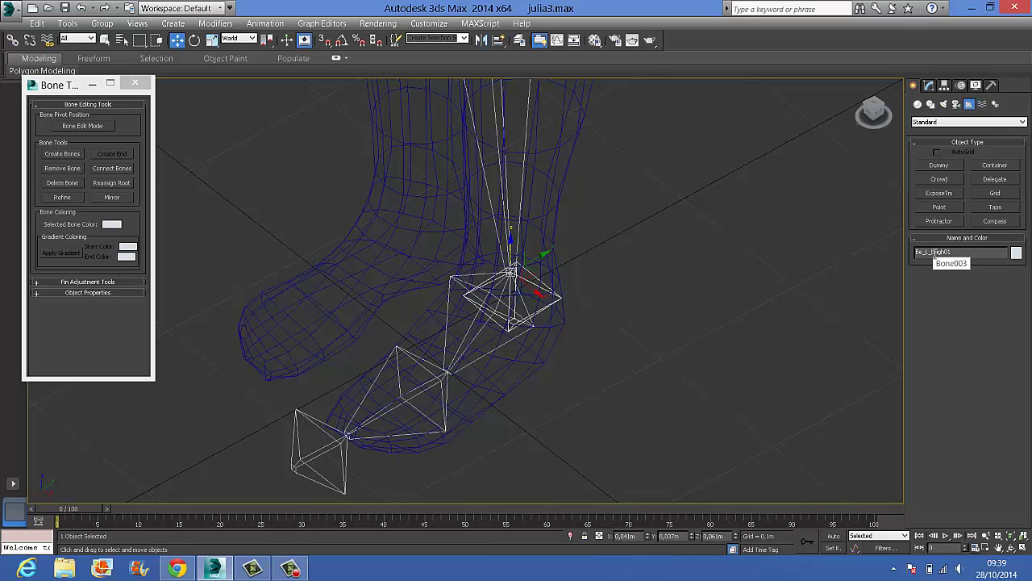
left_click_drag(931, 253, 946, 253)
type("Ankle")
double_click(951, 252)
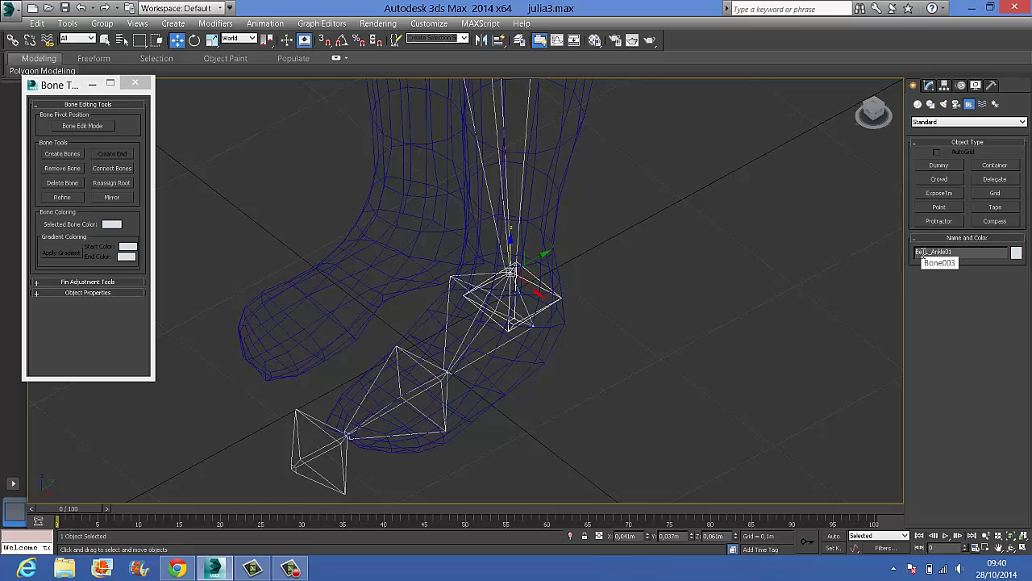
type("Be_L_Ankle01")
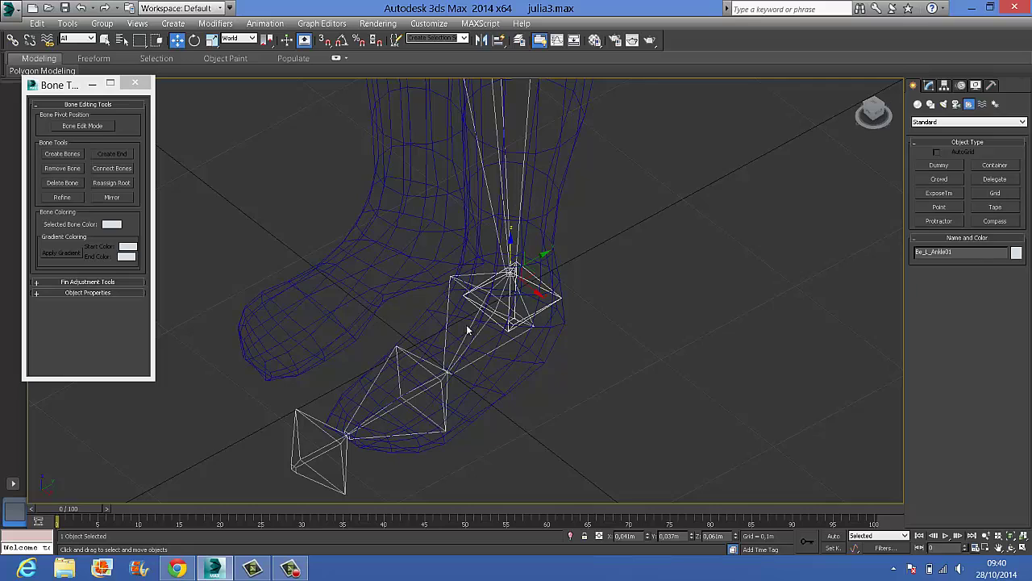
- Rename the first foot bone, running from the ankle to the ball of the foot, as Bn_L_ankle01
left_click(498, 327)
double_click(939, 254)
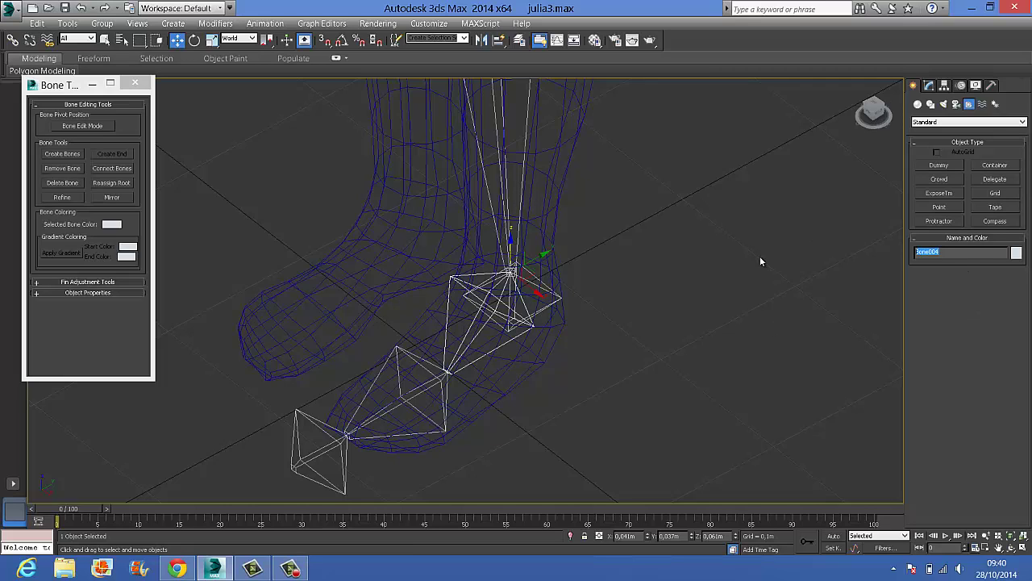
key("ctrl+v")
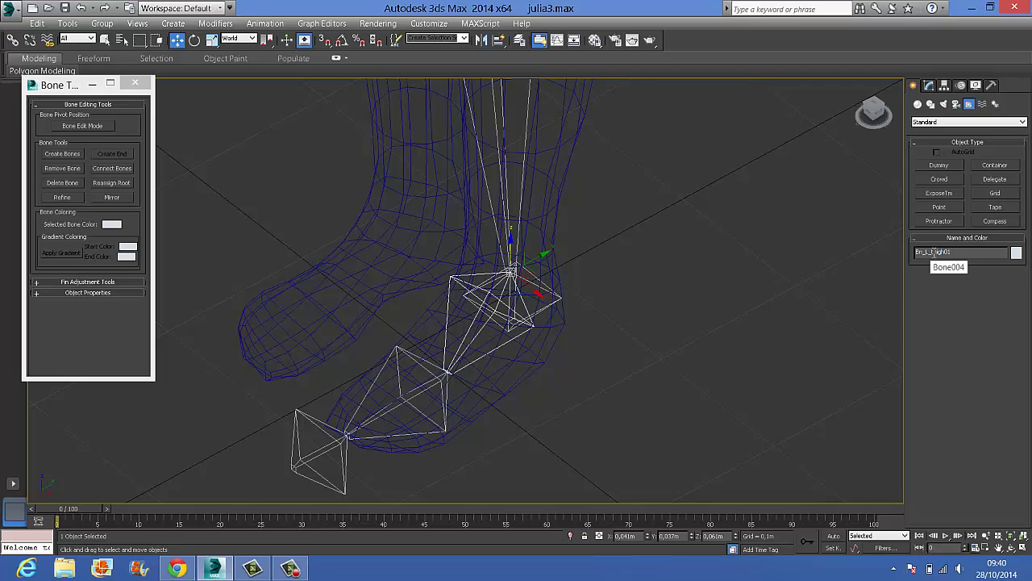
left_click_drag(932, 251, 945, 250)
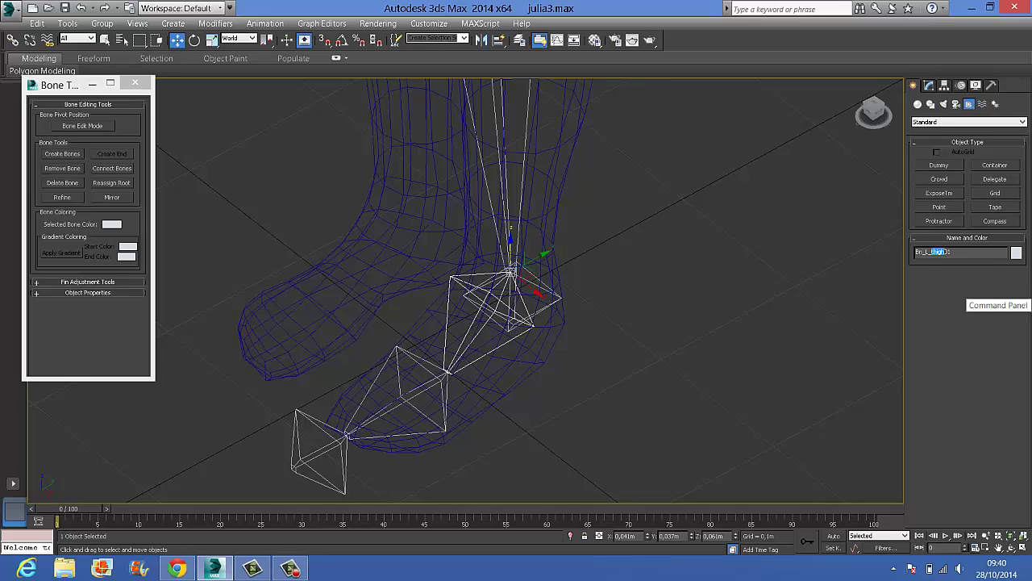
type("ankle")
- Rename the second foot bone, running from the ball of the foot to the toe, as Bn_L_foot01
left_click(427, 371)
left_click(921, 252)
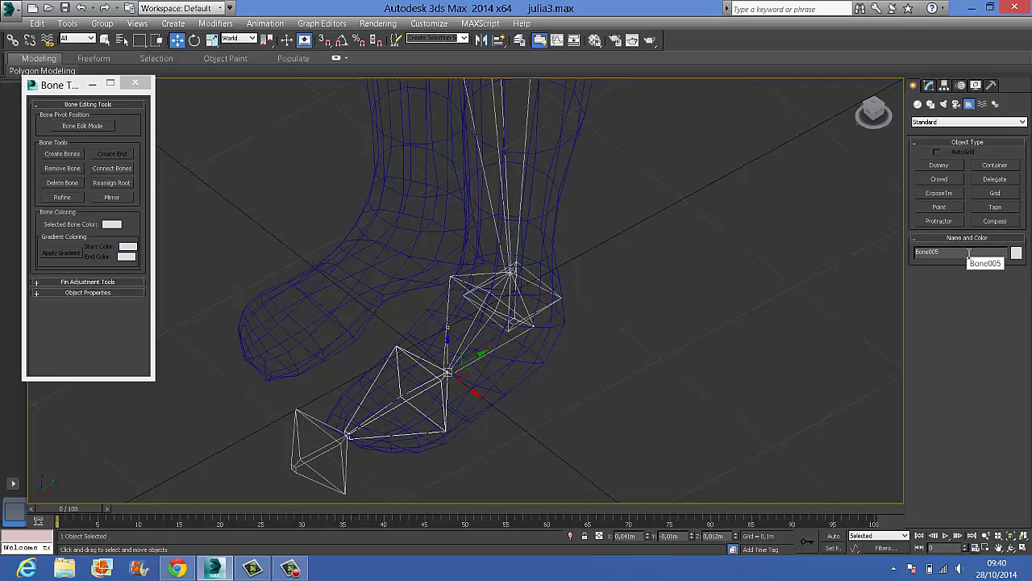
key("ctrl+v")
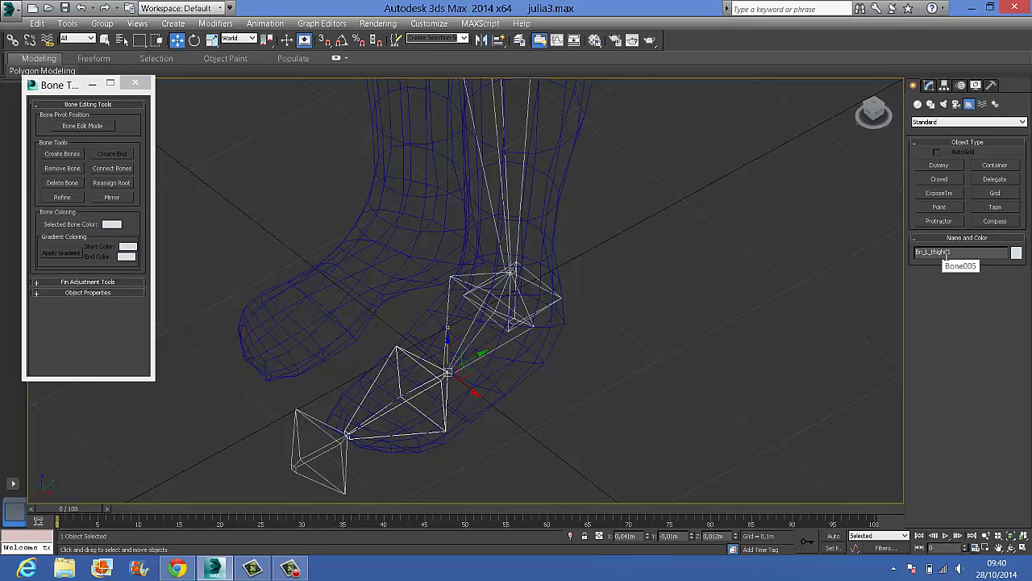
left_click_drag(925, 253, 934, 253)
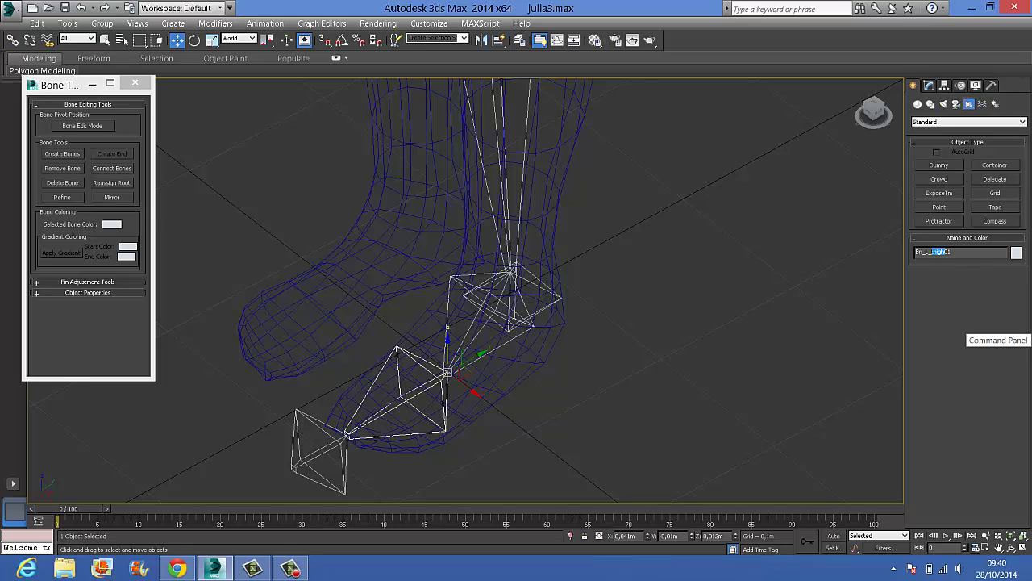
type("foot")
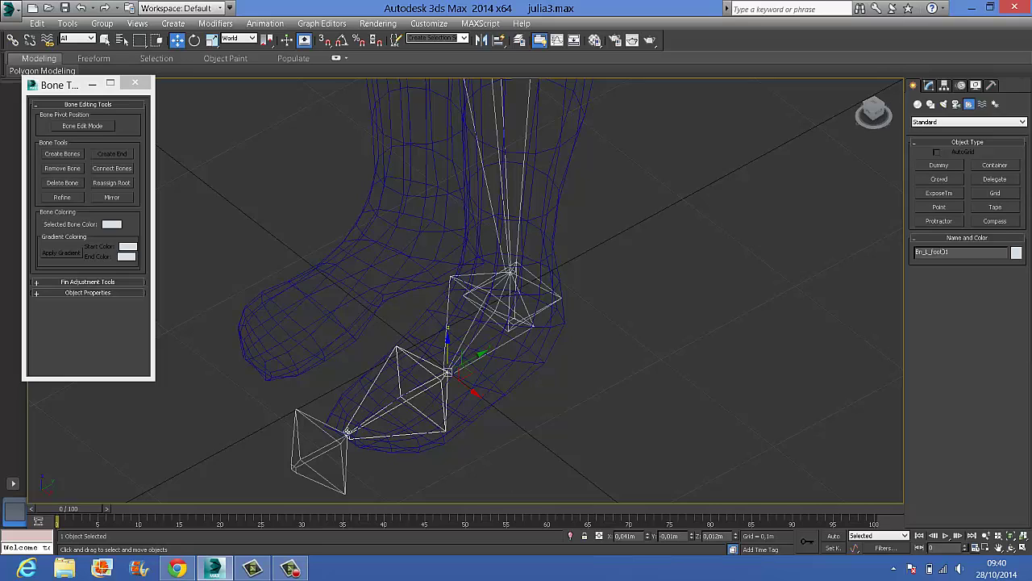
- Rename the end bone at the toe tip as Be_L_toe01, adapting the thigh bone's copied name
left_click(328, 414)
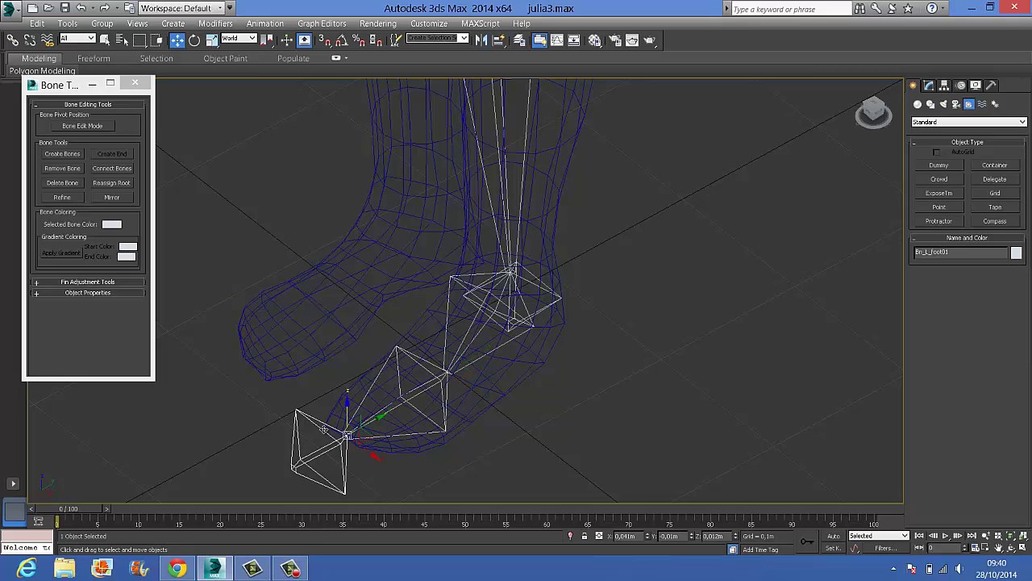
double_click(950, 253)
key("ctrl+v")
left_click(923, 253)
left_click_drag(930, 253, 1027, 370)
type("C")
left_click(685, 261)
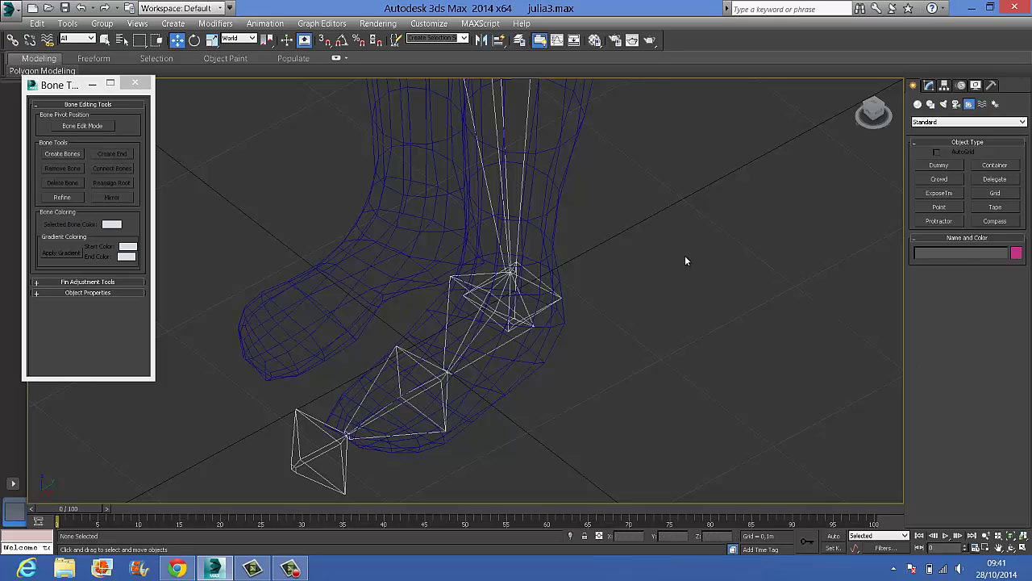
- Create a Point helper, align it to the left thigh bone and set its X position to -0.056 m
scroll(685, 261, "down", 8)
middle_click_drag(720, 272, 780, 247, "alt")
scroll(780, 247, "up", 5)
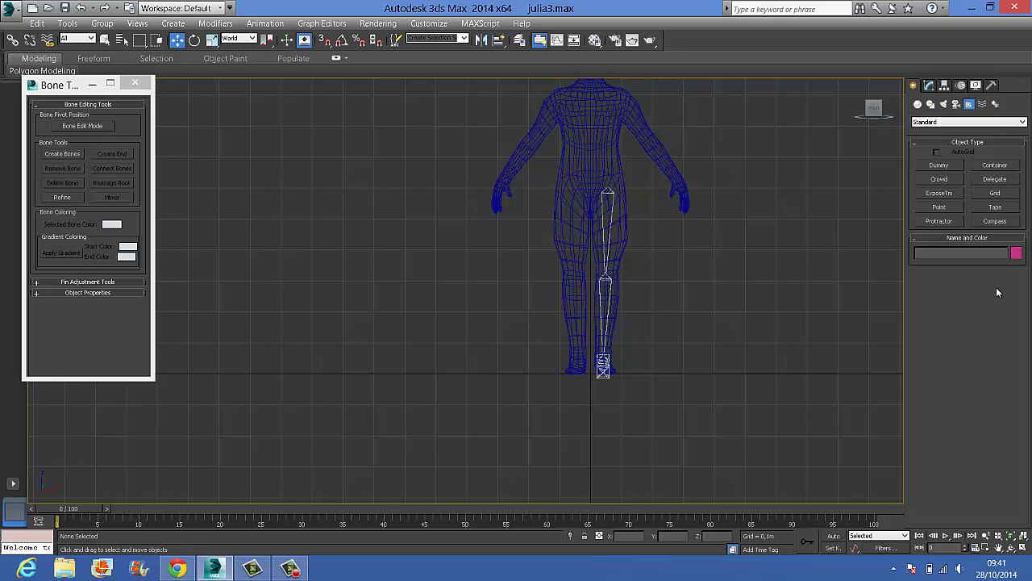
middle_click_drag(650, 294, 614, 347)
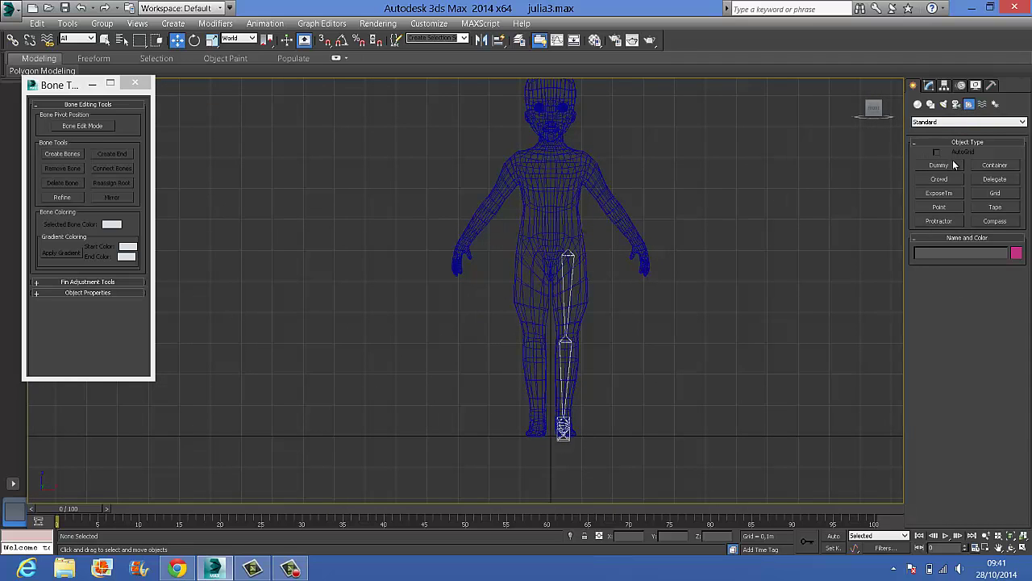
left_click(940, 207)
left_click(719, 238)
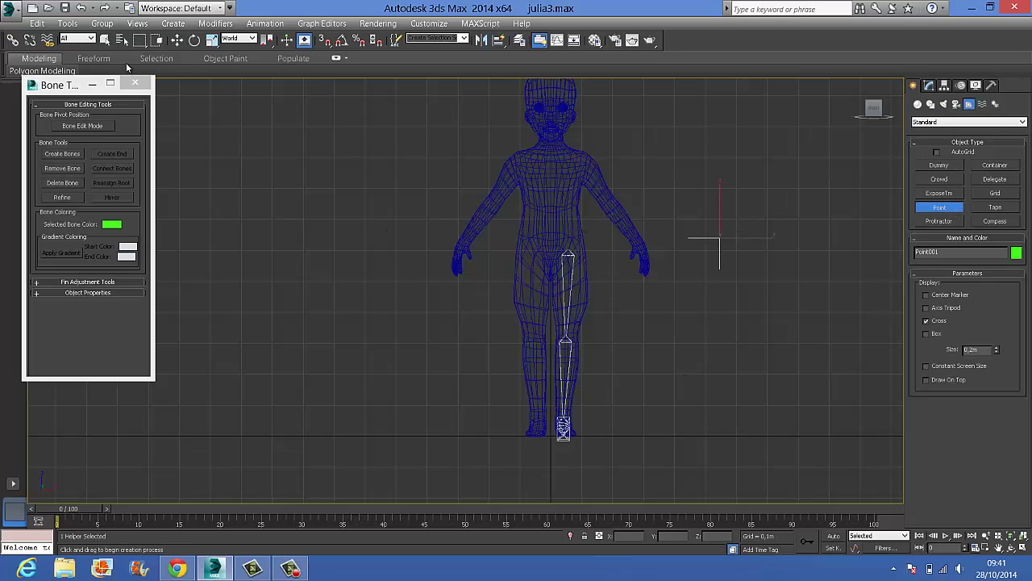
key("w")
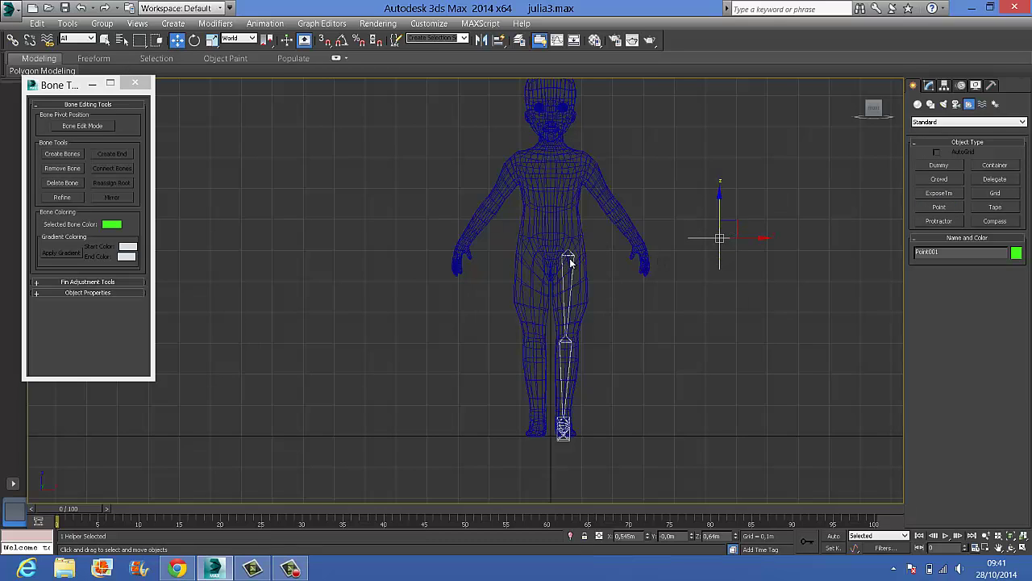
key("alt+a")
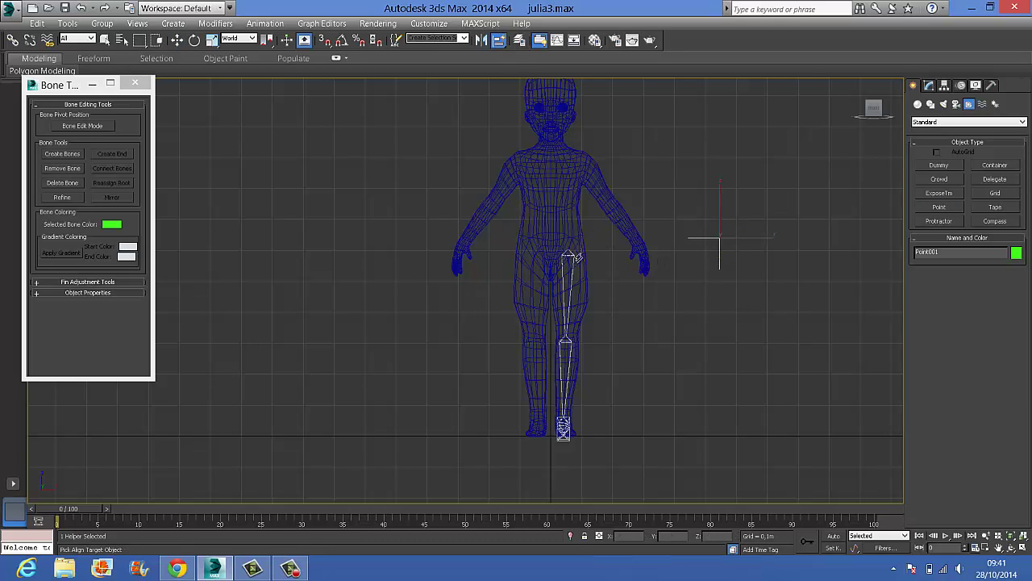
left_click(569, 259)
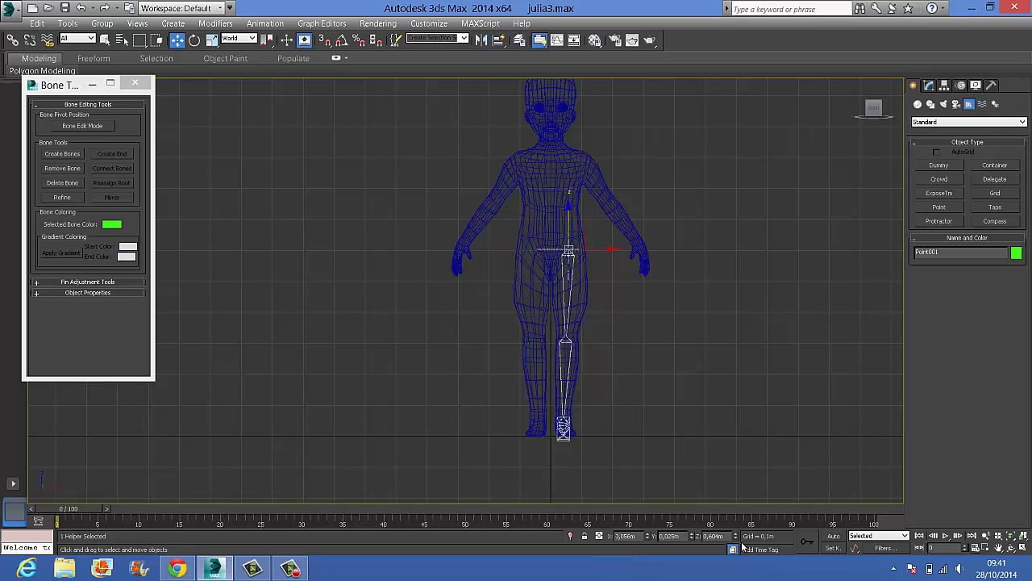
type("-")
key("Return")
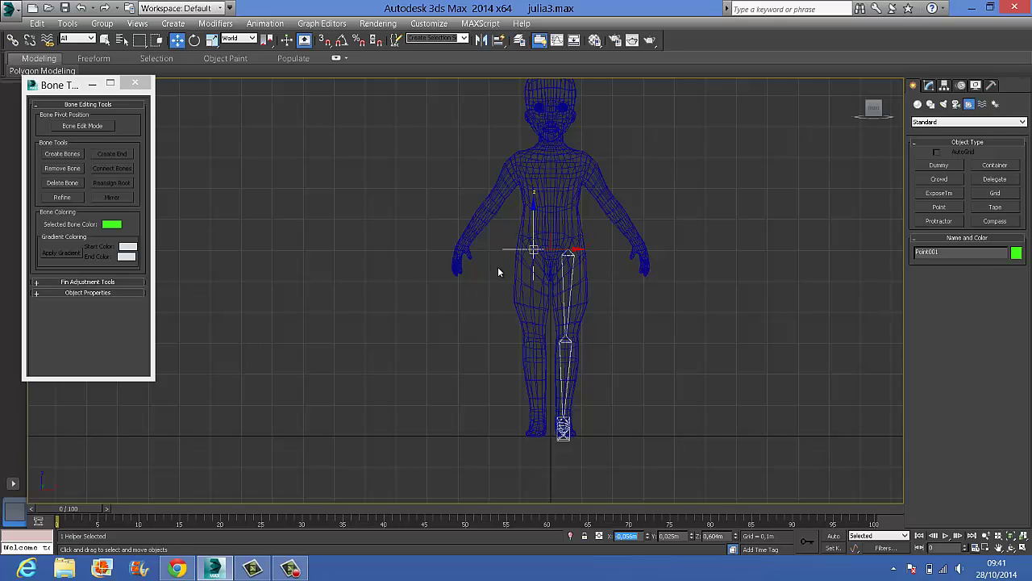
- Mirror the complete left leg and foot bone chain with the bone Mirror tool
double_click(568, 262)
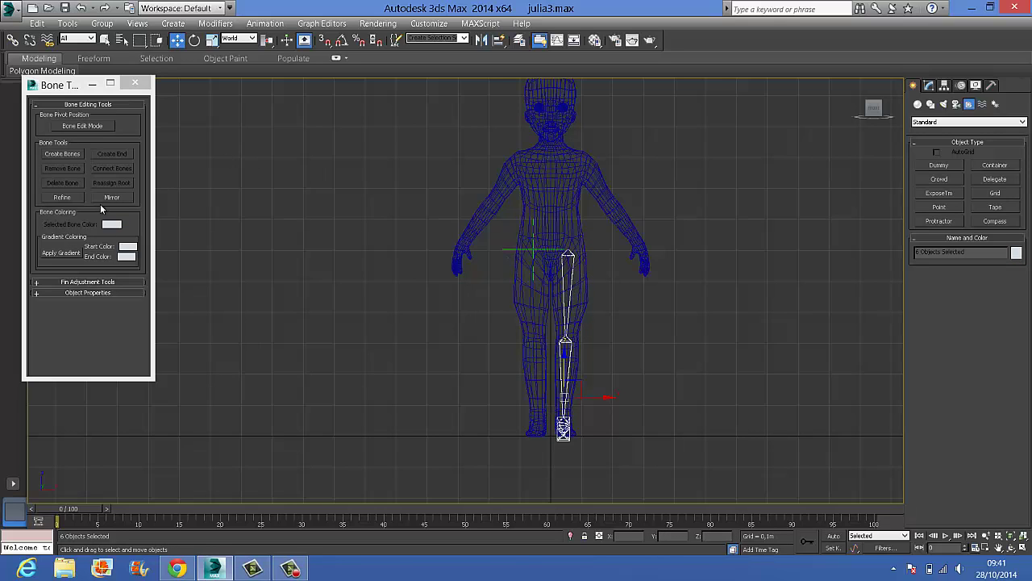
left_click(108, 198)
left_click(138, 266)
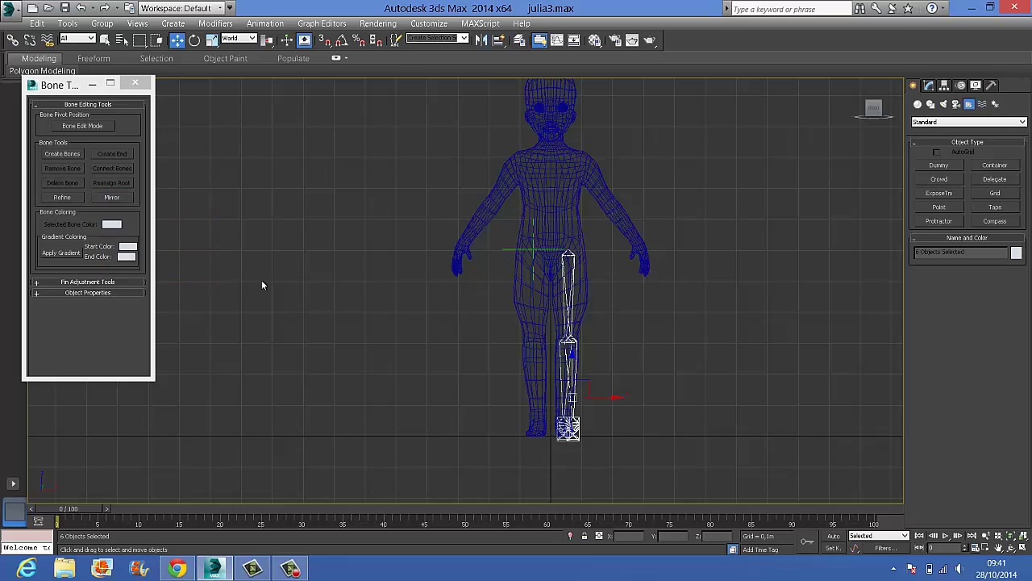
- Move the mirrored leg chain by its thigh bone onto the point helper at the right hip, and delete the helper
left_click(617, 309)
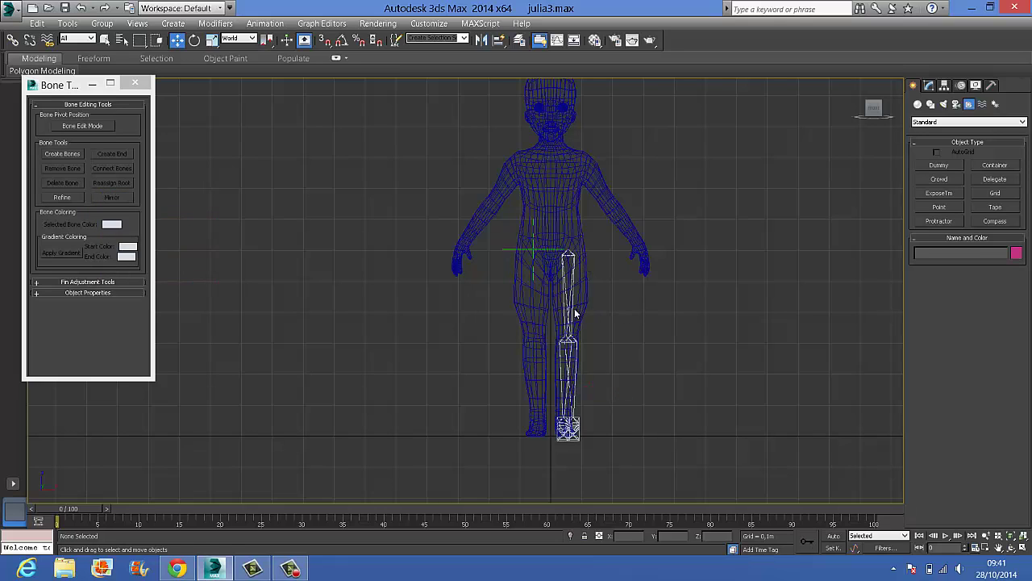
left_click(574, 313)
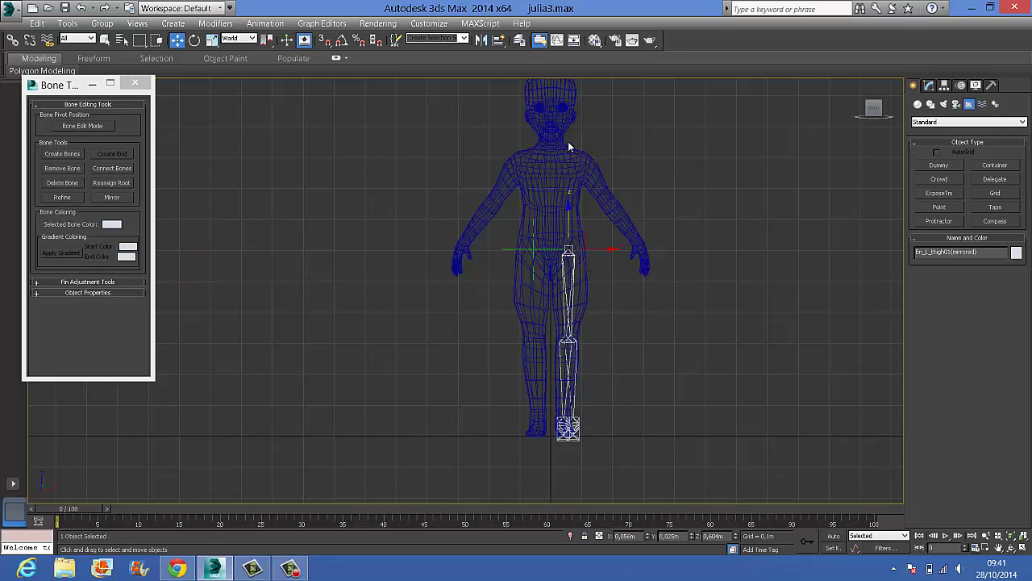
left_click_drag(568, 250, 535, 251)
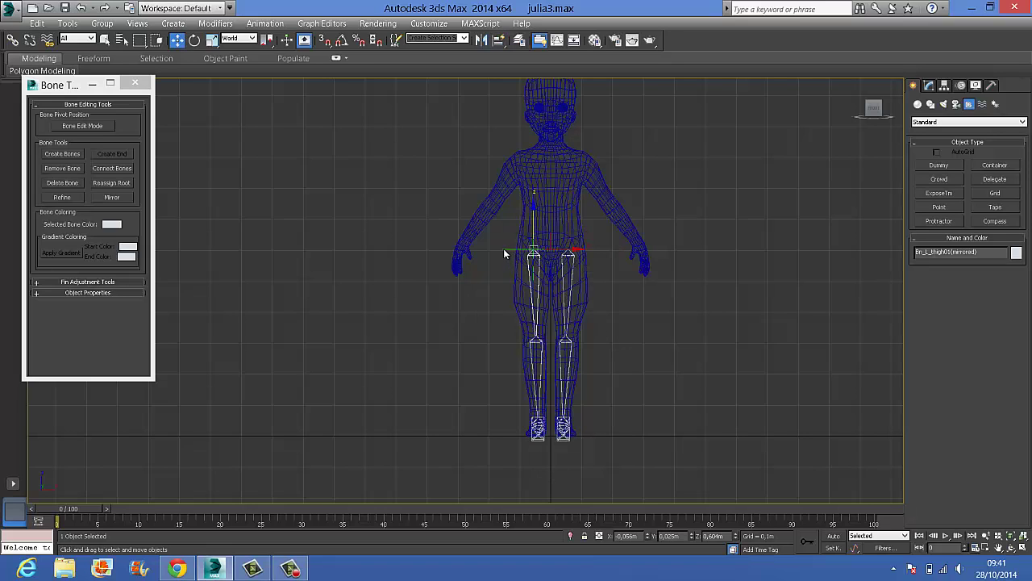
left_click(505, 250)
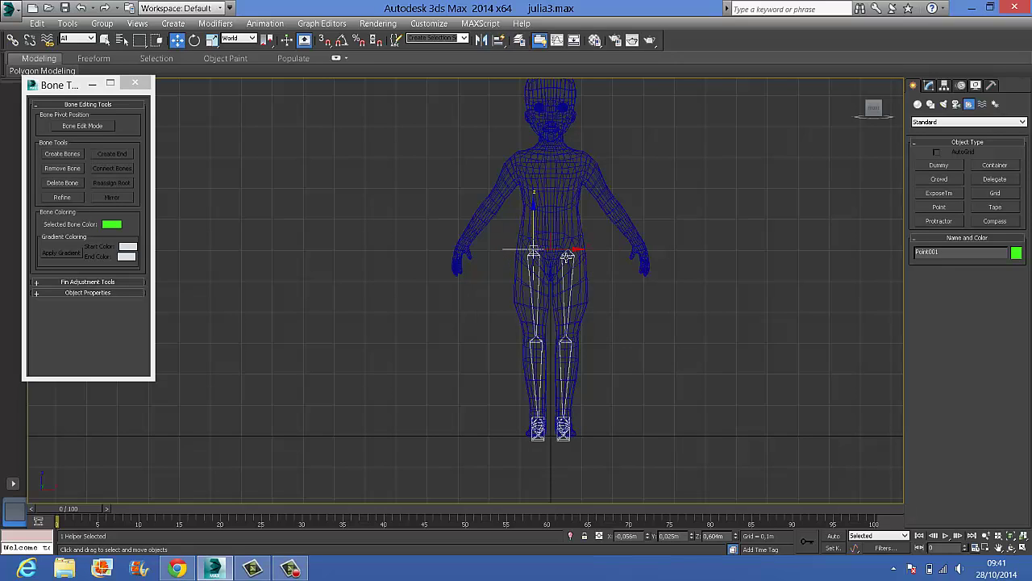
key("ctrl+d")
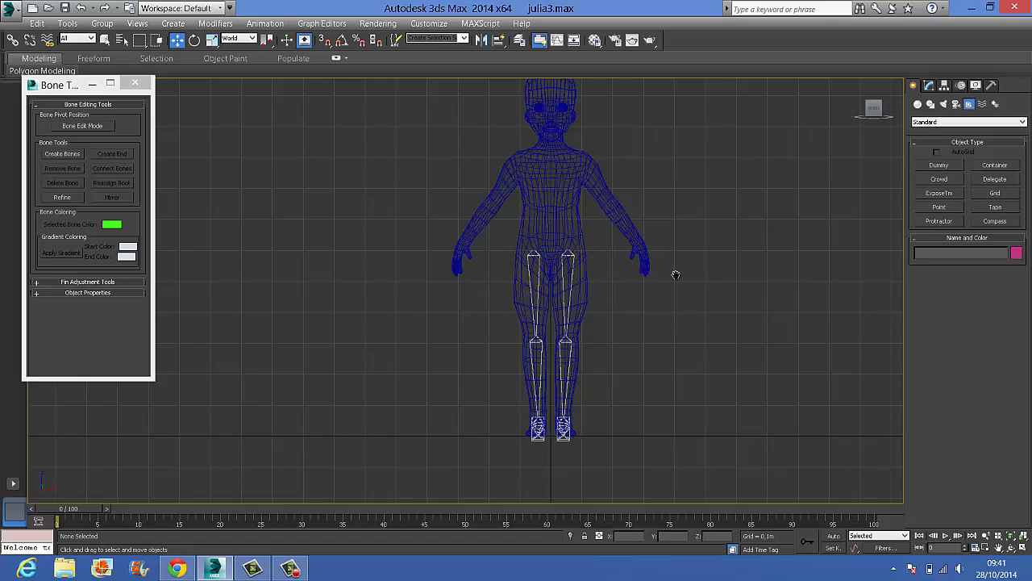
- Rename the mirrored thigh bone as Bn_R_thigh01, removing the (mirrored) suffix
scroll(648, 323, "up", 2)
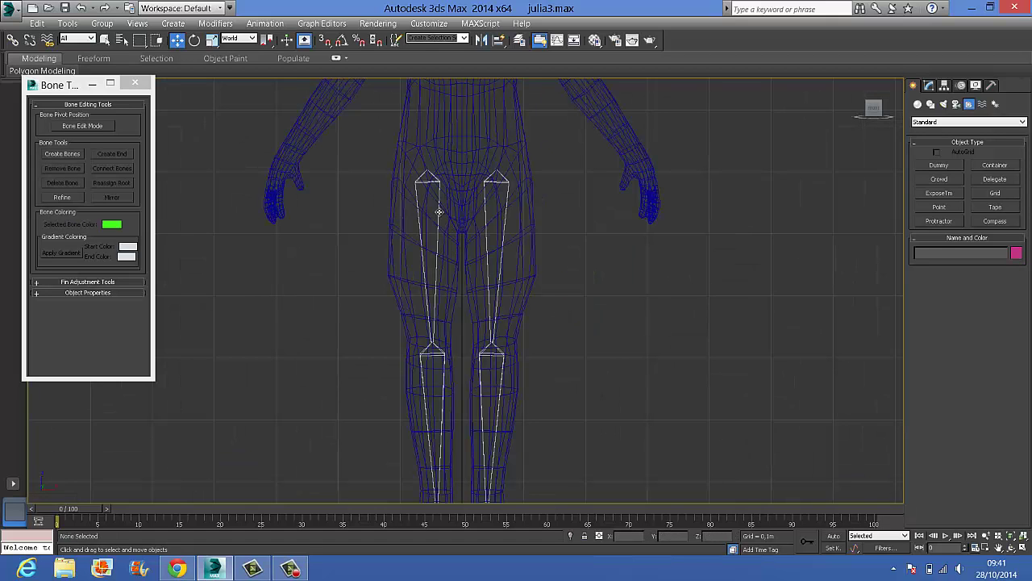
left_click(439, 212)
left_click(985, 252)
key("BackSpace")
key("BackSpace")
key("BackSpace")
key("BackSpace")
key("BackSpace")
key("BackSpace")
key("BackSpace")
key("BackSpace")
key("BackSpace")
key("BackSpace")
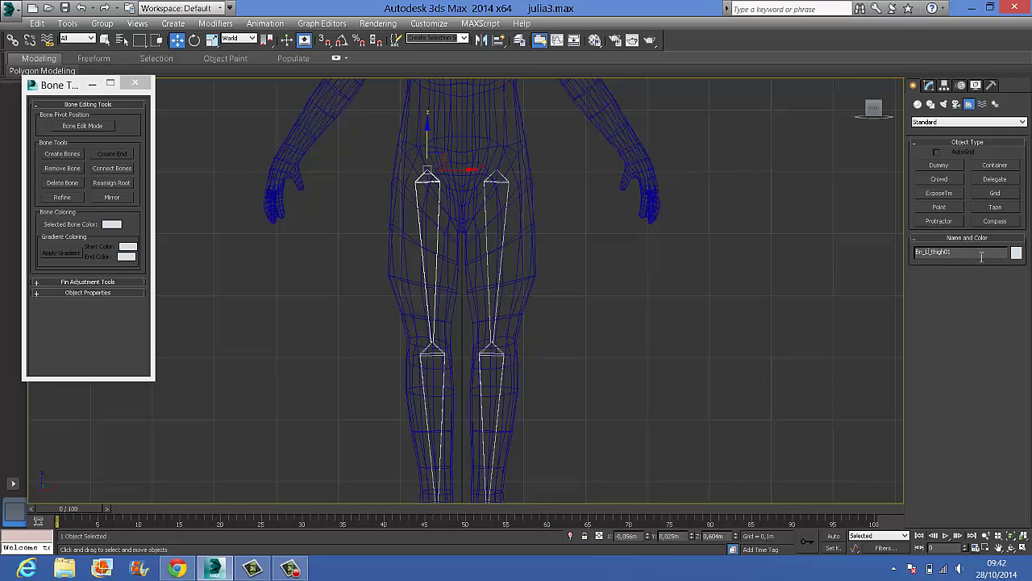
type("R")
- Rename the mirrored shin bone as Bn_r_shin01, removing the (mirrored) suffix
left_click(450, 363)
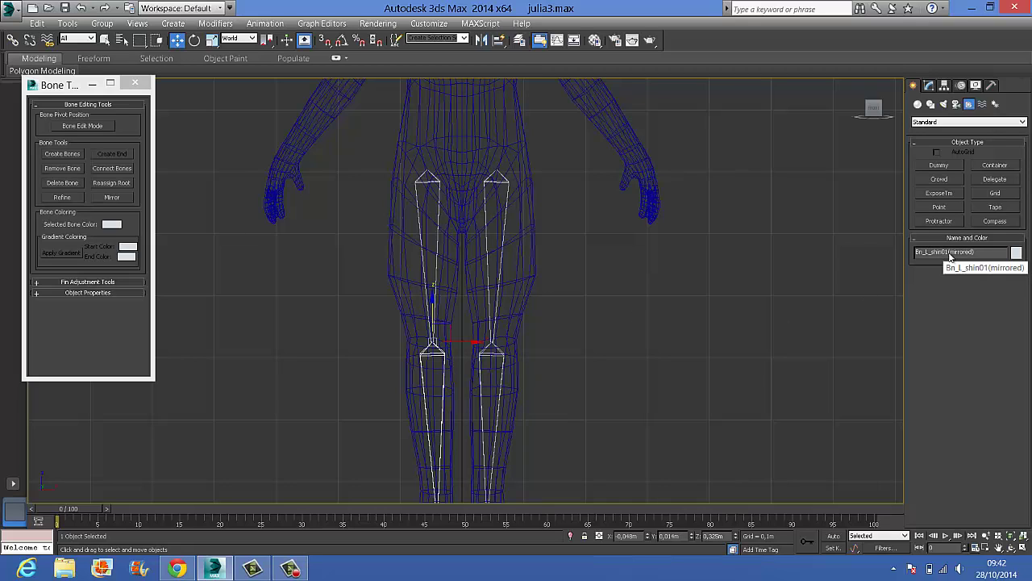
left_click_drag(949, 252, 976, 252)
key("BackSpace")
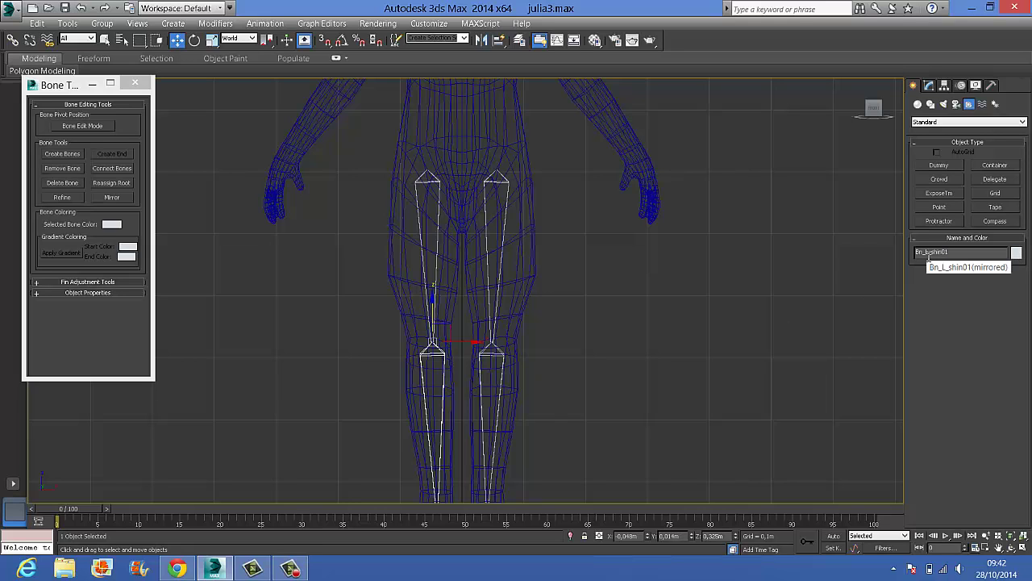
key("Left")
key("Left")
key("Left")
key("Left")
key("Left")
key("Left")
key("Left")
key("BackSpace")
type("r")
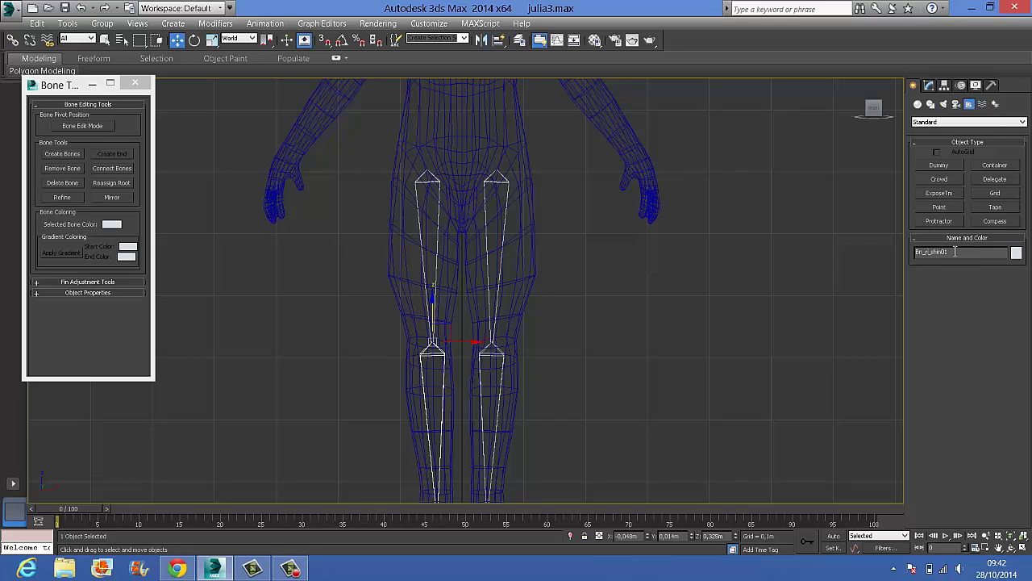
- Rename the mirrored end bone at the right ankle as Be_r_Ankle01
middle_click_drag(700, 335, 712, 158)
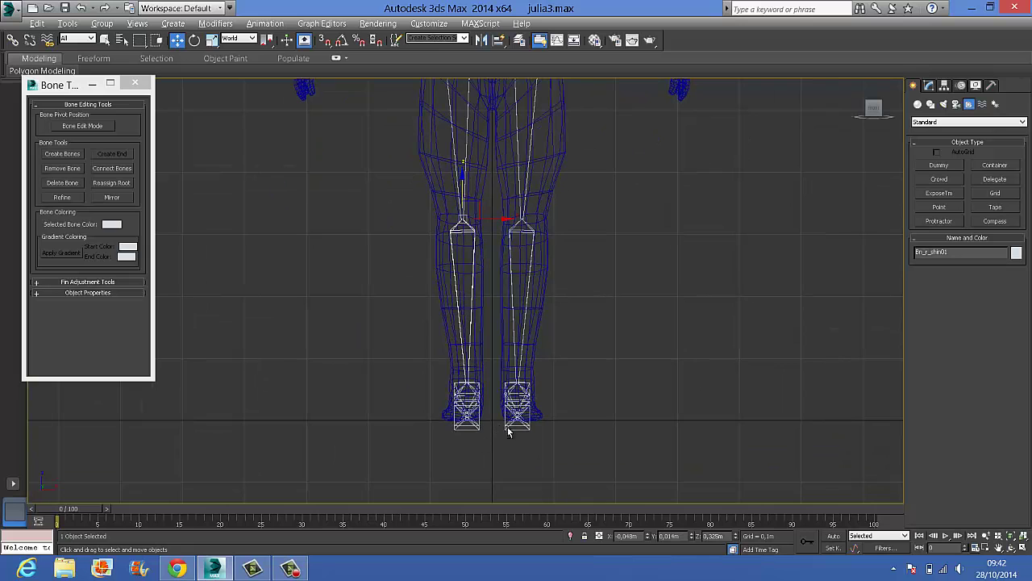
middle_click_drag(536, 432, 468, 398, "alt")
left_click(449, 389)
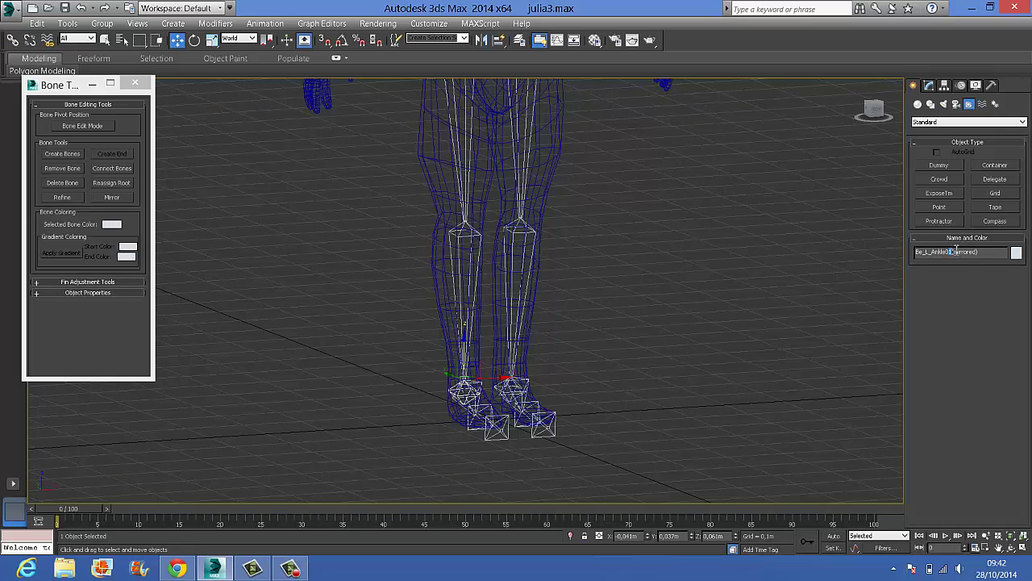
left_click_drag(979, 253, 957, 256)
key("BackSpace")
left_click(934, 253)
key("BackSpace")
type("r")
- Rename the mirrored first foot bone at the right ankle as Bn_r_ankle01
left_click(465, 402)
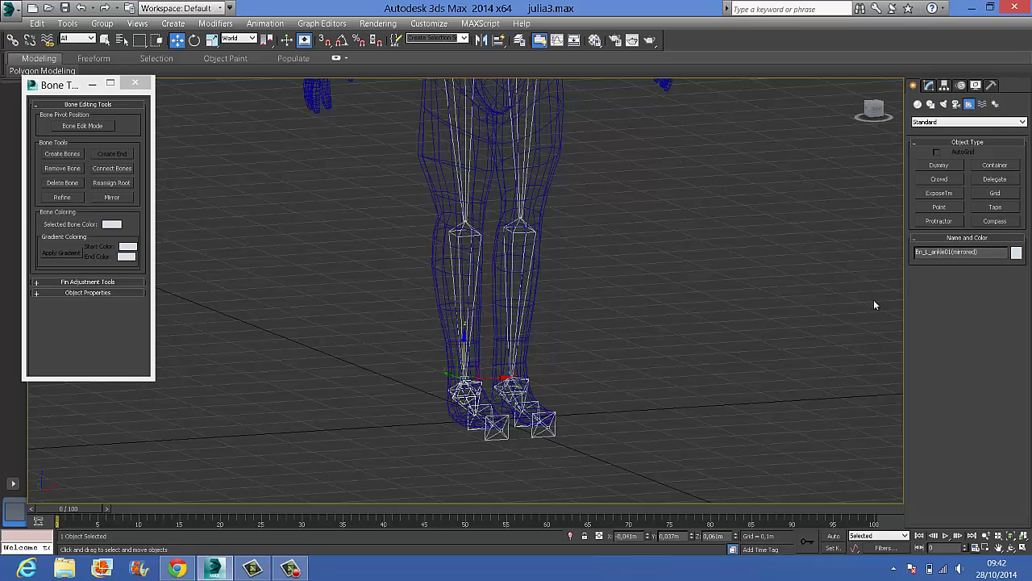
left_click_drag(952, 251, 1009, 255)
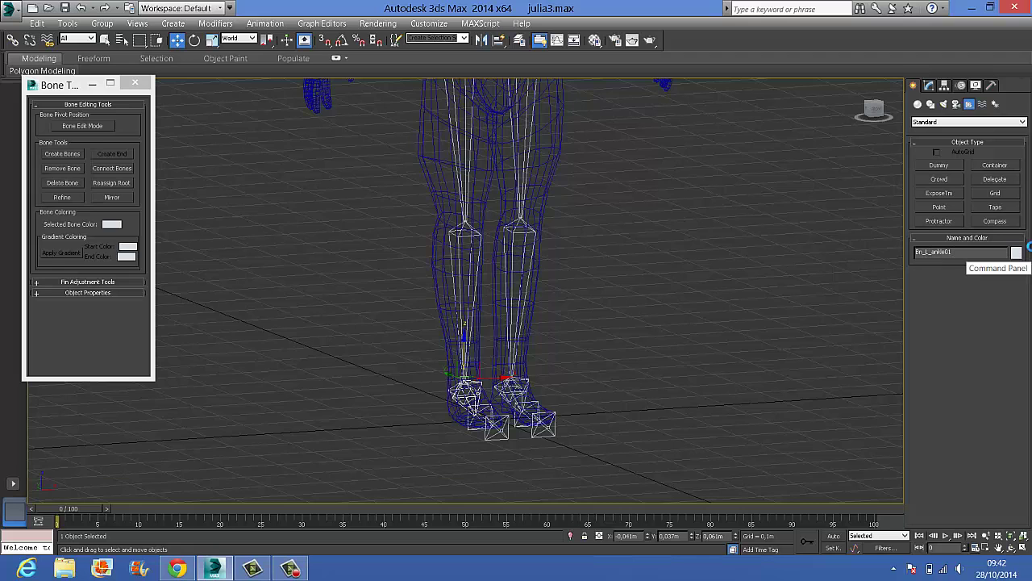
type("r")
- Rename the mirrored second foot bone, at the ball of the right foot, as Bn_r_foot01
left_click(496, 425)
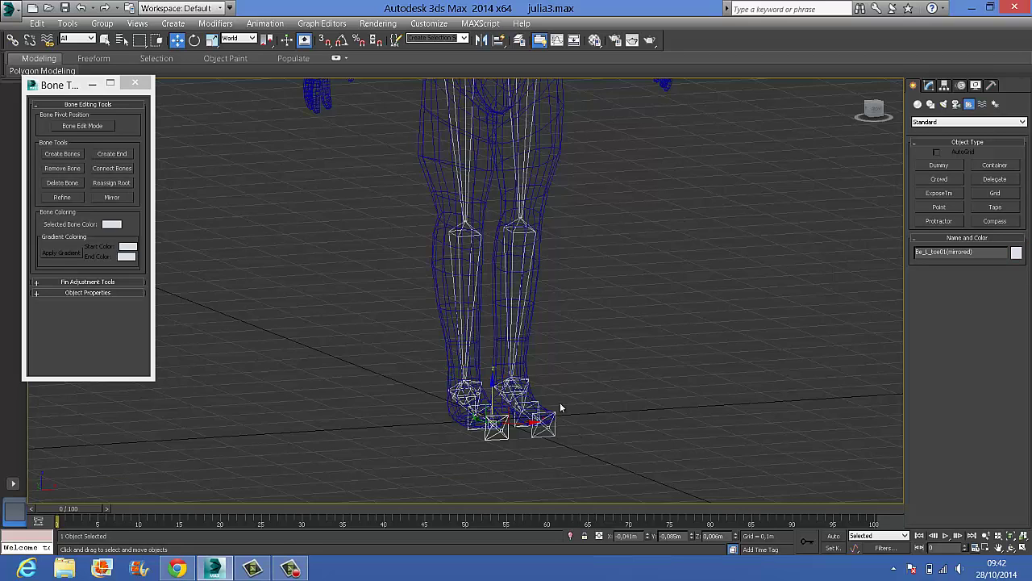
middle_click_drag(595, 445, 444, 460, "alt")
left_click(456, 416)
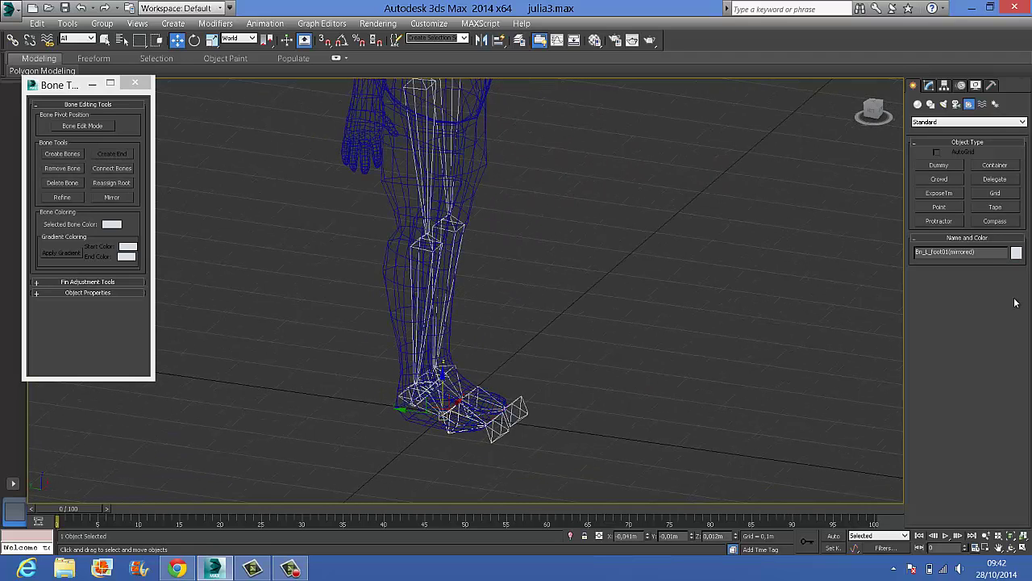
left_click_drag(985, 252, 948, 254)
key("BackSpace")
key("Left")
key("Left")
key("Left")
key("Left")
key("Left")
key("Left")
key("Left")
key("BackSpace")
type("r")
- Rename the mirrored end bone at the right toe as Be_r_toe01 and clear the selection
left_click(492, 427)
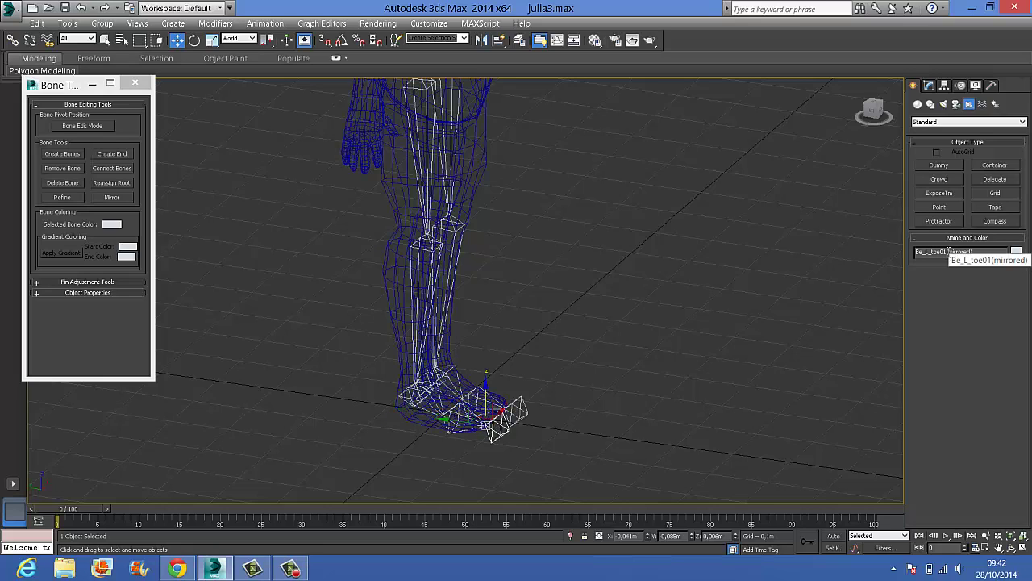
left_click_drag(977, 252, 945, 252)
key("BackSpace")
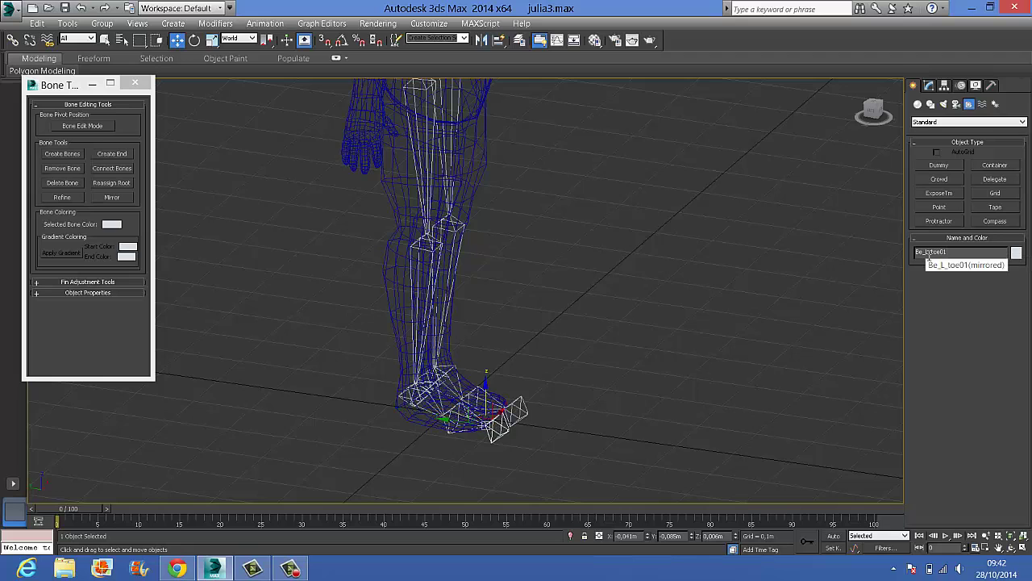
key("Left")
key("Left")
key("Left")
key("Left")
key("Left")
key("Left")
key("BackSpace")
type("r")
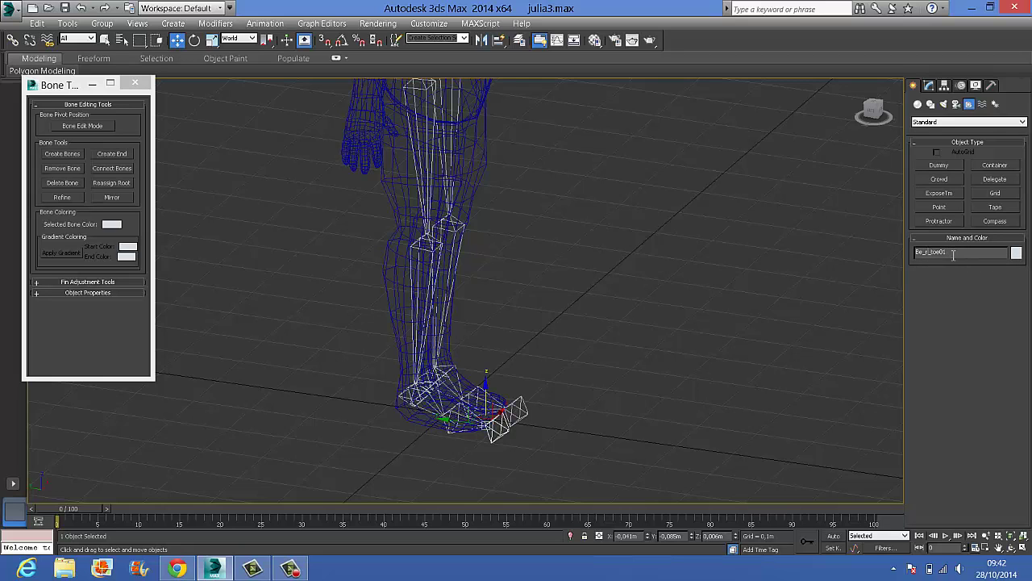
left_click(662, 343)
middle_click_drag(697, 277, 342, 320, "alt")
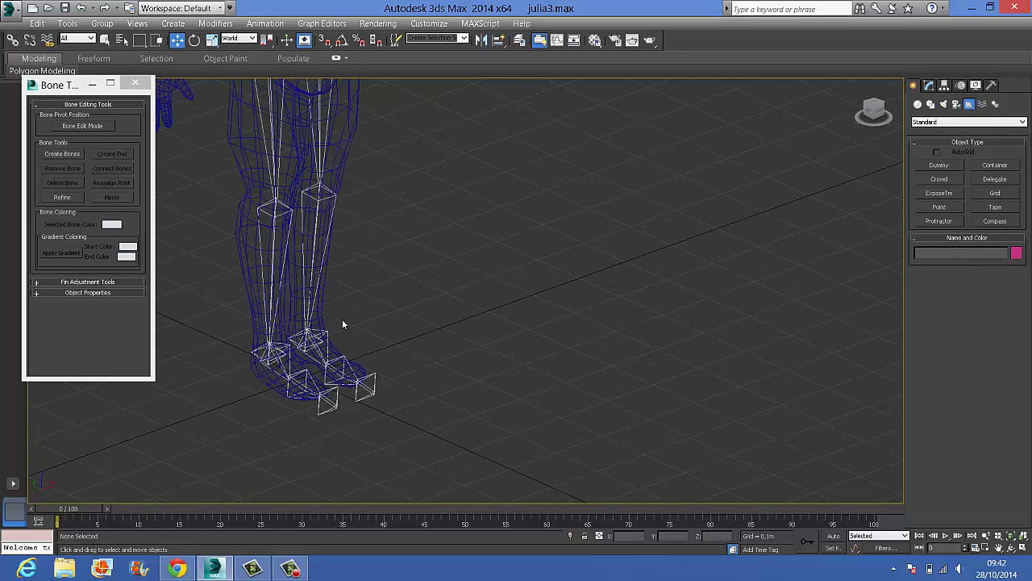
- Check the name of the mirrored shin bone below the right knee
left_click(262, 283)
left_click(919, 253)
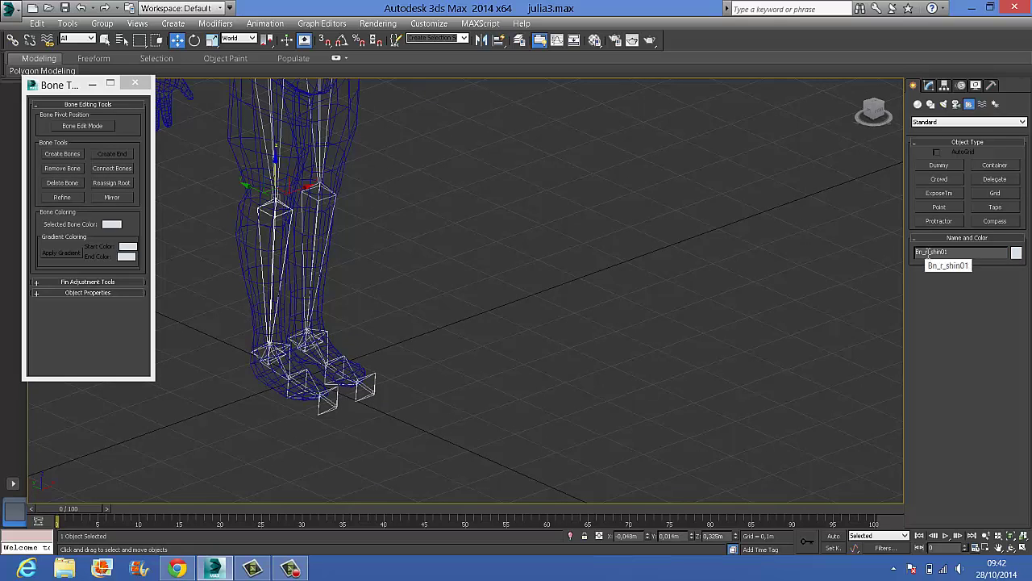
middle_click_drag(494, 338, 739, 380, "alt")
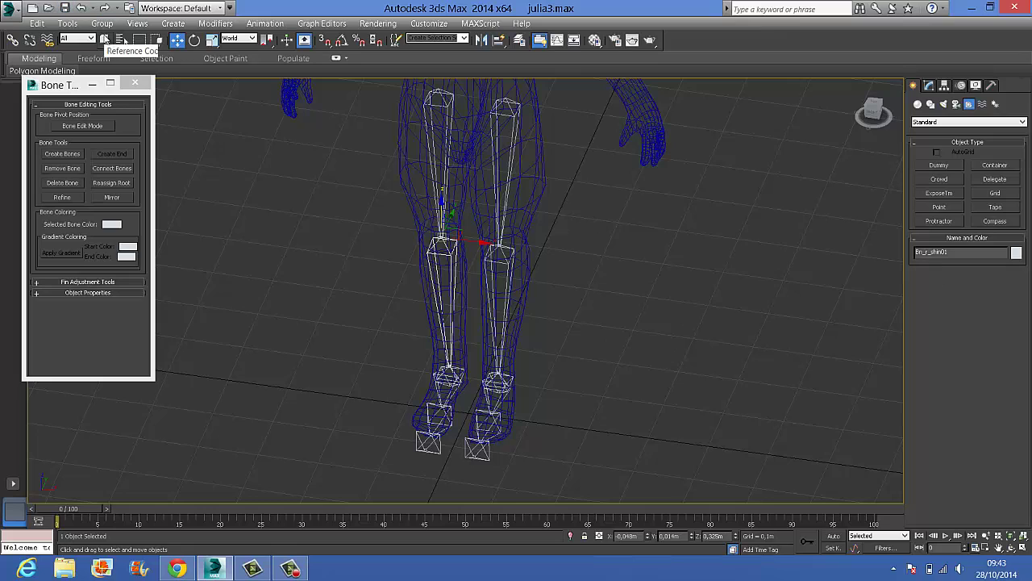
- Save the scene as a new file named julia4
left_click(11, 9)
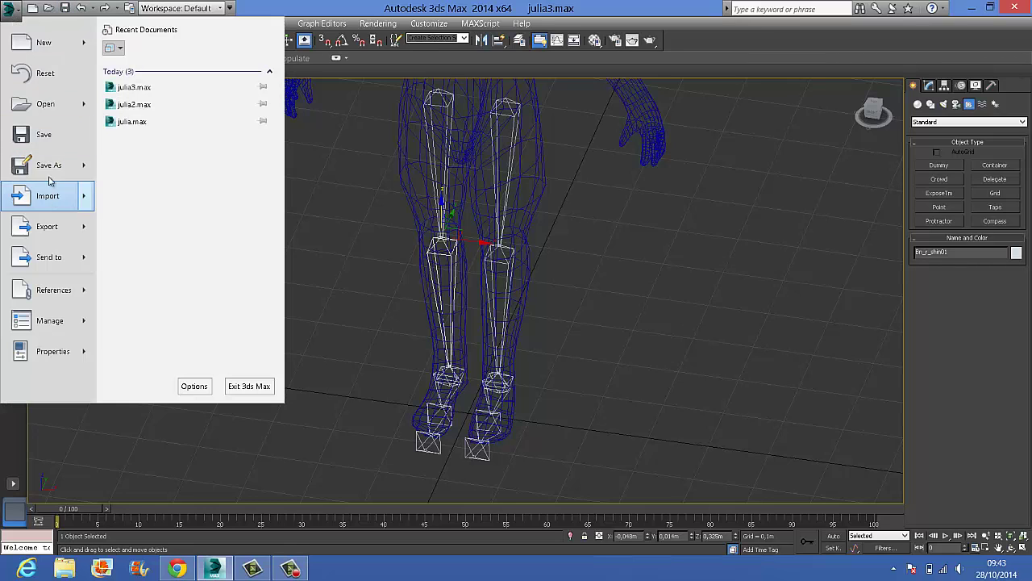
left_click(48, 165)
left_click(176, 385)
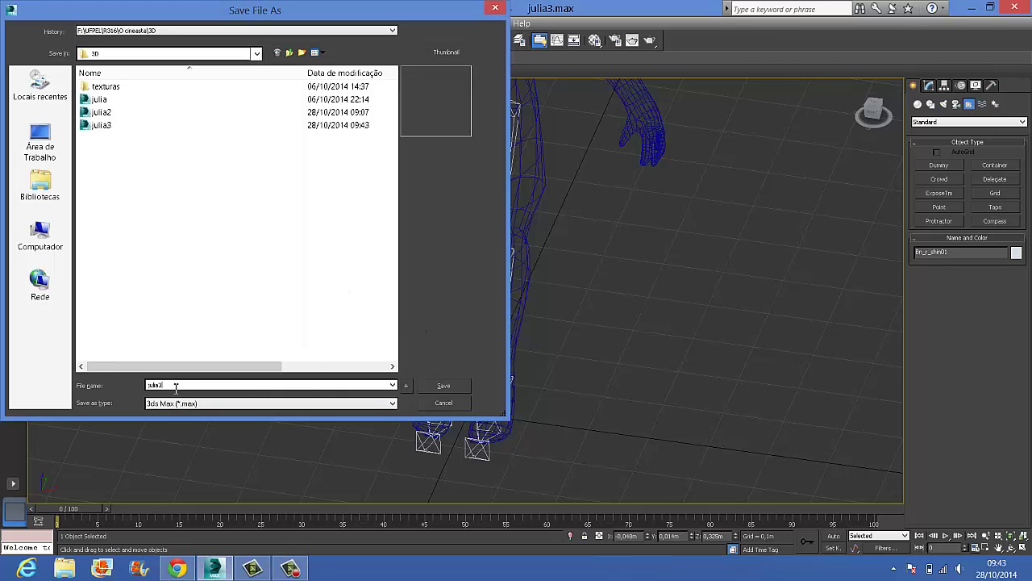
key("BackSpace")
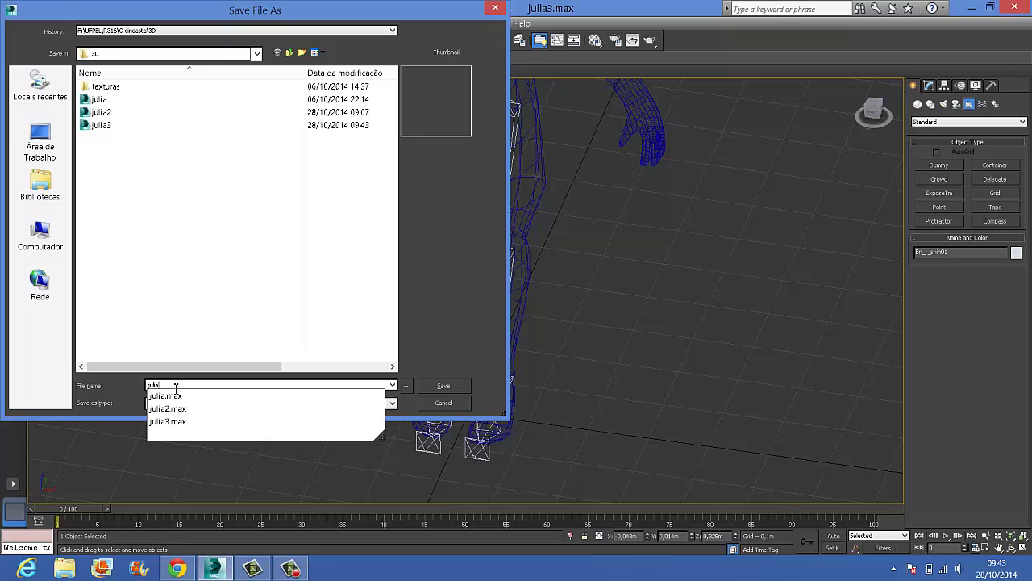
type("4")
key("Return")
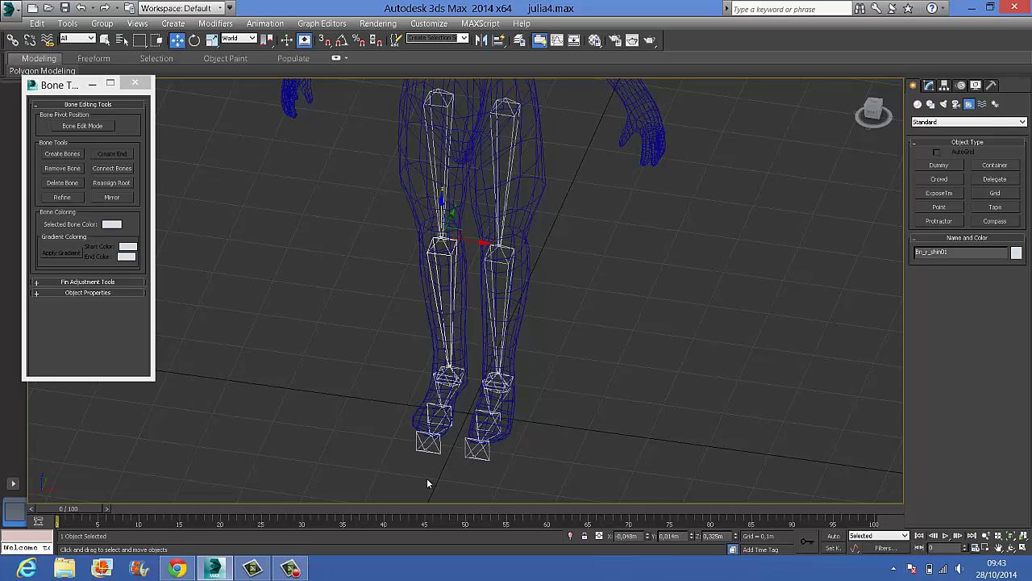
- Draw one spine bone with an end bone in the left view, from the pelvis up to the base of the neck
scroll(532, 391, "down", 4)
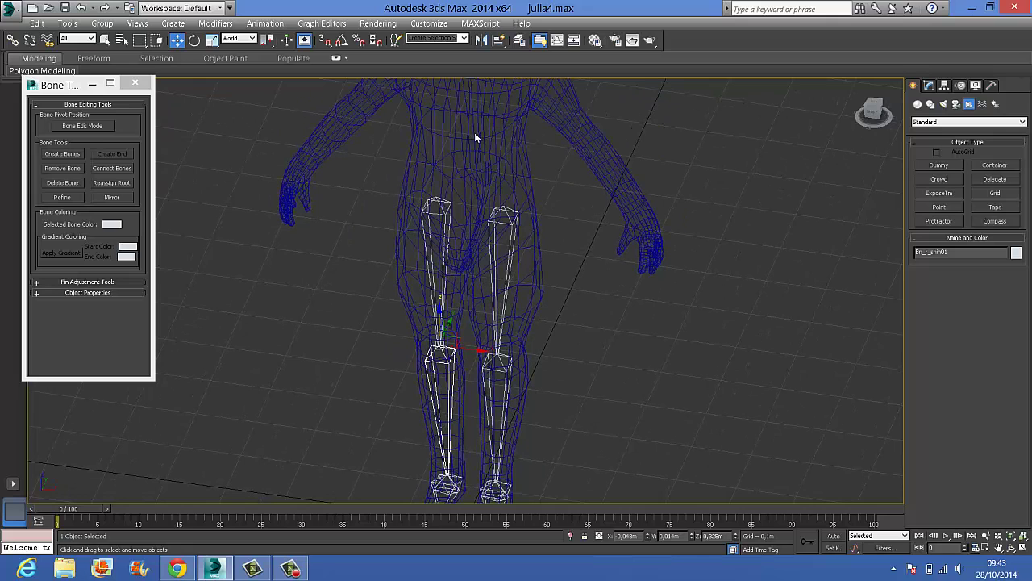
scroll(475, 133, "up", 4)
middle_click_drag(450, 292, 438, 327)
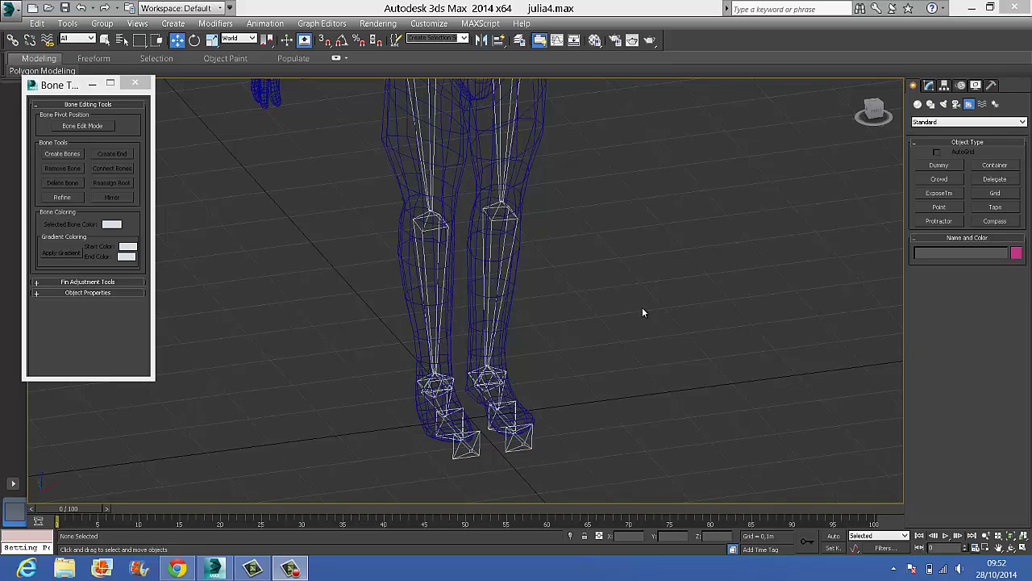
key("l")
middle_click_drag(605, 292, 651, 297)
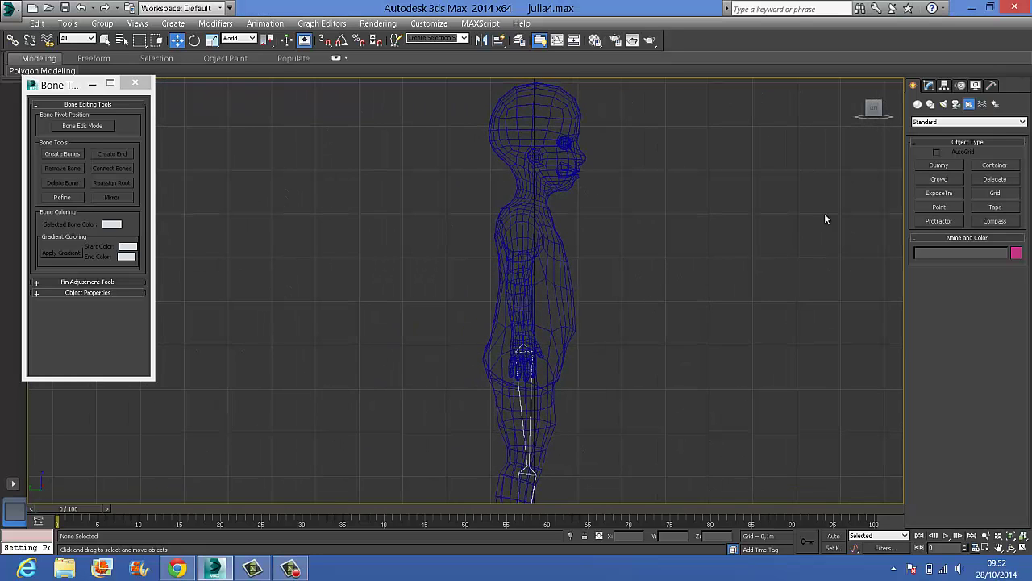
left_click(69, 155)
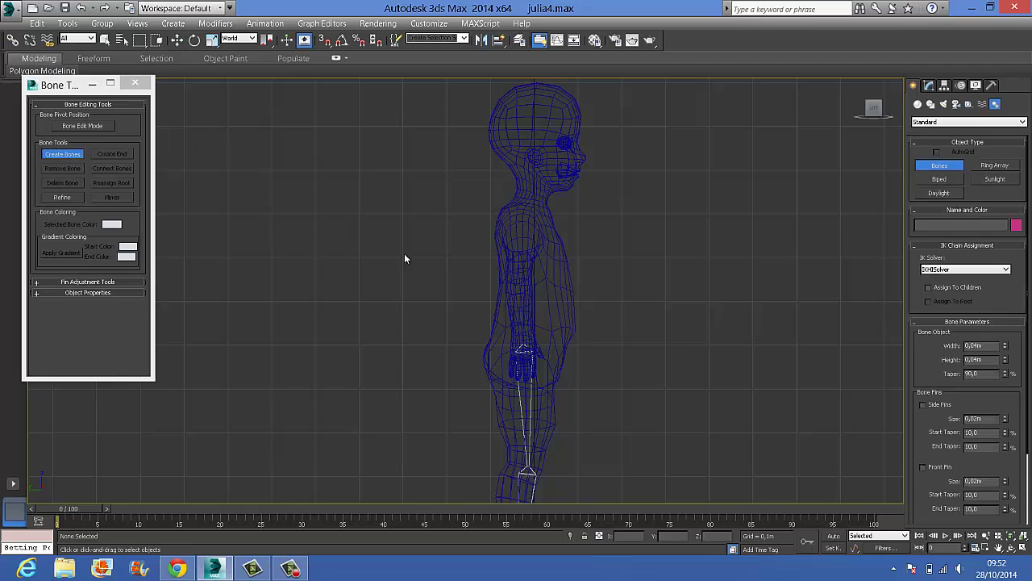
left_click(500, 349)
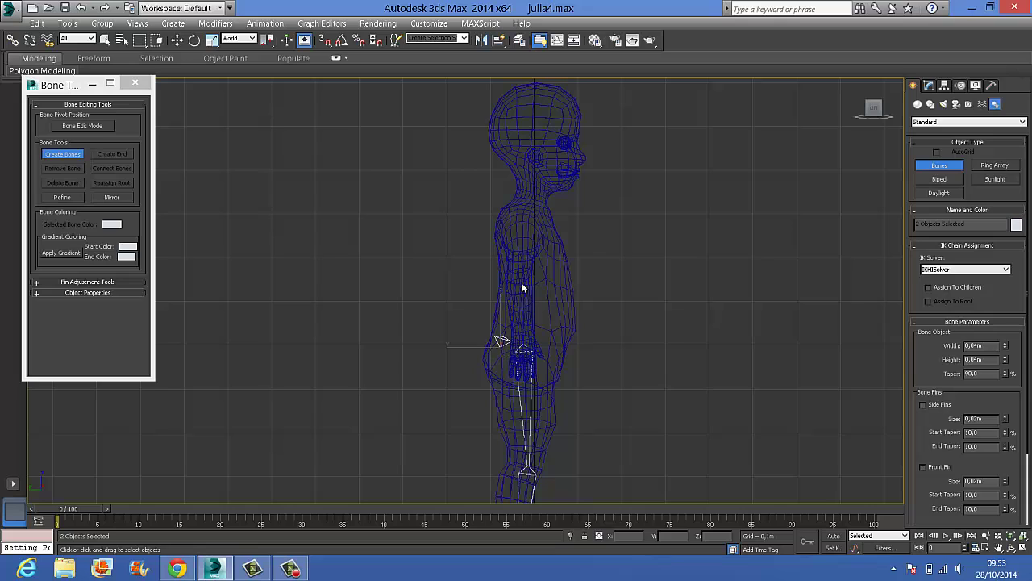
left_click(521, 196)
right_click(563, 232)
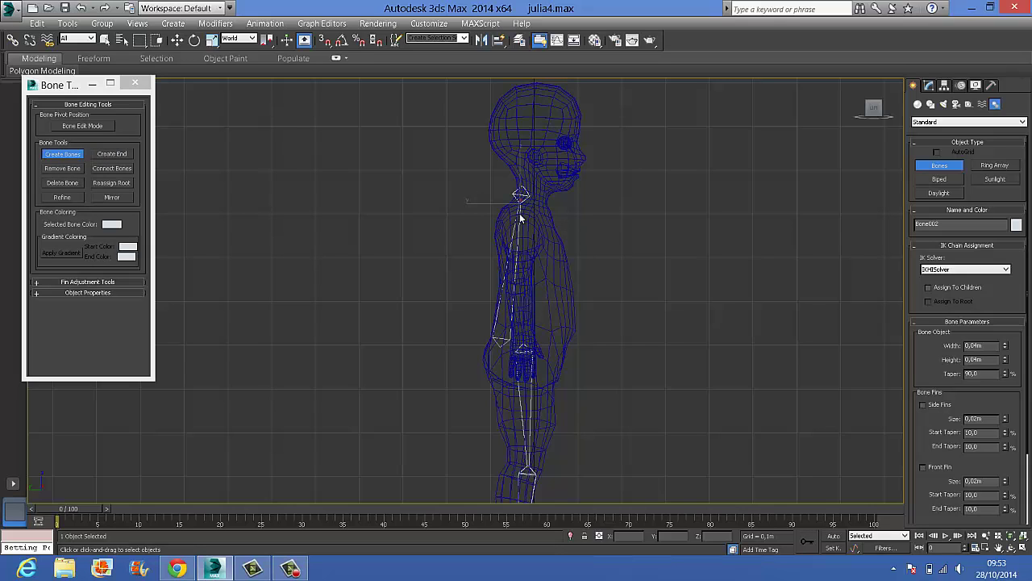
- Apply a Position Constraint to the spine's root bone, targeting the left thigh bone and adding the right thigh bone as second target
left_click(177, 40)
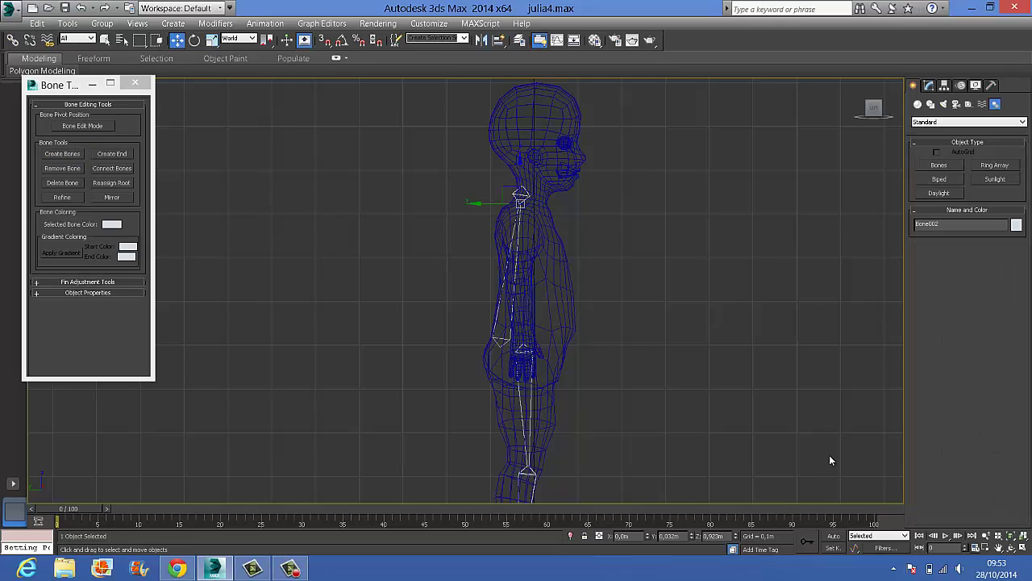
left_click(517, 352)
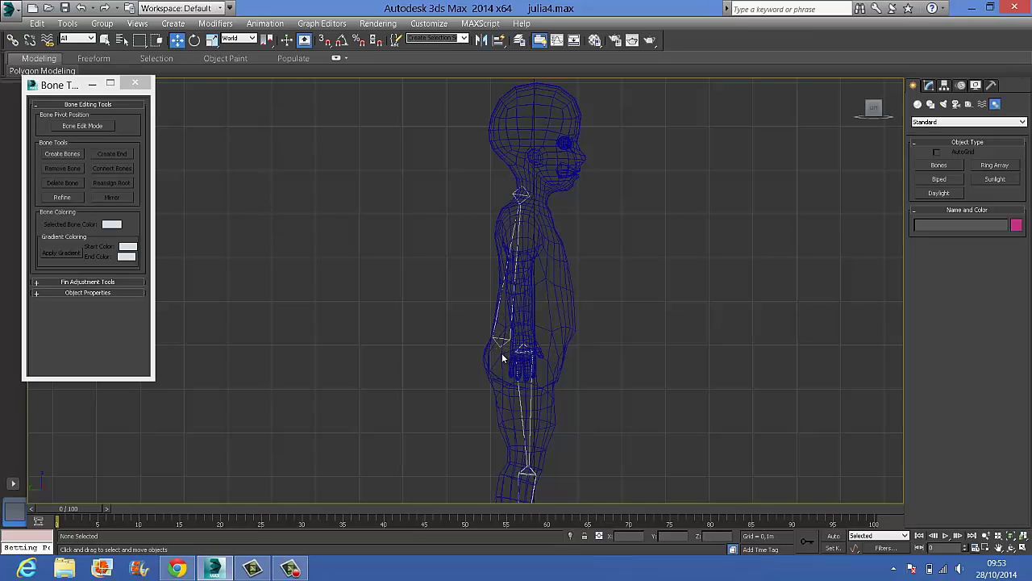
left_click(499, 338)
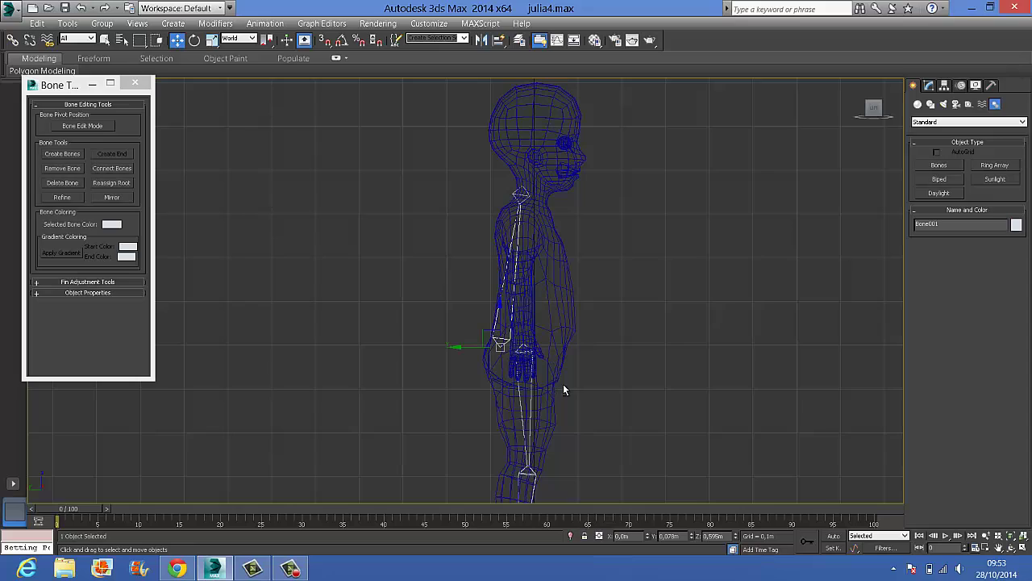
middle_click_drag(545, 372, 497, 362, "alt")
scroll(516, 360, "up", 3)
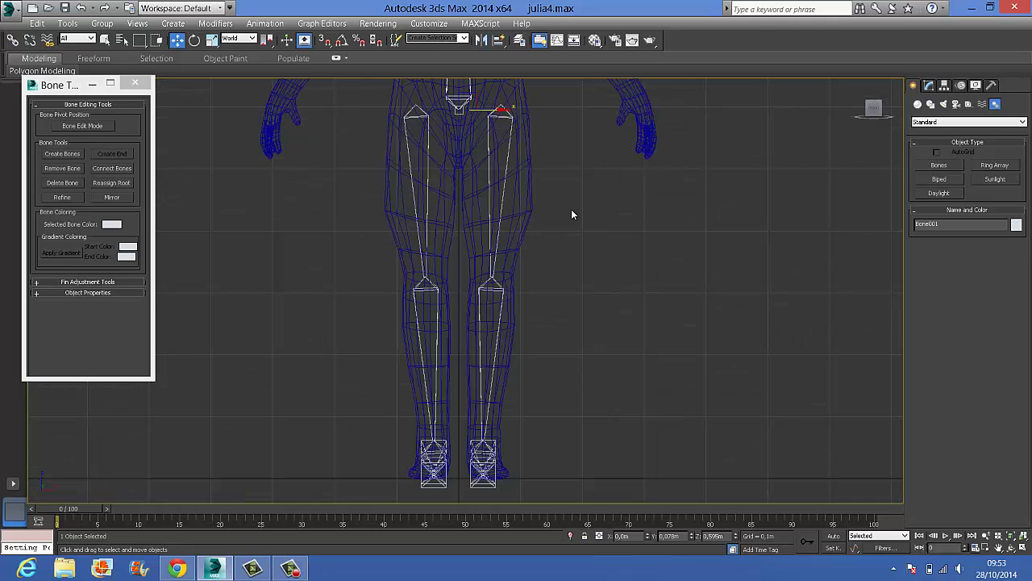
middle_click_drag(571, 210, 571, 340)
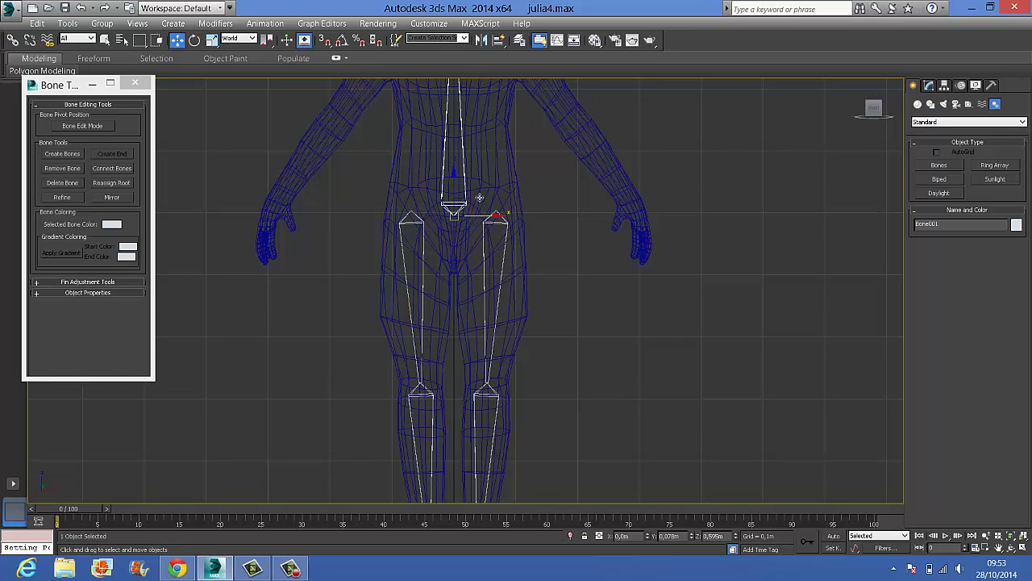
left_click(265, 23)
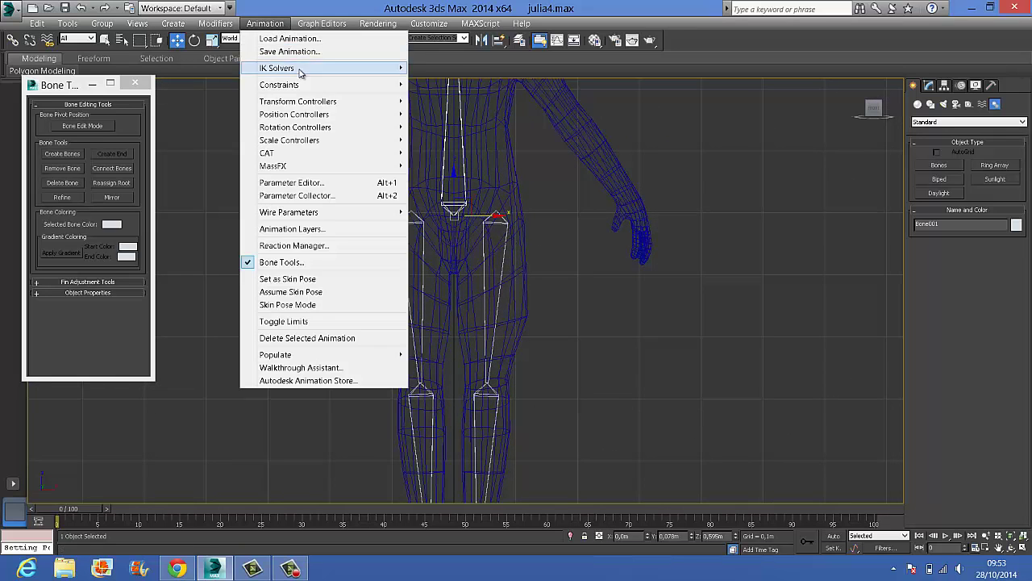
mouse_move(302, 84)
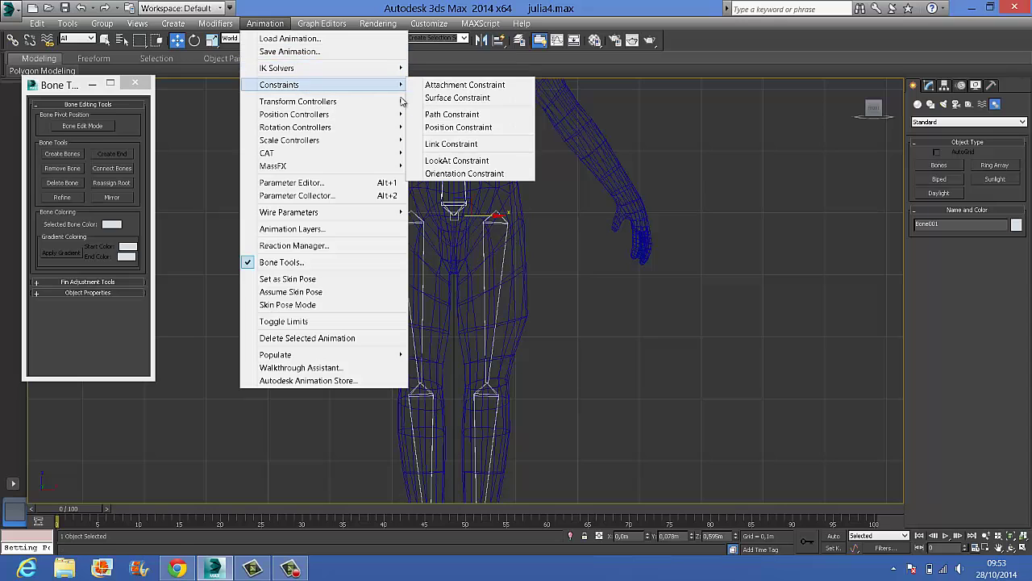
left_click(471, 128)
left_click(508, 242)
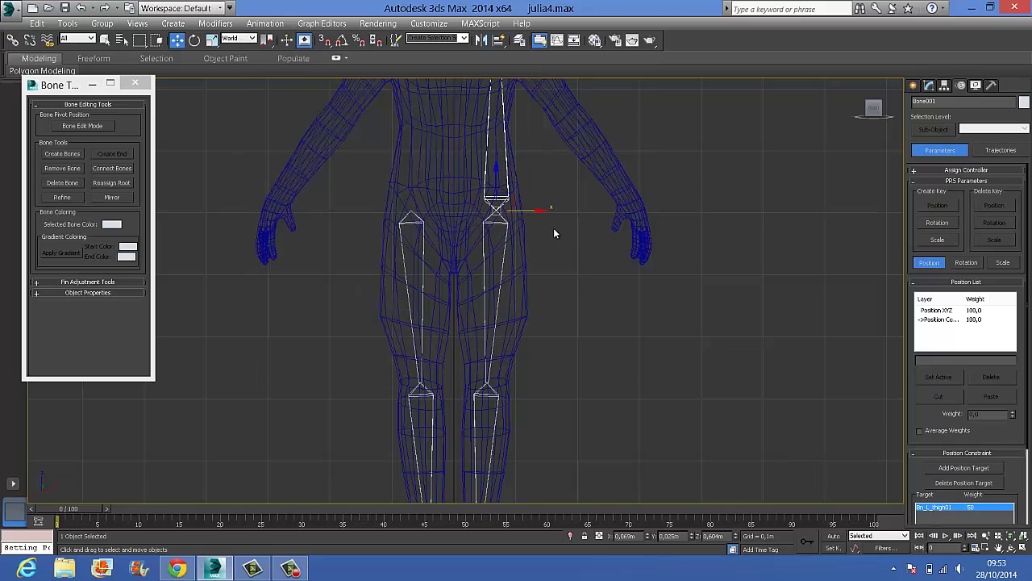
left_click(972, 471)
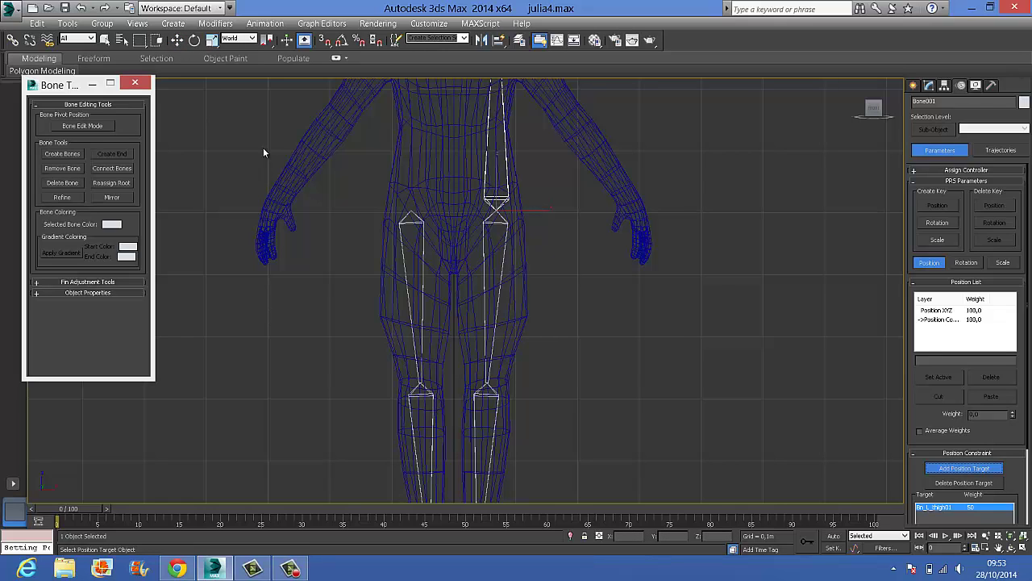
left_click(492, 208)
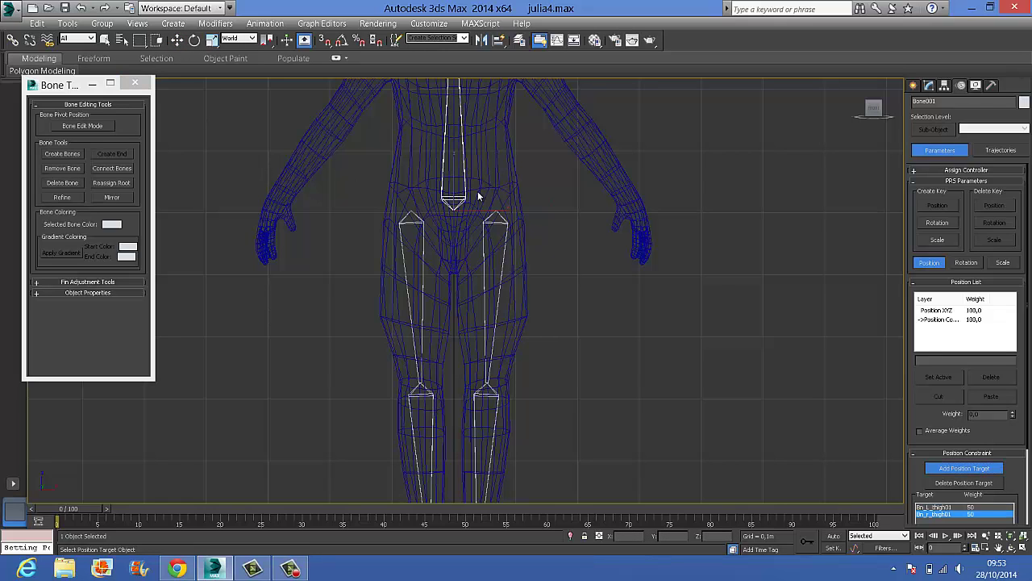
- In Bone Edit Mode, move the spine's end bone back and slightly down into the neck, to about Y 0.013 m and Z 0.923 m
key("l")
middle_click_drag(531, 238, 525, 231, "alt")
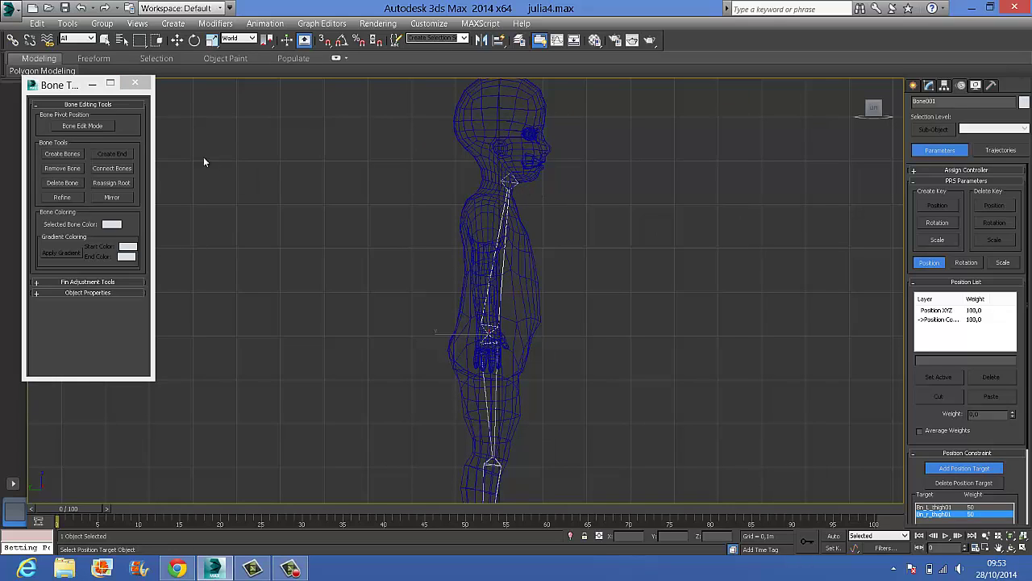
left_click(89, 126)
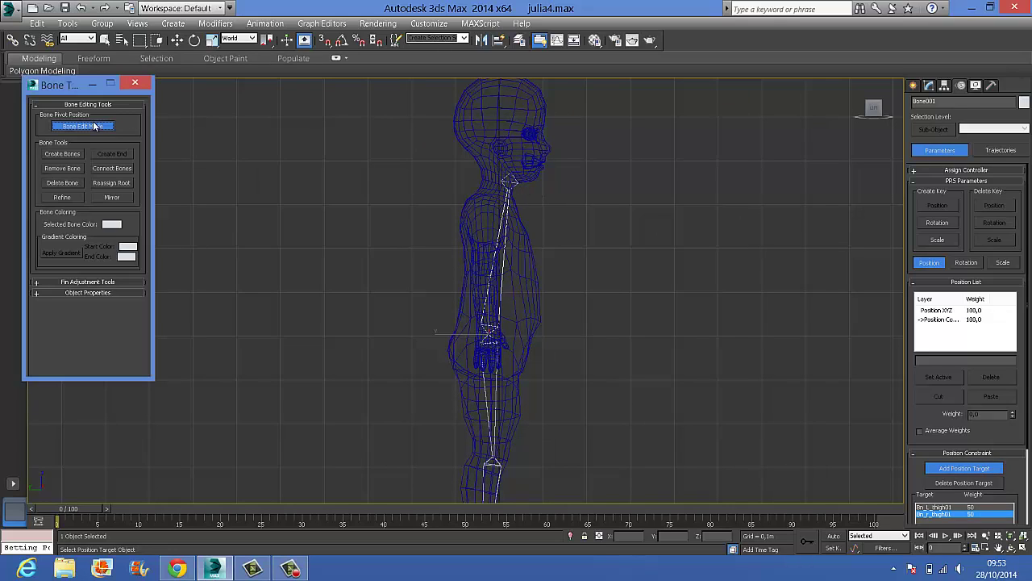
left_click(520, 183)
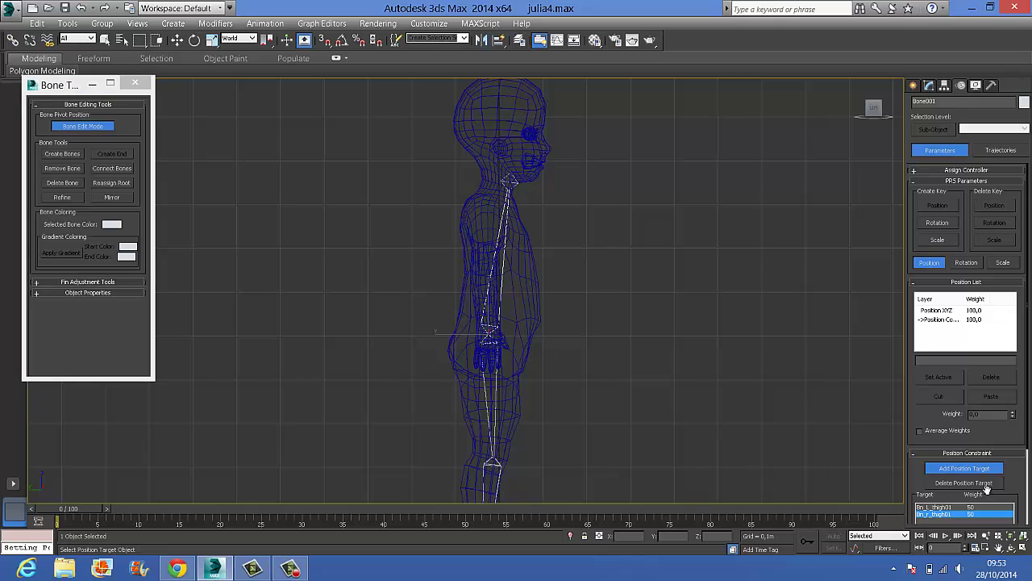
left_click(962, 467)
left_click(511, 182)
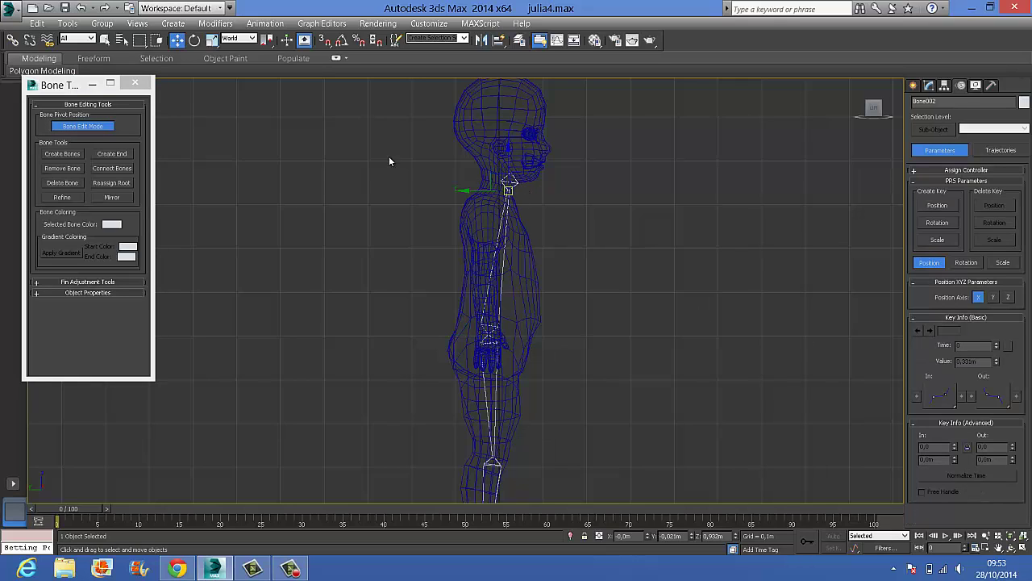
mouse_move(476, 192)
left_mouse_down()
mouse_move(449, 192)
mouse_move(461, 191)
left_mouse_up()
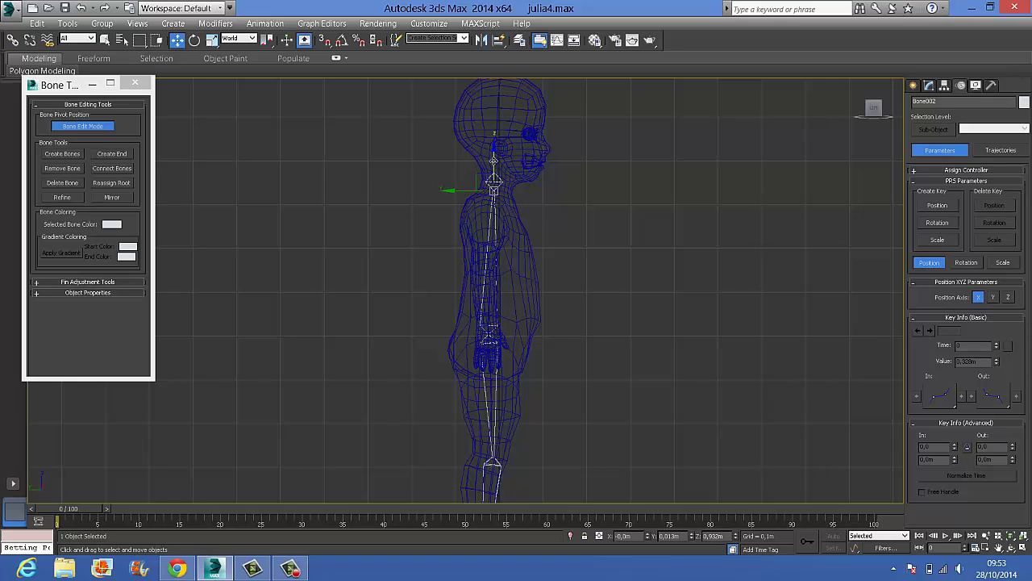
left_click_drag(495, 160, 496, 165)
left_click(101, 128)
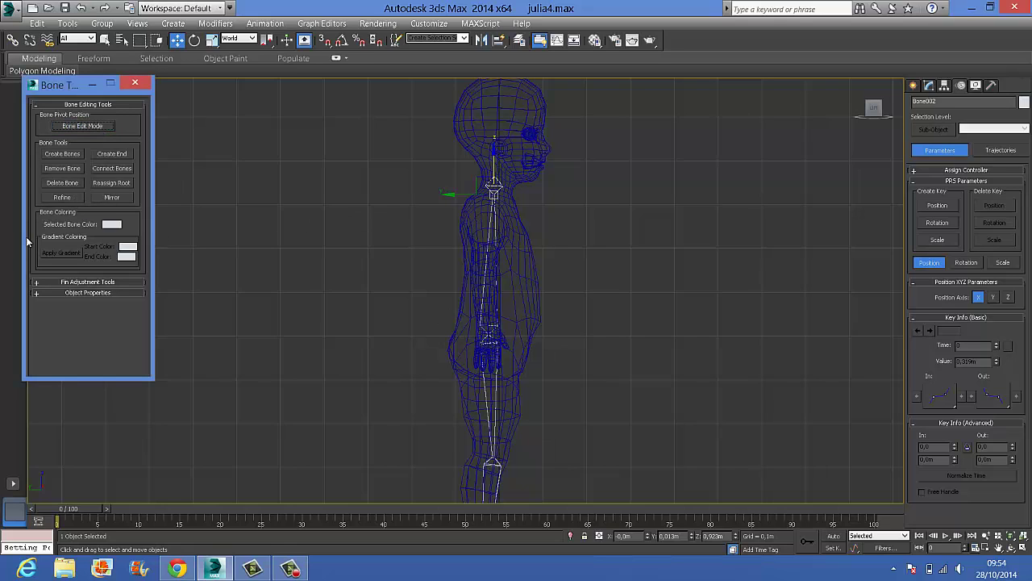
- Refine the spine bone at waist and chest height to split it into three bones
left_click(65, 197)
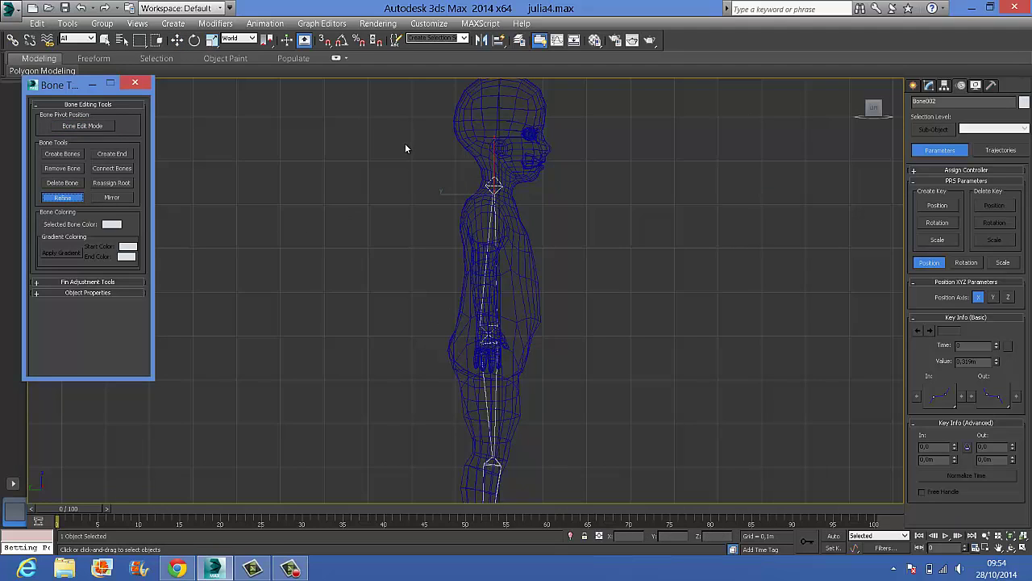
left_click(490, 275)
left_click(490, 233)
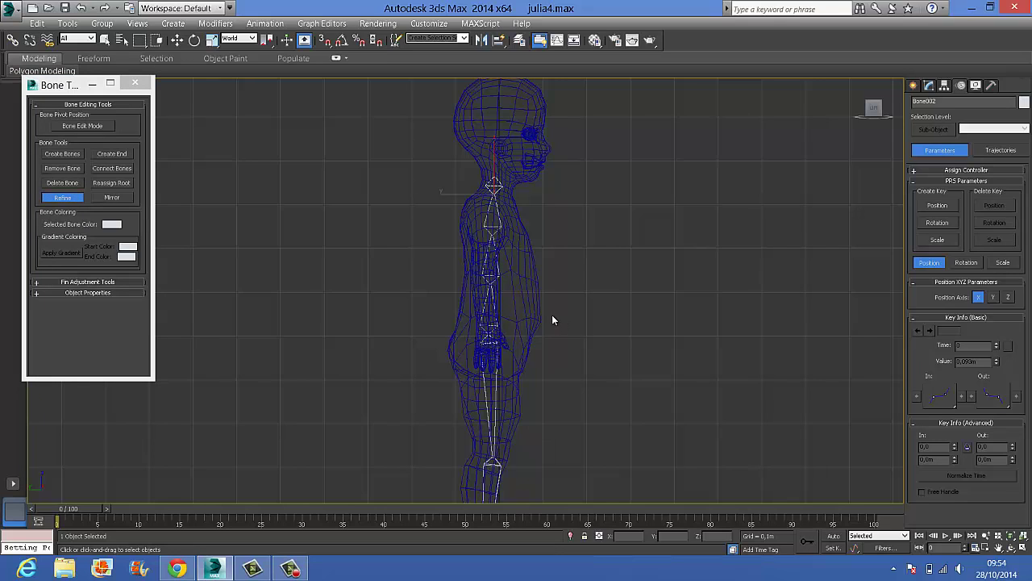
- In Bone Edit Mode with Local coordinates, move the chest-height spine joint slightly down along the spine
middle_click_drag(545, 297, 437, 299, "alt")
left_click(177, 39)
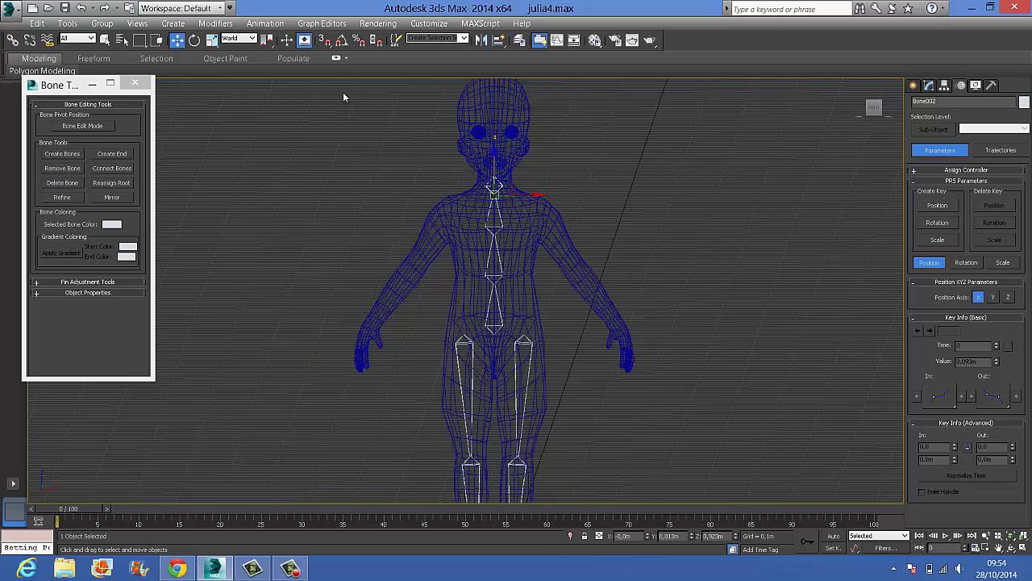
left_click(82, 125)
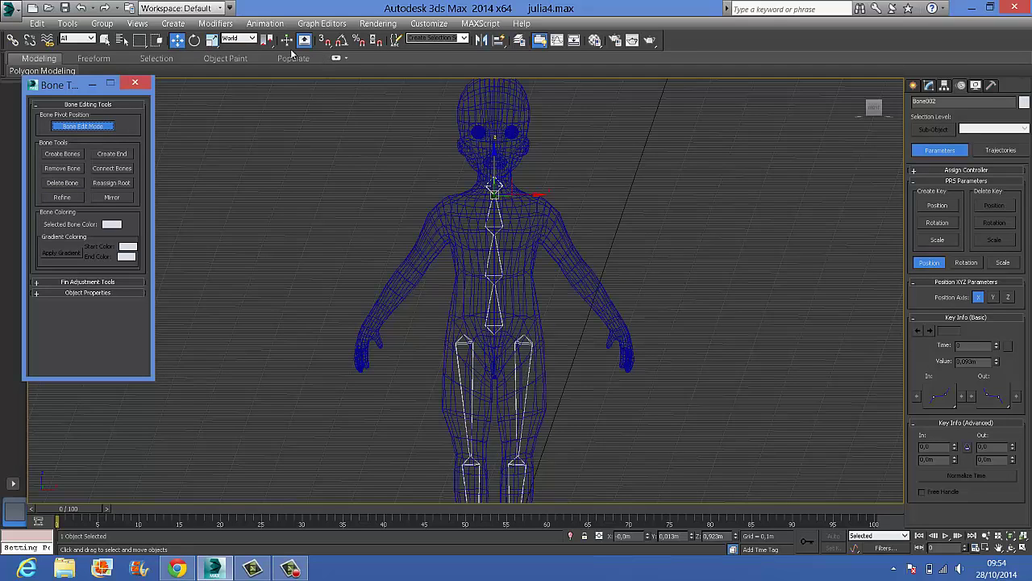
left_click(240, 39)
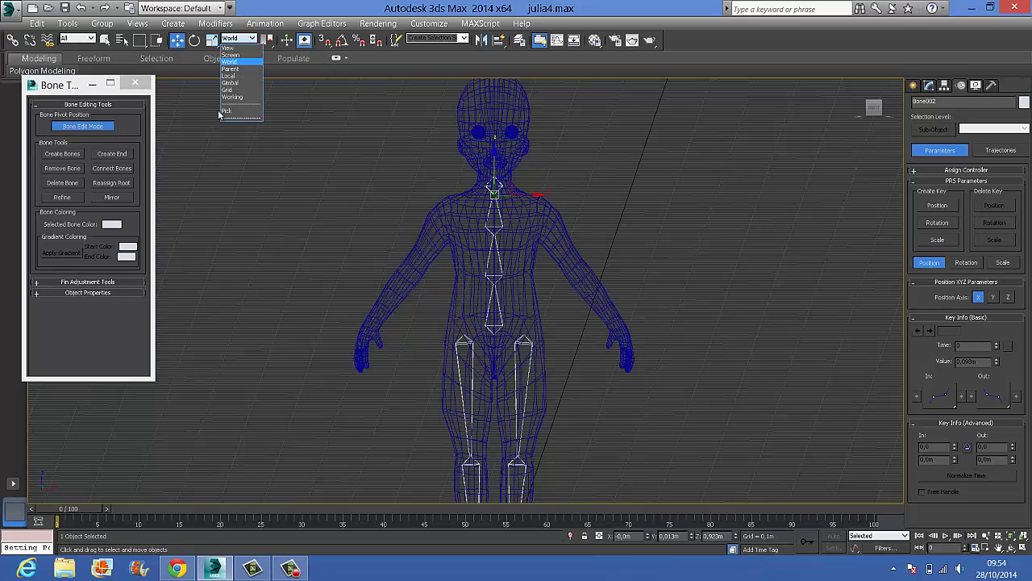
left_click(229, 75)
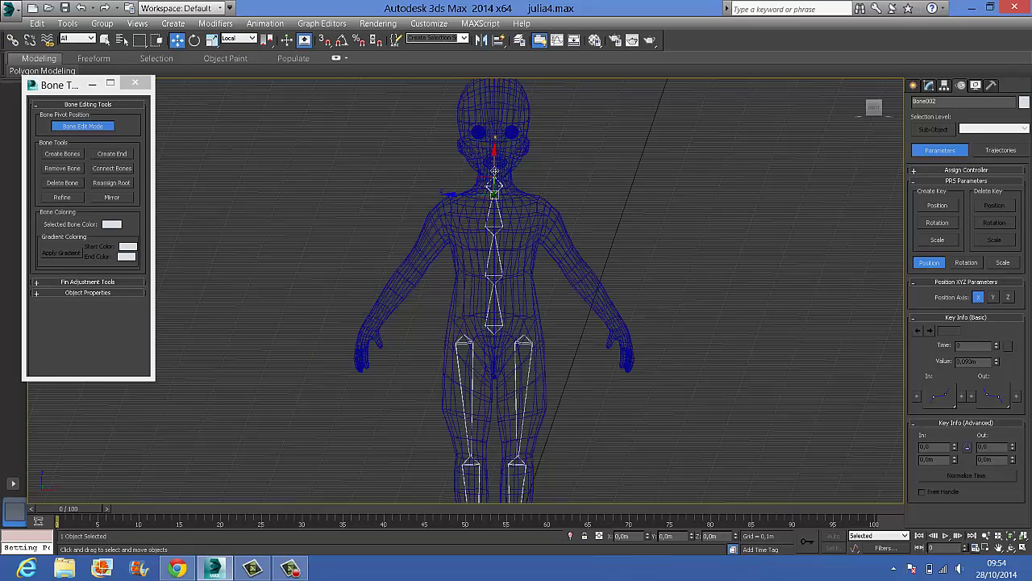
left_click_drag(494, 184, 494, 234)
left_click(494, 213)
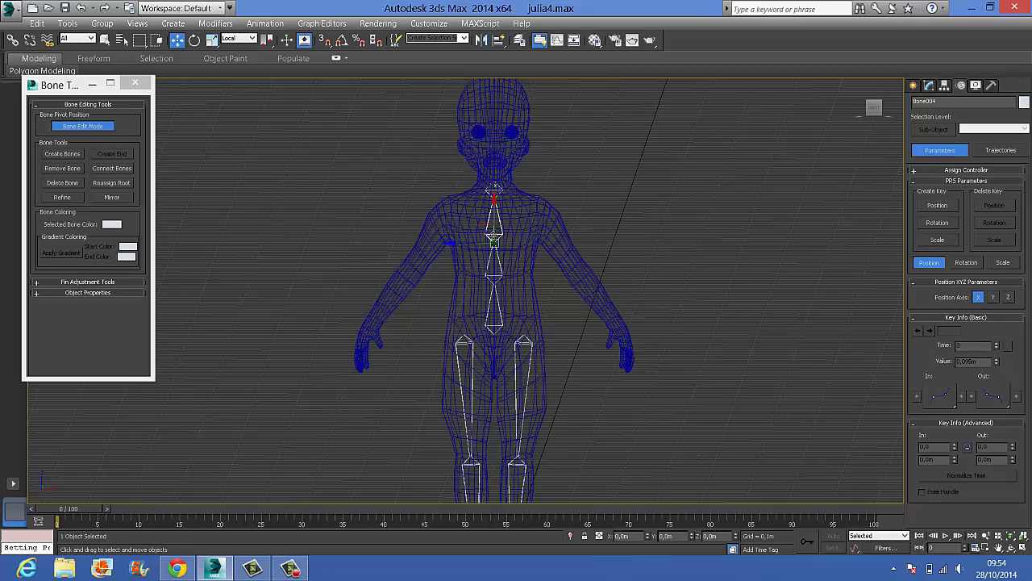
- Move the waist-height spine joint slightly down along the spine and leave Bone Edit Mode
left_click(500, 283)
left_click_drag(495, 283, 520, 286)
middle_click_drag(619, 335, 726, 344, "alt")
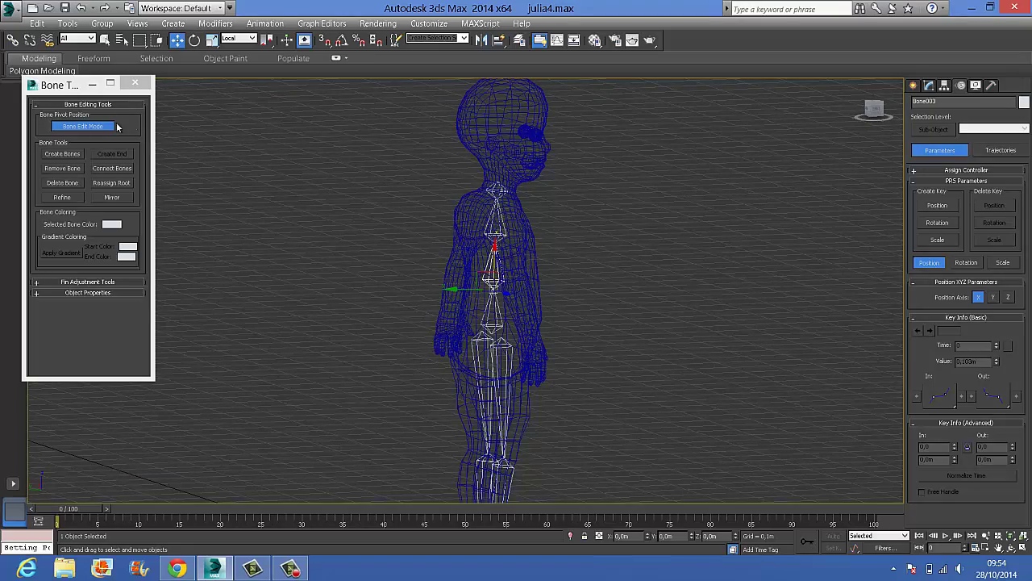
left_click(107, 127)
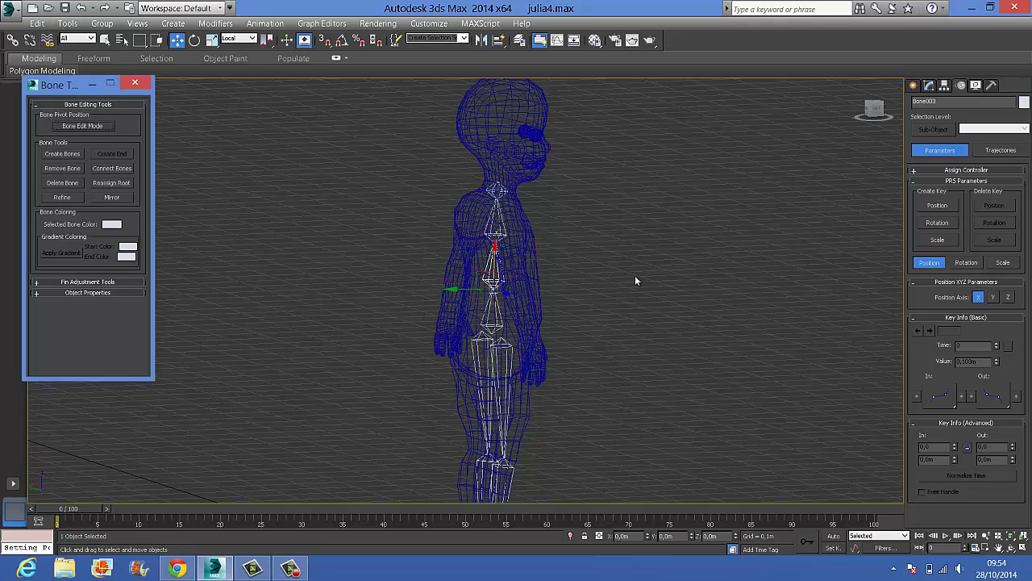
- In the left view, draw a pelvis bone with an end bone, 0.02 m wide and high, running from hip level down to the crotch
key("l")
scroll(530, 279, "up", 6)
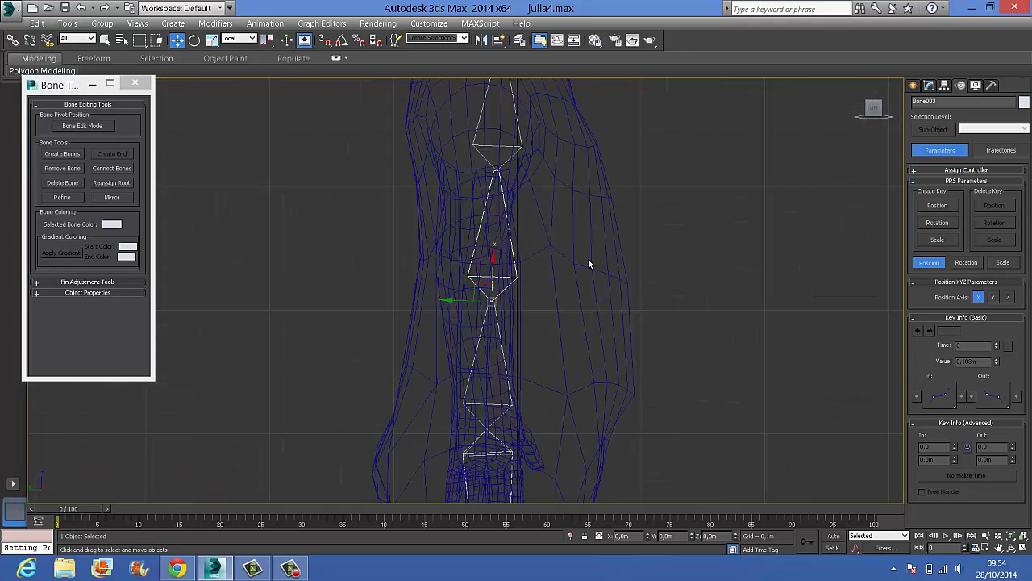
middle_click_drag(532, 328, 590, 224)
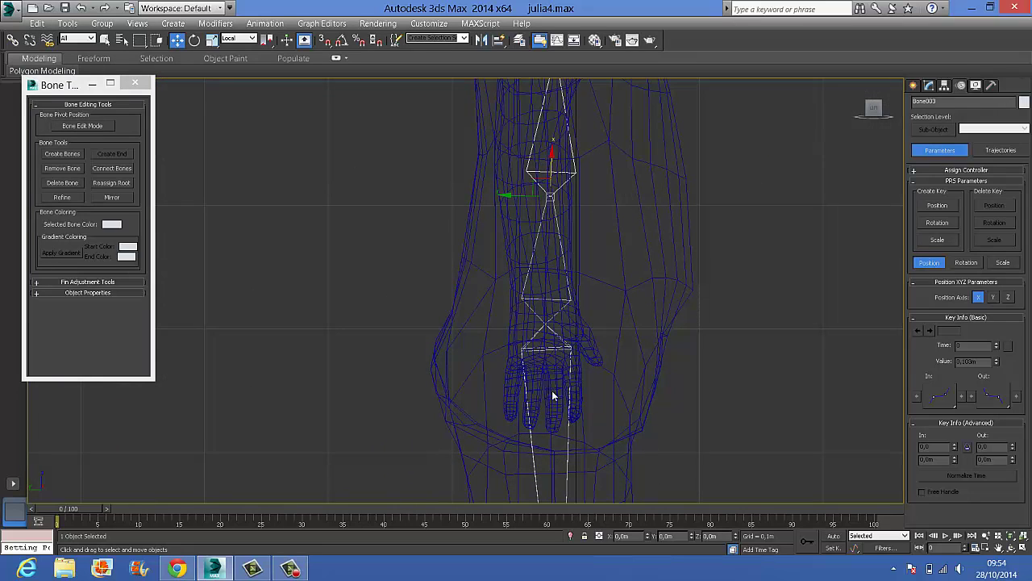
left_click(914, 86)
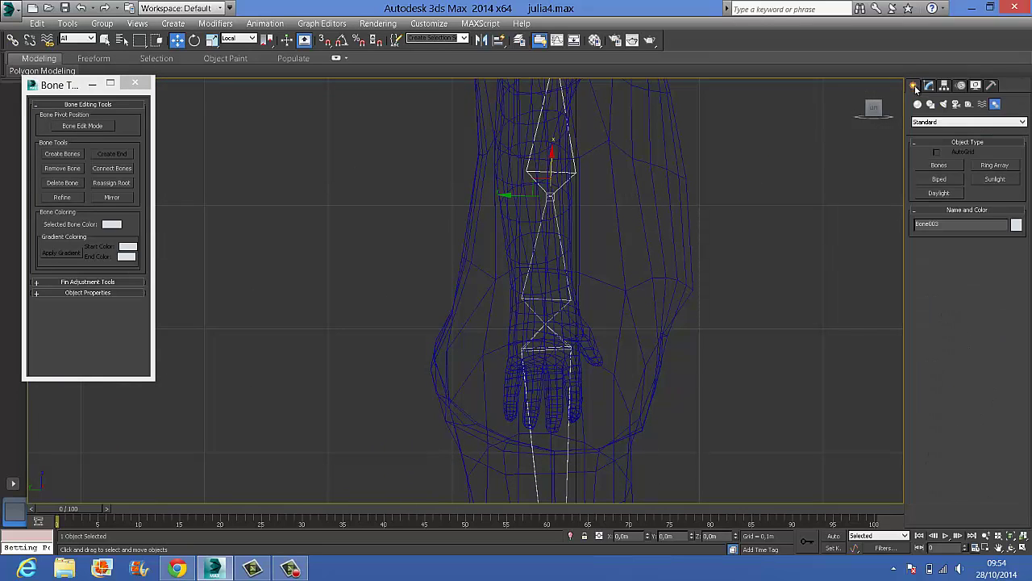
left_click(939, 166)
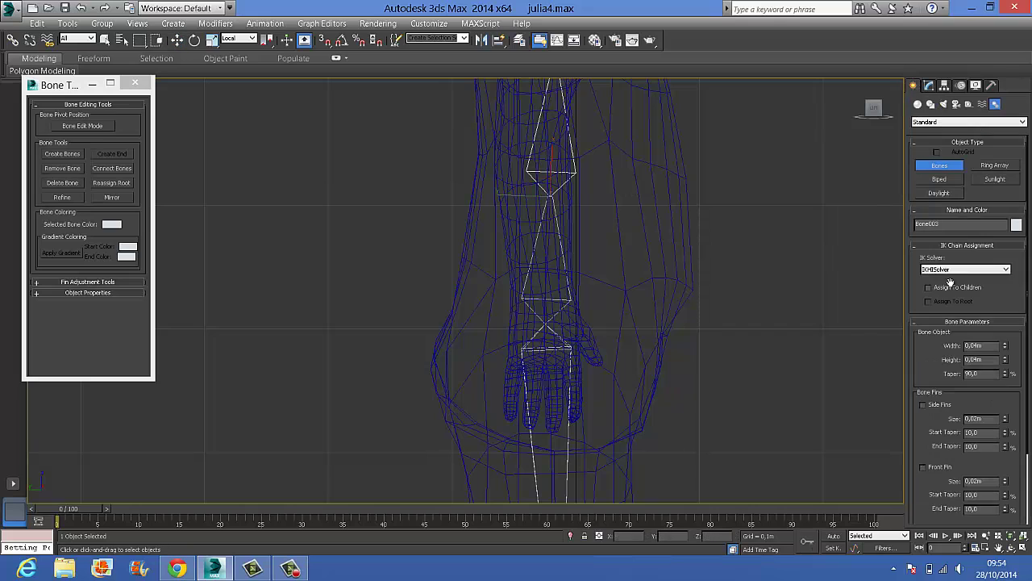
left_click(983, 345)
key("BackSpace")
left_click(488, 326)
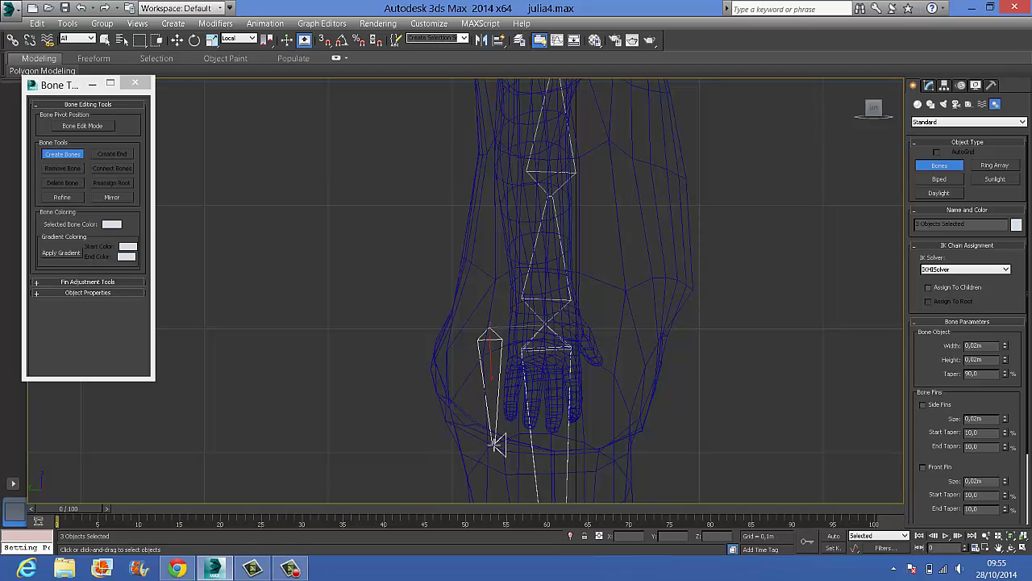
left_click(494, 444)
middle_click_drag(530, 367, 436, 297)
- Quick Align the new pelvis bone to the spine's root bone
left_click(177, 39)
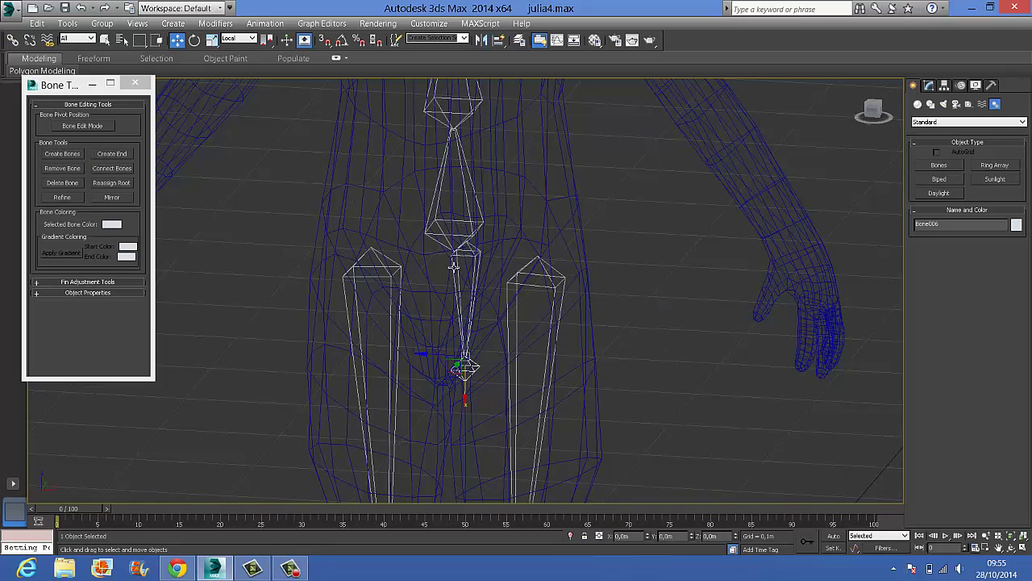
left_click(472, 260)
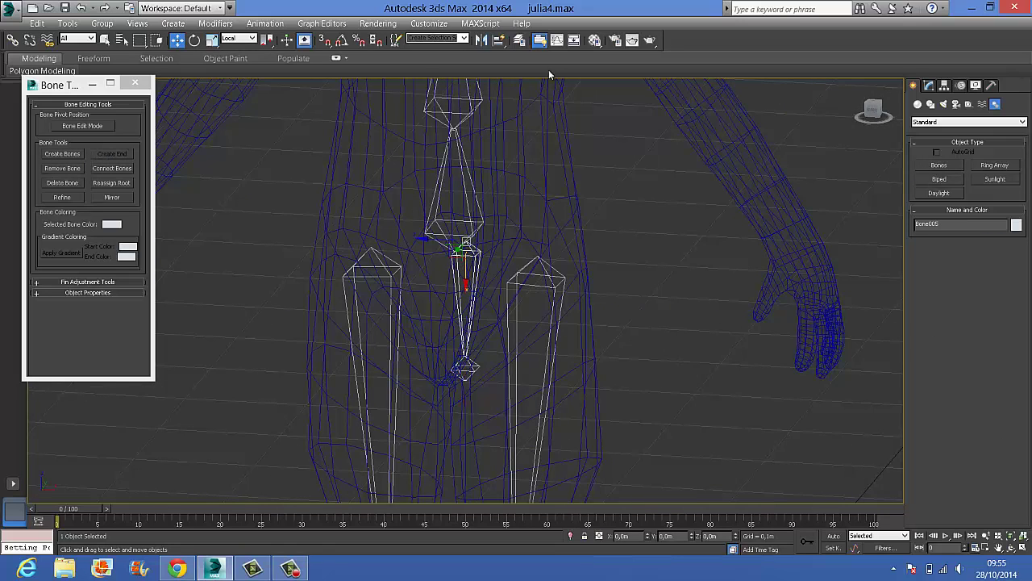
left_click(500, 40)
left_click(472, 213)
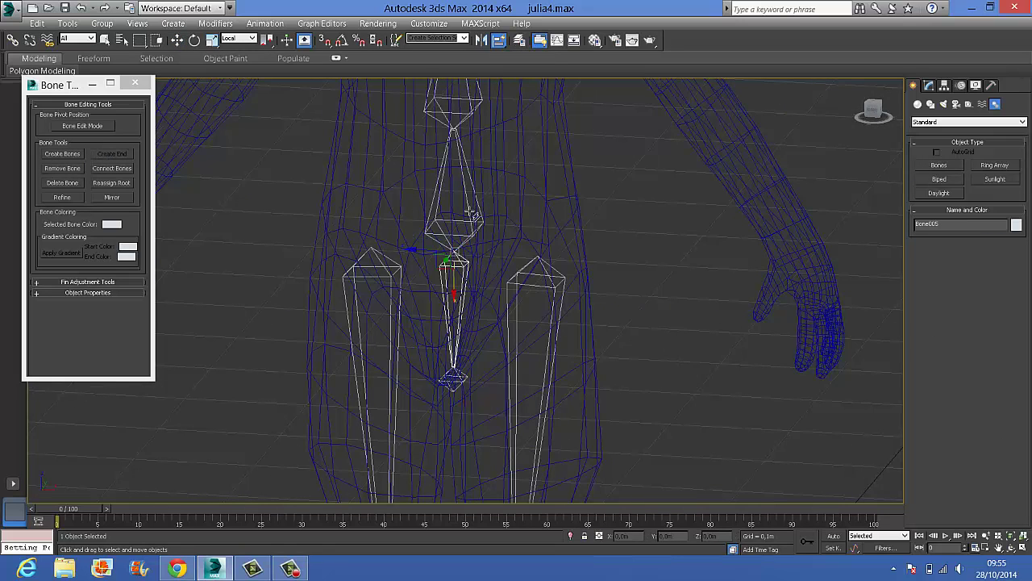
middle_click_drag(521, 258, 540, 274, "alt")
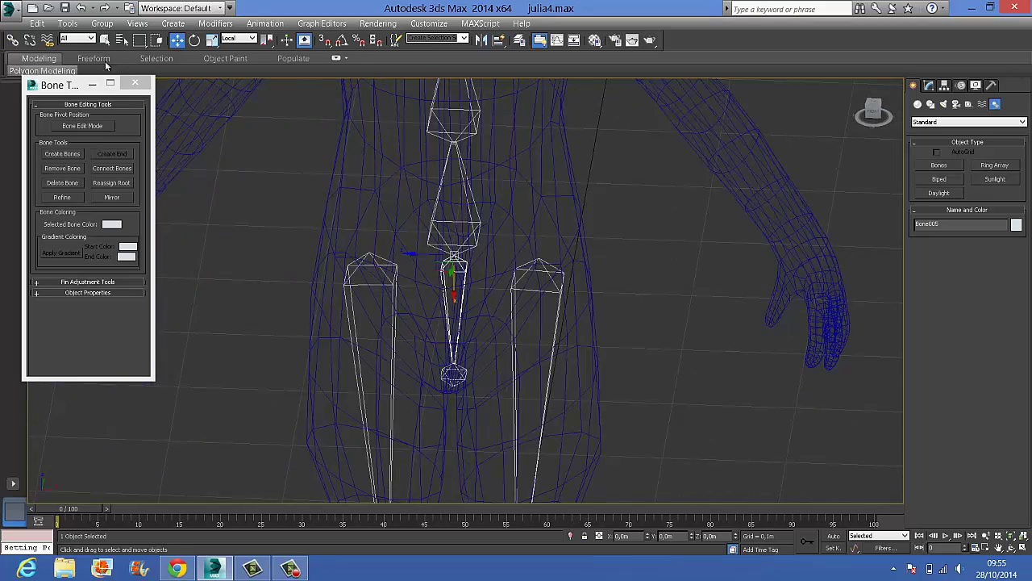
- Link both the left and right thigh bones to the pelvis bone as their parent
left_click(12, 39)
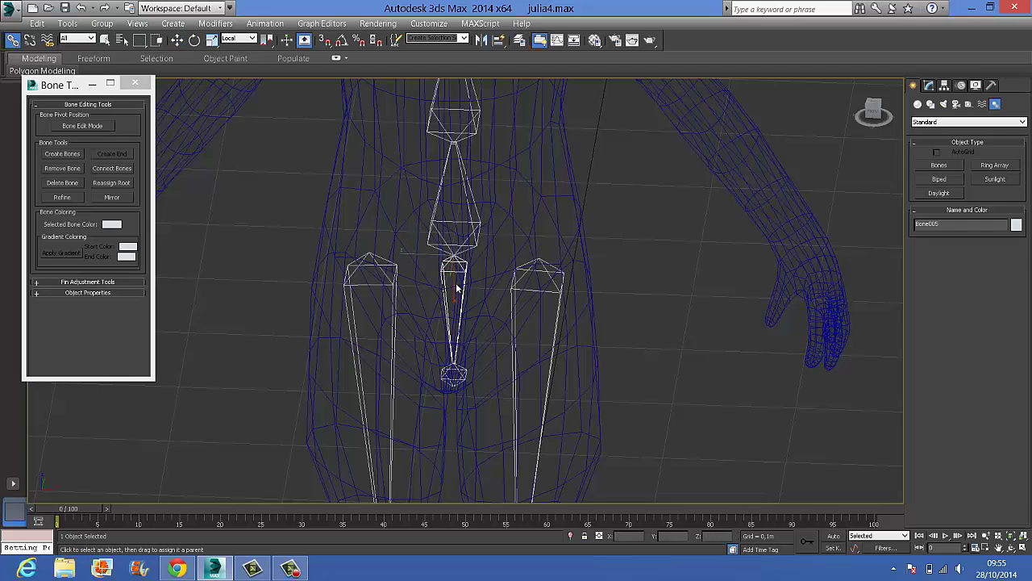
left_click(540, 265)
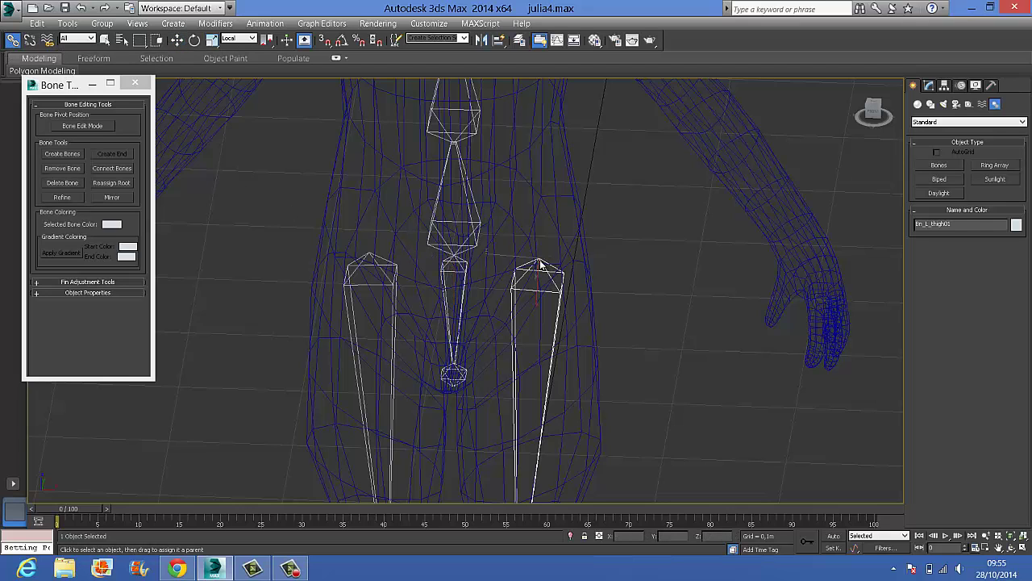
left_click(394, 271, "ctrl")
left_click_drag(391, 287, 449, 275)
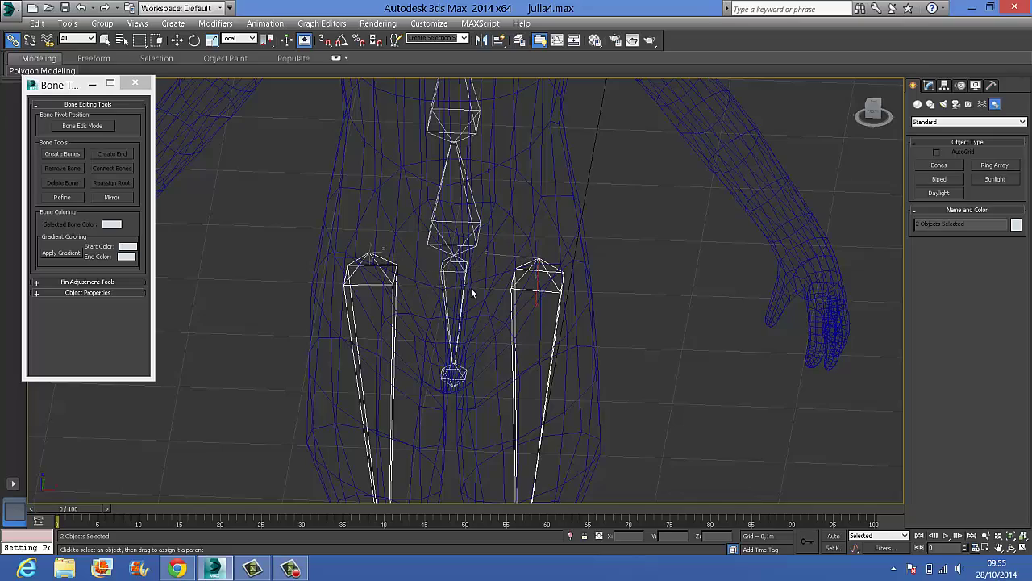
scroll(484, 282, "down", 5)
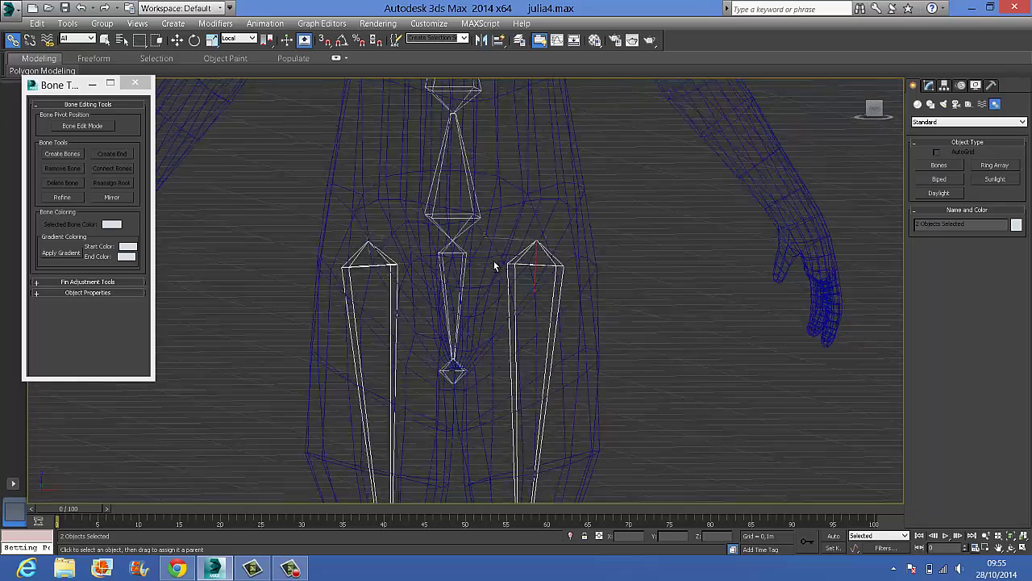
middle_click_drag(532, 269, 487, 223, "alt")
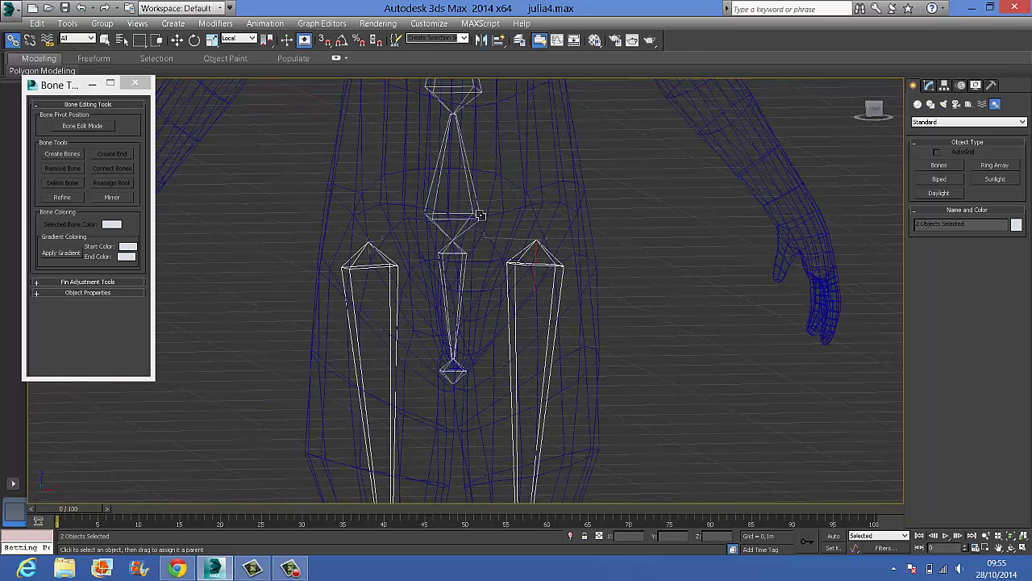
- Try to link the pelvis bone to the spine's root bone
left_click(480, 215)
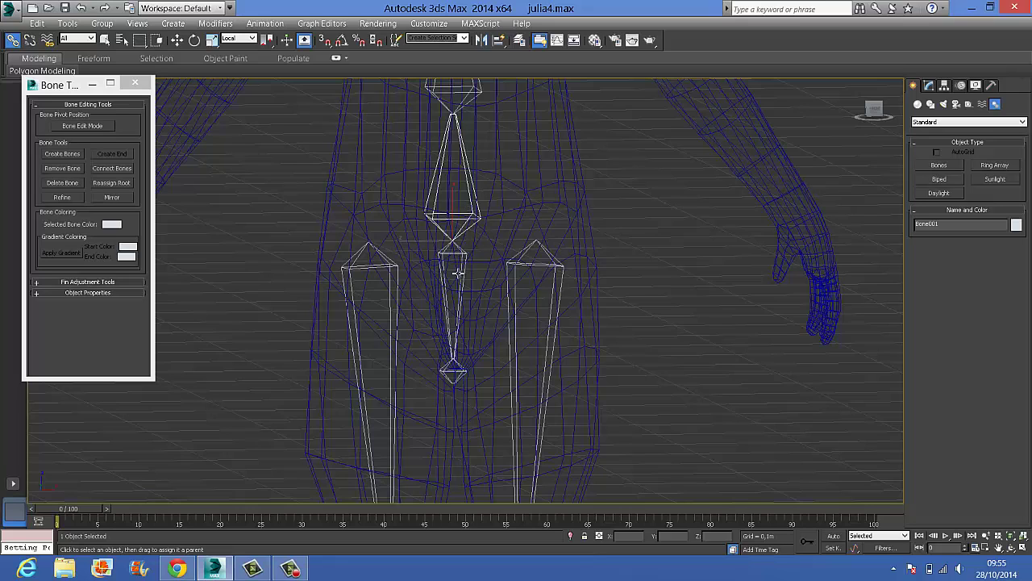
left_click_drag(462, 261, 474, 223)
left_click(581, 325)
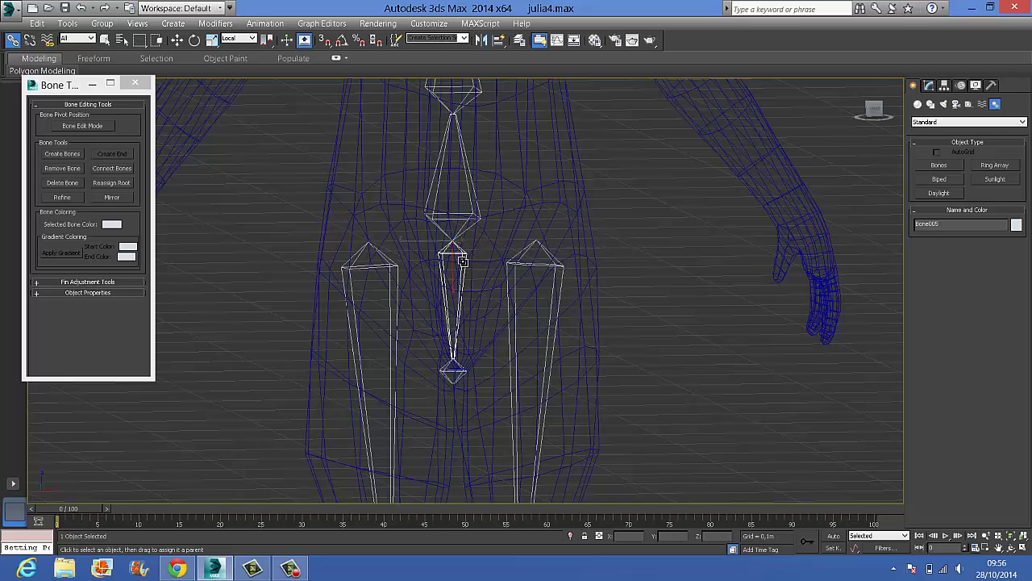
- Select the spine's root bone with its child bones and try Freeze Transform on them
left_click(177, 40)
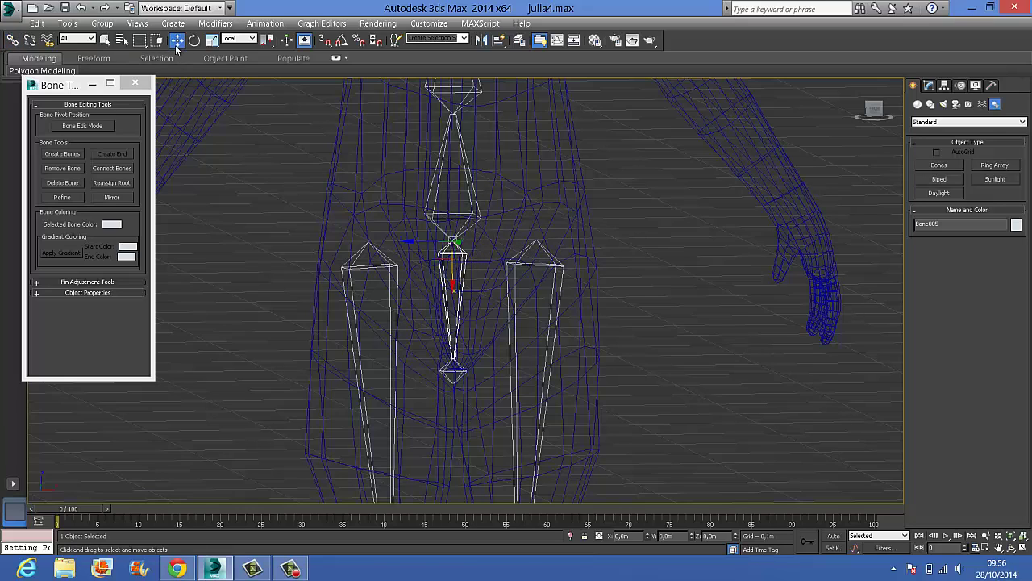
double_click(469, 219)
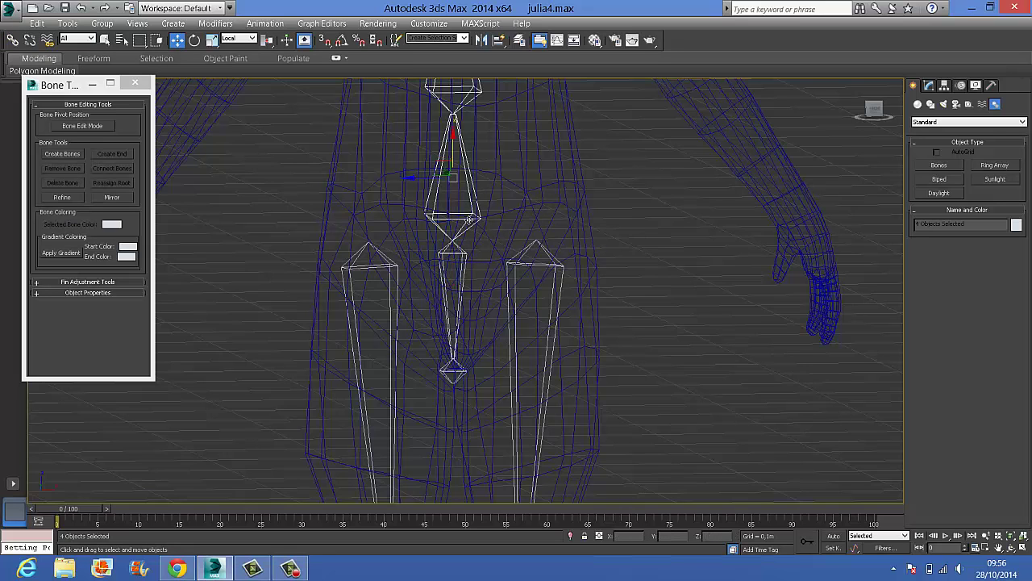
scroll(470, 218, "down", 5)
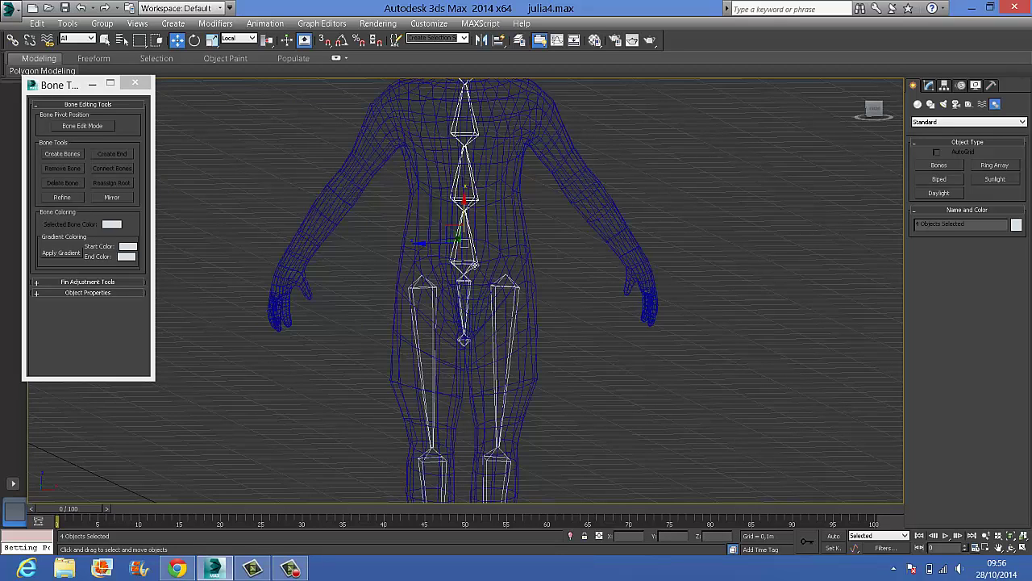
right_click(476, 269)
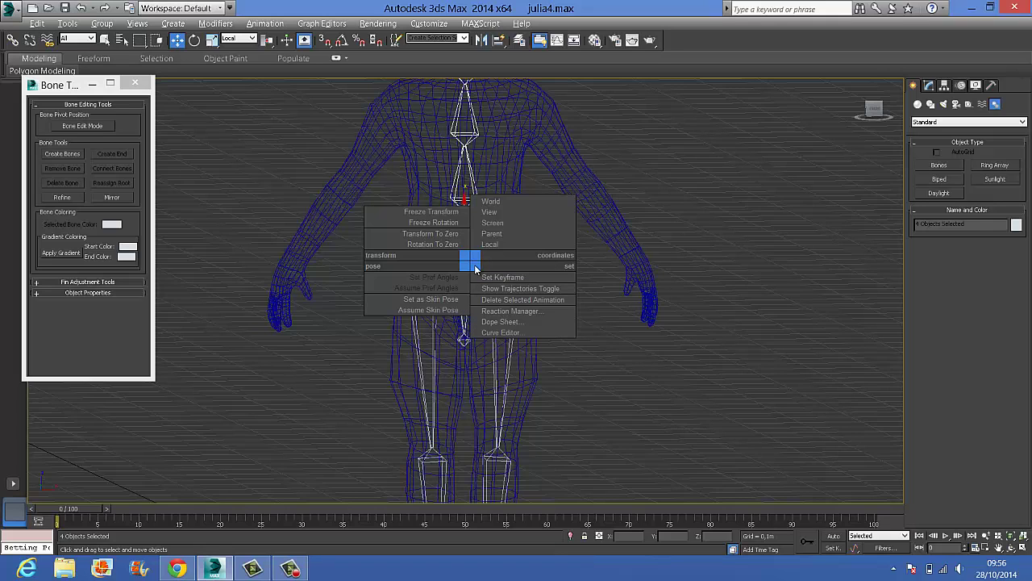
left_click(431, 212)
left_click(576, 371)
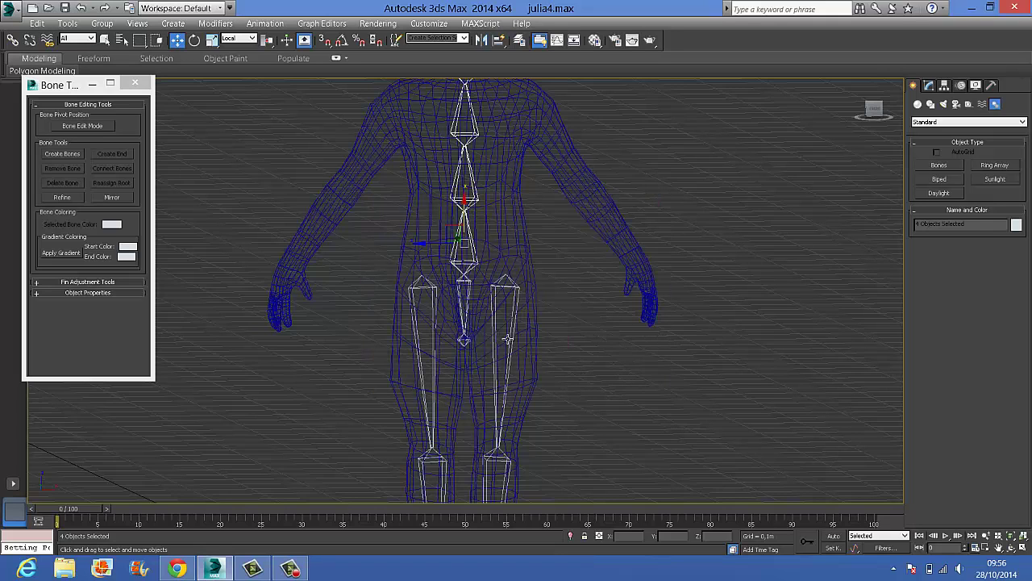
- Link the pelvis bone to the spine's root bone as its parent
left_click(471, 287)
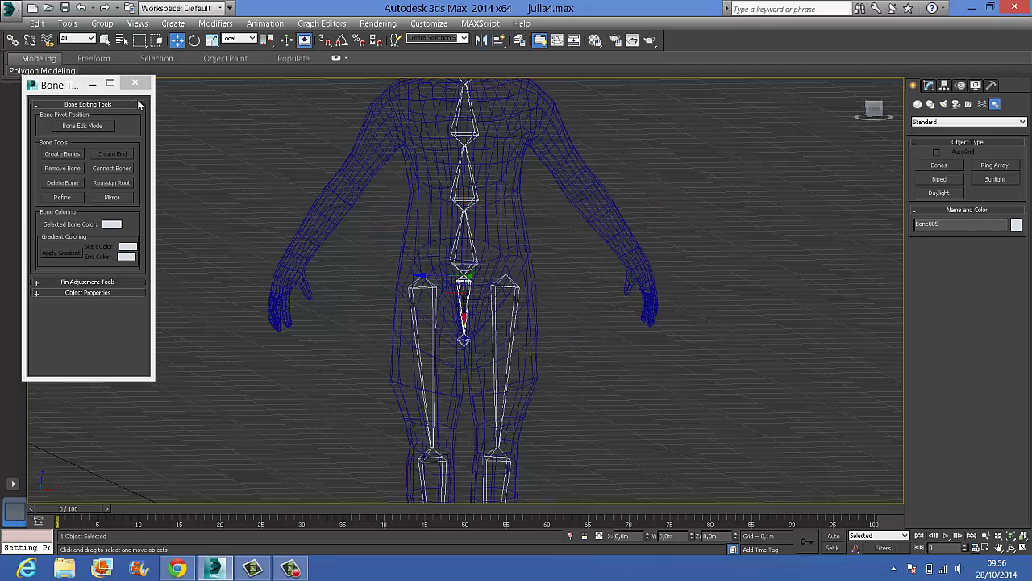
left_click(14, 41)
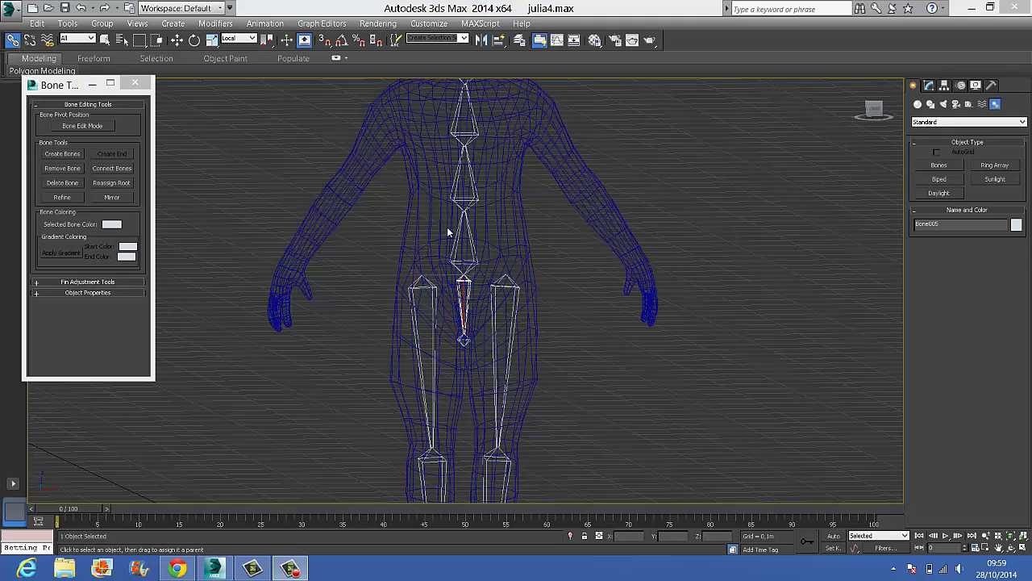
left_click(176, 40)
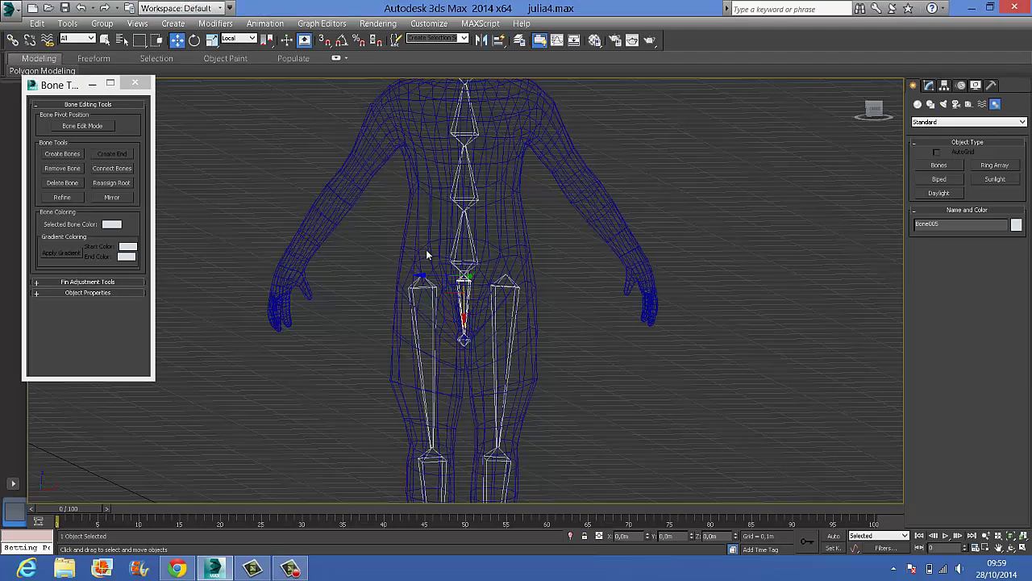
- Check the rig's hierarchy by test-moving the spine's root bone and selecting it with all its child bones
left_click(455, 256)
left_click_drag(460, 259, 405, 272)
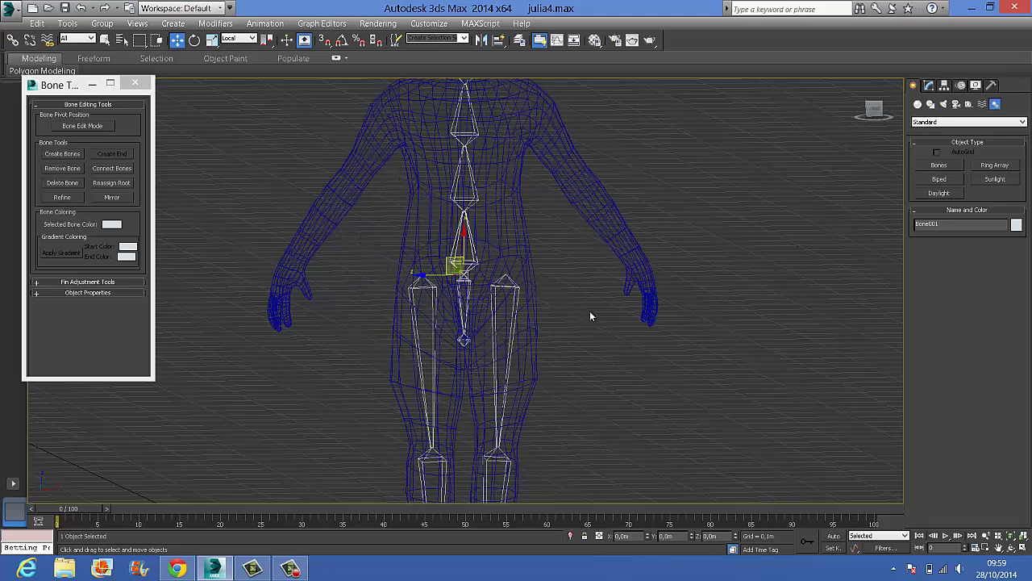
scroll(667, 202, "down", 3)
scroll(654, 220, "up", 2)
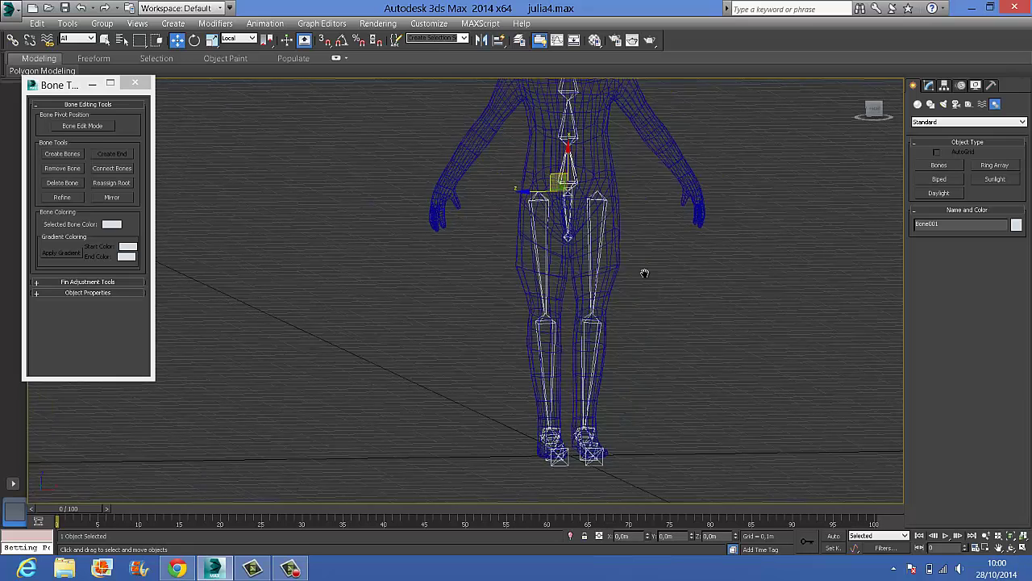
scroll(576, 218, "up", 1)
double_click(573, 150)
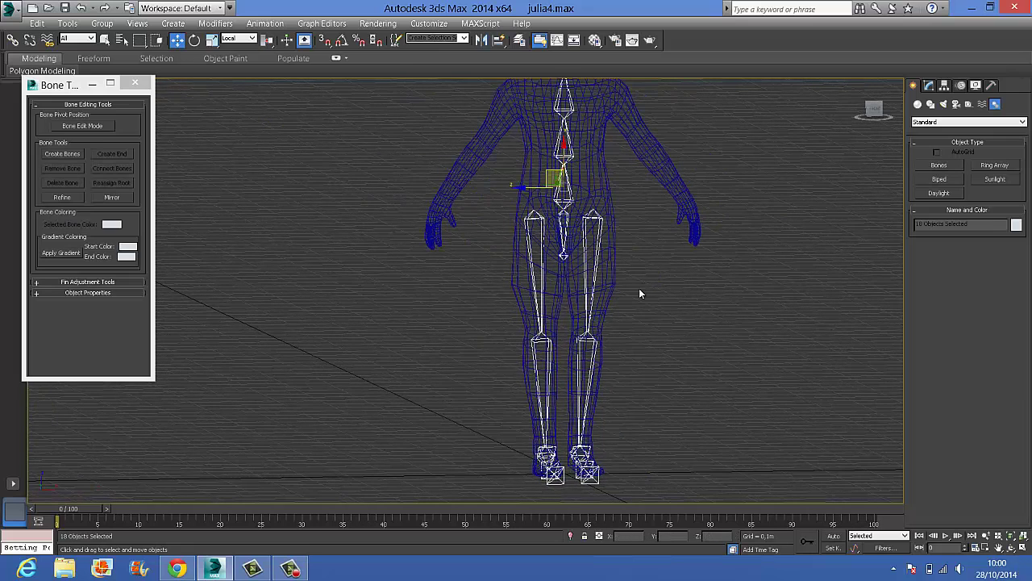
middle_click_drag(638, 294, 574, 421)
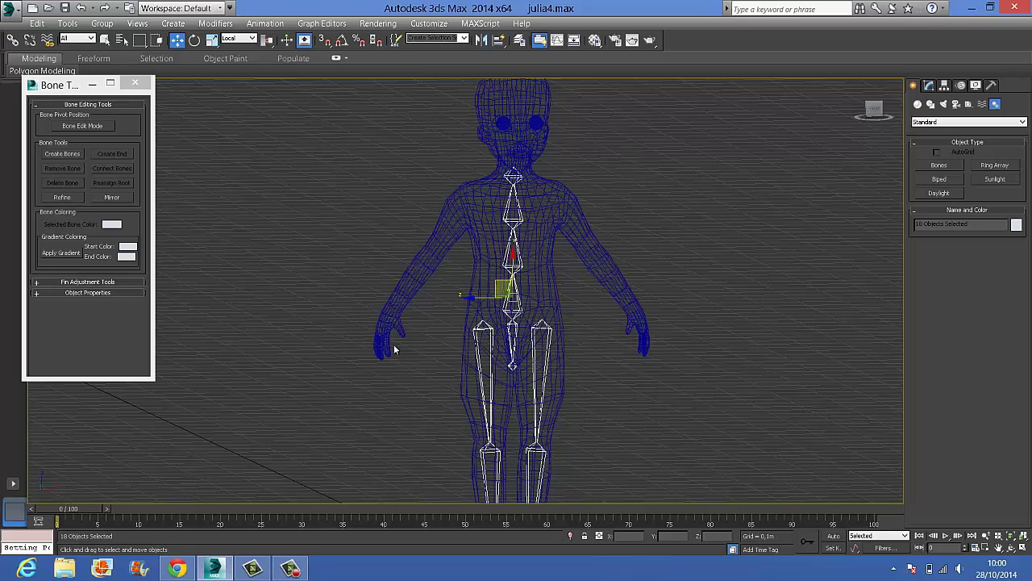
- Select the spine's root bone with all its child bones and apply Freeze Transform to them
left_click(618, 416)
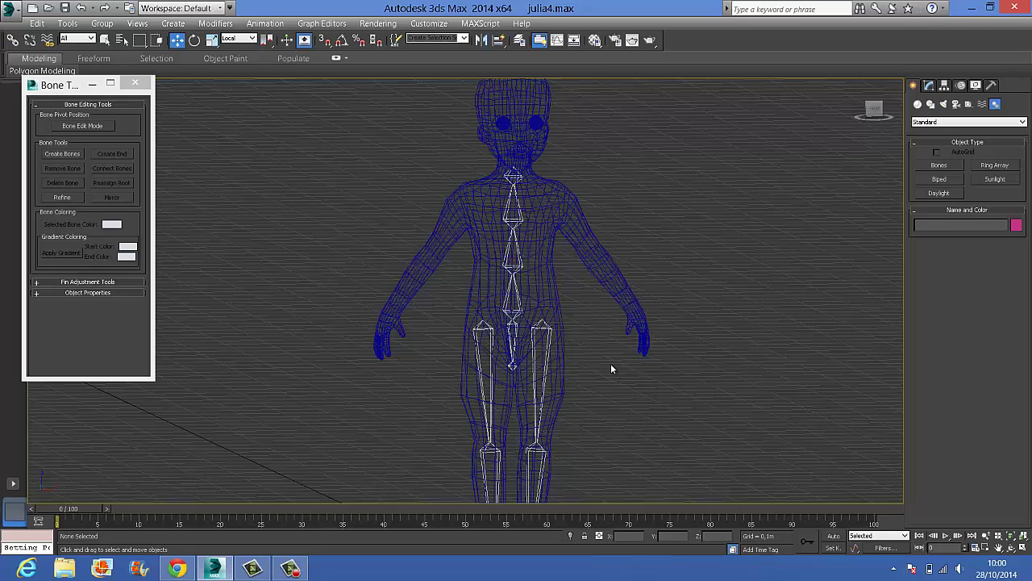
double_click(520, 305)
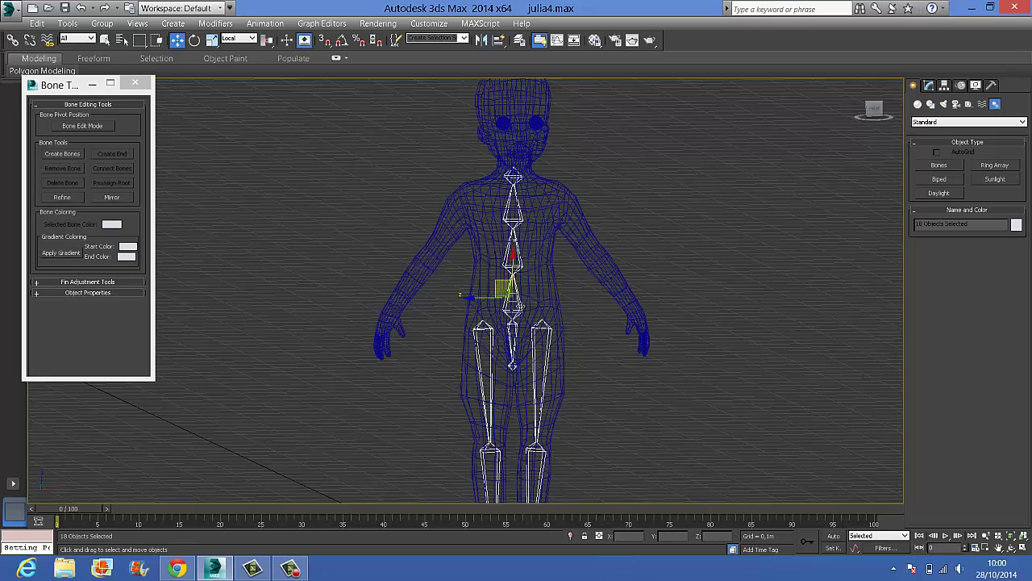
right_click(520, 308)
left_click(500, 254)
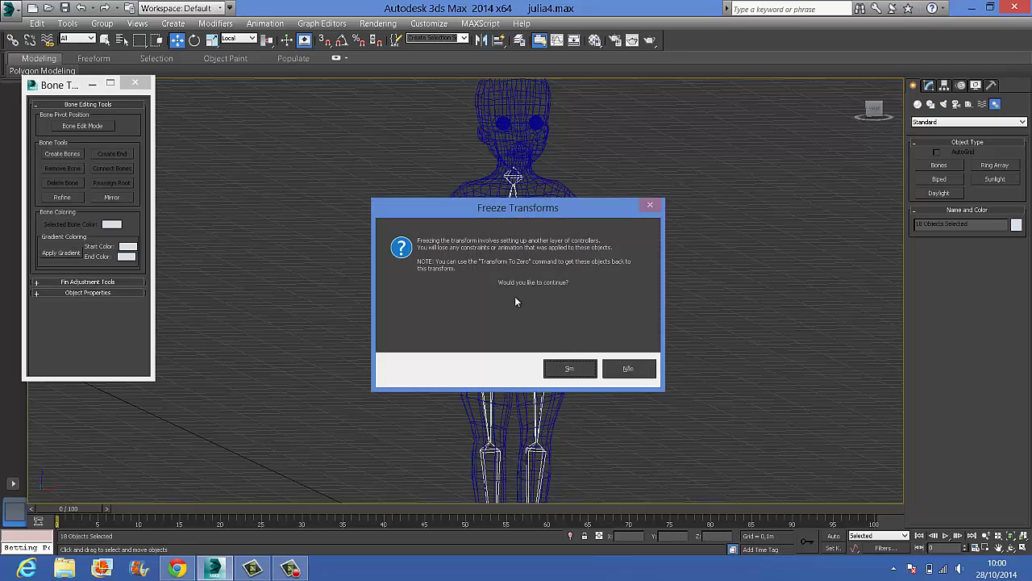
left_click(570, 368)
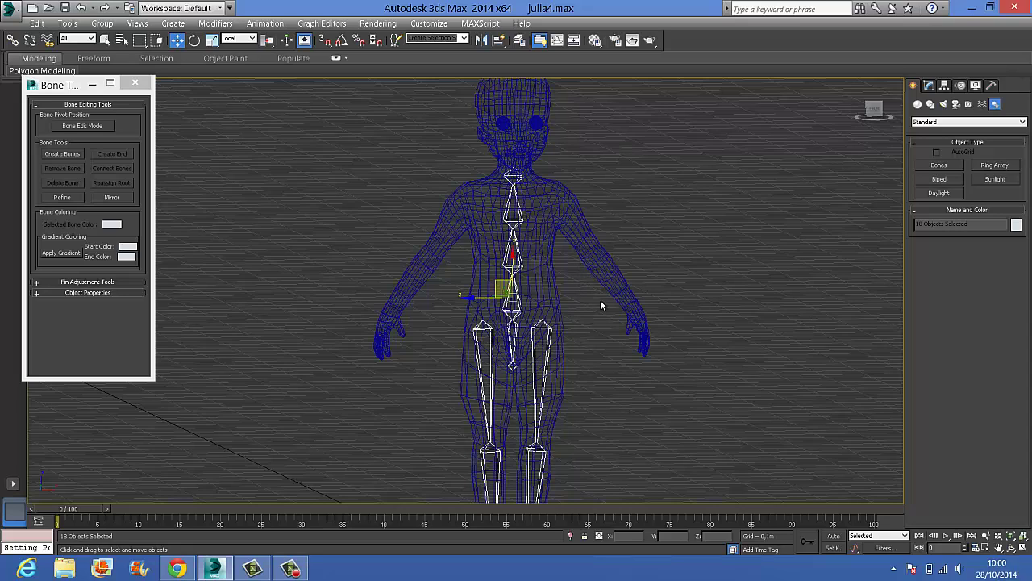
- Test the frozen rig by moving the spine's root bone, and undo the move
left_click(585, 381)
left_click(532, 298)
mouse_move(534, 298)
left_mouse_down()
mouse_move(511, 284)
mouse_move(524, 295)
left_mouse_up()
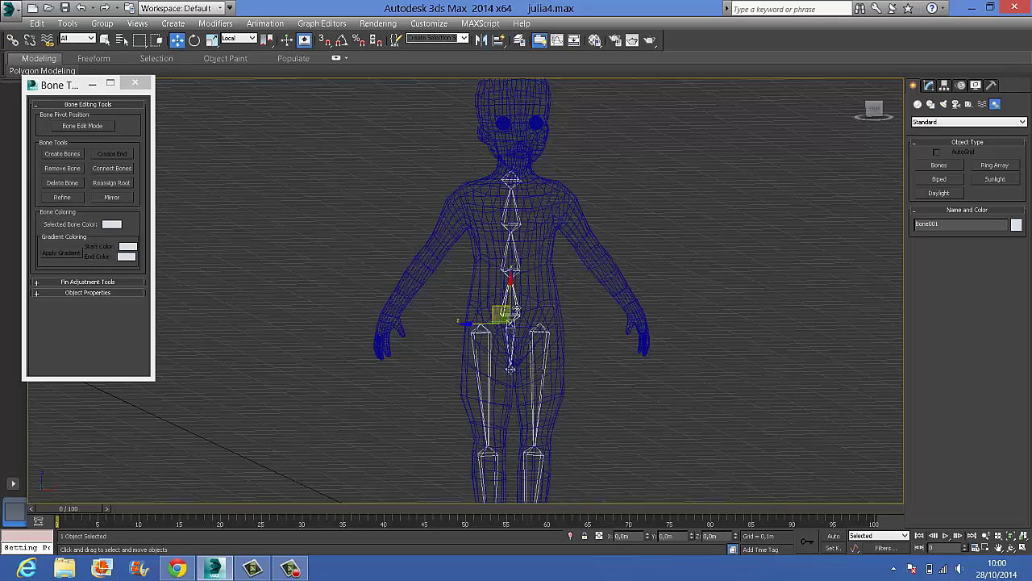
key("ctrl+z")
- Draw a neck bone and a head bone in the left view, from the neck base past the ear to the head's crown
key("l")
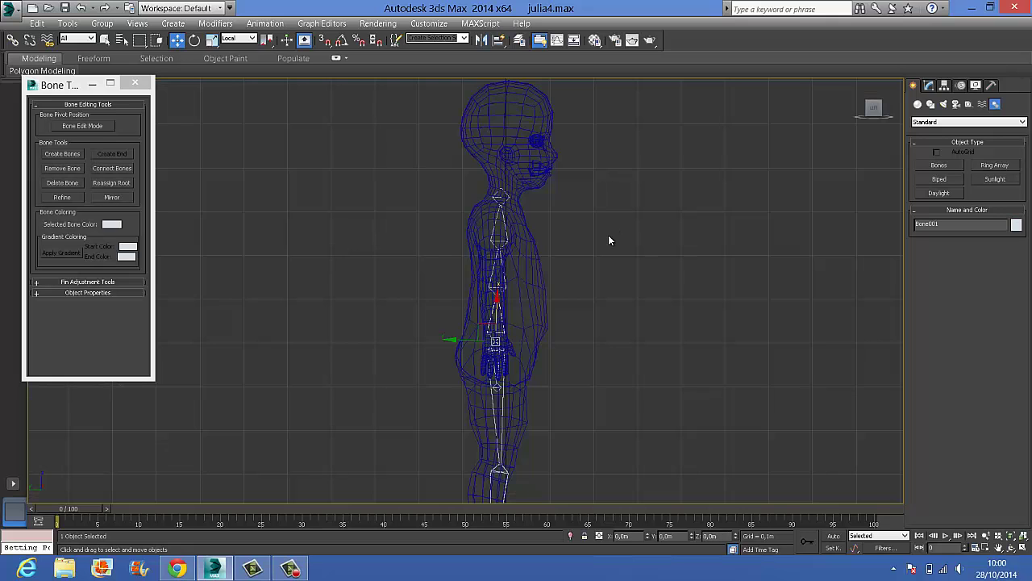
scroll(643, 356, "up", 3)
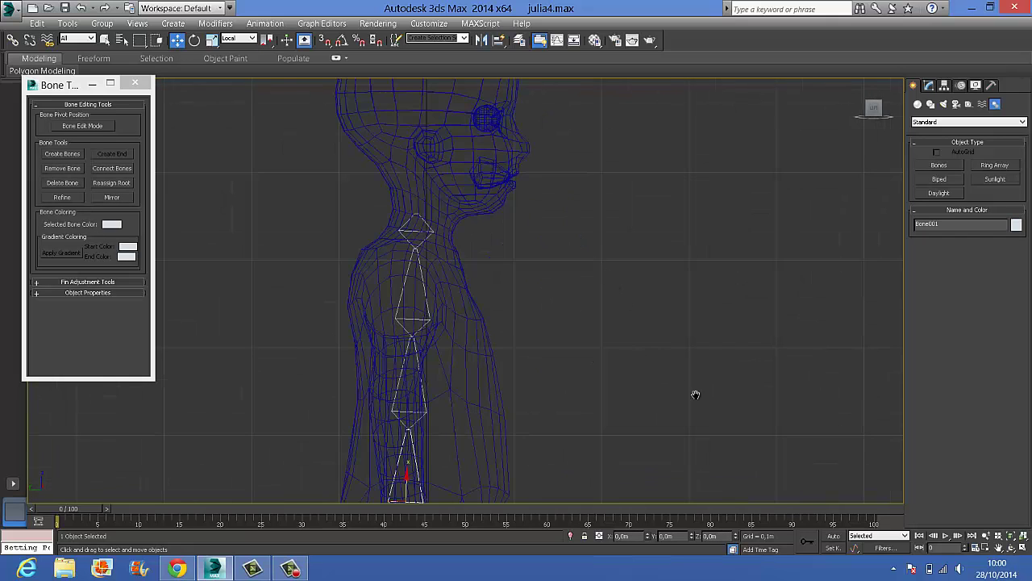
scroll(696, 396, "down", 1)
left_click(949, 168)
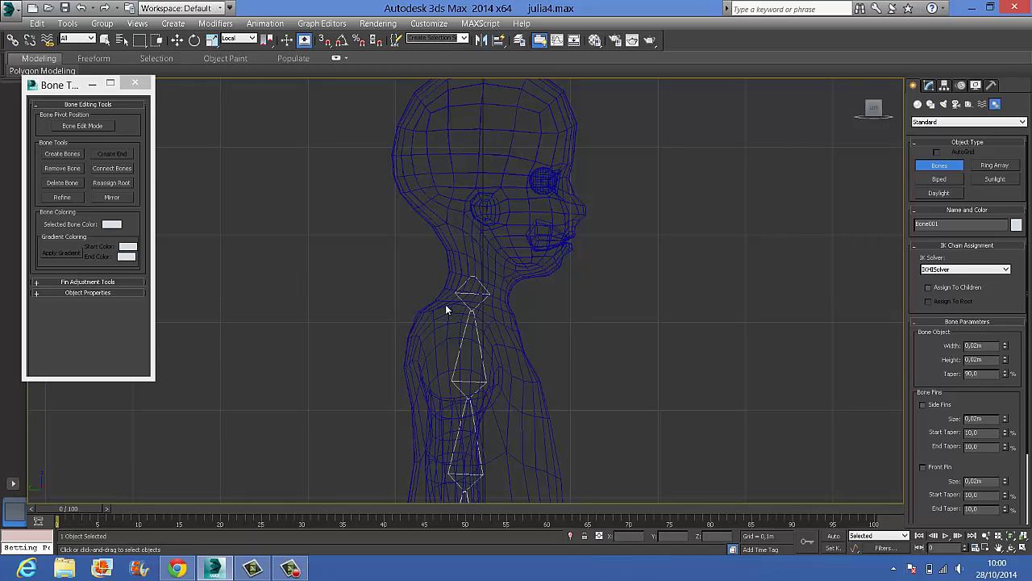
left_click(457, 305)
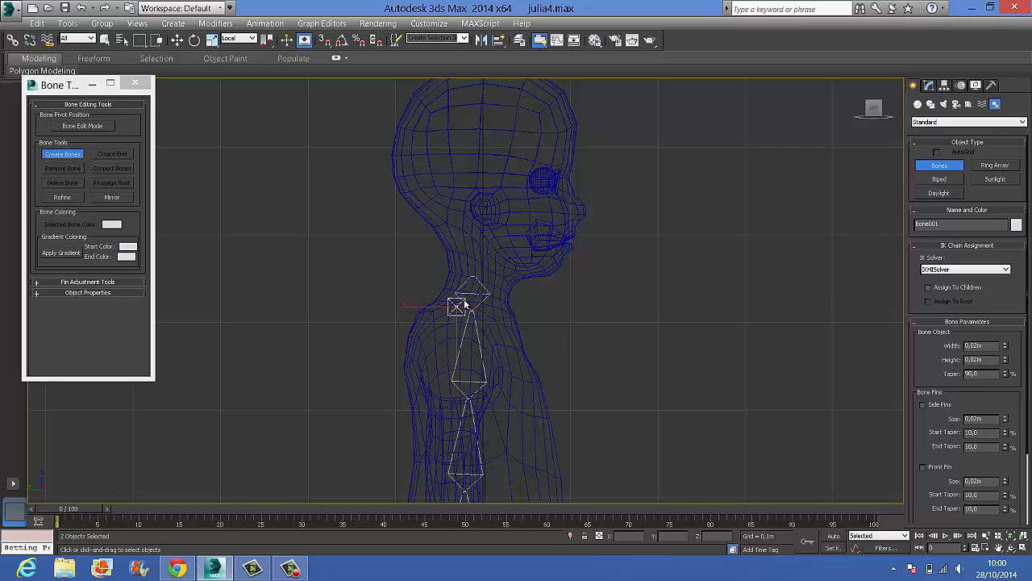
left_click(478, 215)
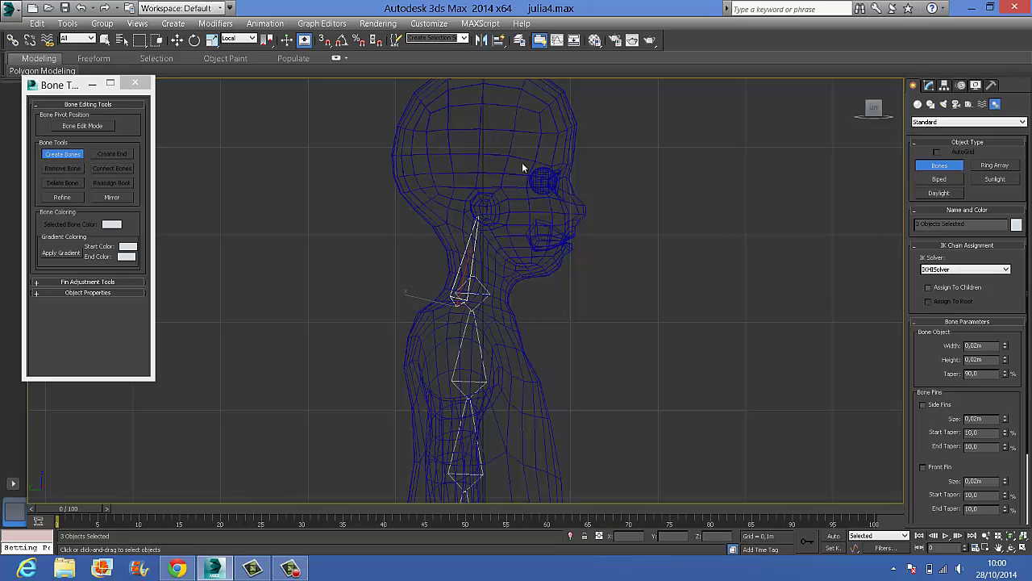
middle_click_drag(519, 82, 461, 288)
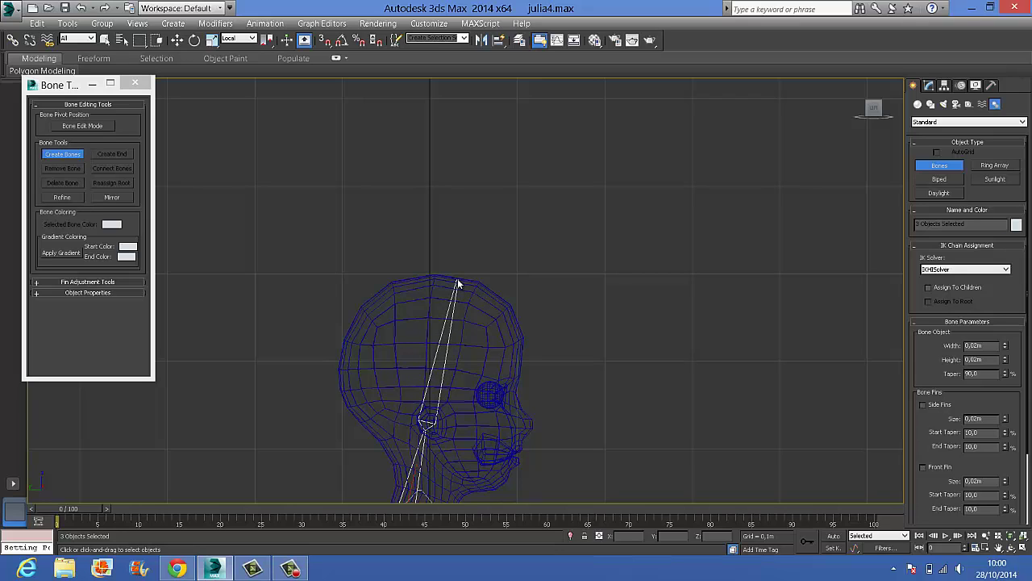
left_click(458, 284)
right_click(476, 297)
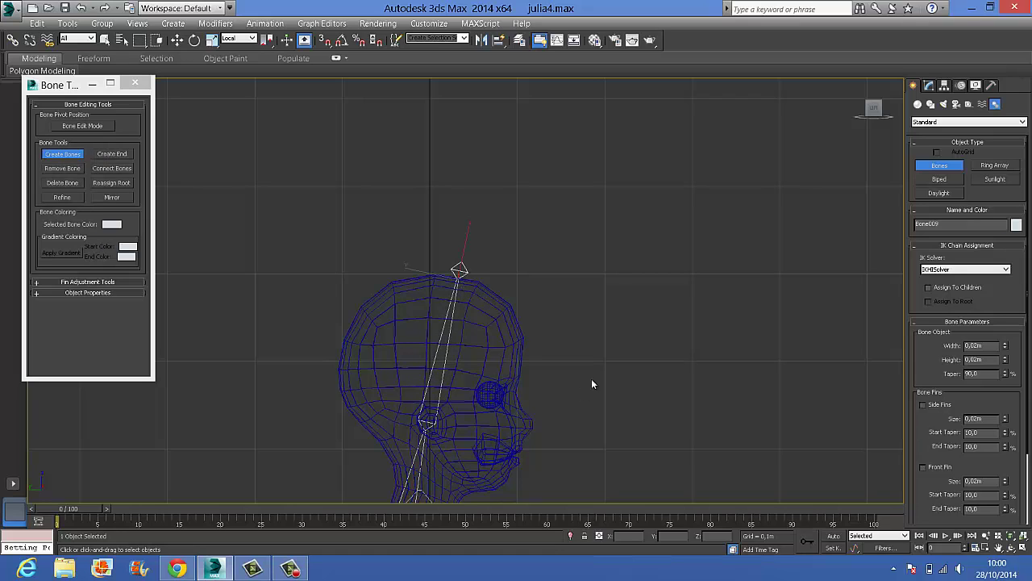
- Align the new neck bone to the end bone at the top of the spine
middle_click_drag(592, 384, 630, 278)
left_click(176, 39)
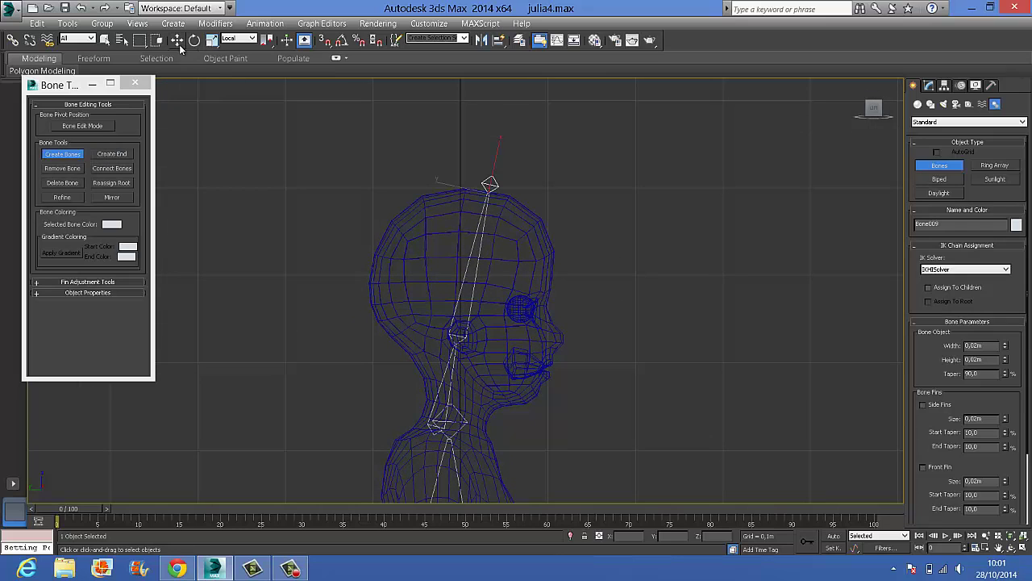
scroll(641, 308, "up", 3)
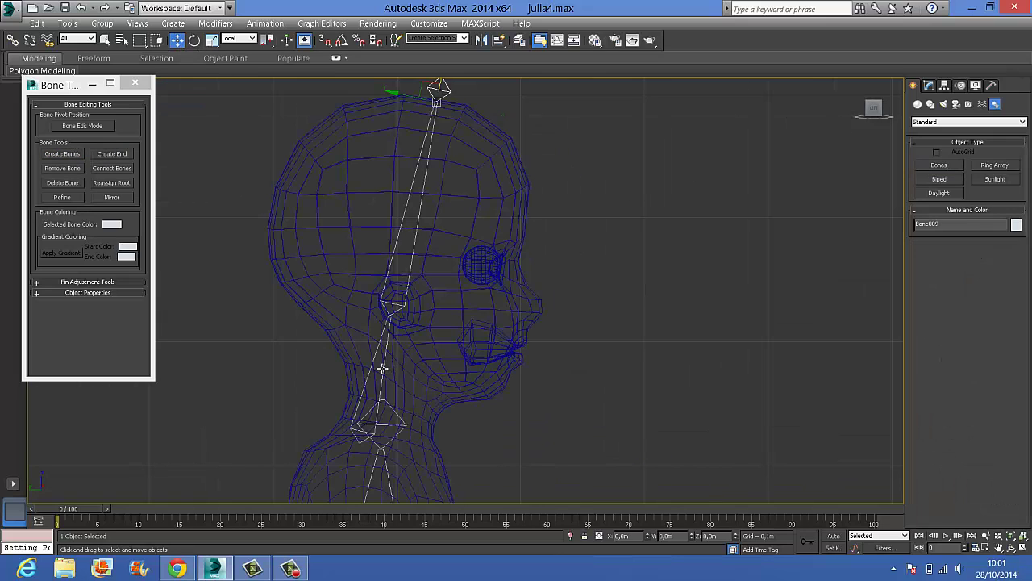
left_click(383, 368)
left_click(499, 39)
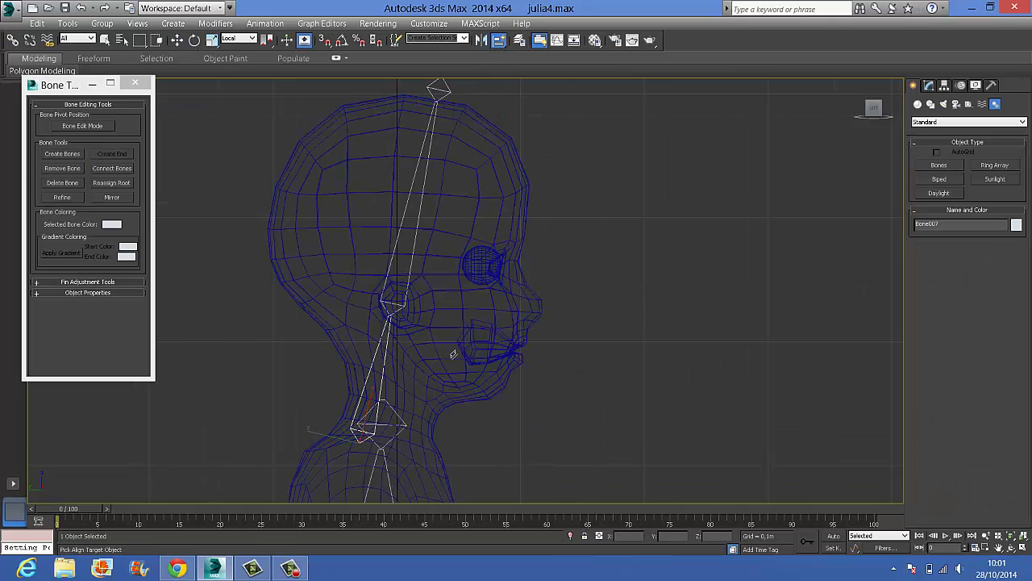
left_click(399, 427)
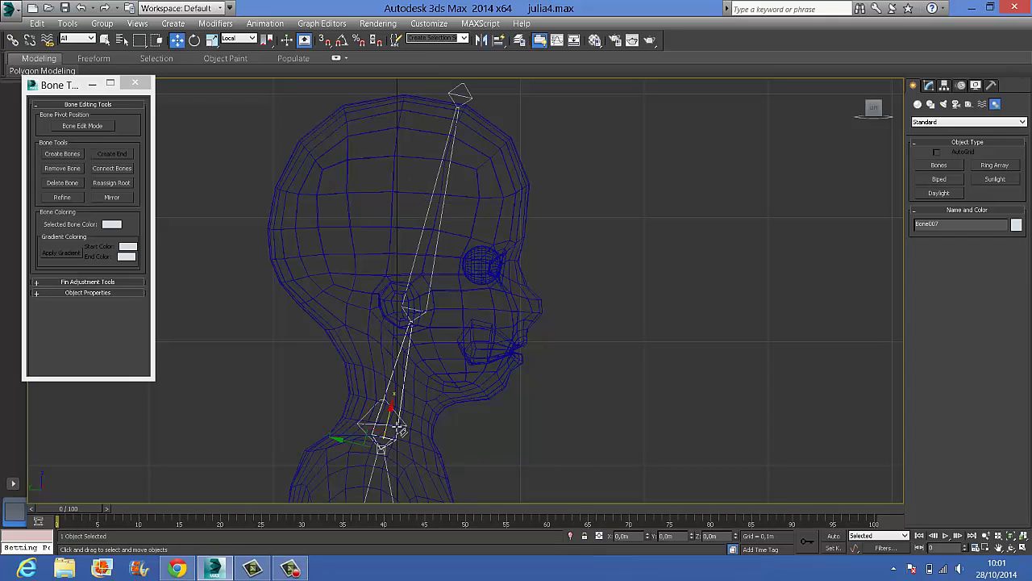
- Compare the thin neck and head bones with the rest of the rig, and delete the neck and head chain
middle_click_drag(486, 393, 557, 368)
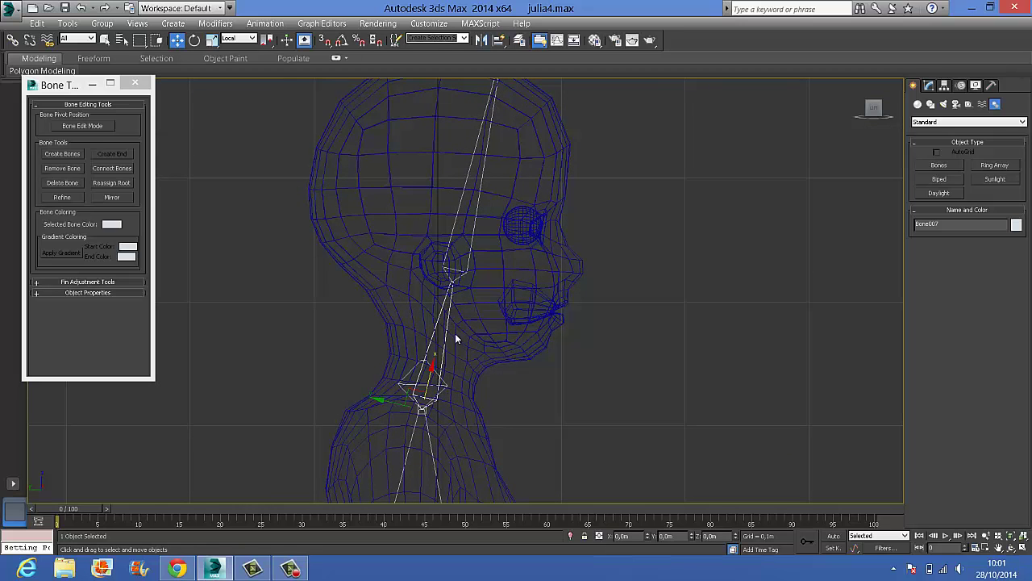
scroll(472, 368, "down", 5)
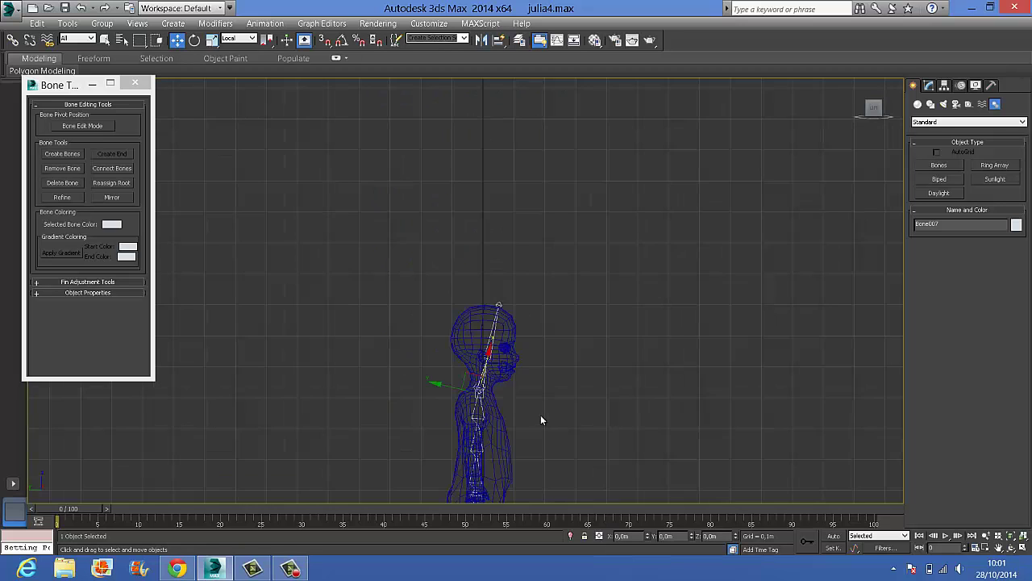
scroll(493, 452, "up", 10)
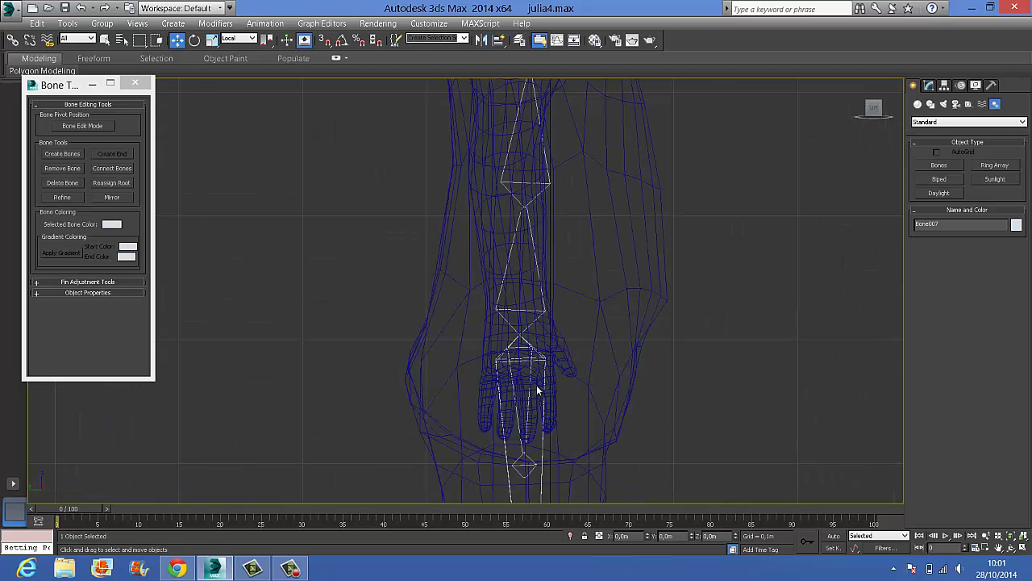
middle_click_drag(636, 256, 634, 282)
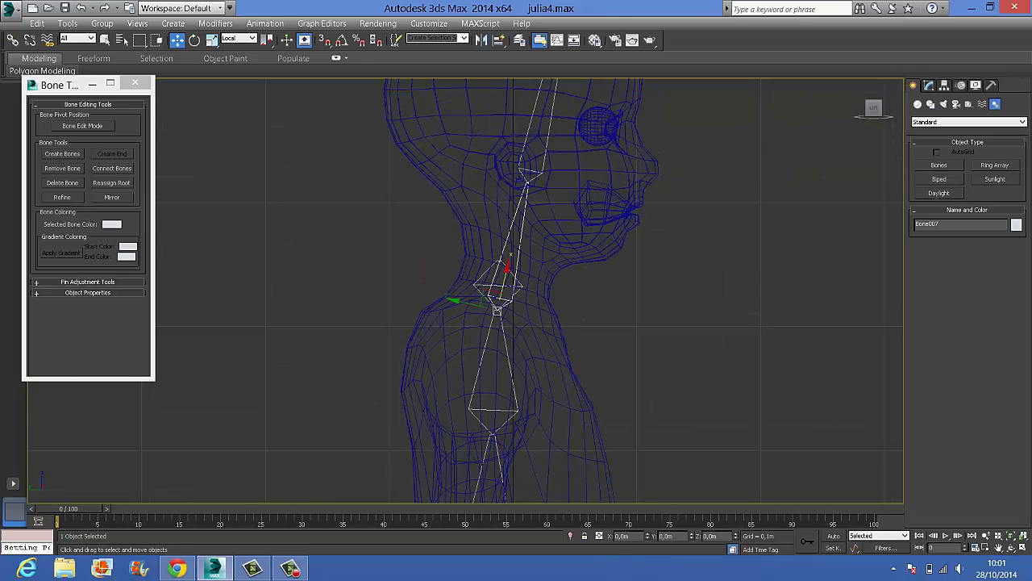
scroll(540, 268, "down", 3)
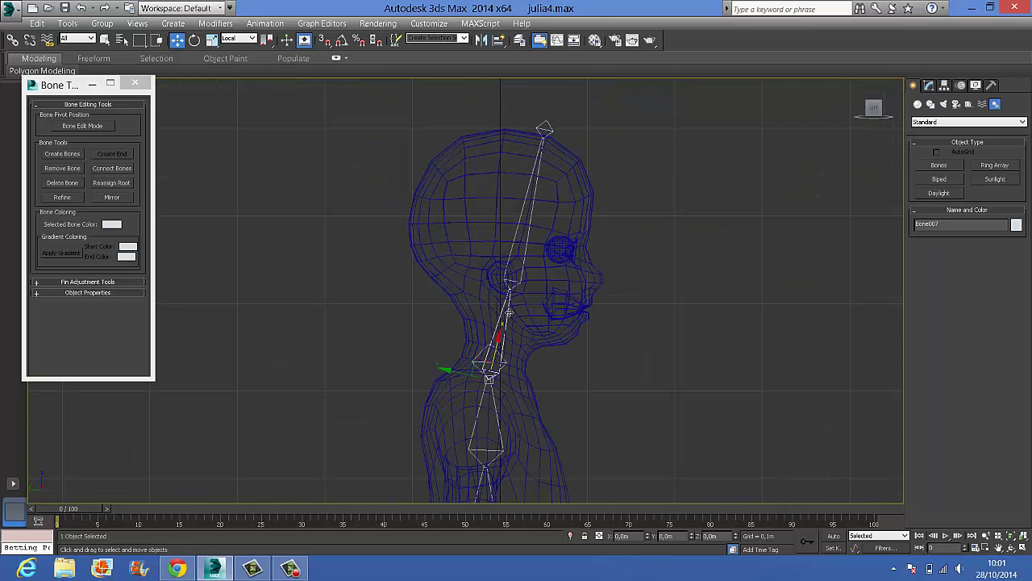
double_click(509, 313)
key("Delete")
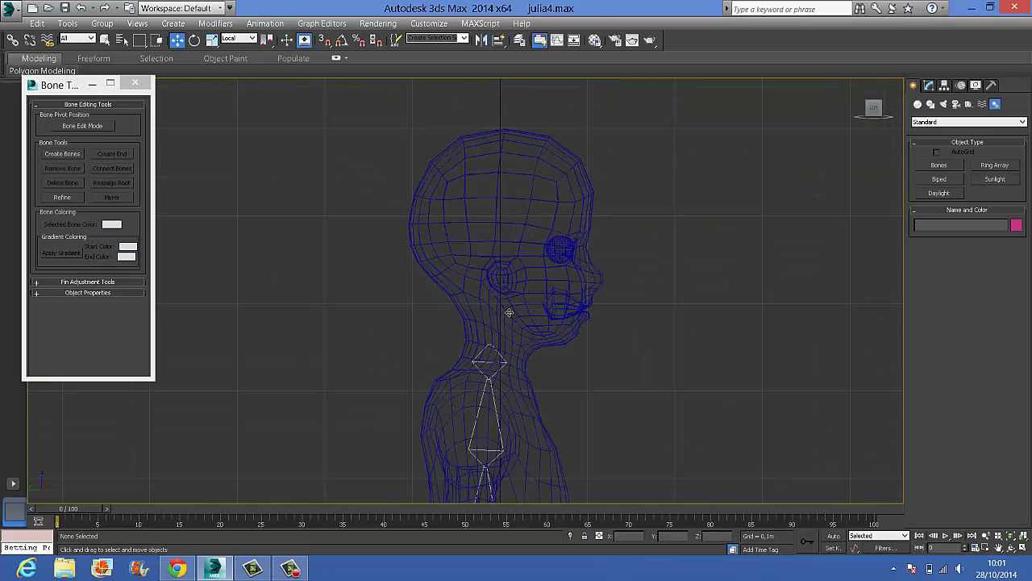
- Draw neck and head bones with width and height 0,04 m in the left view, from the neck base past the ear to the head's crown
left_click(942, 165)
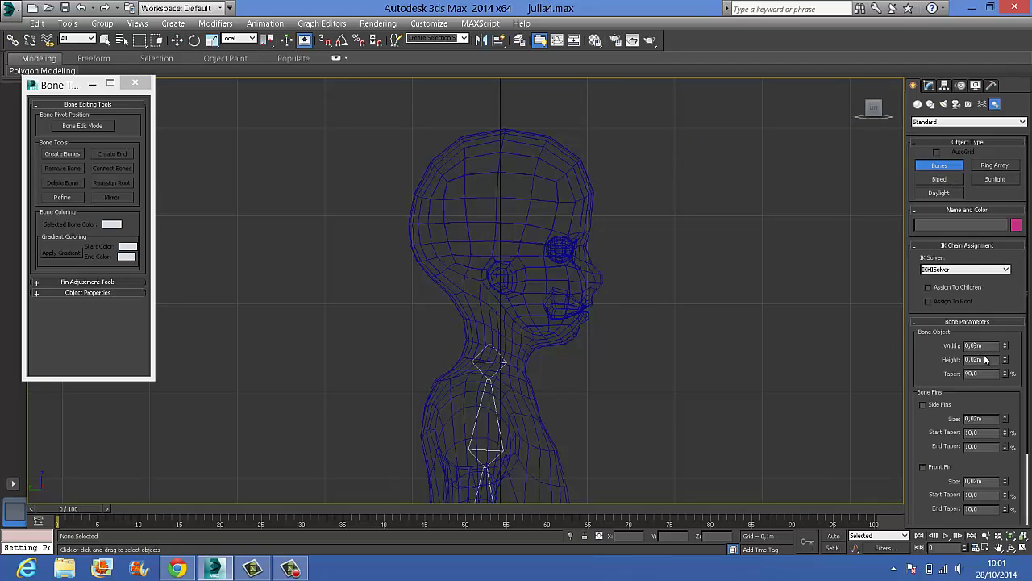
type("4")
key("Tab")
left_click(473, 374)
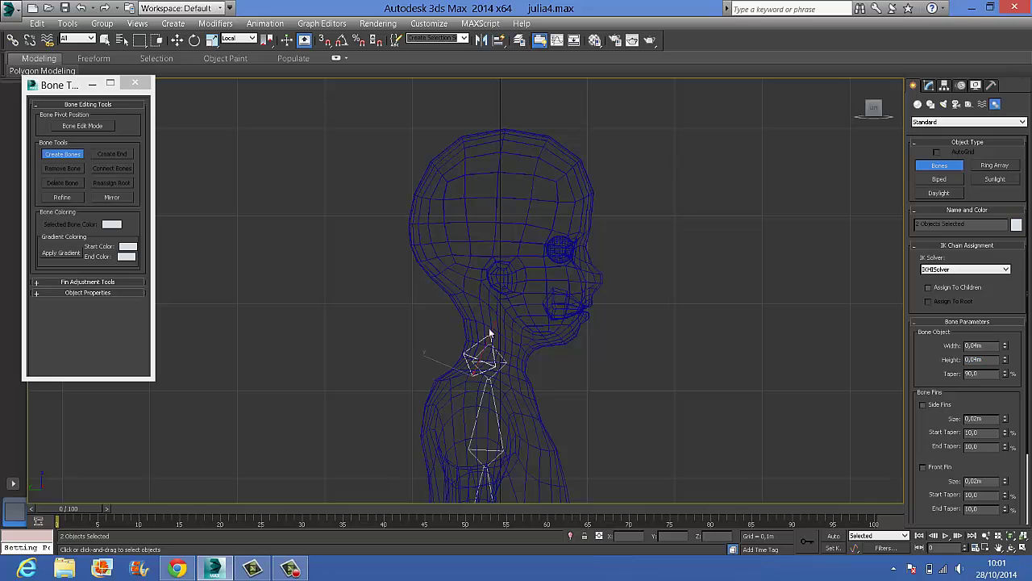
left_click(498, 277)
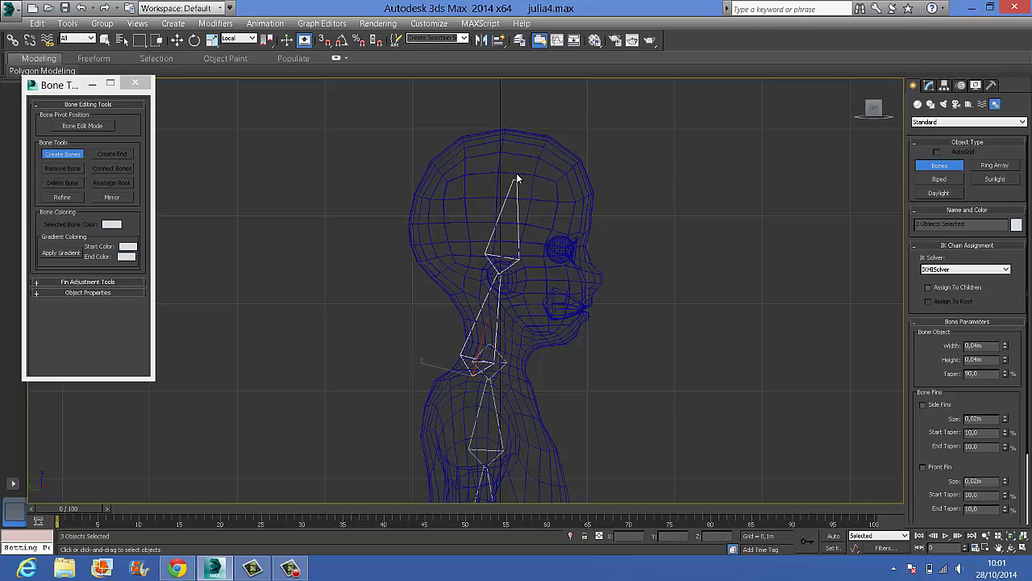
left_click(519, 129)
right_click(519, 129)
- Align the thicker neck bone's base to the end bone at the top of the spine
left_click(177, 43)
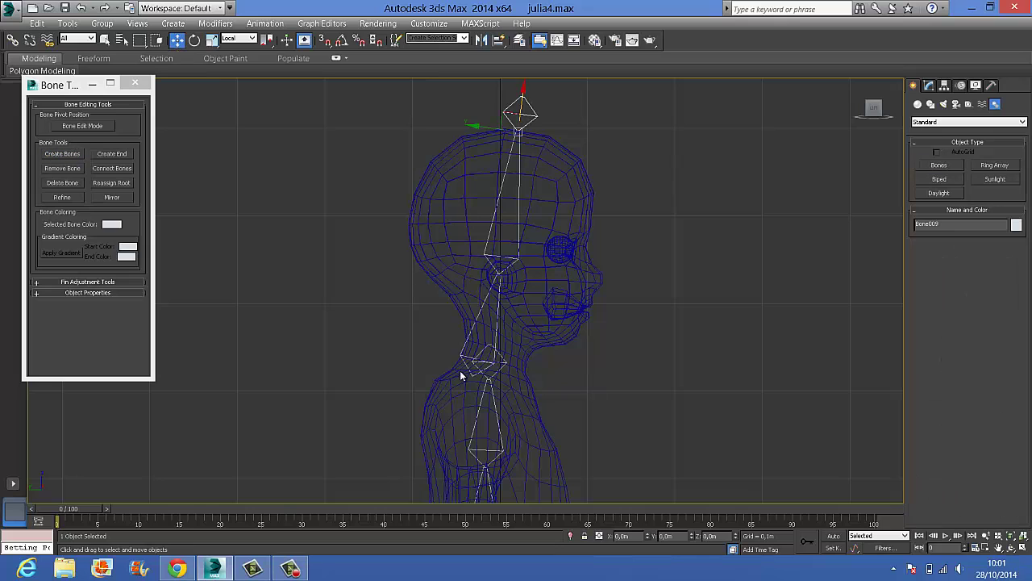
left_click(463, 356)
left_click(499, 40)
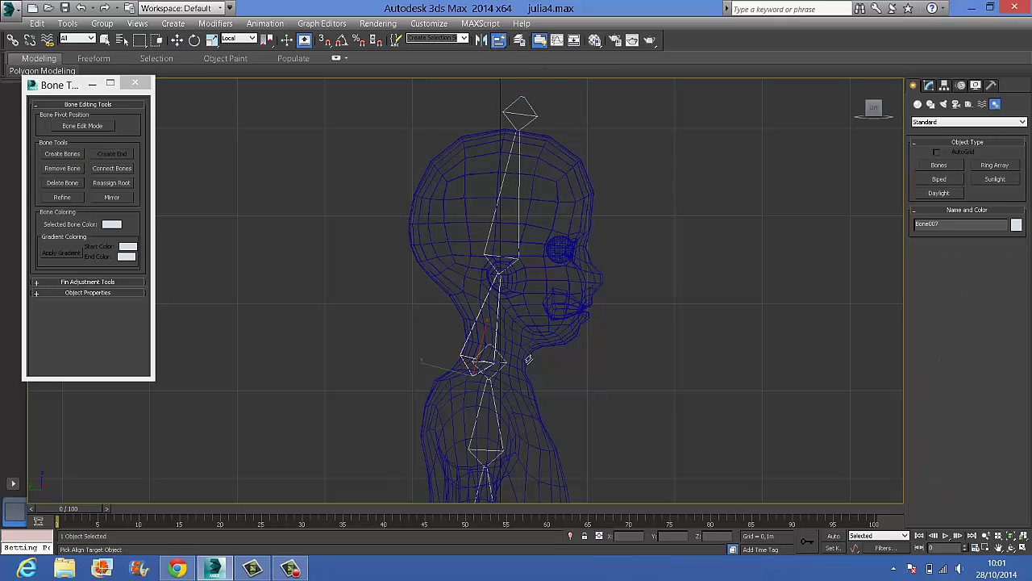
right_click(505, 361)
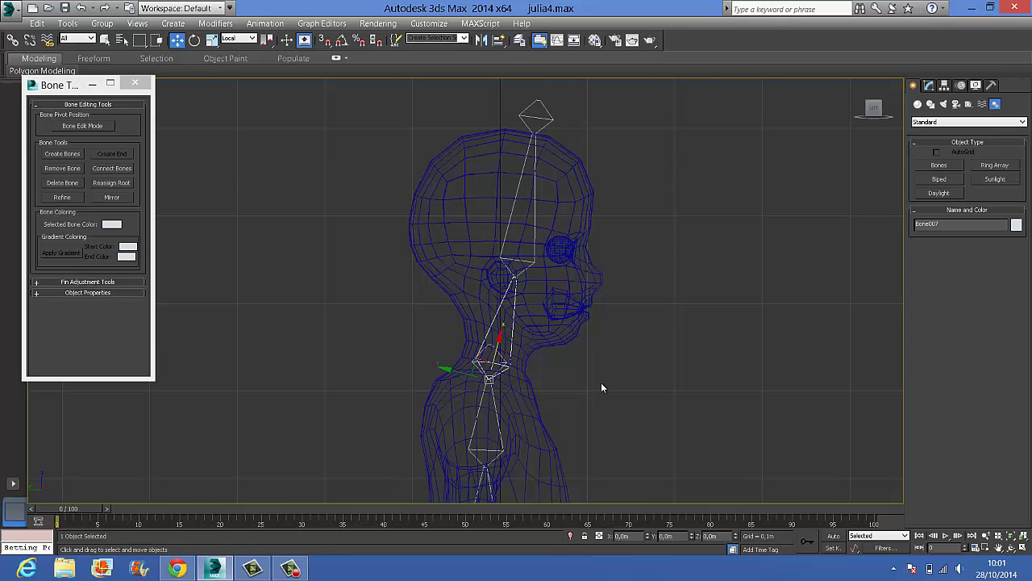
scroll(601, 385, "up", 3)
scroll(601, 386, "down", 5)
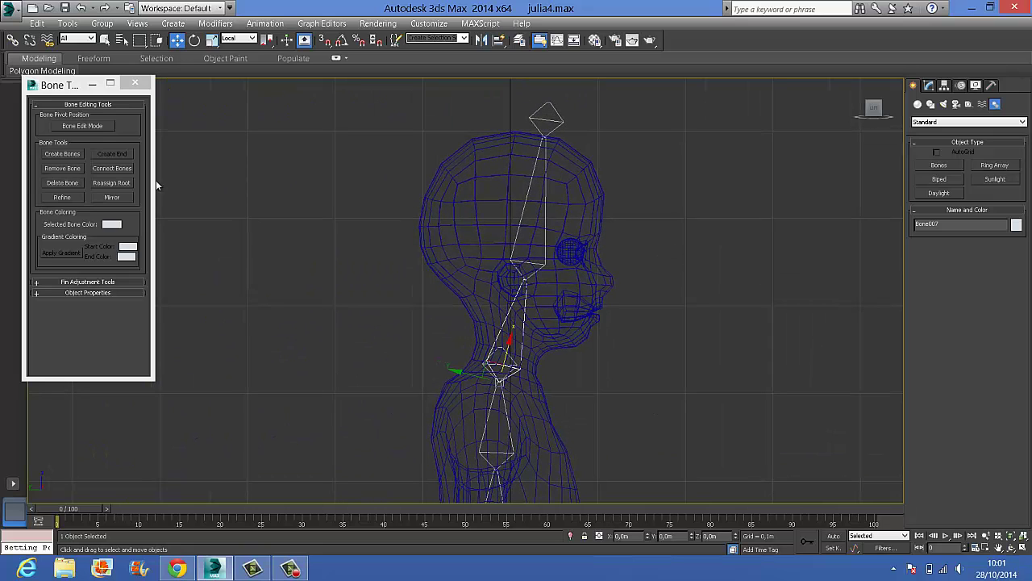
- Turn on Bone Edit Mode and move the joint between neck and head back and down to the ear
left_click(83, 126)
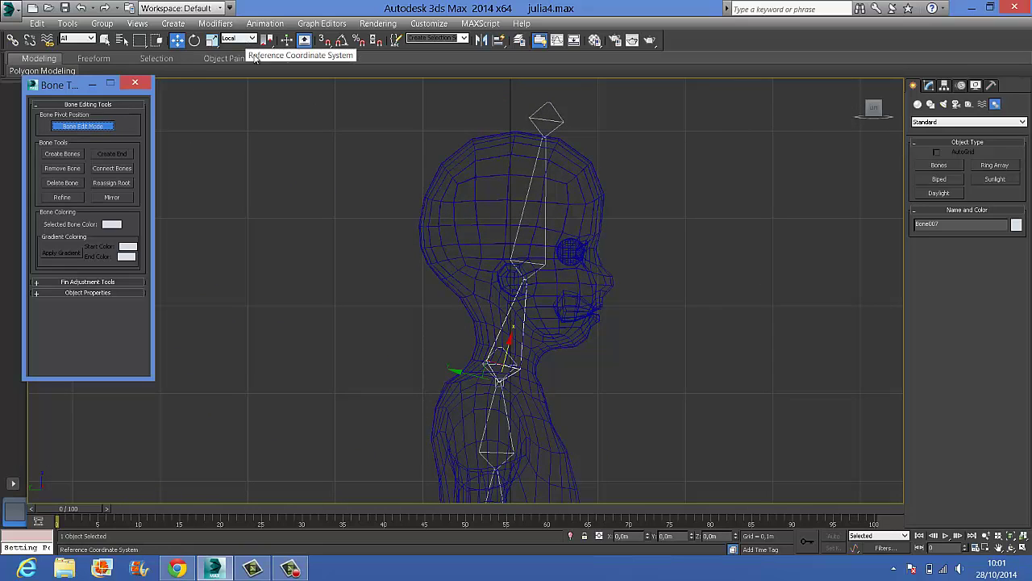
left_click(524, 276)
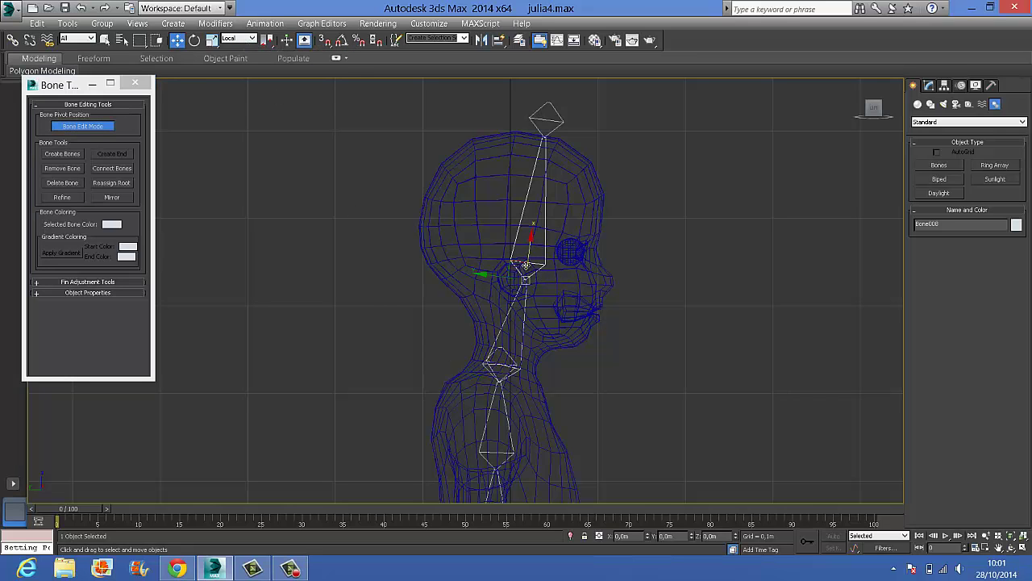
mouse_move(516, 263)
left_mouse_down()
mouse_move(499, 276)
mouse_move(507, 276)
left_mouse_up()
- Shift the head's end bone backward along the crown, and replace it with a newly created end bone
left_click(559, 125)
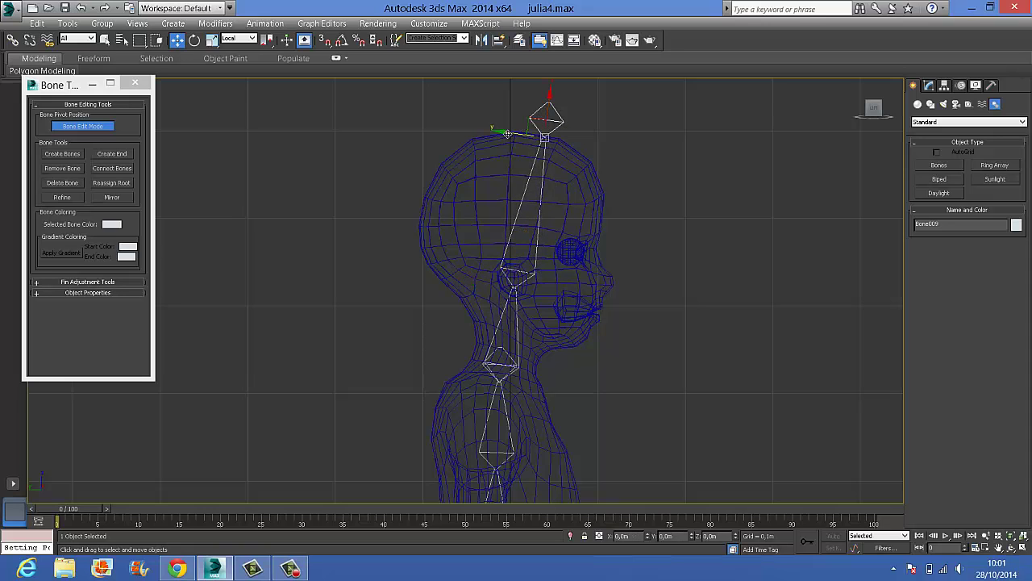
left_click_drag(513, 136, 493, 133)
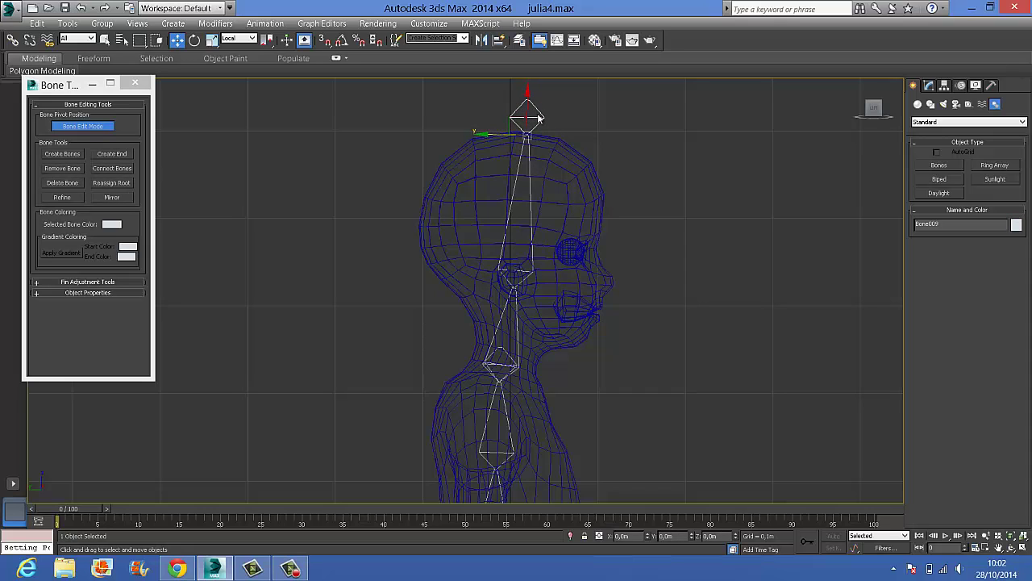
key("Delete")
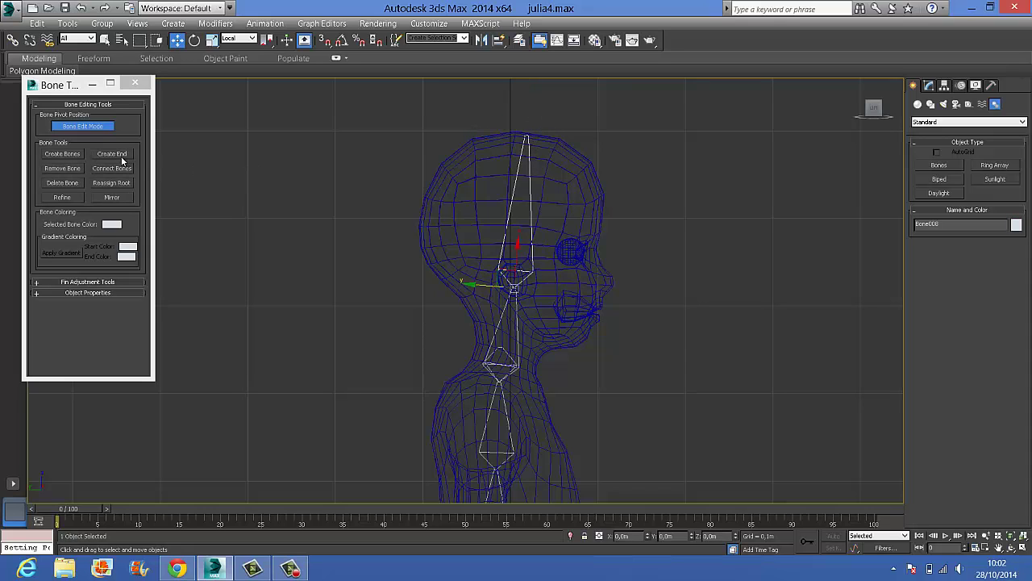
left_click(112, 153)
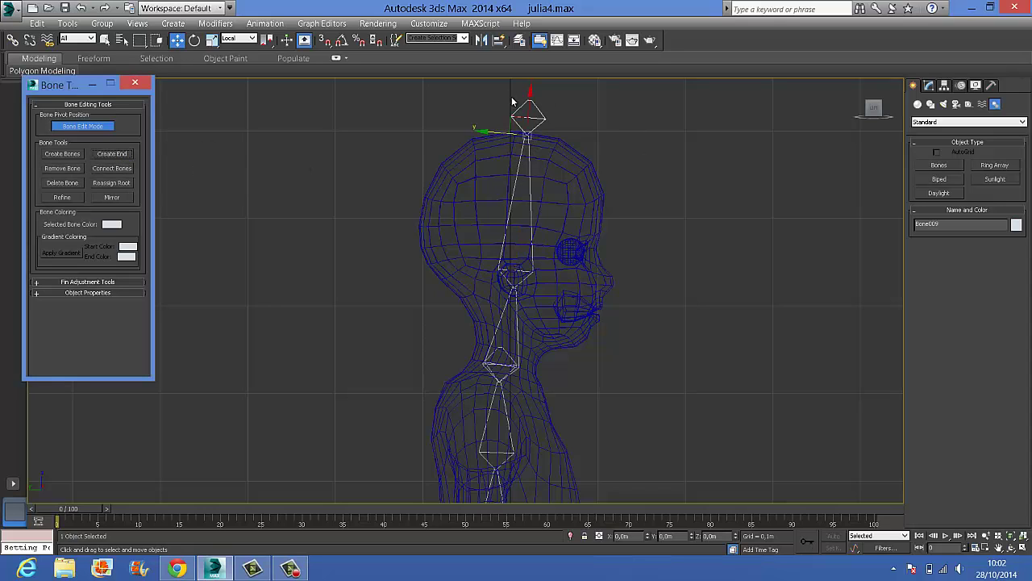
- Delete the end bone at the top of the spine, and lower the joint between neck and head by about 0,011 m
left_click(505, 353)
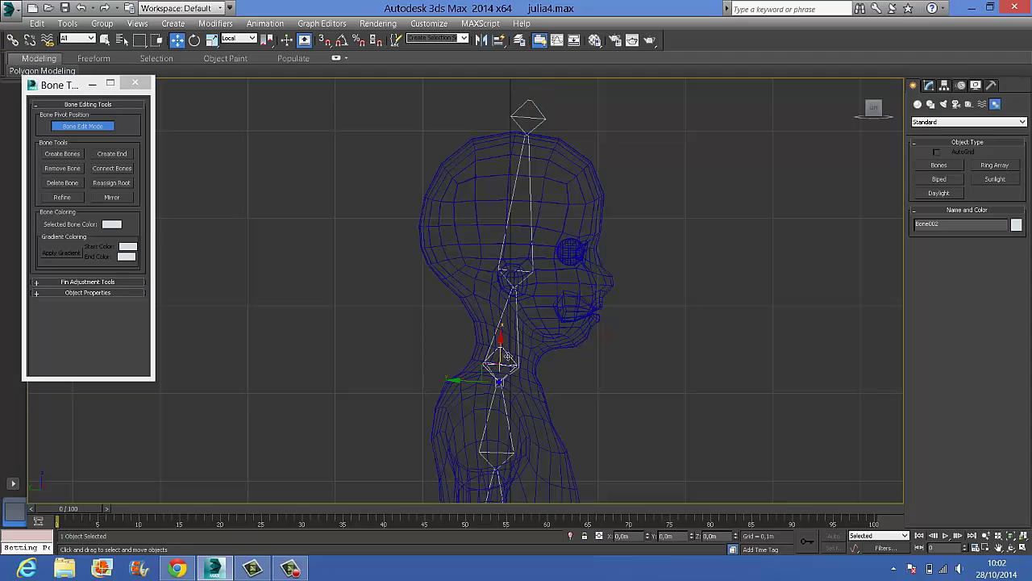
left_click(516, 367)
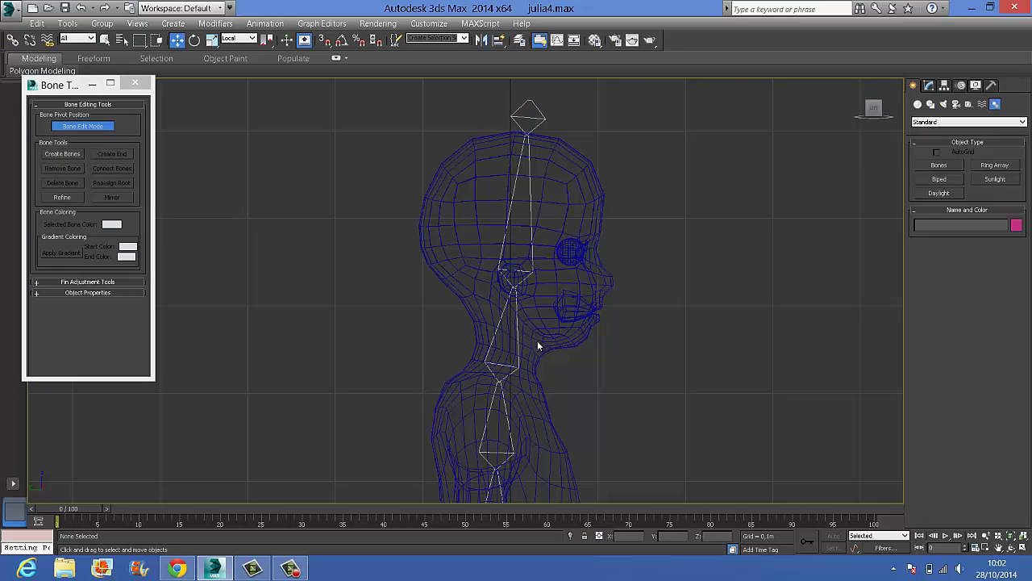
middle_click_drag(537, 340, 570, 222)
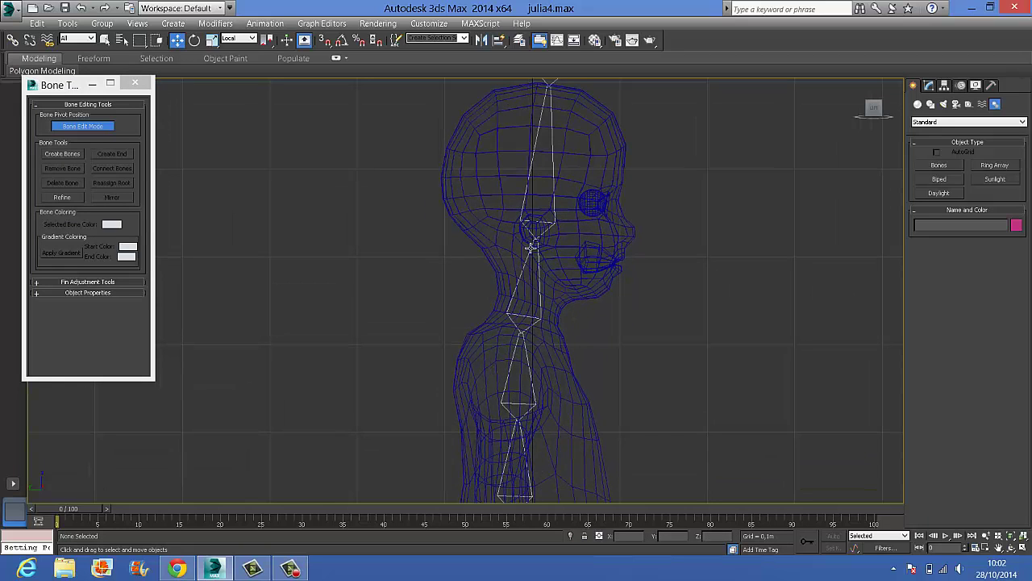
left_click(538, 242)
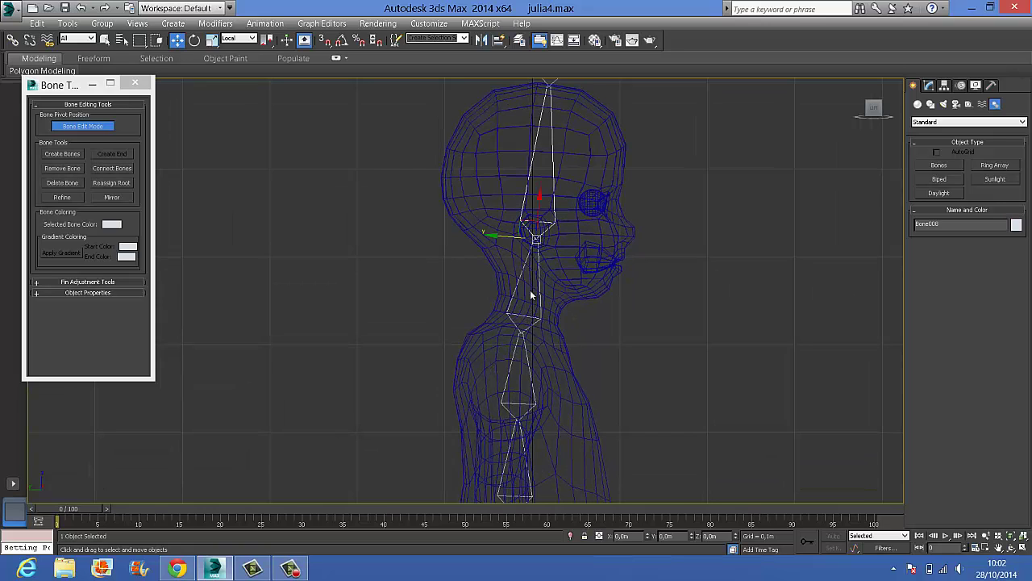
left_click_drag(534, 210, 534, 221)
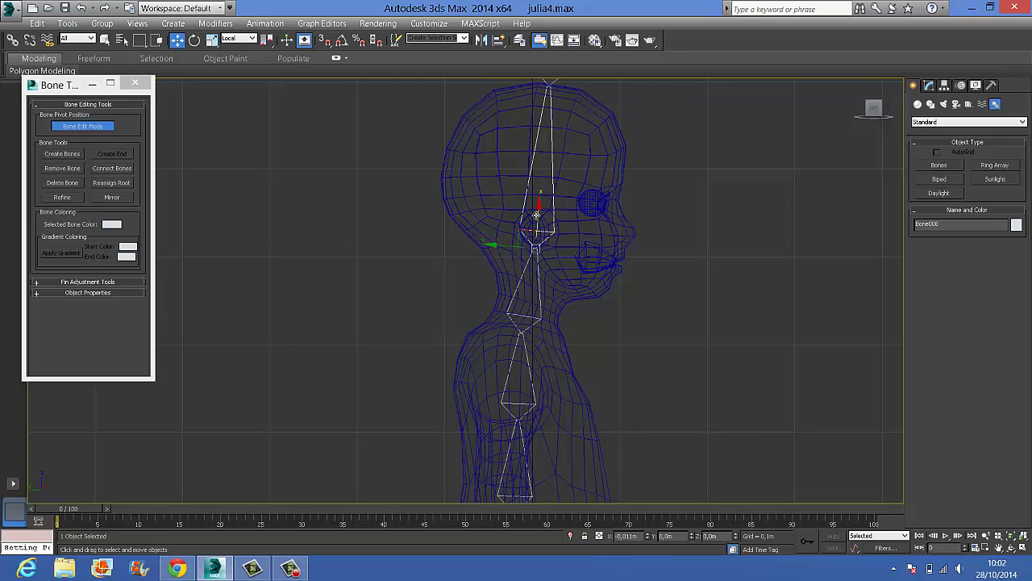
- Link the neck bone to the uppermost spine bone as its parent
left_click(523, 324)
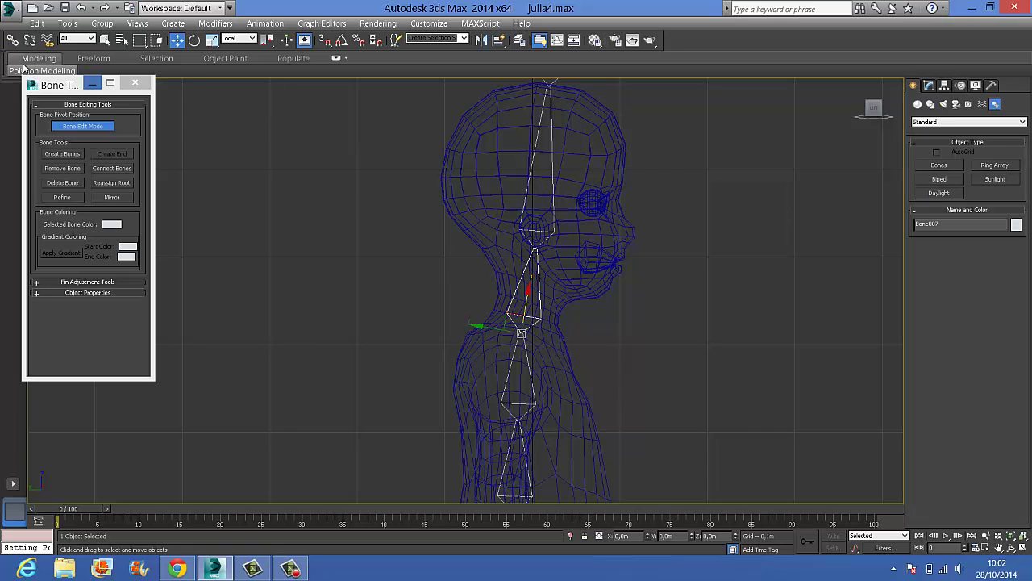
left_click(12, 40)
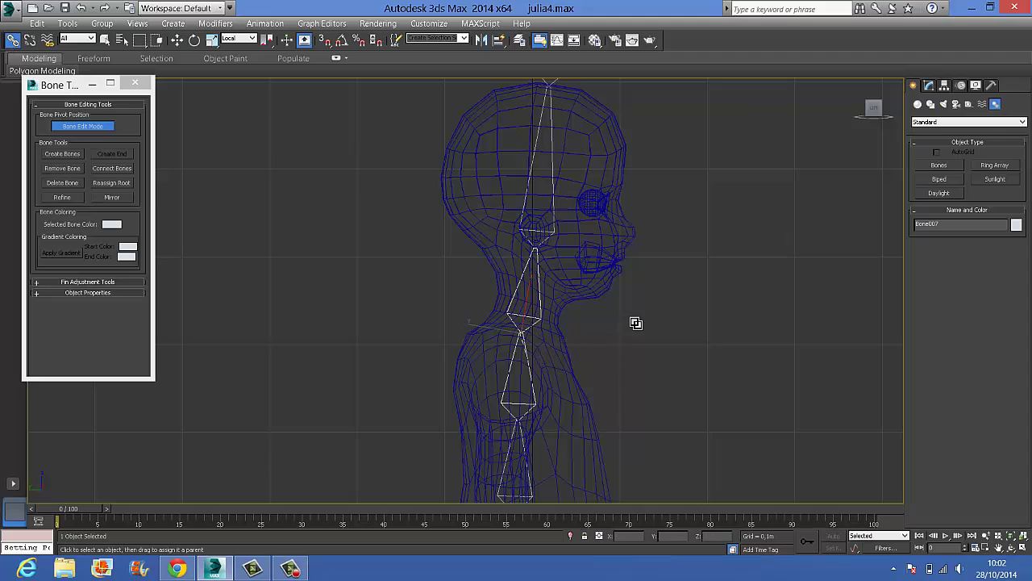
scroll(702, 296, "down", 5)
middle_click_drag(710, 371, 565, 367, "alt")
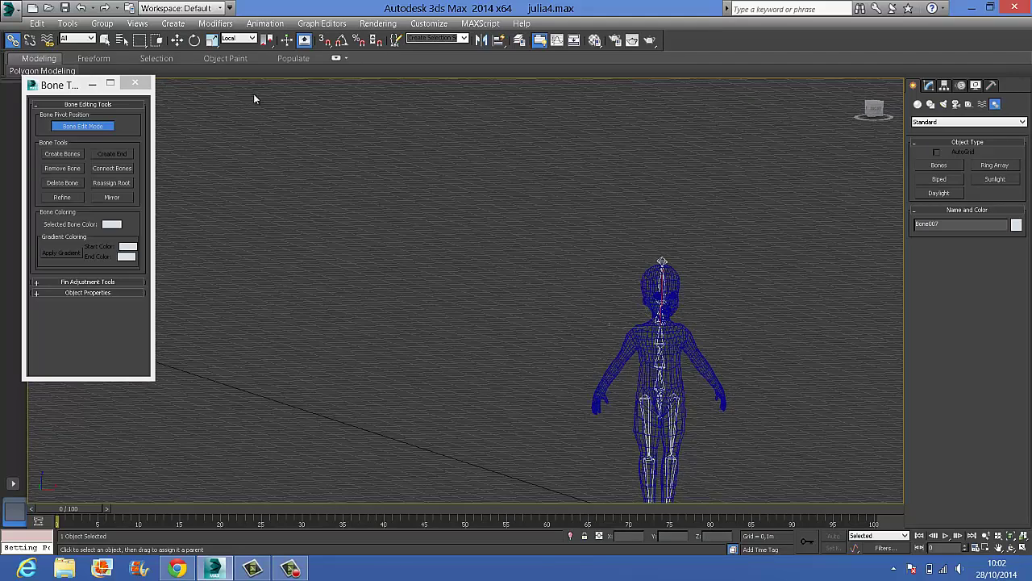
left_click(176, 39)
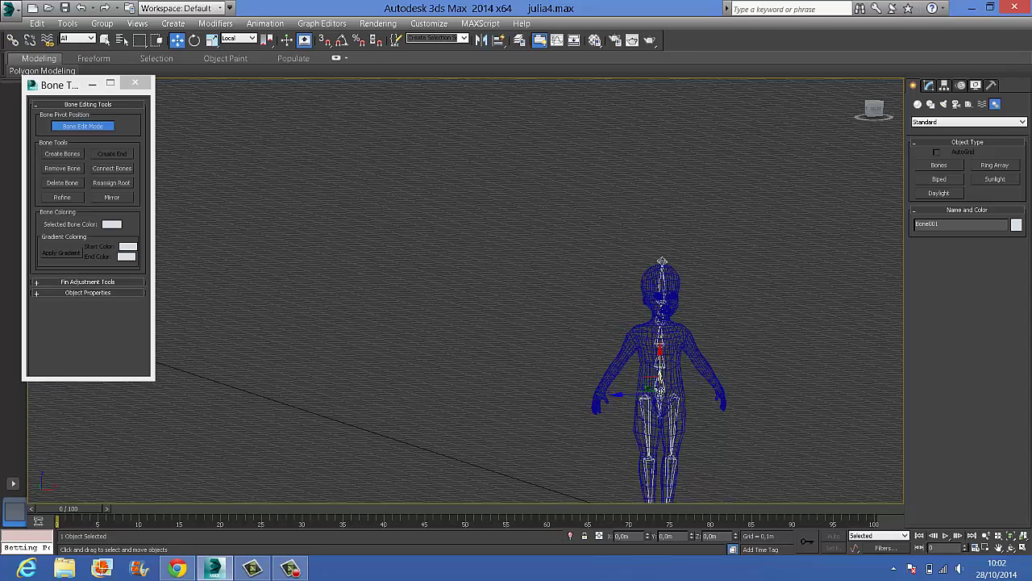
- Try to move the root bone at the base of the spine, and undo the move
left_click(631, 360)
left_click(659, 384)
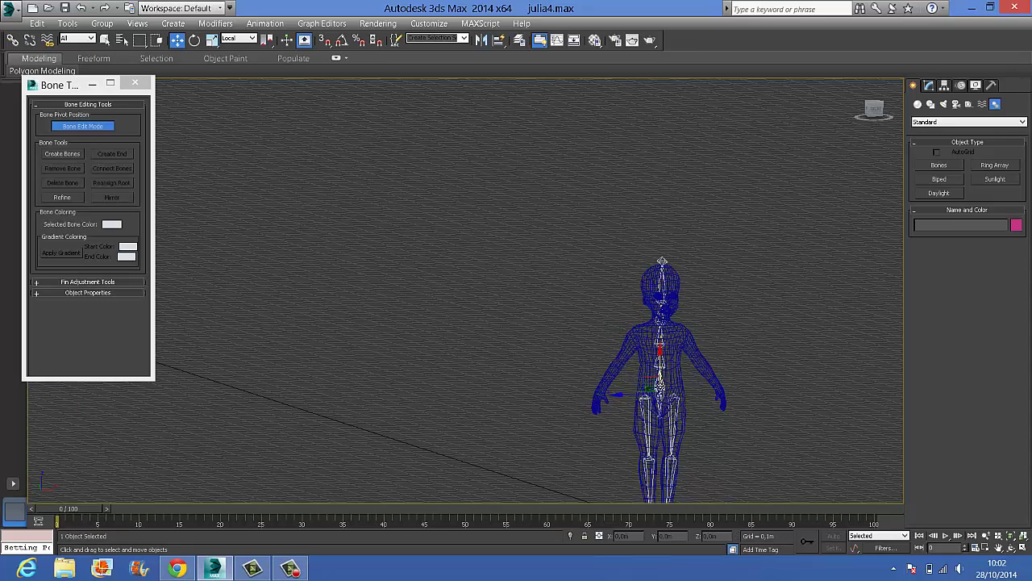
left_click_drag(655, 379, 562, 368)
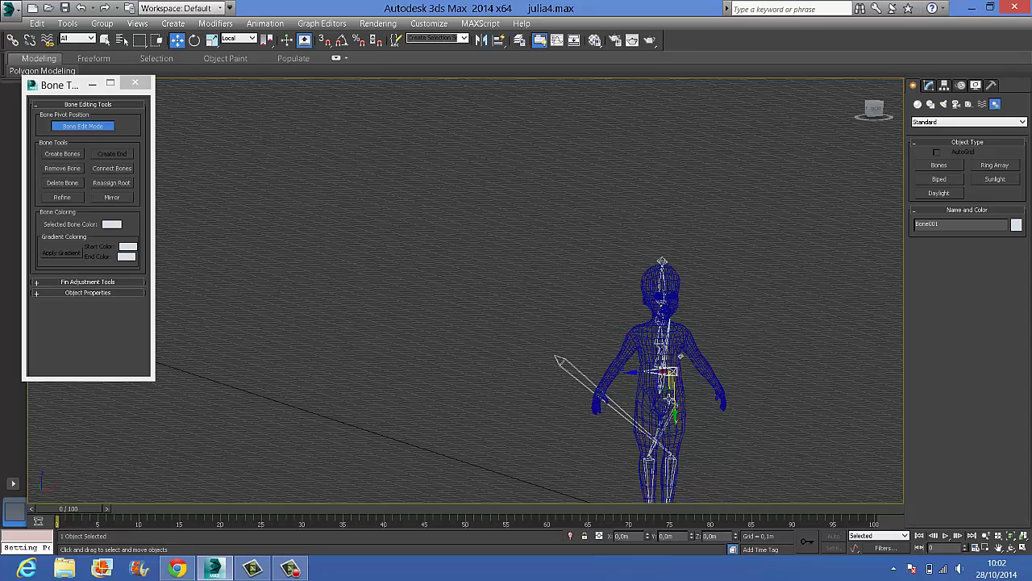
key("ctrl+z")
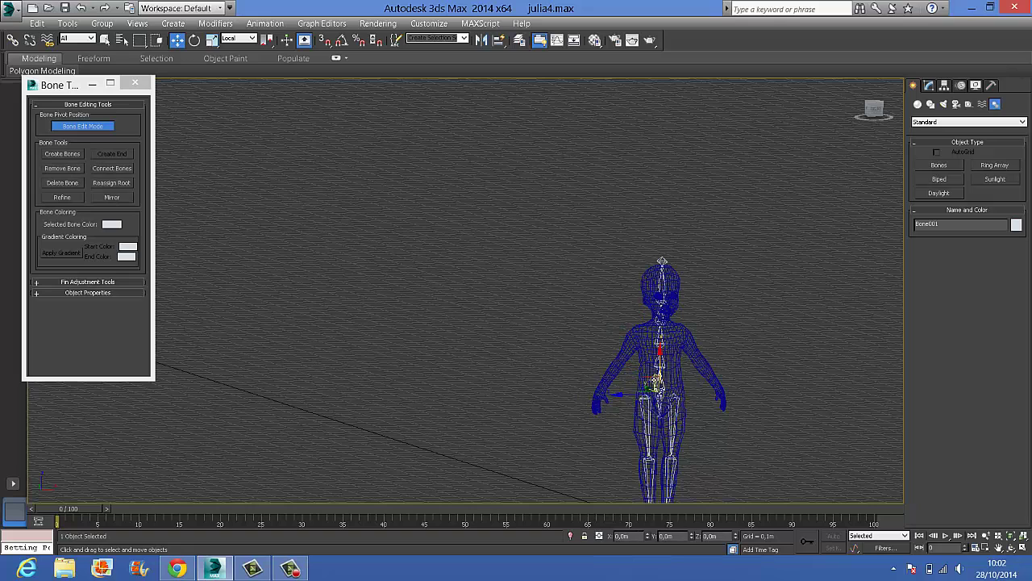
- Turn off Bone Edit Mode and test-move the root bone to check that the whole skeleton follows, cancelling the move
left_click(92, 126)
mouse_move(650, 382)
left_mouse_down()
mouse_move(611, 347)
mouse_move(648, 384)
left_mouse_up()
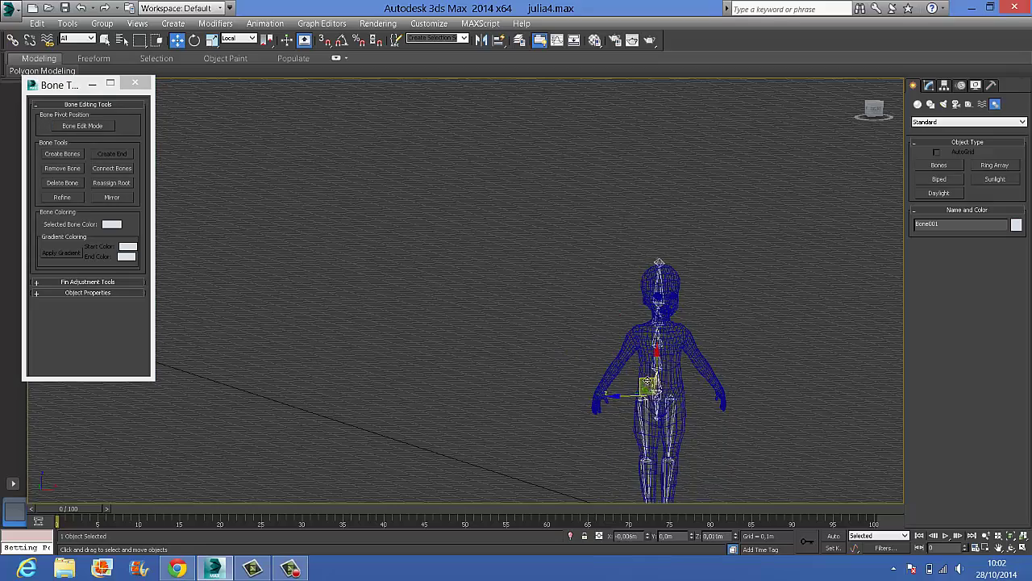
scroll(697, 404, "up", 5)
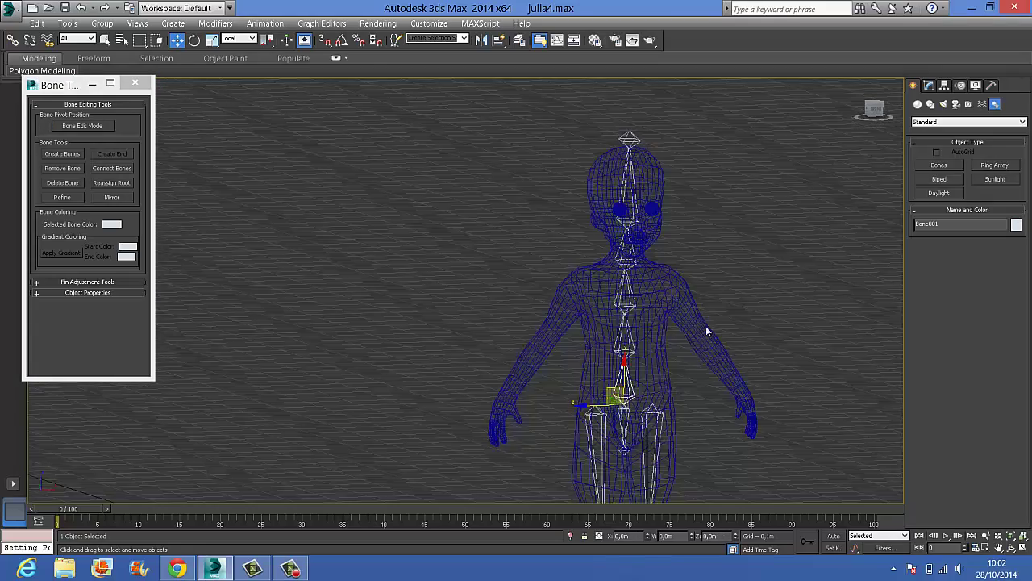
scroll(708, 330, "up", 3)
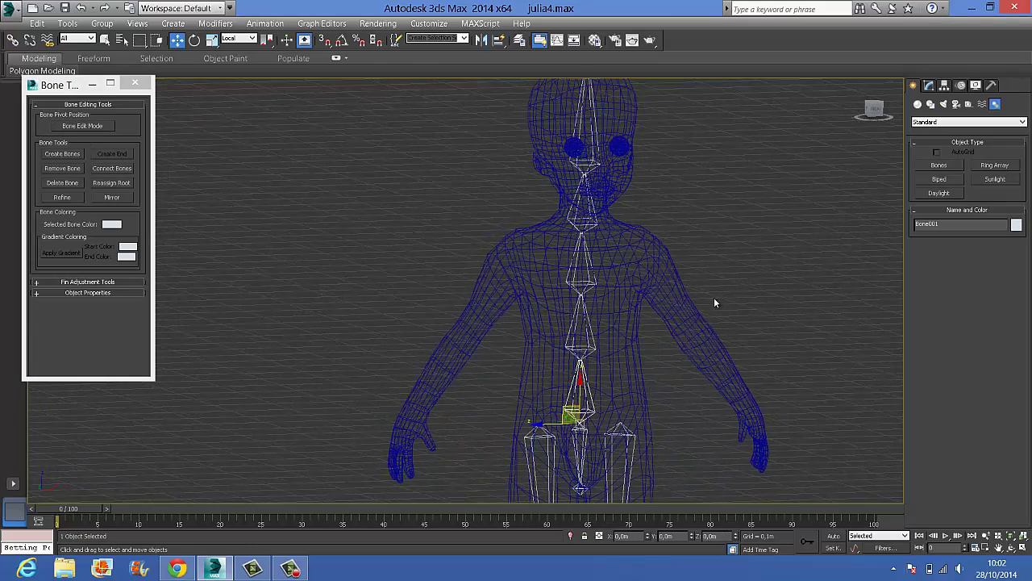
middle_click_drag(652, 283, 467, 322)
scroll(480, 311, "down", 3)
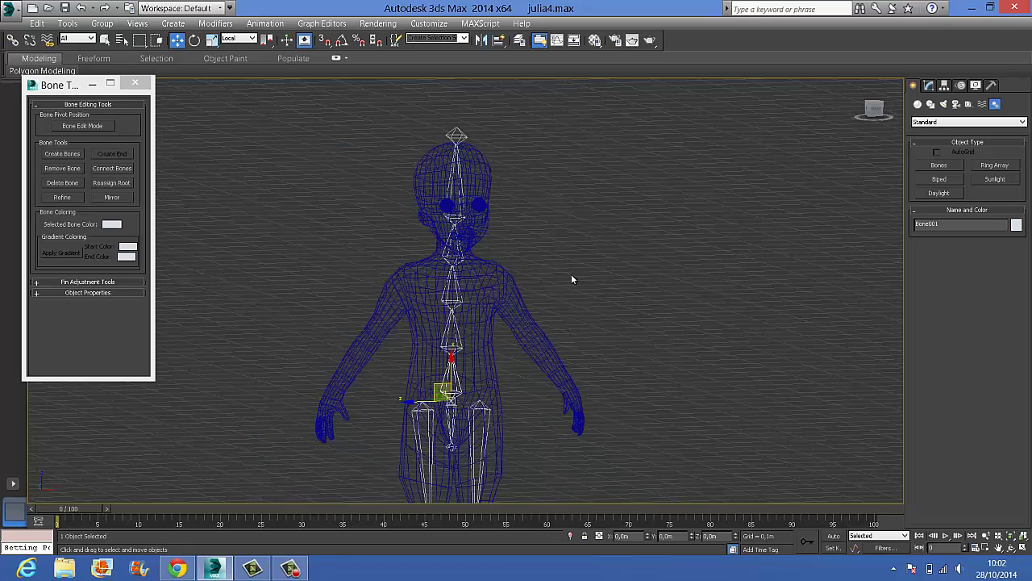
scroll(571, 273, "down", 4)
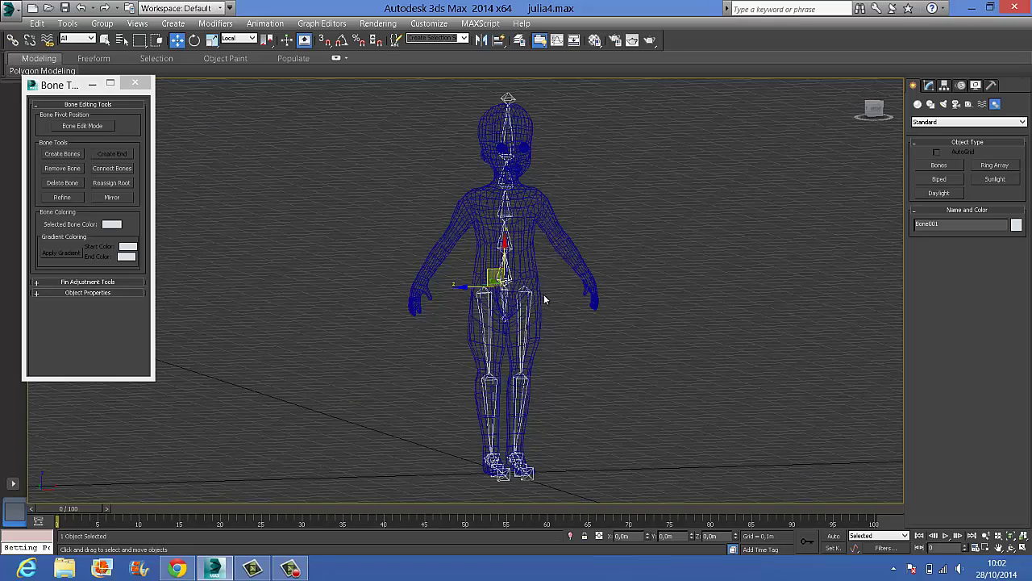
- Select the root bone with its whole hierarchy and apply Freeze Transform to all the bones
middle_click_drag(541, 312, 520, 348, "alt")
double_click(504, 274)
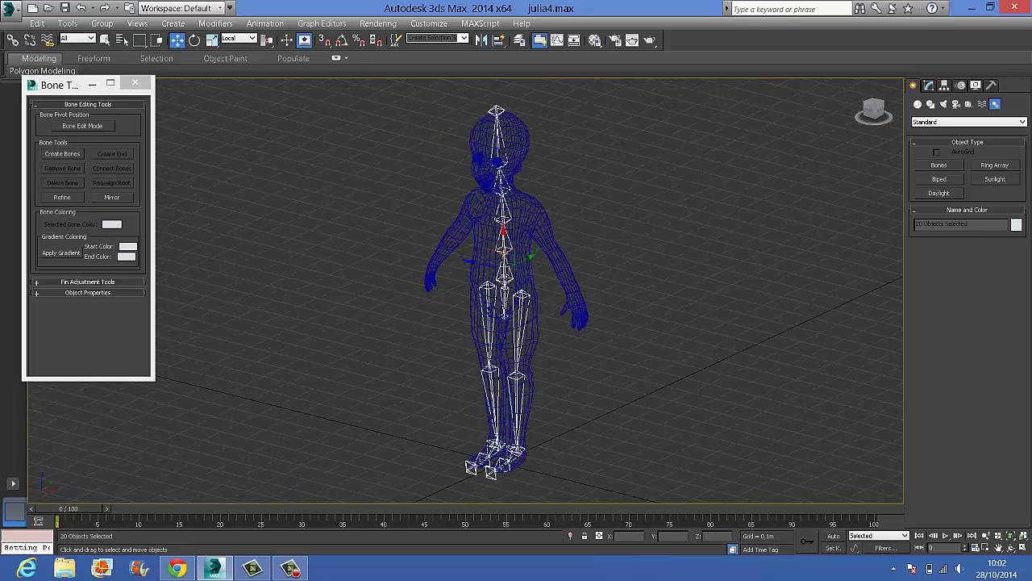
right_click(500, 271, "alt")
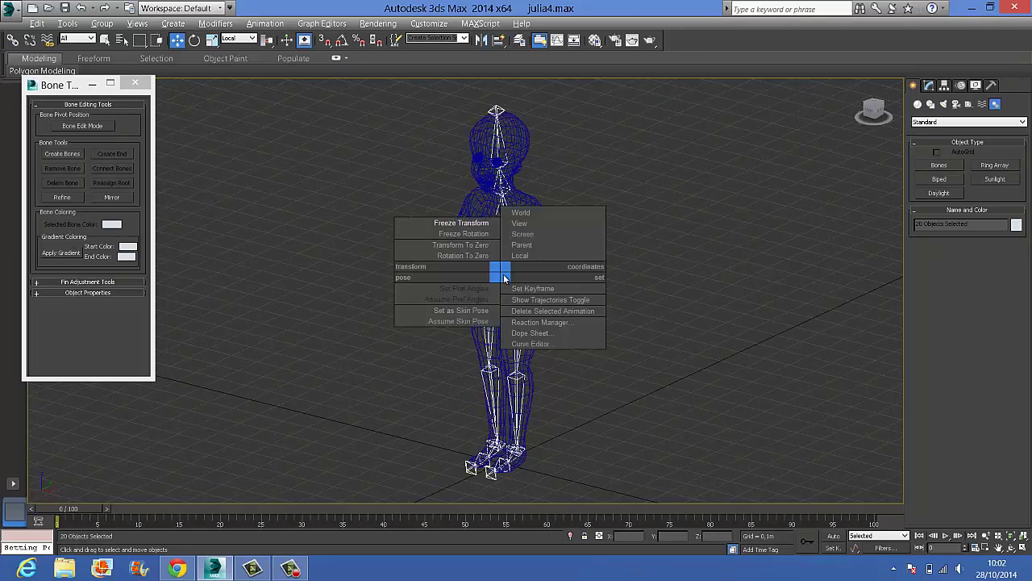
left_click(482, 224)
left_click(571, 368)
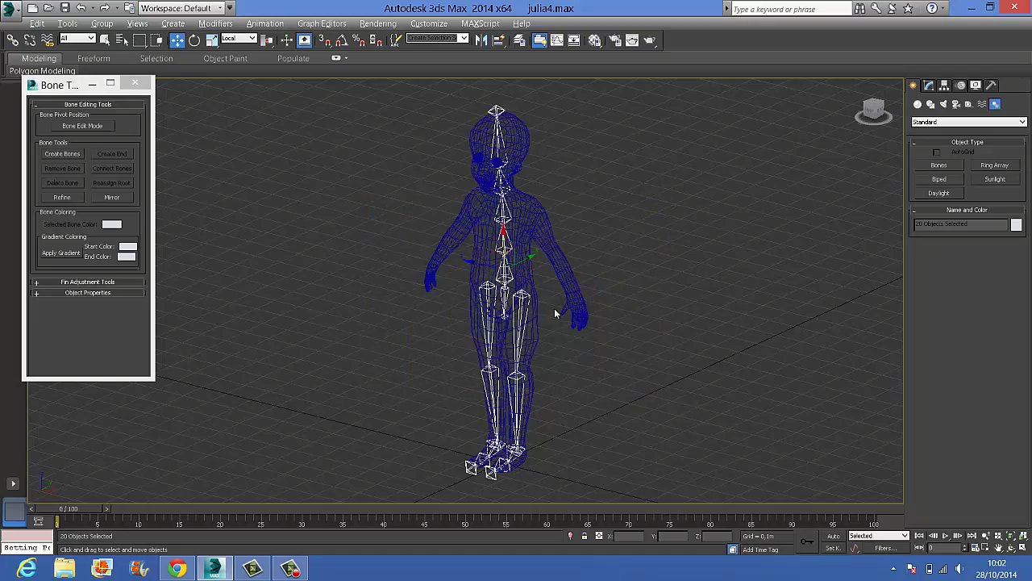
- Check the head and neck bone names, and rename the upper spine bone using a copy of the name Bn_neck01 as its base
middle_click_drag(554, 308, 548, 219, "alt")
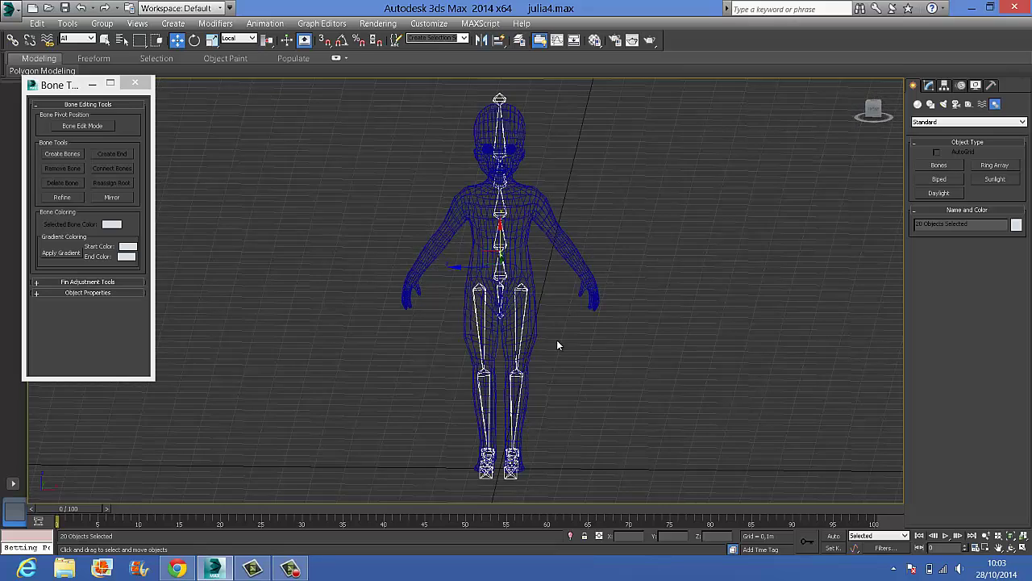
scroll(613, 261, "up", 4)
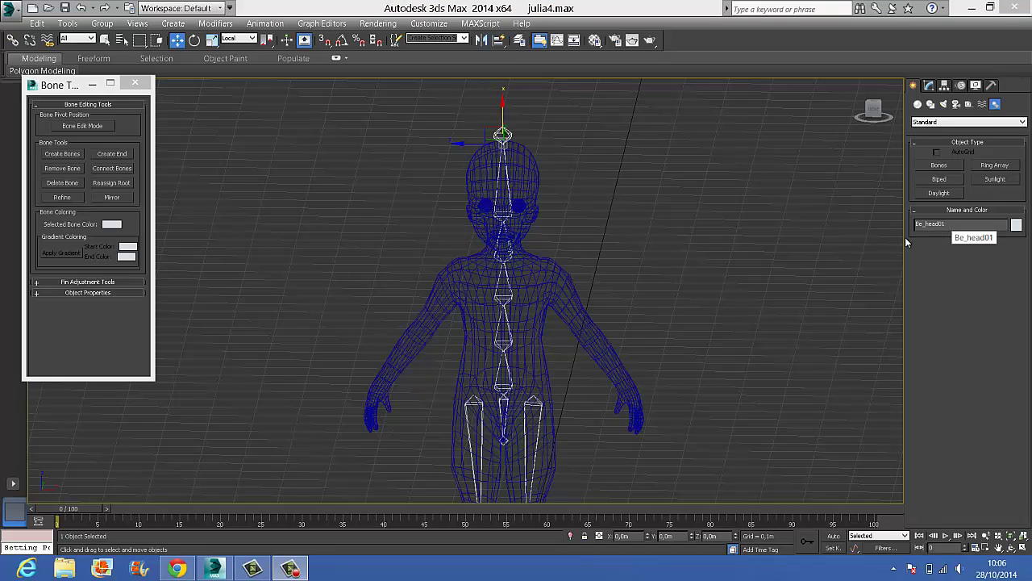
left_click(519, 184)
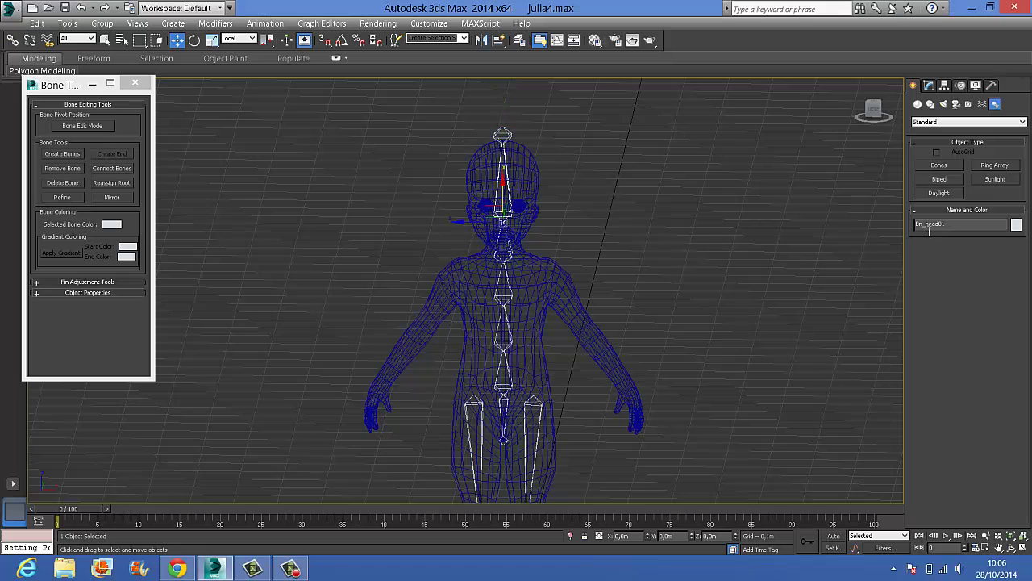
left_click(526, 254)
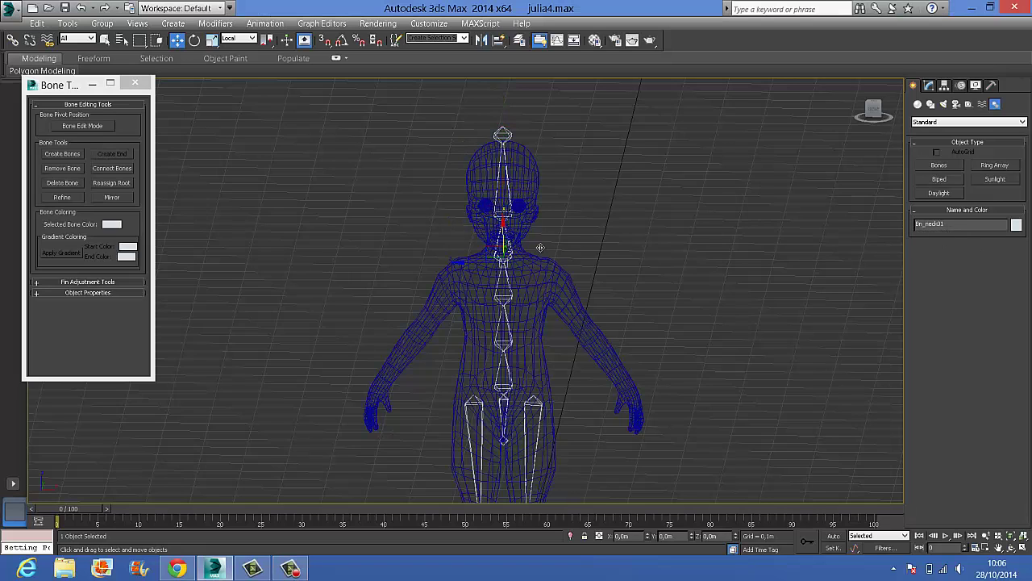
left_click_drag(955, 225, 841, 233)
left_click(505, 286)
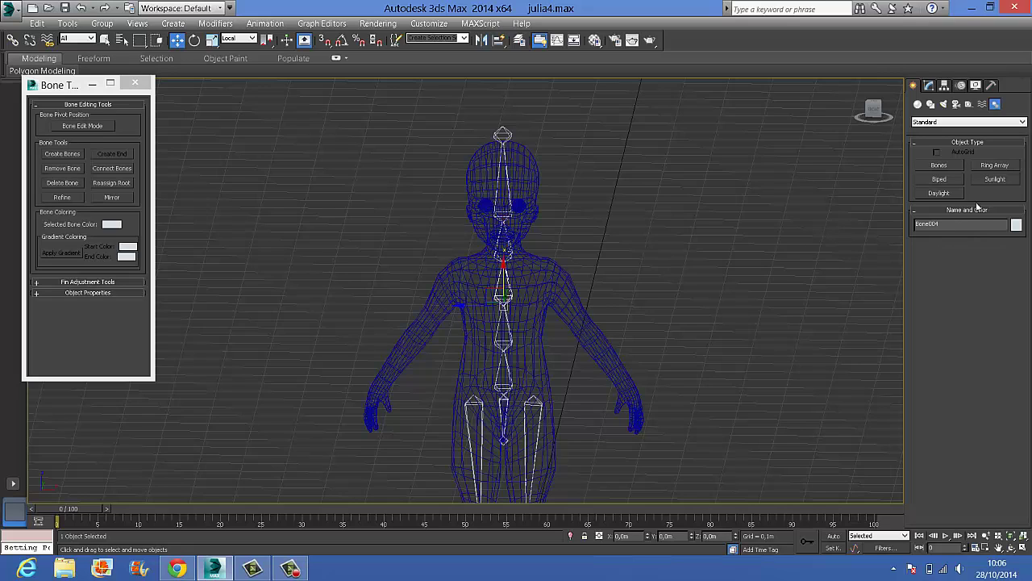
key("ctrl+v")
left_click_drag(941, 229, 930, 228)
double_click(955, 226)
- Rename the middle spine bone as Bn_back01 and the lowest spine bone as Bn_root01
left_click(506, 327)
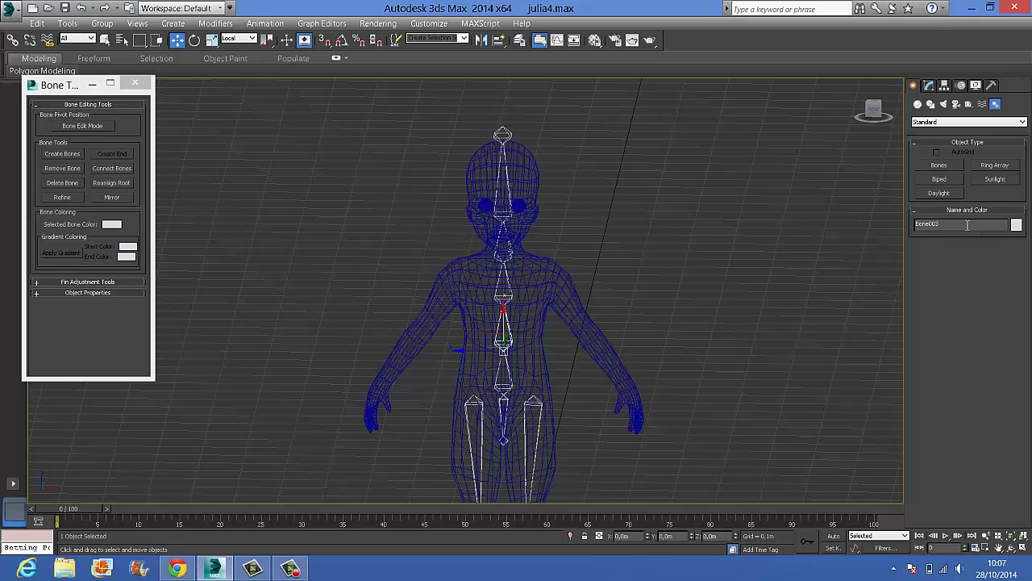
left_click_drag(967, 225, 848, 232)
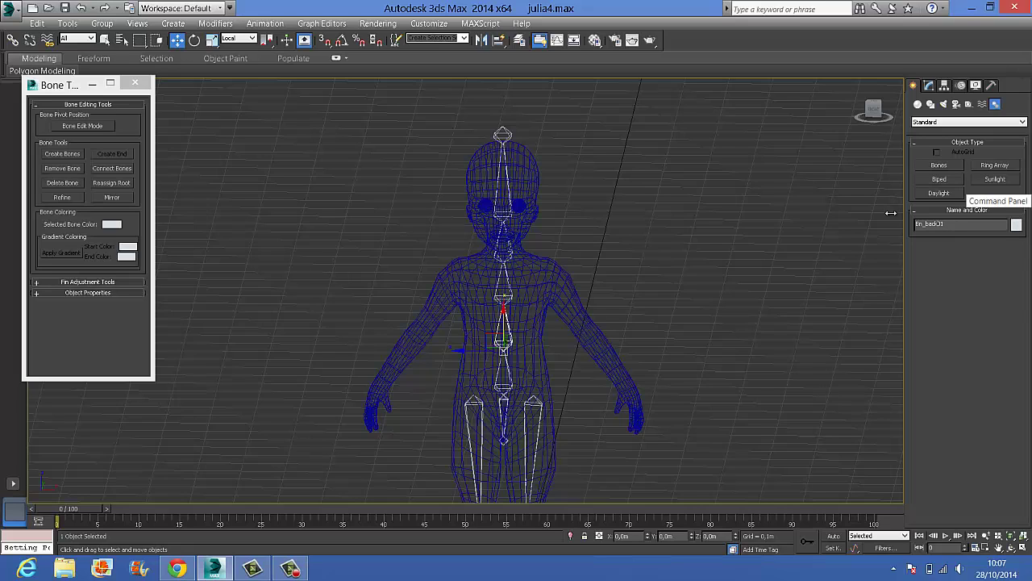
left_click_drag(953, 225, 882, 230)
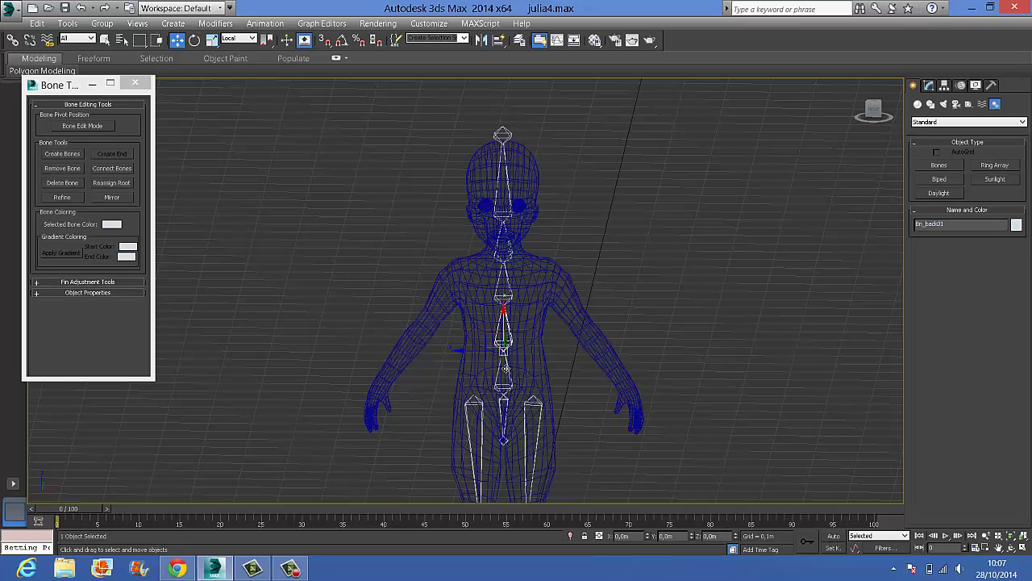
left_click(504, 372)
left_click_drag(952, 225, 817, 222)
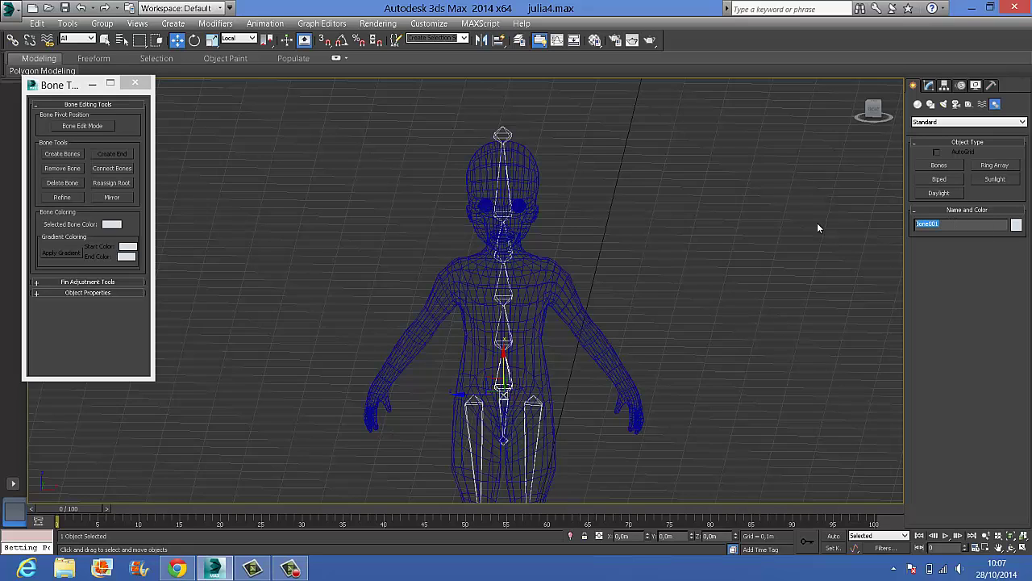
key("ctrl+v")
- Rename the pelvis bone below the root as Bn_pelvis01
left_click(504, 416)
double_click(940, 229)
type("Bn_back01")
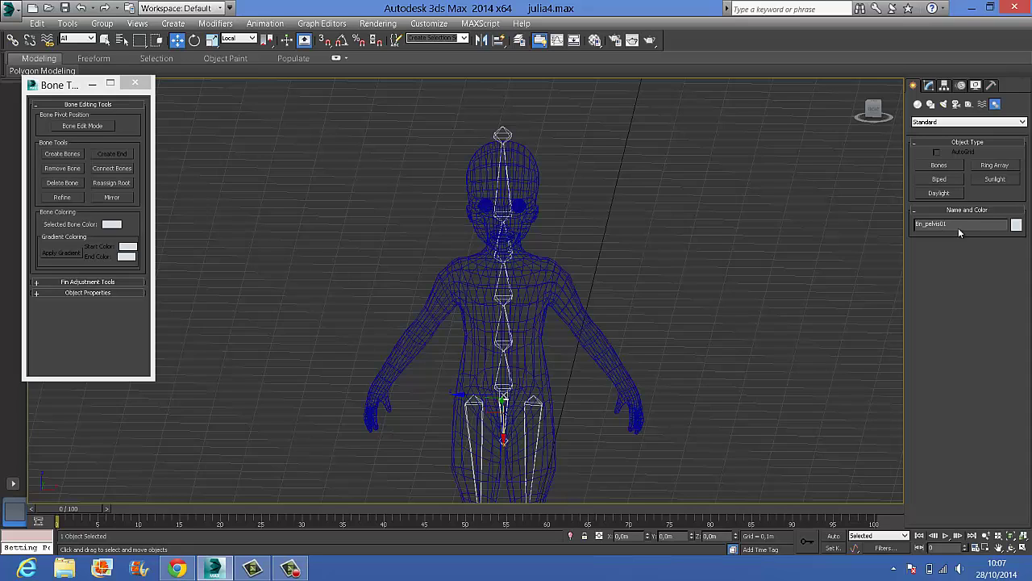
key("Return")
- Rename the end bone below the pelvis as Be_pelvis01 and clear the selection
left_click(504, 440)
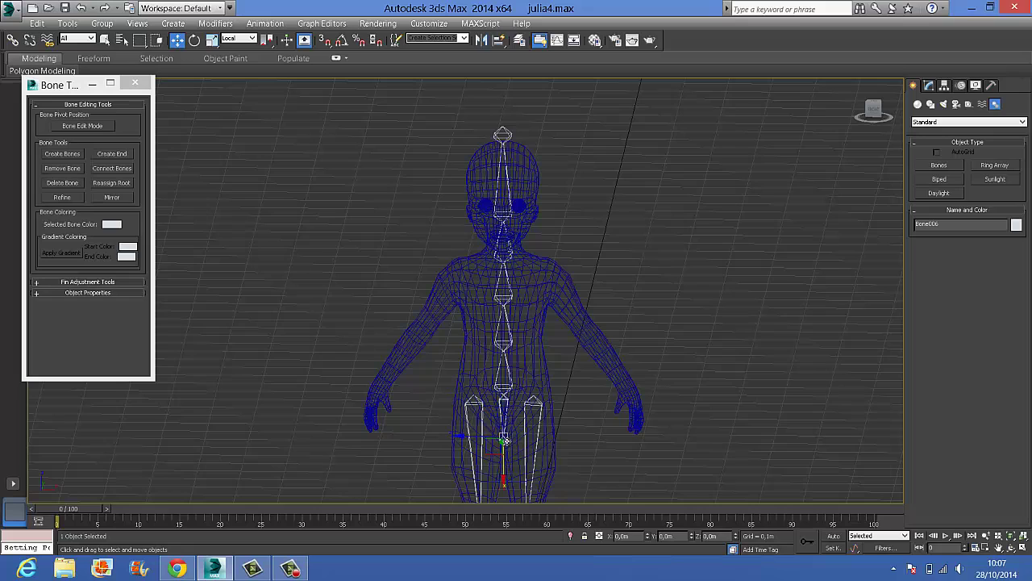
left_click(938, 234)
key("ctrl+v")
key("Home")
key("Right")
type("e")
left_click(672, 350)
- Test-rotate the pelvis bone and the root bone to check how the linked chains follow, cancelling each rotation
middle_click_drag(649, 348, 657, 248)
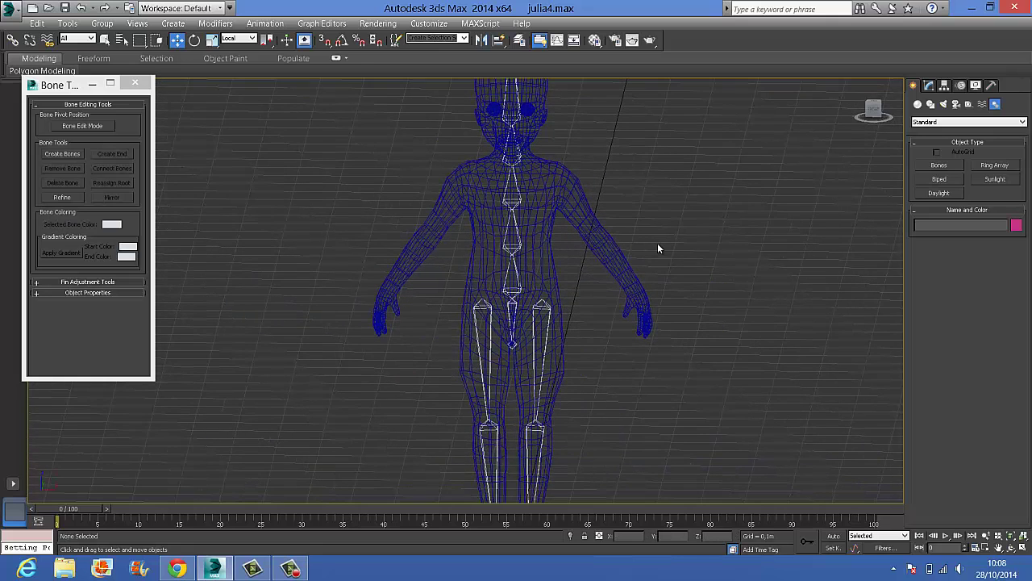
scroll(637, 242, "down", 2)
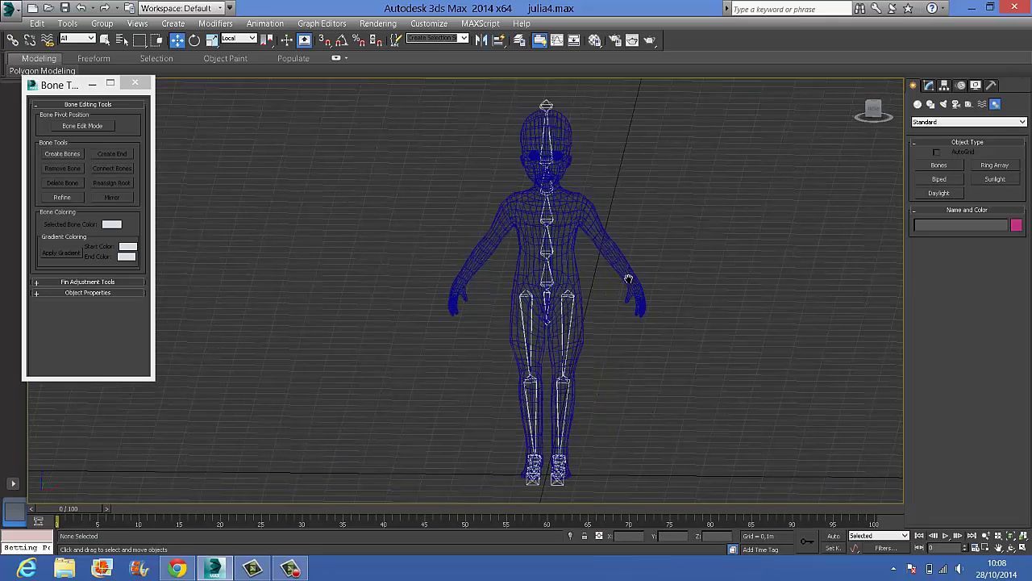
left_click(542, 302)
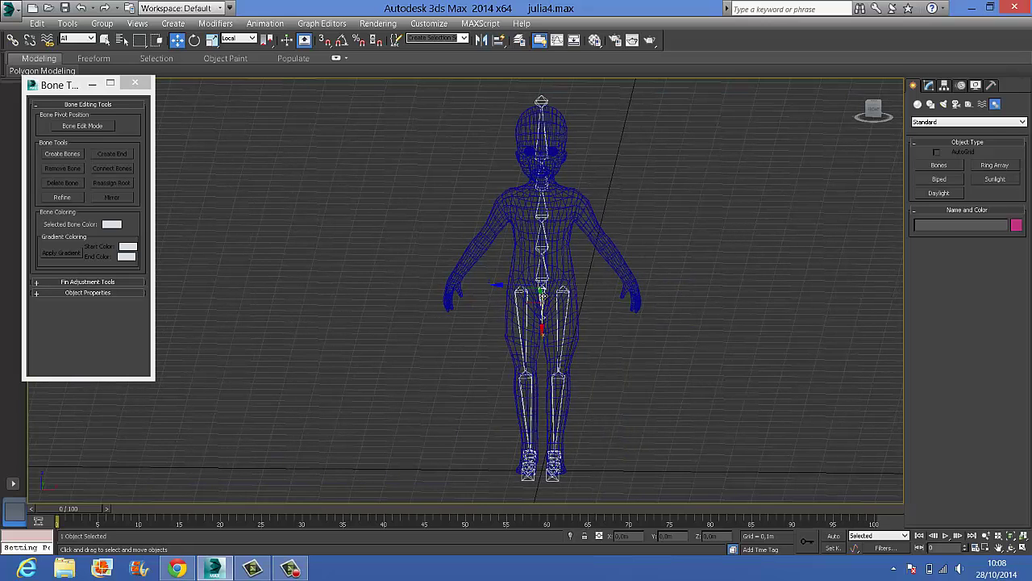
key("e")
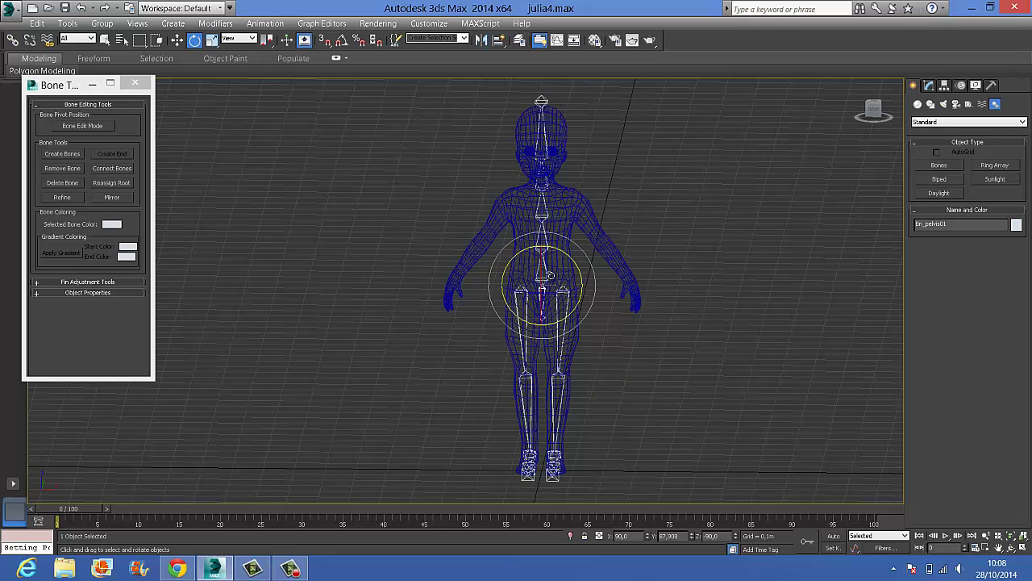
left_click_drag(552, 276, 549, 325)
right_click(567, 265)
left_click(552, 263)
right_click(550, 324)
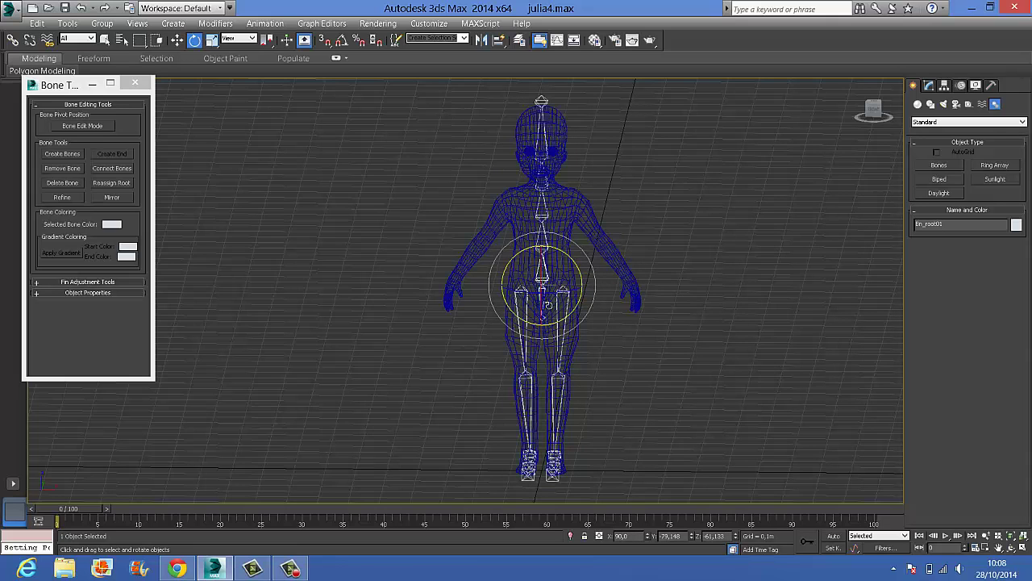
left_click(643, 328)
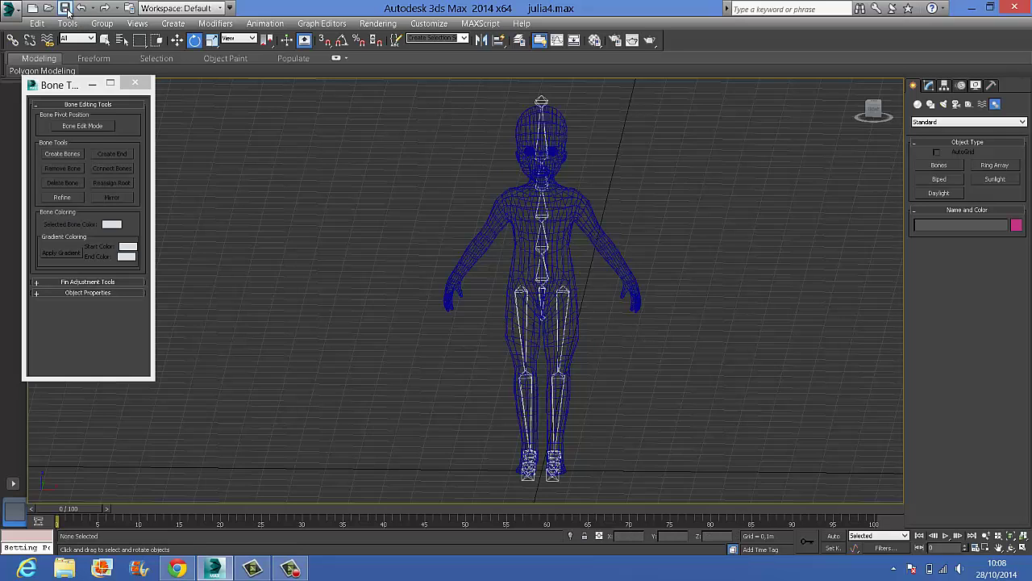
- Save the scene as a new file named julia5
left_click(11, 10)
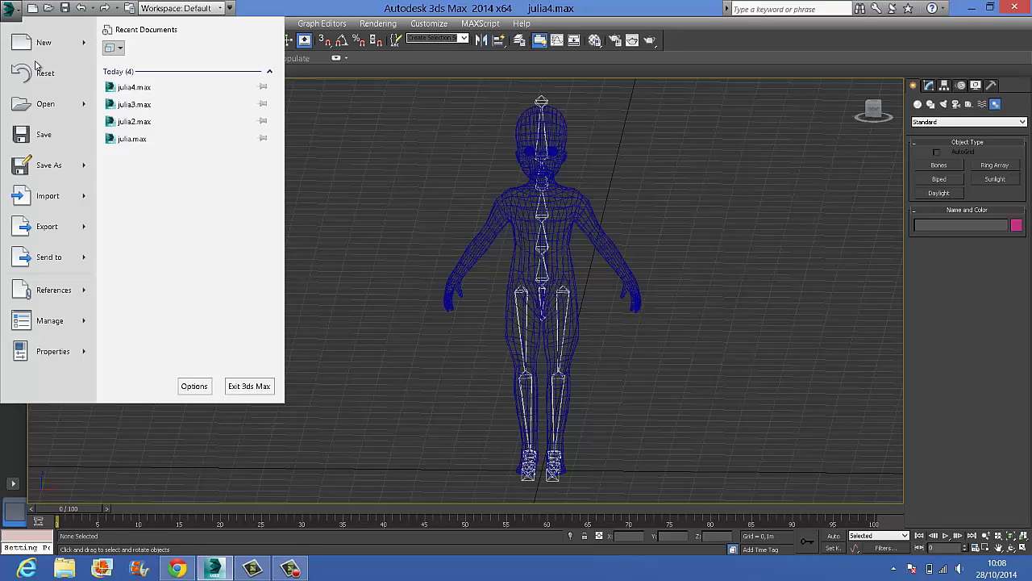
left_click(58, 171)
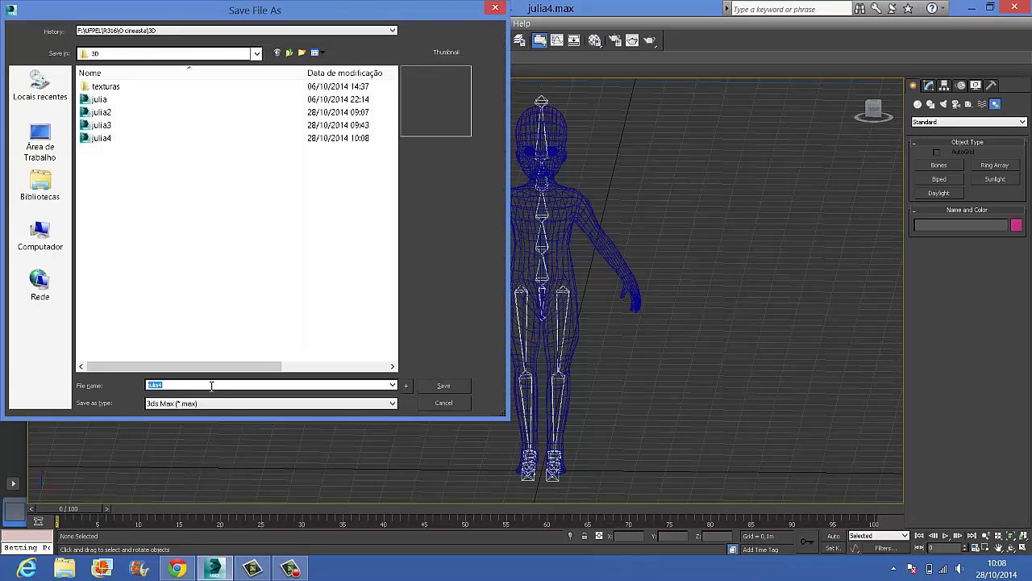
type("julia5")
key("Return")
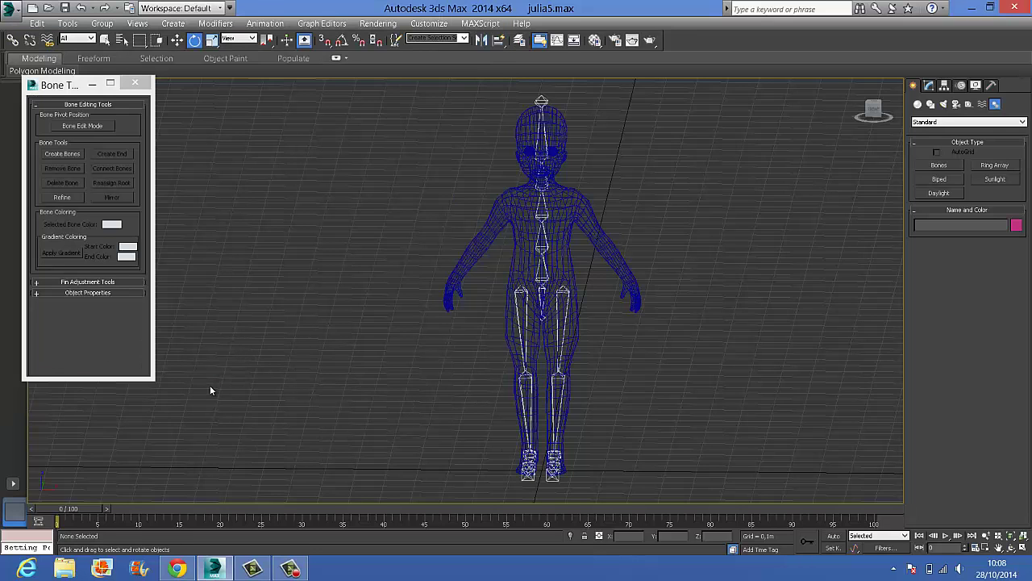